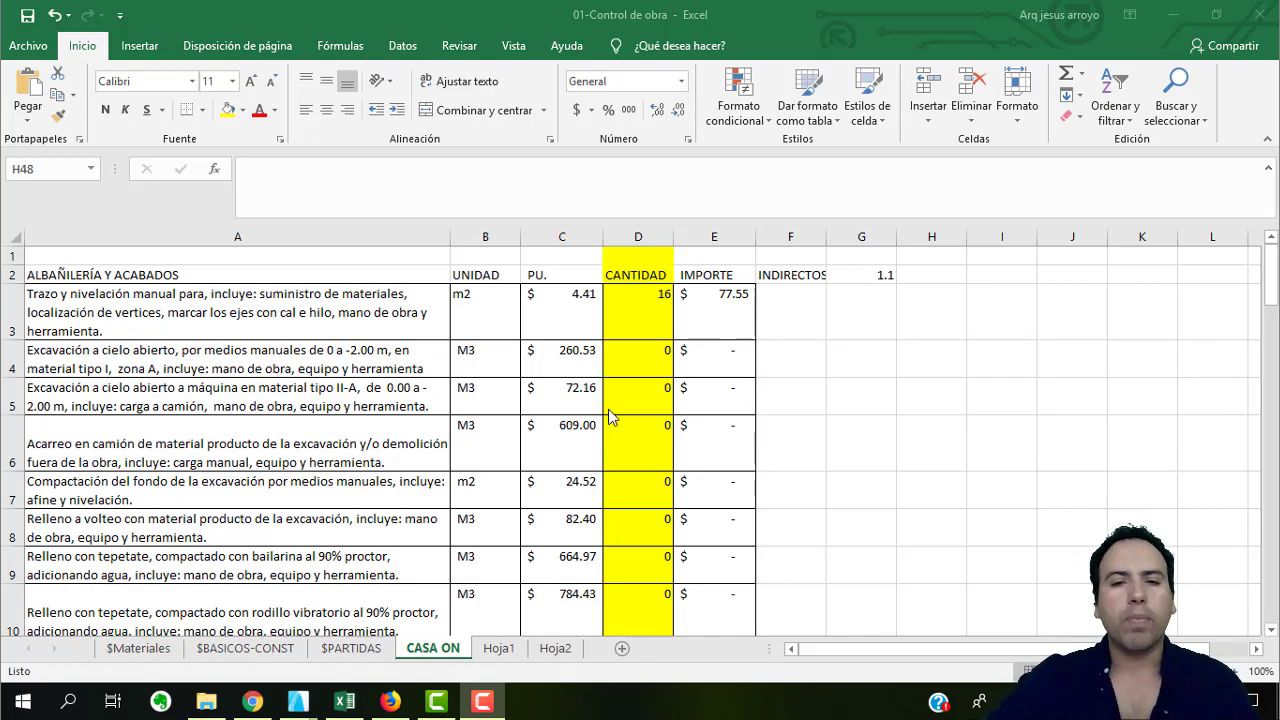
Examine the totals and cost per m2 at the end of the CASA ON sheet, including the formula in E52.
scroll(752, 500, down, 16)
scroll(757, 500, up, 1)
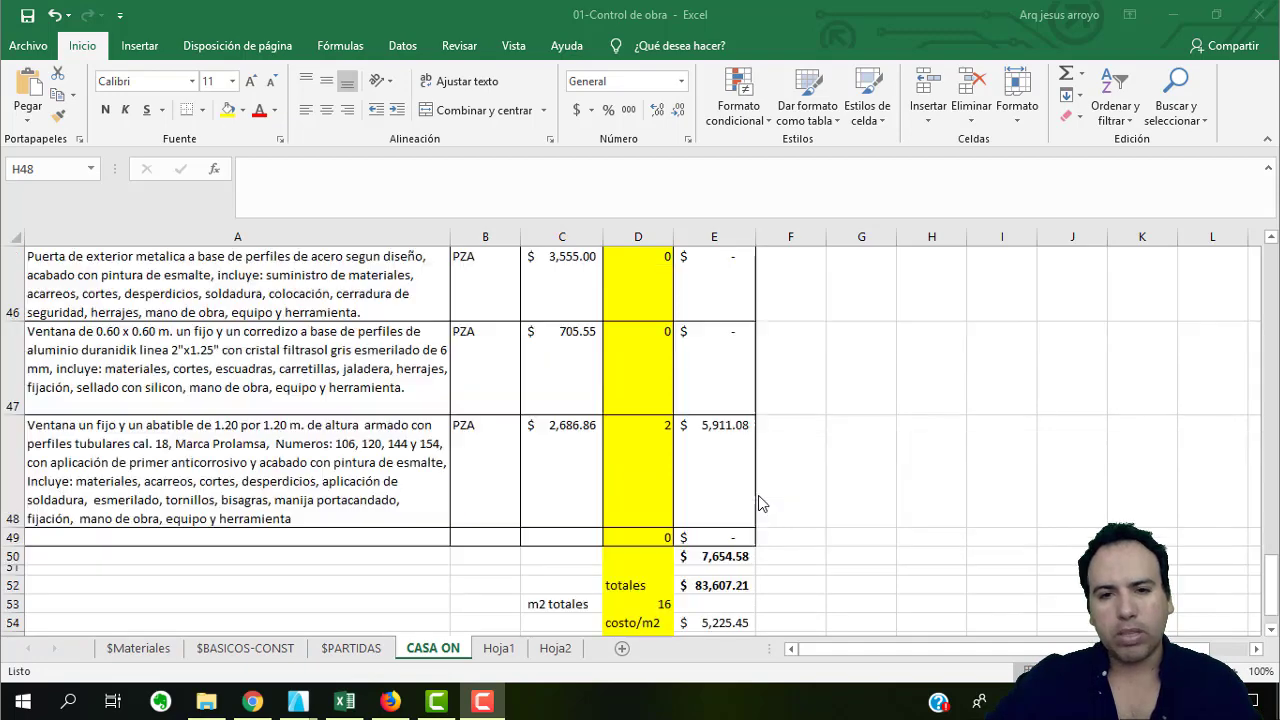
scroll(749, 537, down, 1)
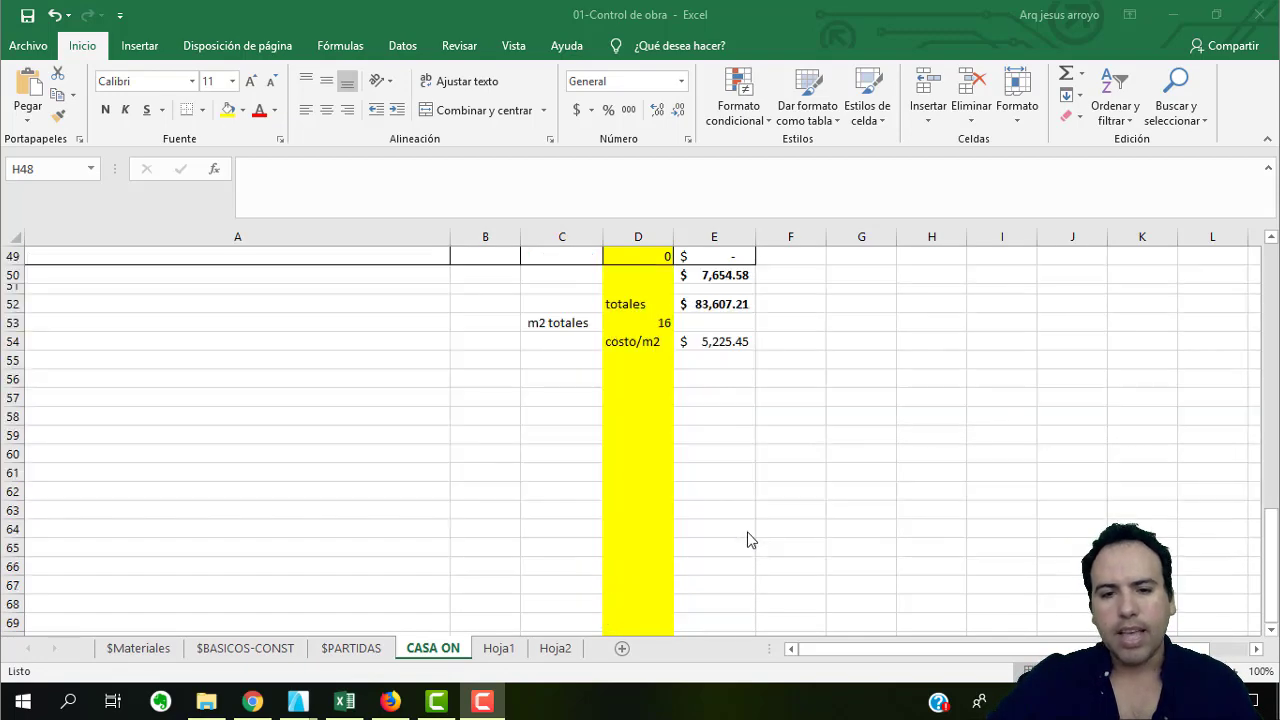
click(716, 308)
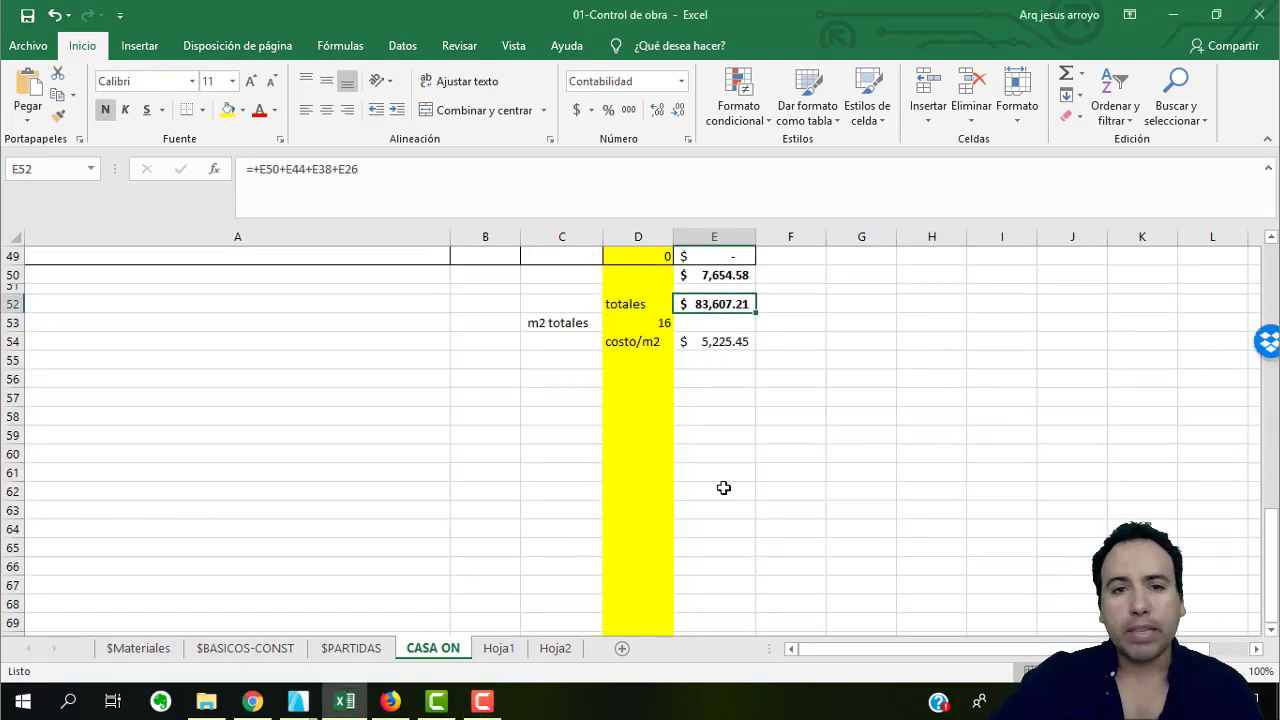
scroll(710, 484, up, 2)
scroll(710, 484, up, 5)
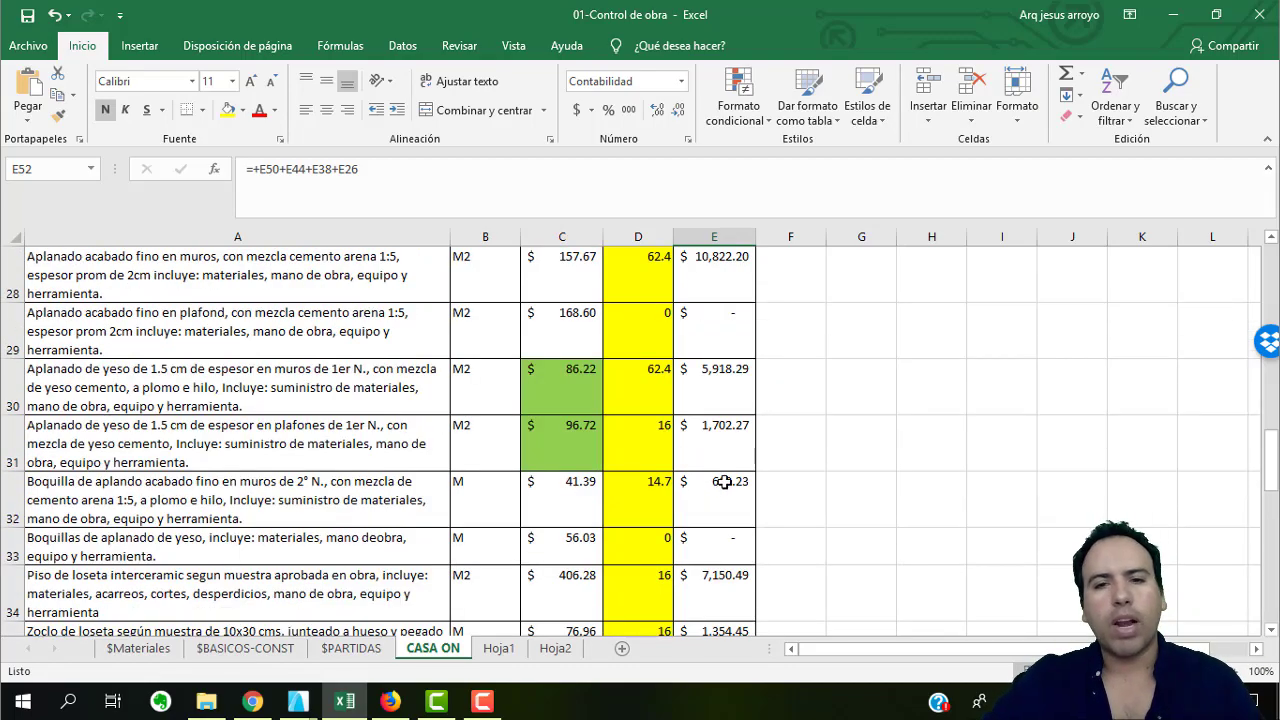
Switch to the Casa Zona de oro 1 project in ARCHICAD and examine the rear bedroom on the 1. Story plan.
click(308, 704)
click(262, 650)
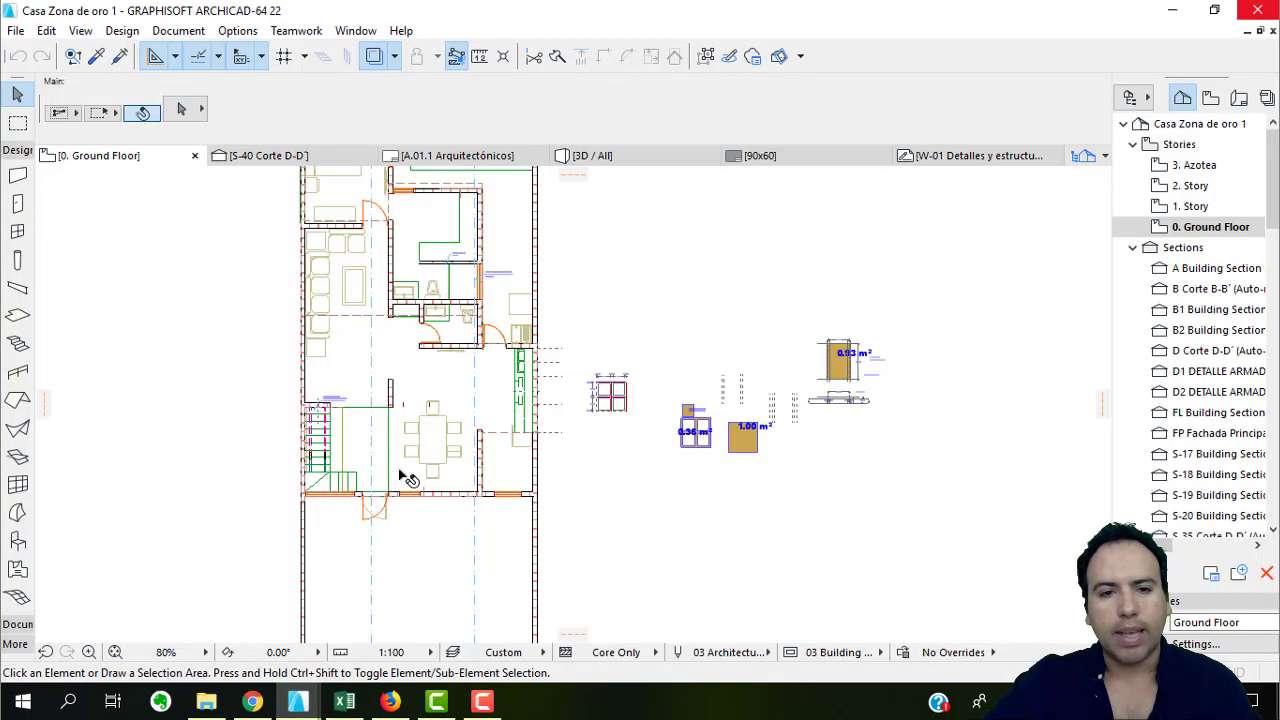
scroll(458, 410, up, 3)
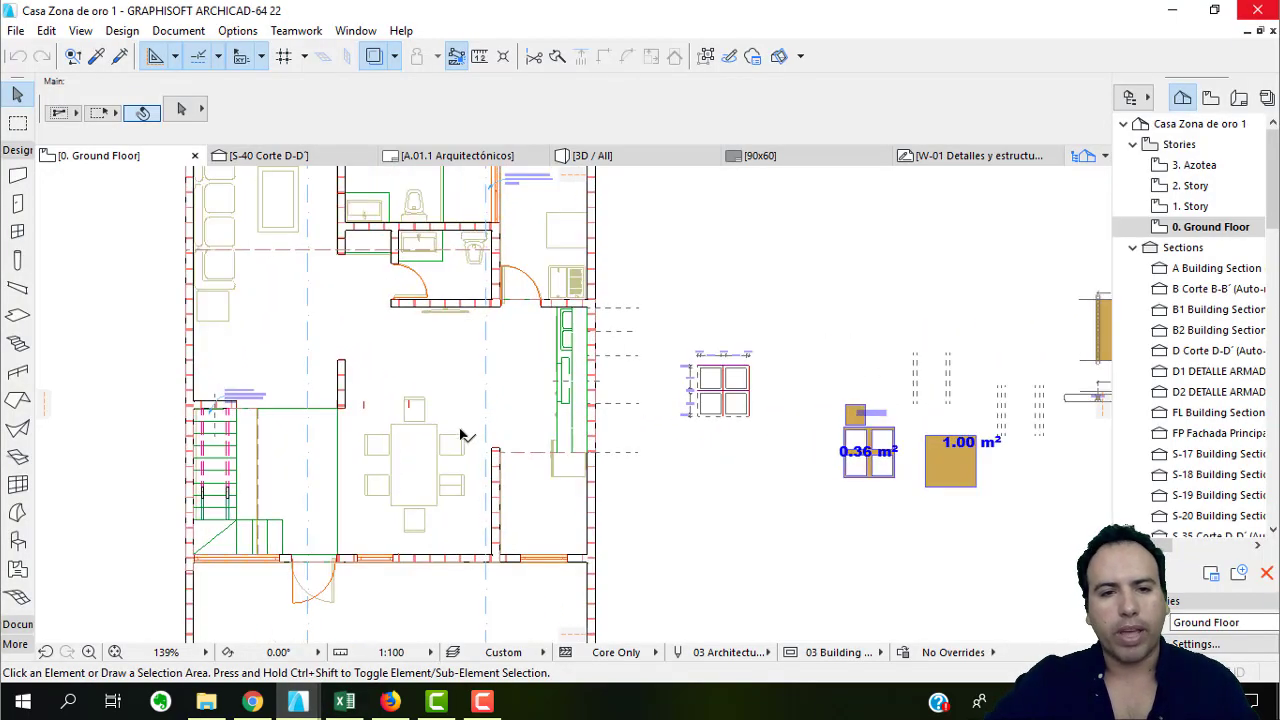
click(1183, 208)
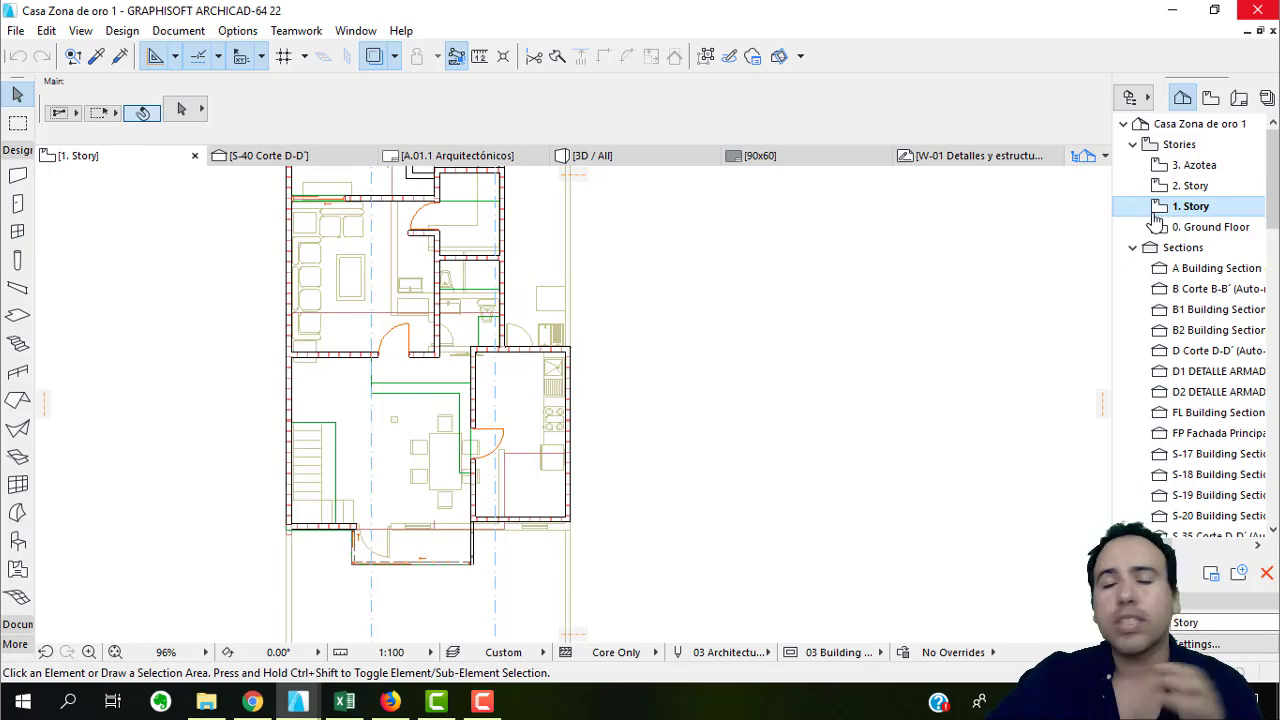
drag(500, 366, 668, 521)
drag(563, 286, 571, 349)
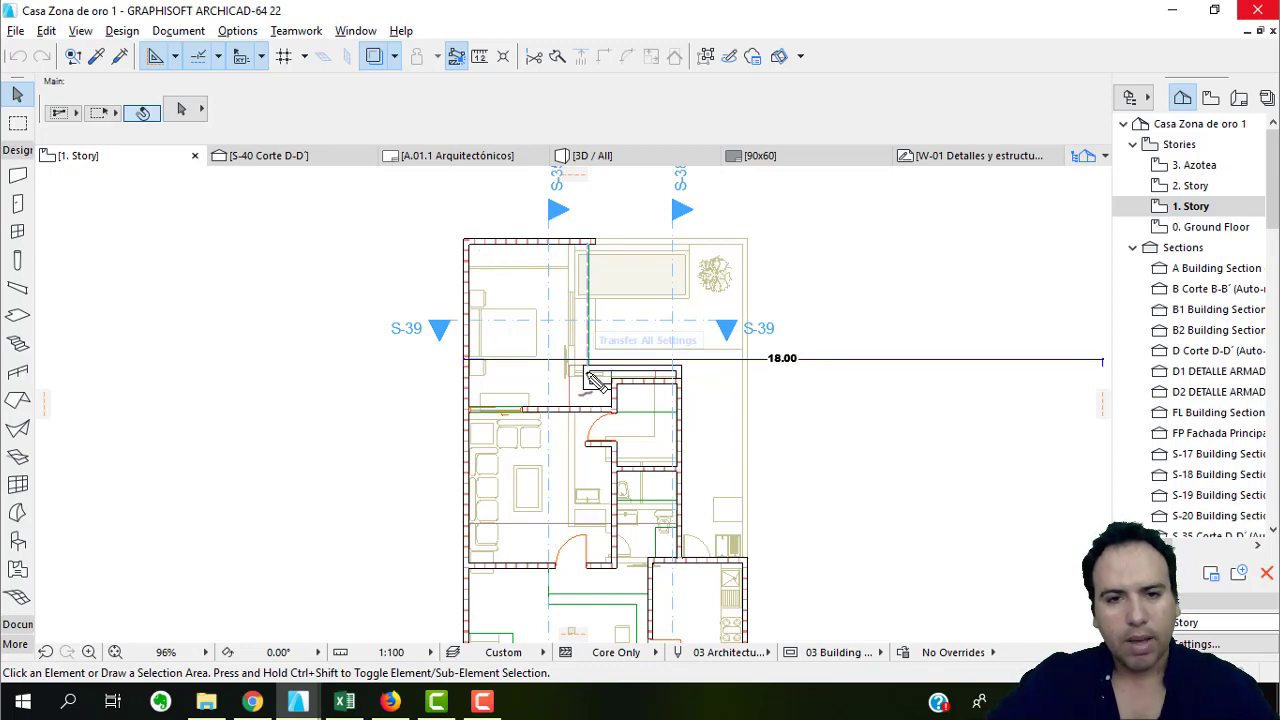
scroll(545, 270, up, 3)
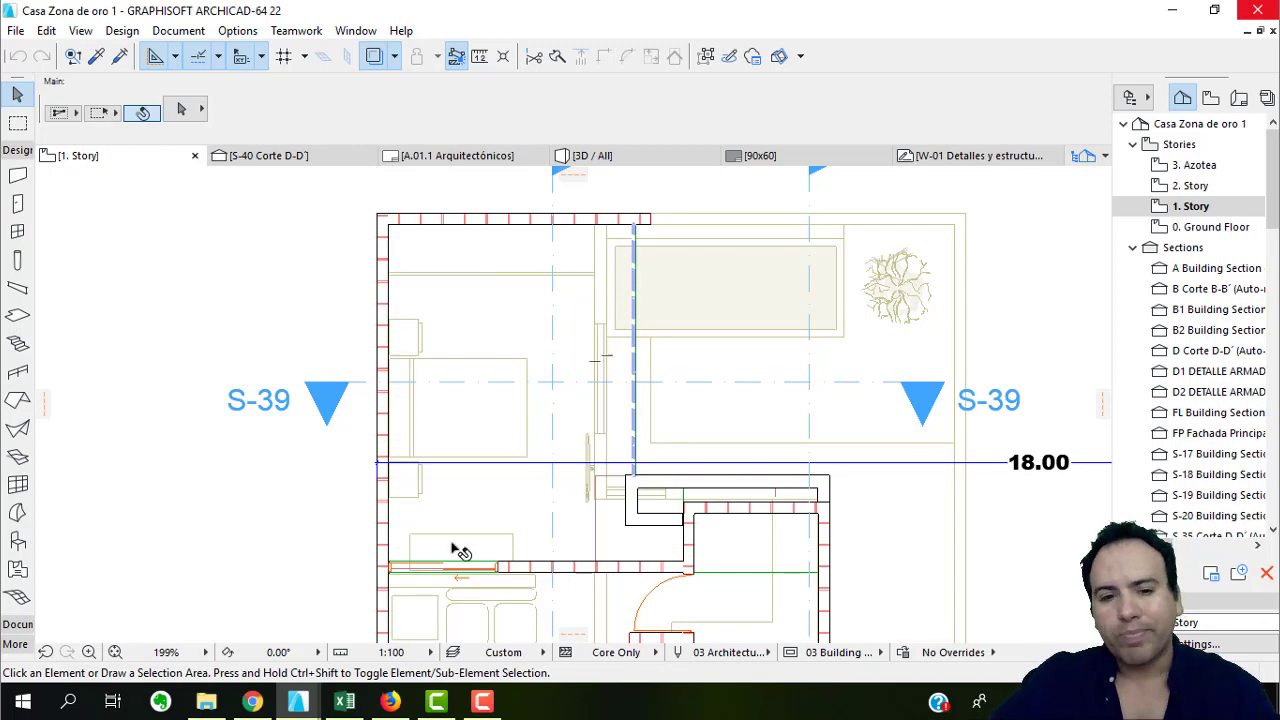
Return to the Excel budget and inspect the formula in E3, the quantity in D3 and the earthwork and foundation items below.
click(348, 703)
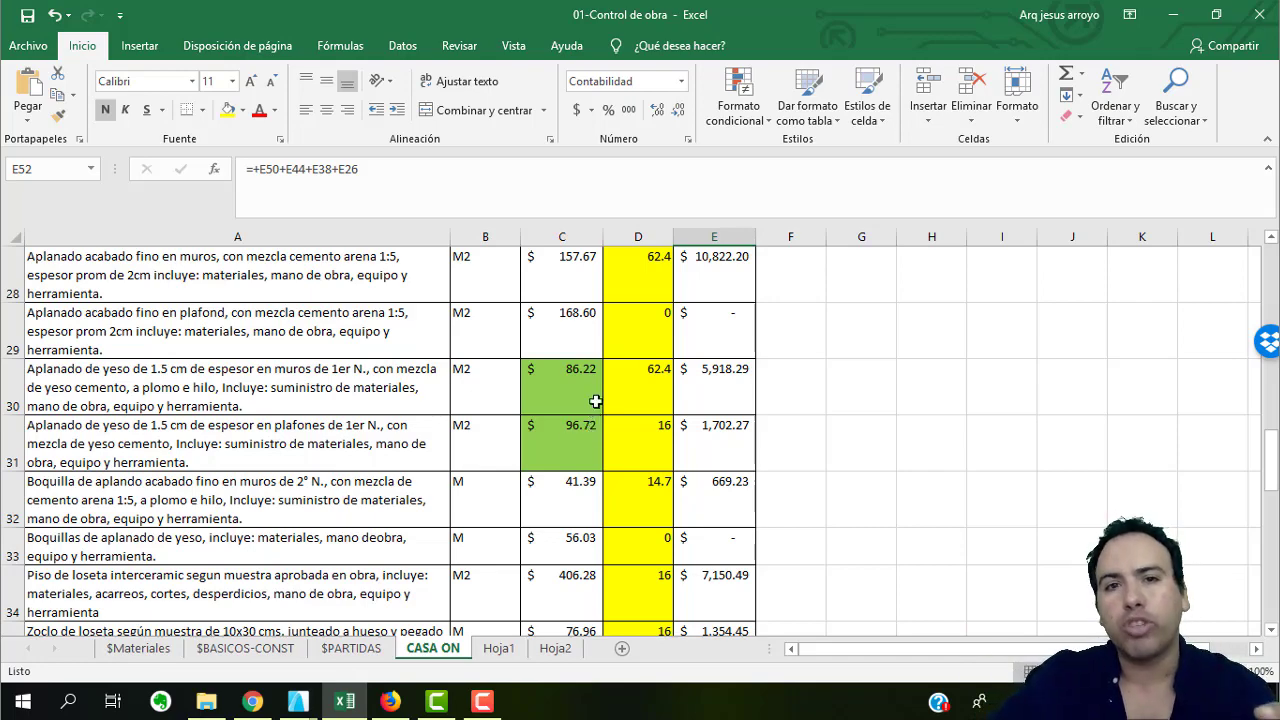
scroll(592, 408, up, 8)
scroll(596, 412, up, 2)
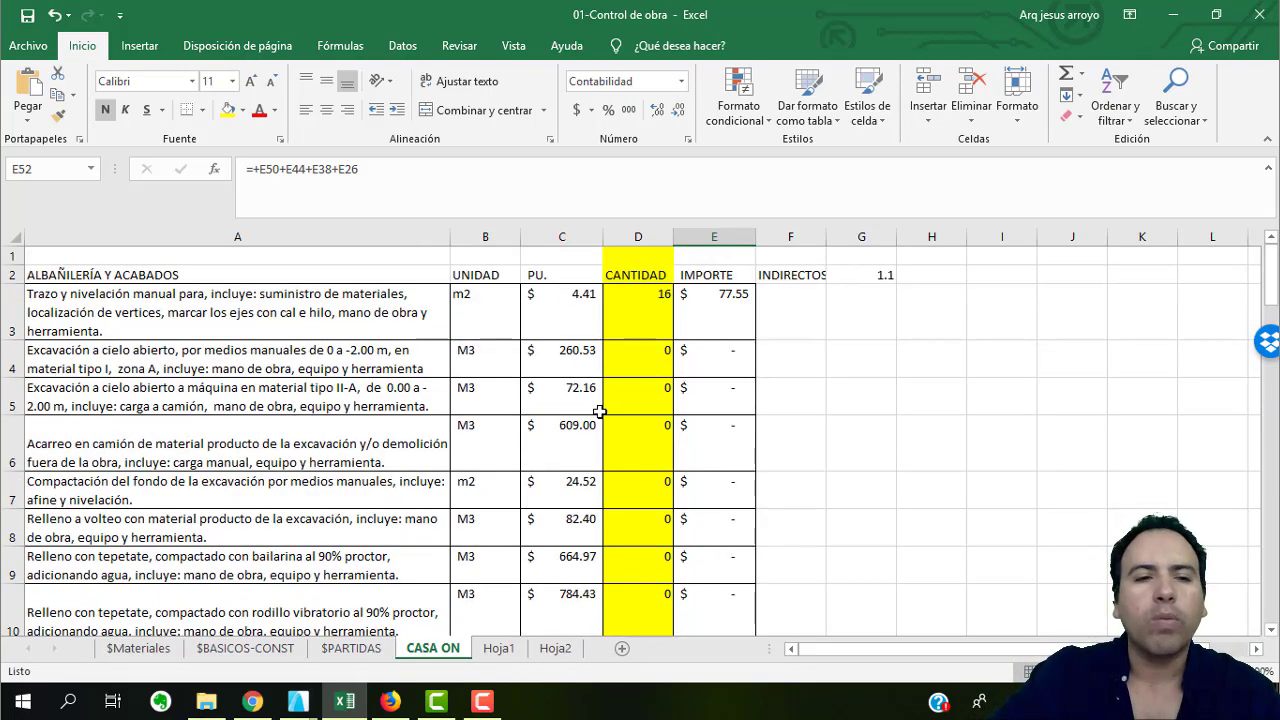
click(718, 328)
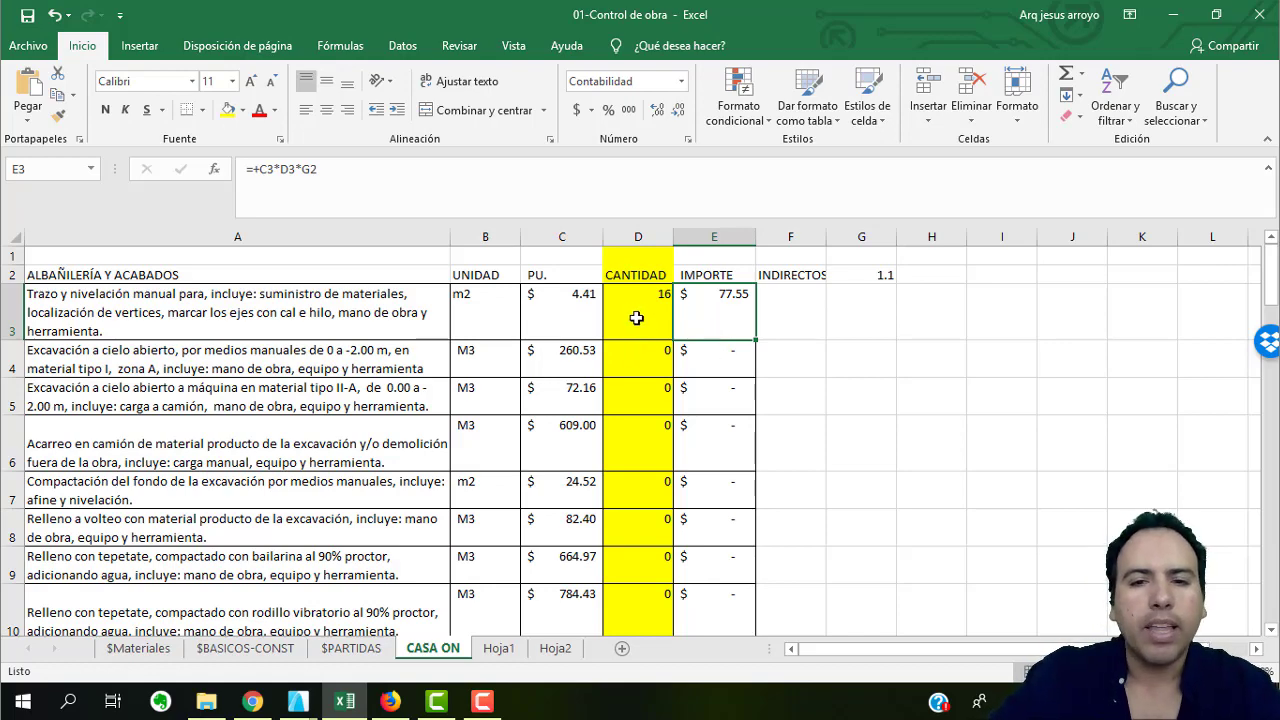
click(636, 318)
scroll(633, 398, down, 3)
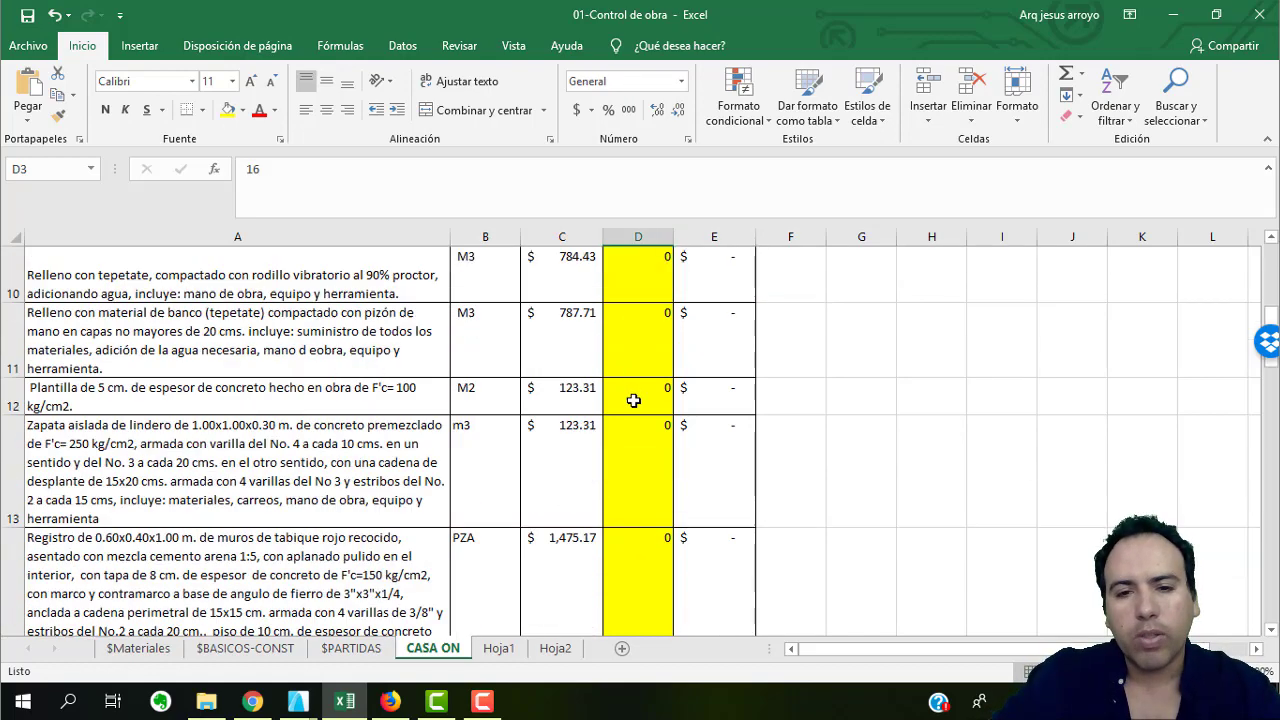
scroll(634, 400, down, 3)
scroll(634, 400, up, 2)
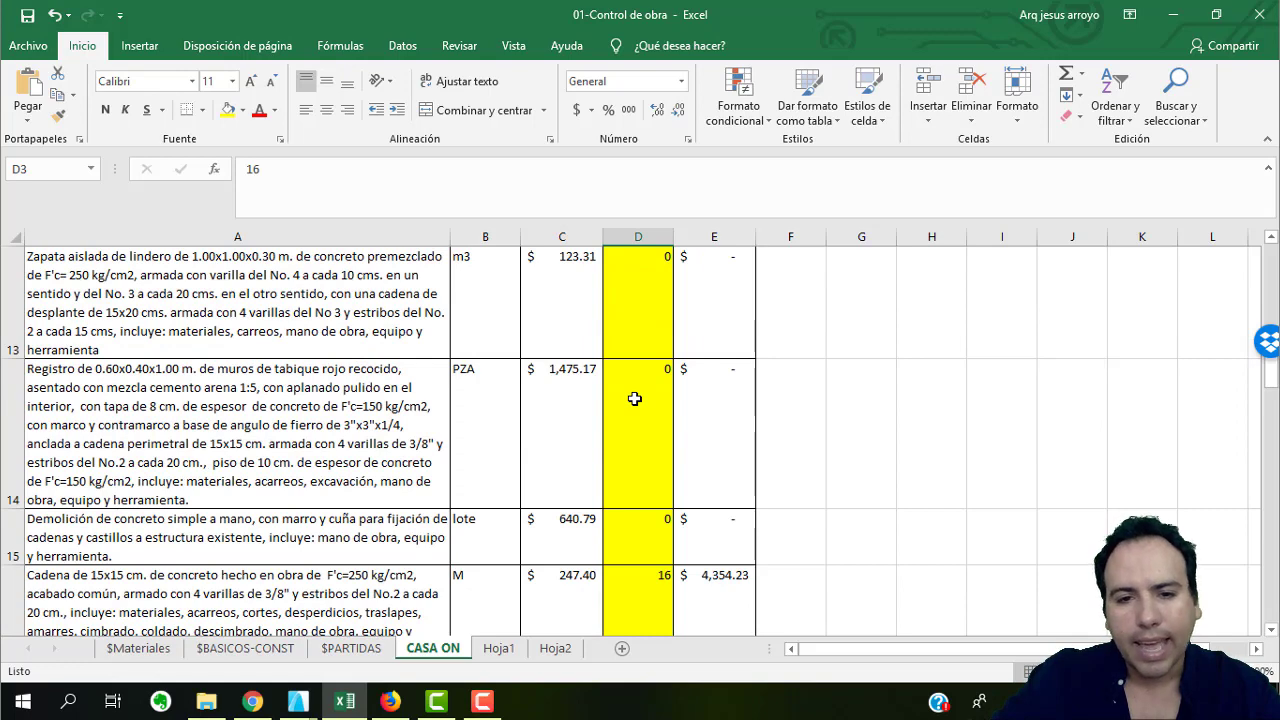
Check the bedroom's walls in the ARCHICAD plan and set the 15x15 cm Cadena quantity in D16 to 32.
scroll(634, 399, down, 1)
click(628, 318)
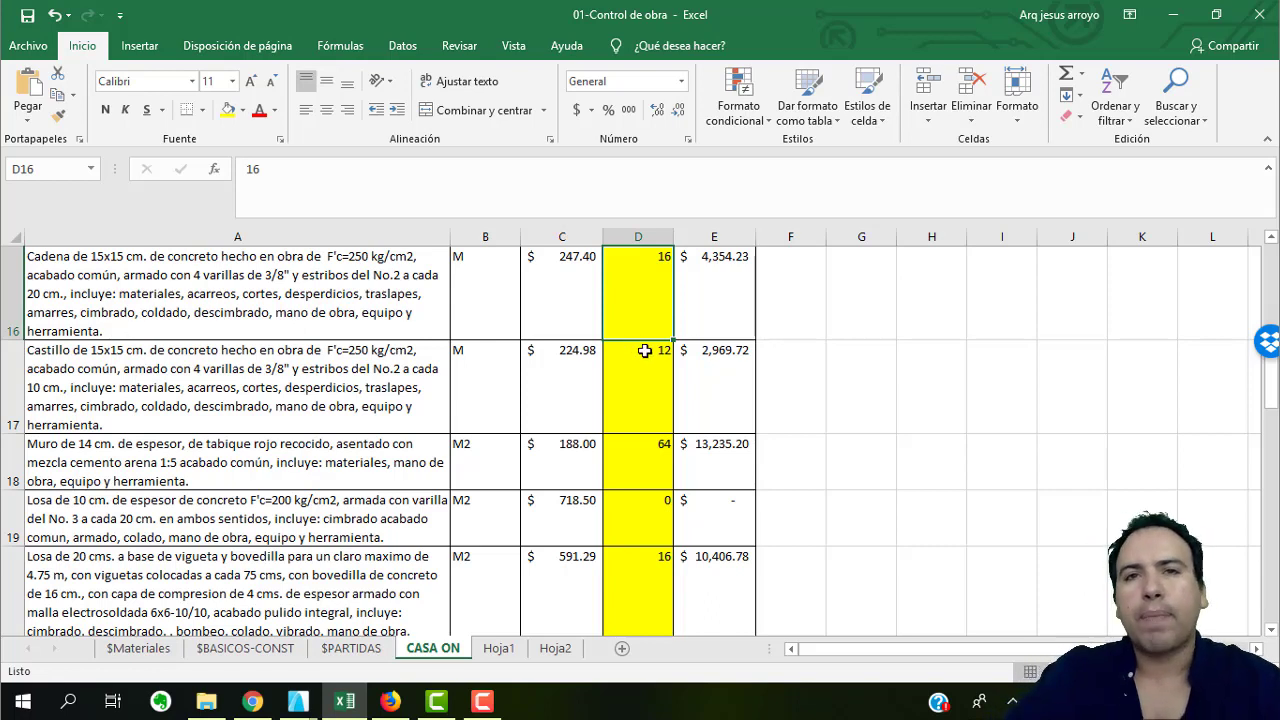
click(298, 701)
click(283, 612)
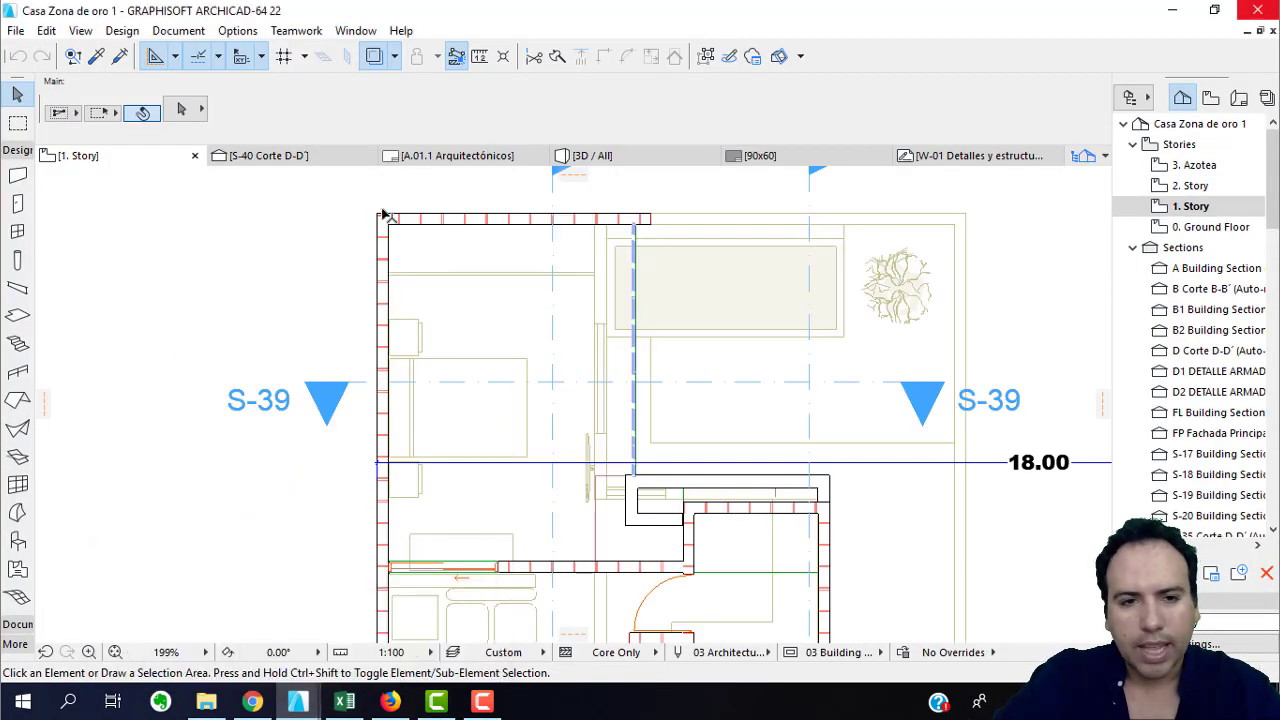
click(344, 701)
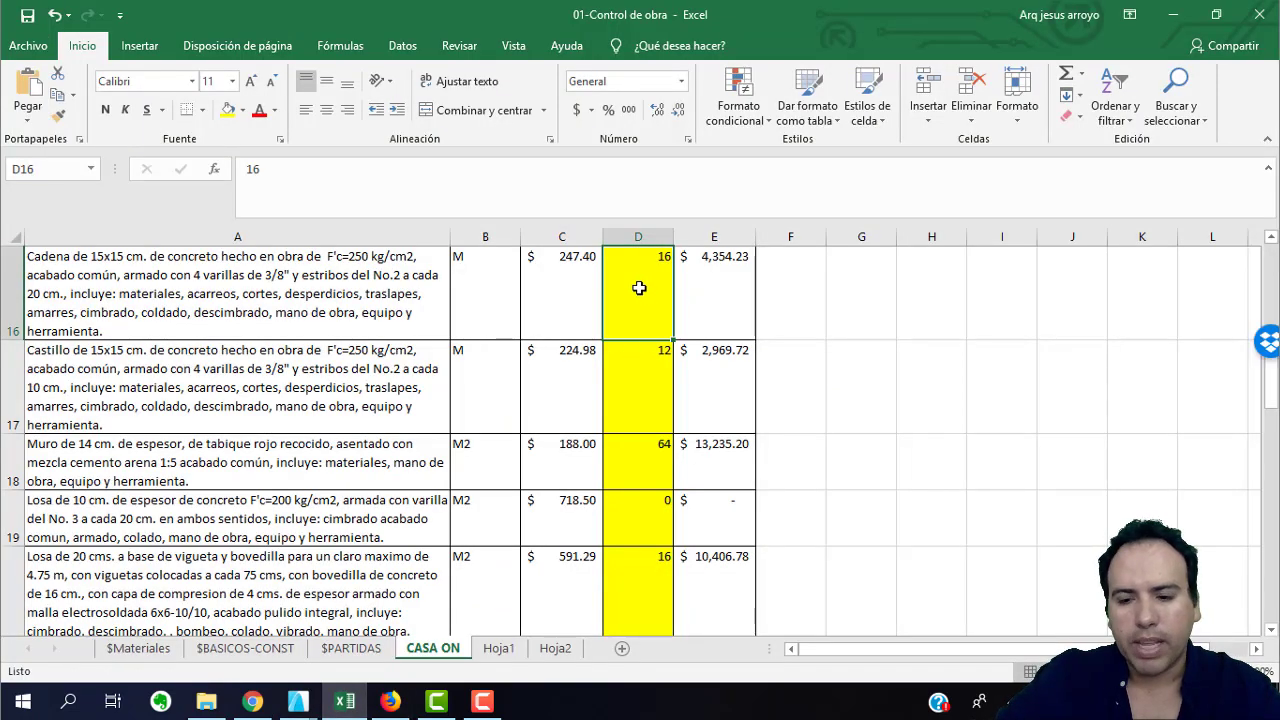
text(32)
key(Return)
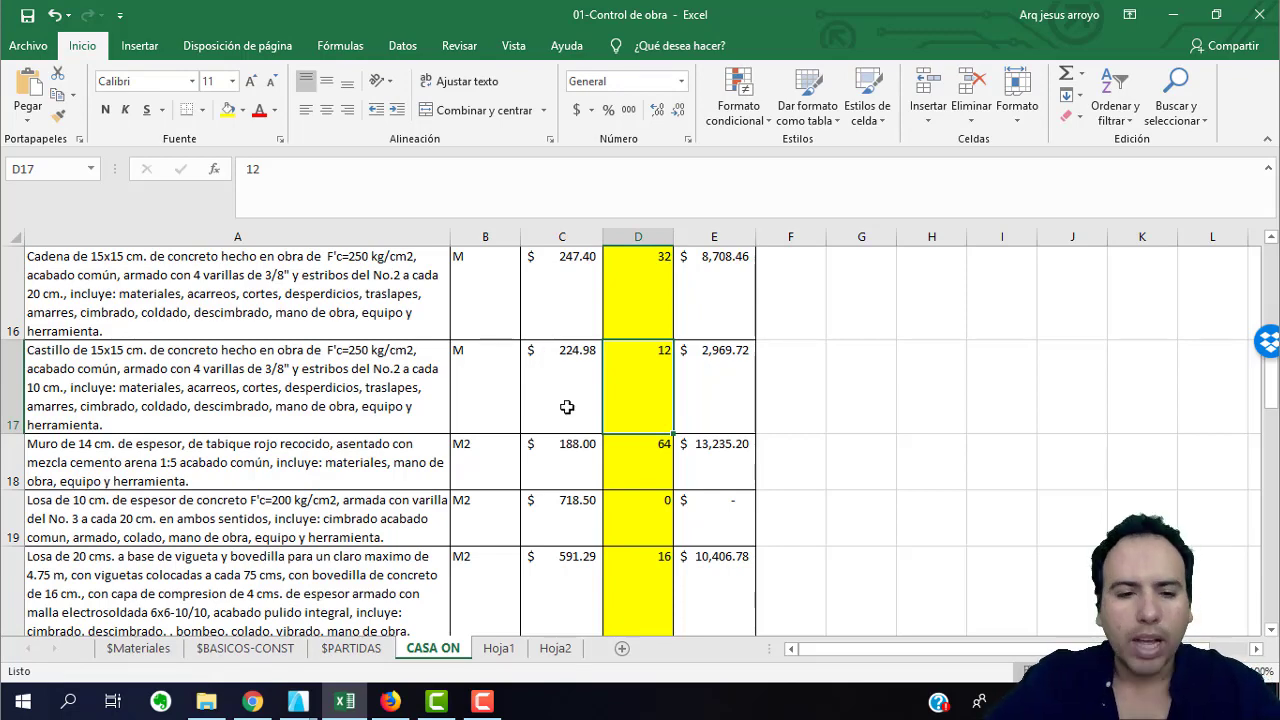
Switch to the Casa Zona de oro 1 project in ARCHICAD and delete the bedroom's rear horizontal wall on 1. Story.
click(298, 701)
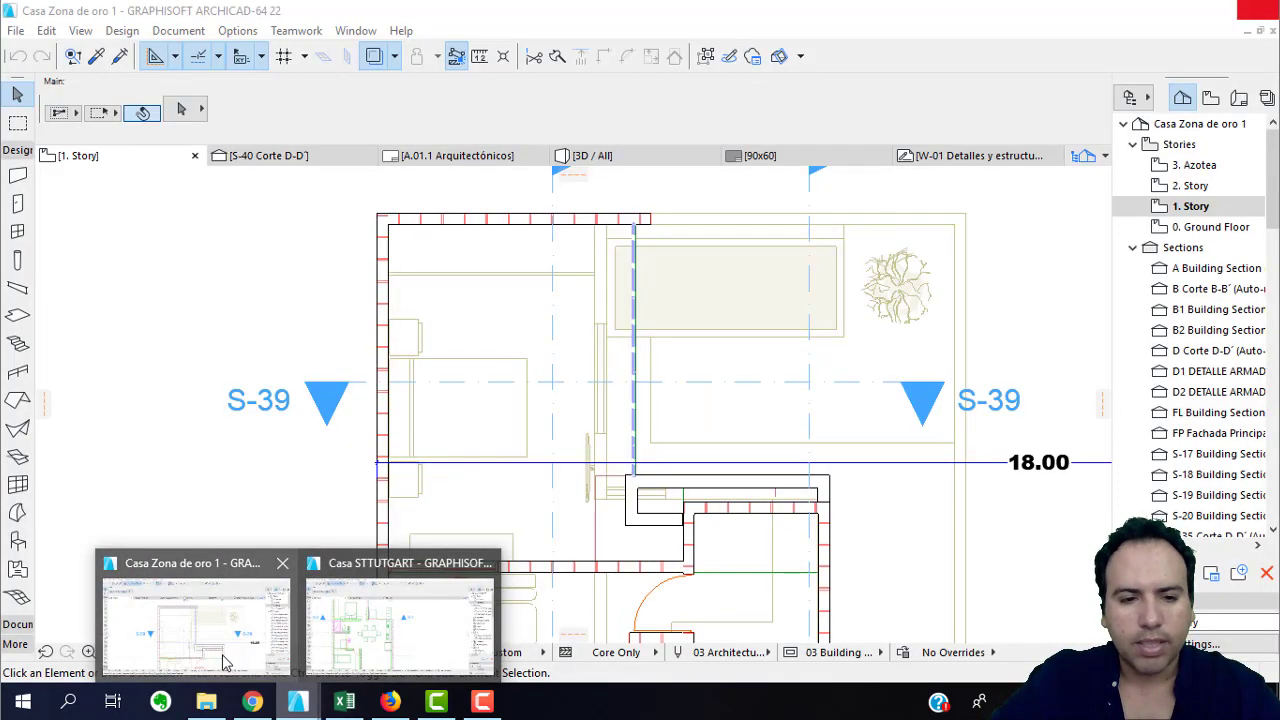
click(196, 625)
click(505, 223)
click(507, 246)
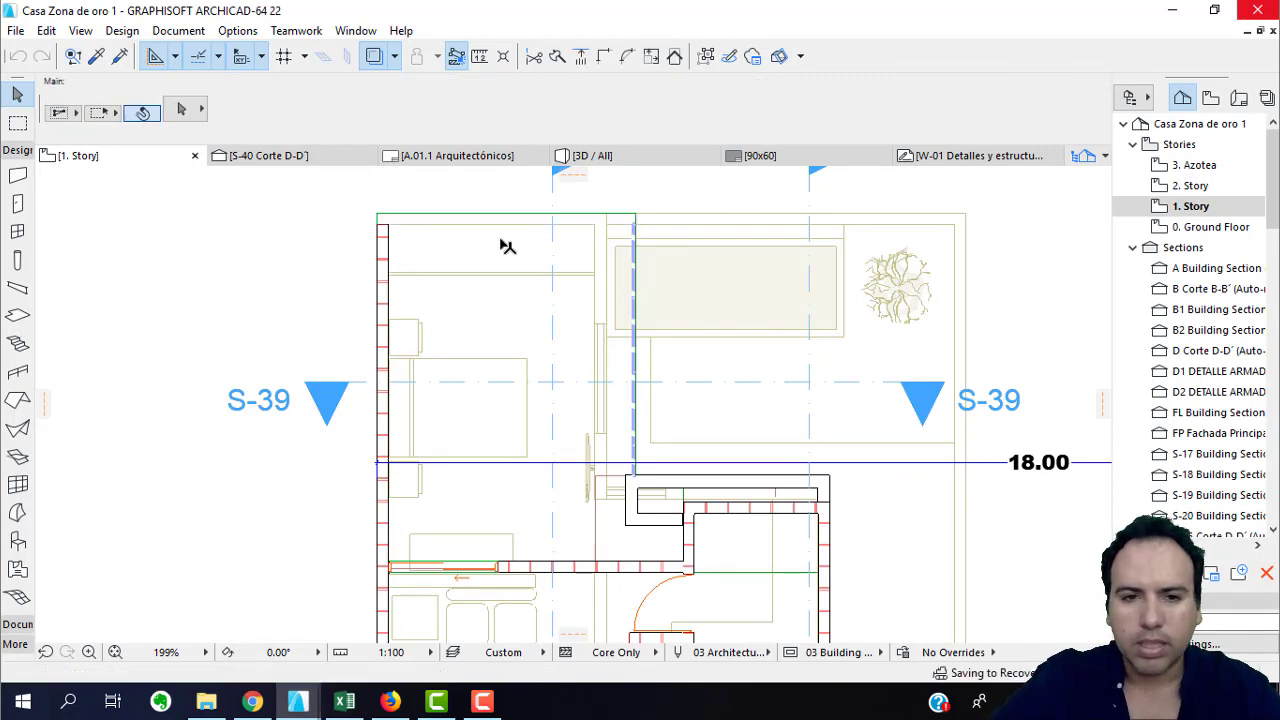
Shorten the long outer side wall so that it ends at the partition between the rear bedroom and the living room.
click(384, 306)
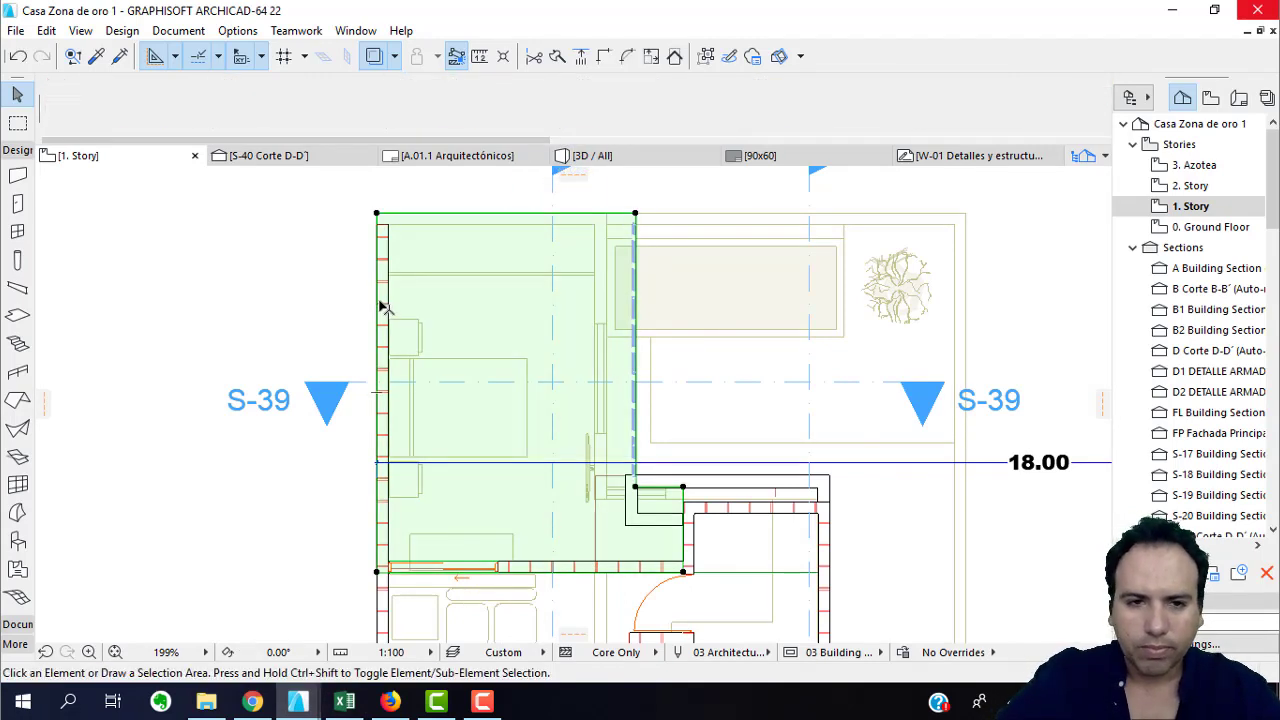
click(398, 262)
click(386, 250)
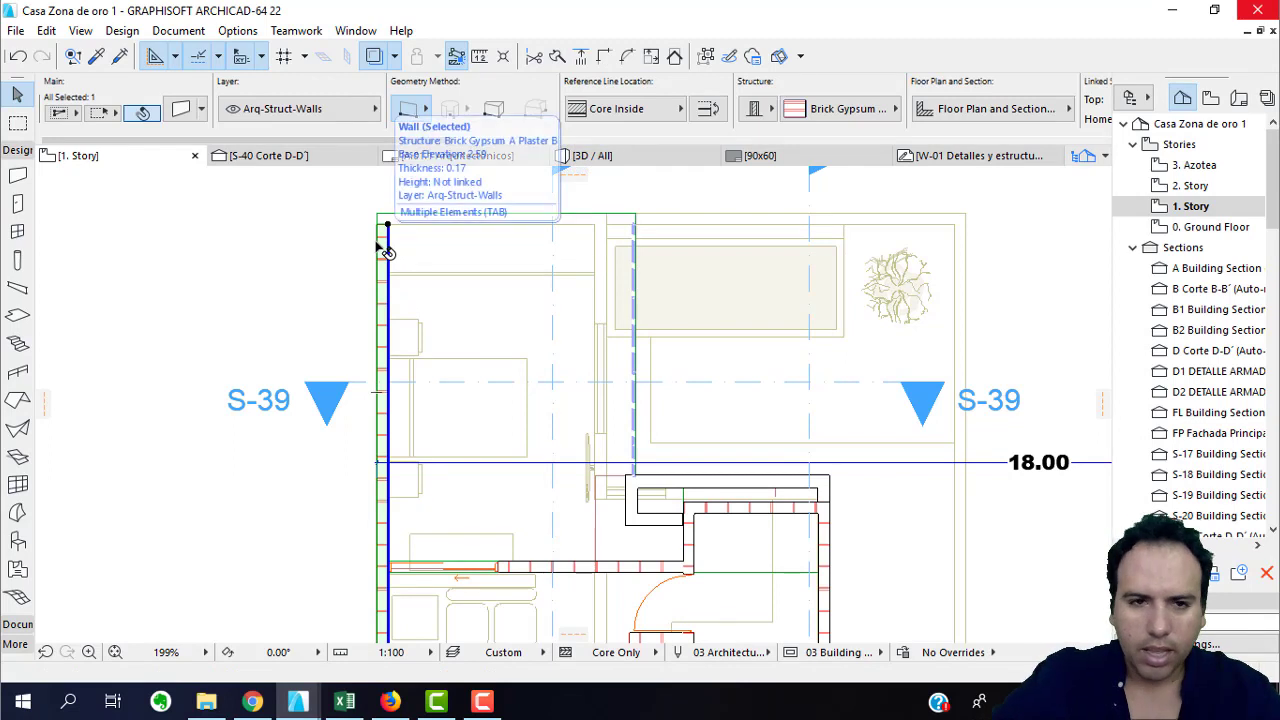
click(388, 226)
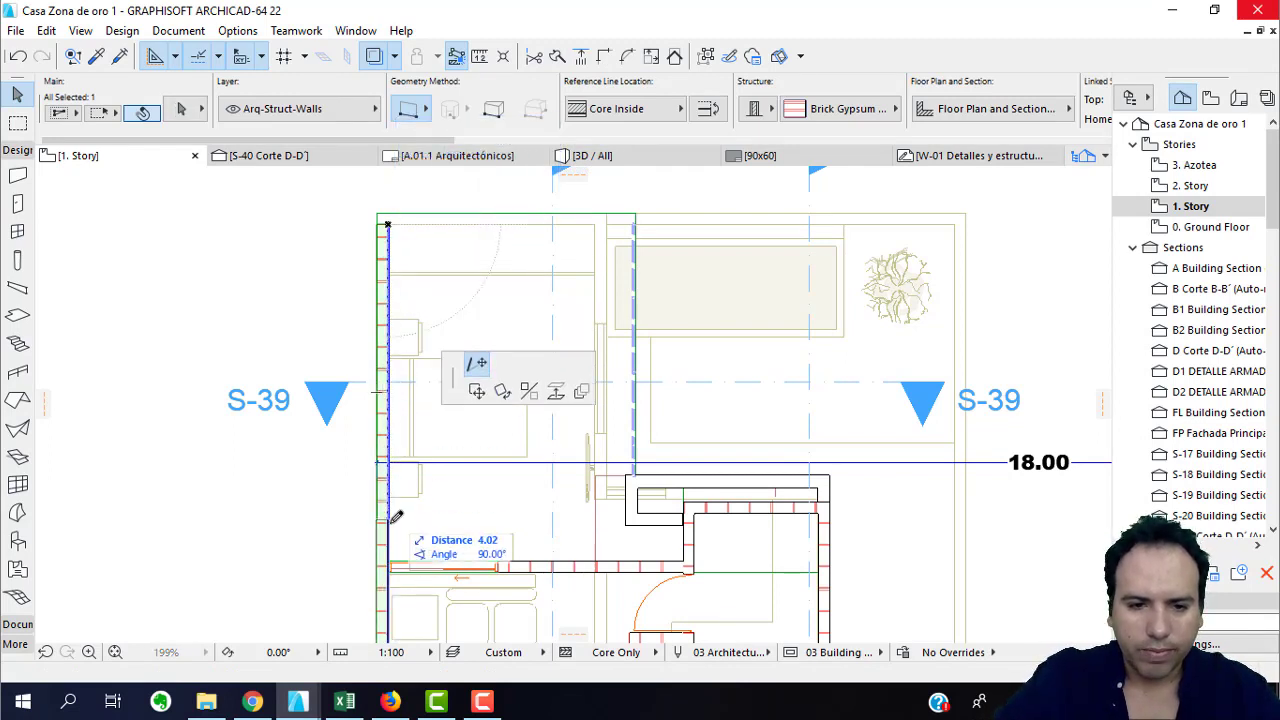
click(390, 562)
key(Escape)
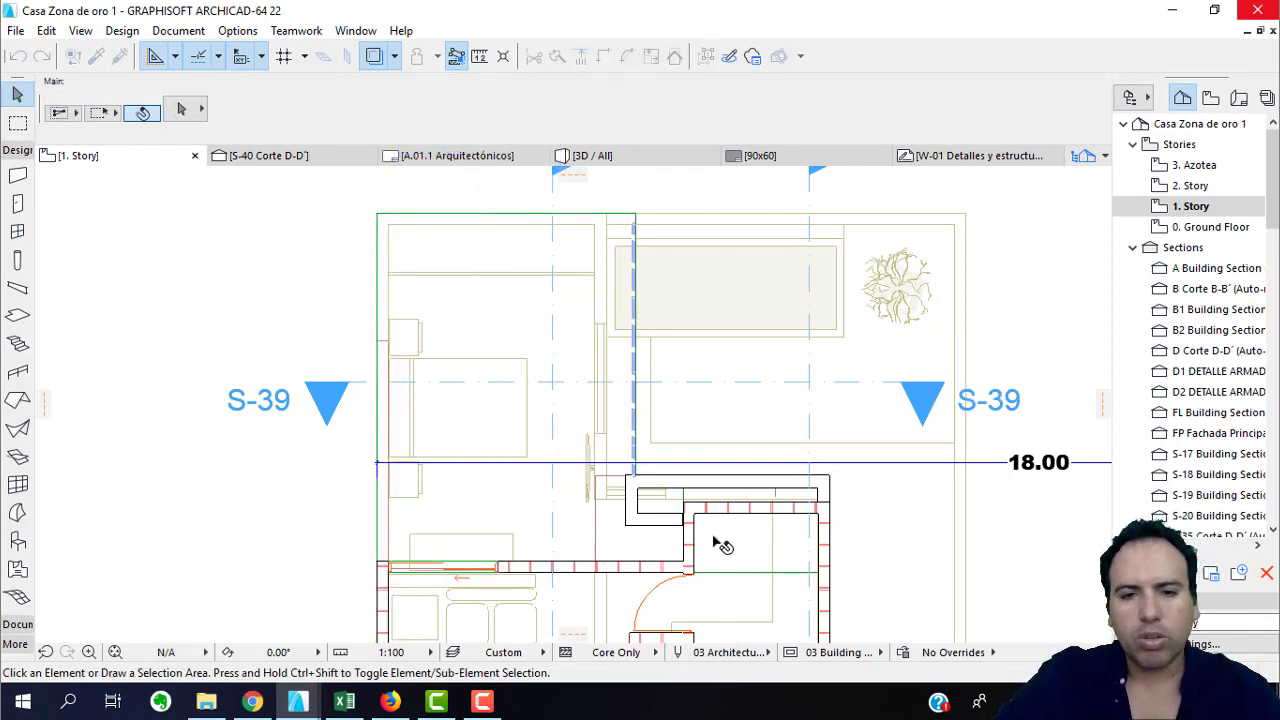
Return to the Excel budget and set the 15x15 cm Cadena quantity in D16 to 12.
scroll(710, 480, down, 3)
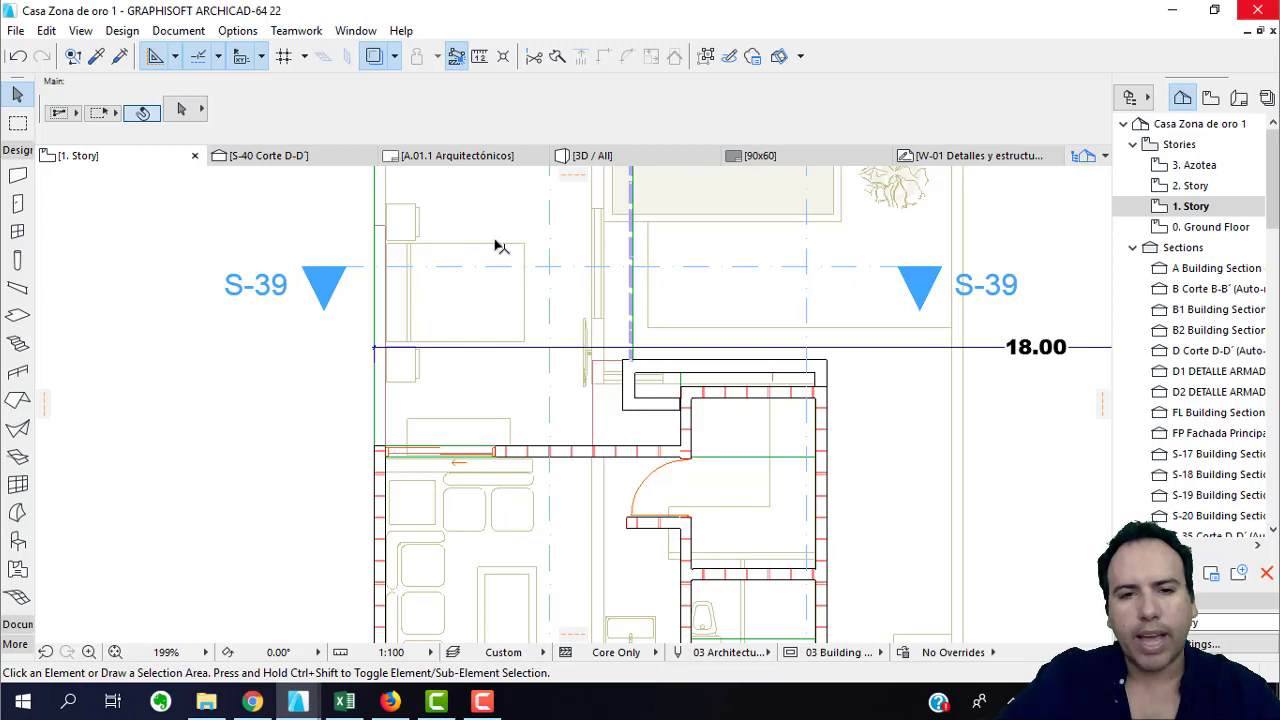
scroll(405, 440, up, 3)
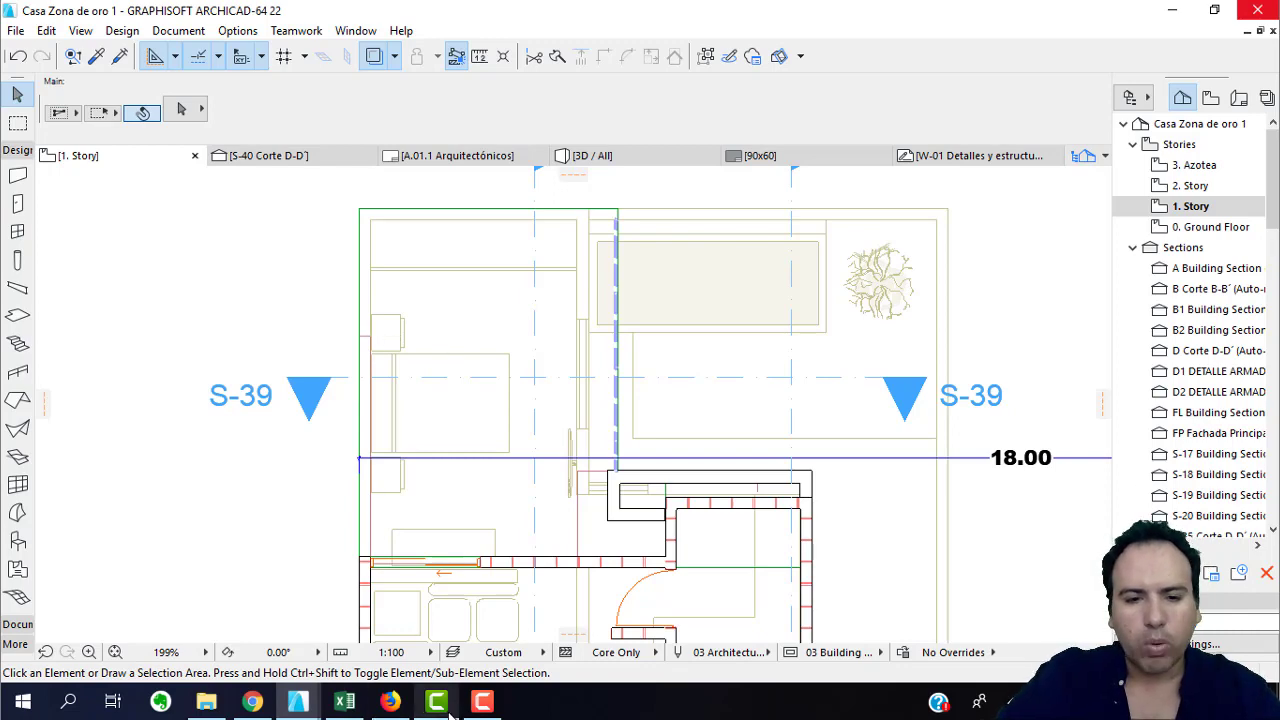
click(344, 700)
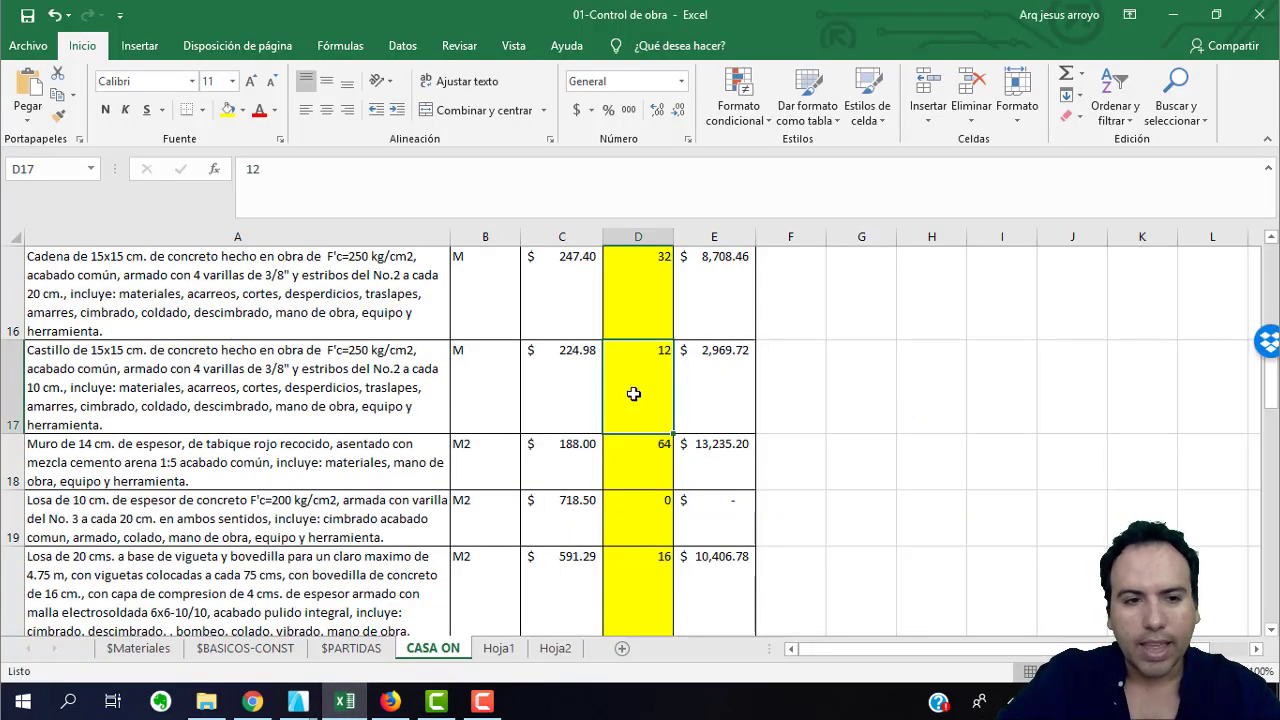
click(650, 307)
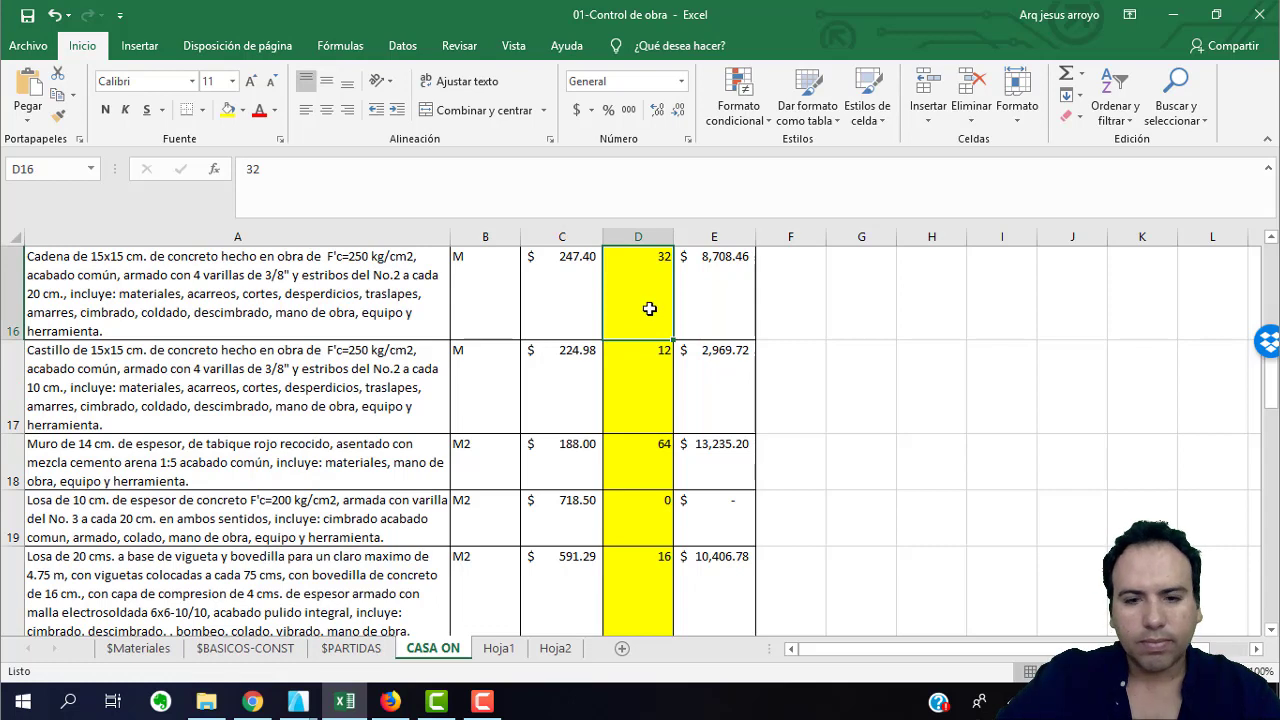
double_click(649, 309)
key(BackSpace)
key(BackSpace)
text(12)
key(Return)
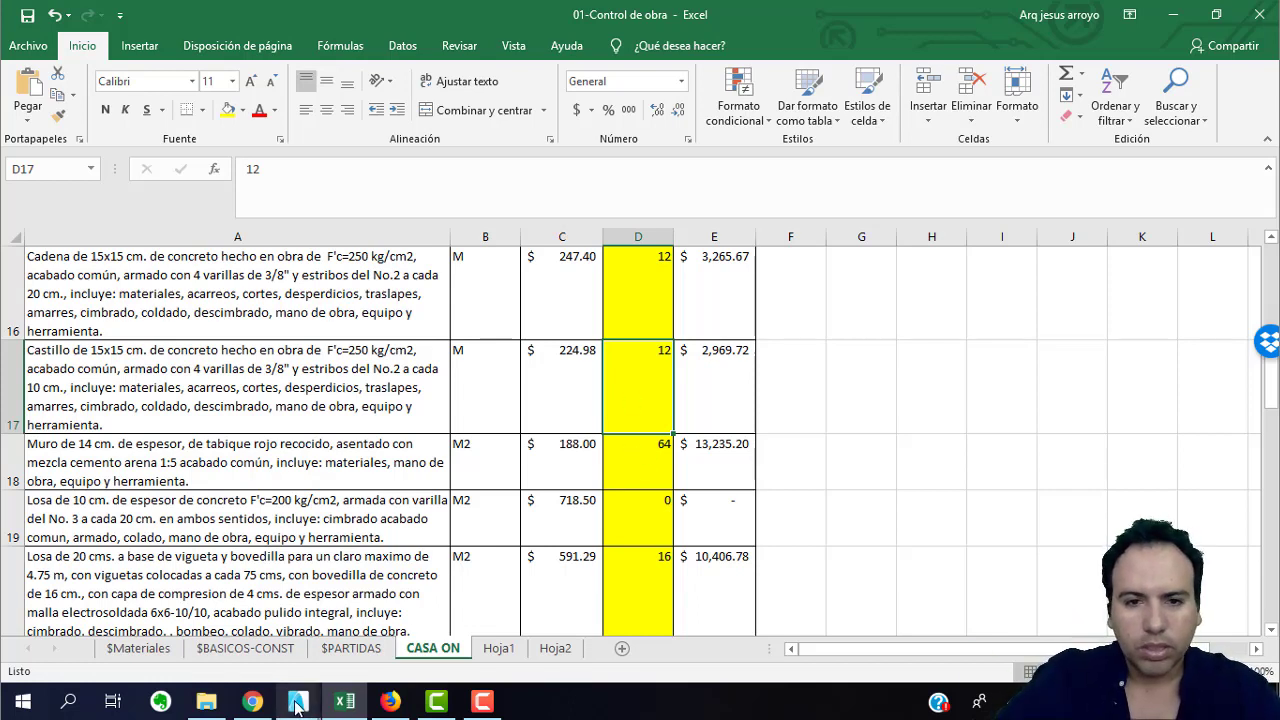
Examine the 0. Story floor plan of the Casa STTUTGART project in ARCHICAD and return to Casa Zona de oro 1.
mouse_move(297, 706)
click(200, 618)
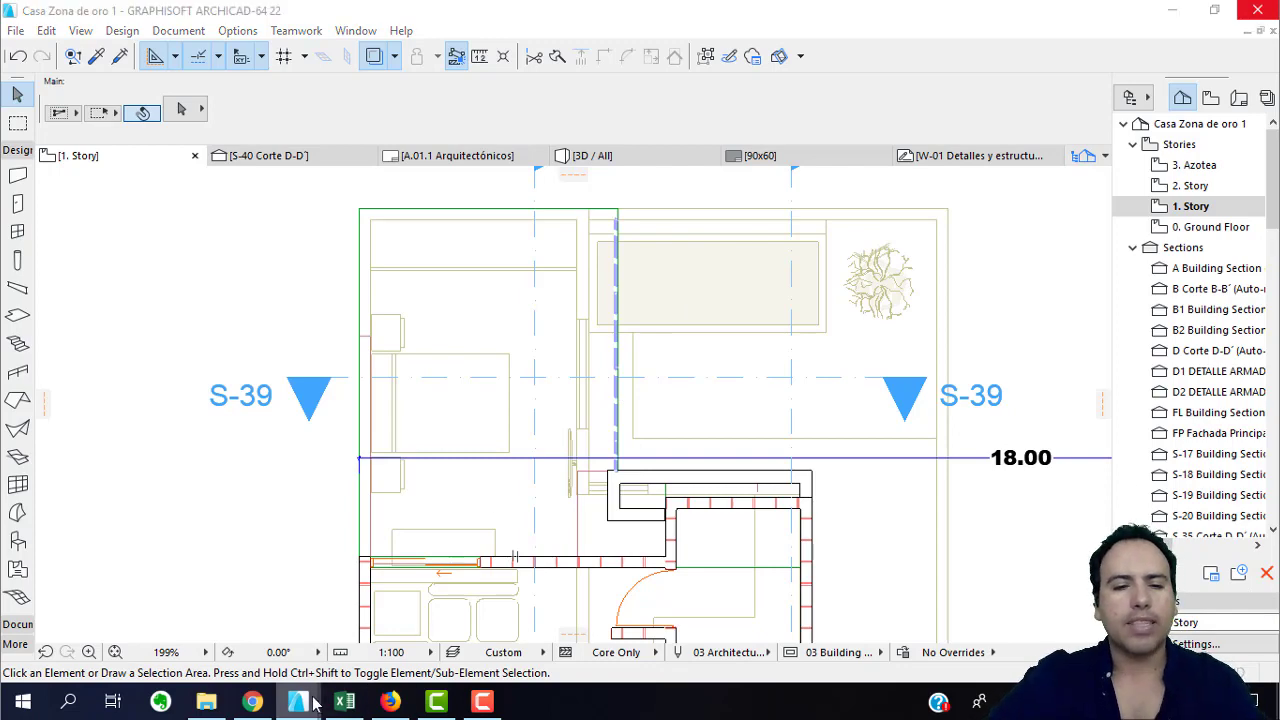
mouse_move(313, 703)
click(374, 654)
scroll(407, 415, down, 3)
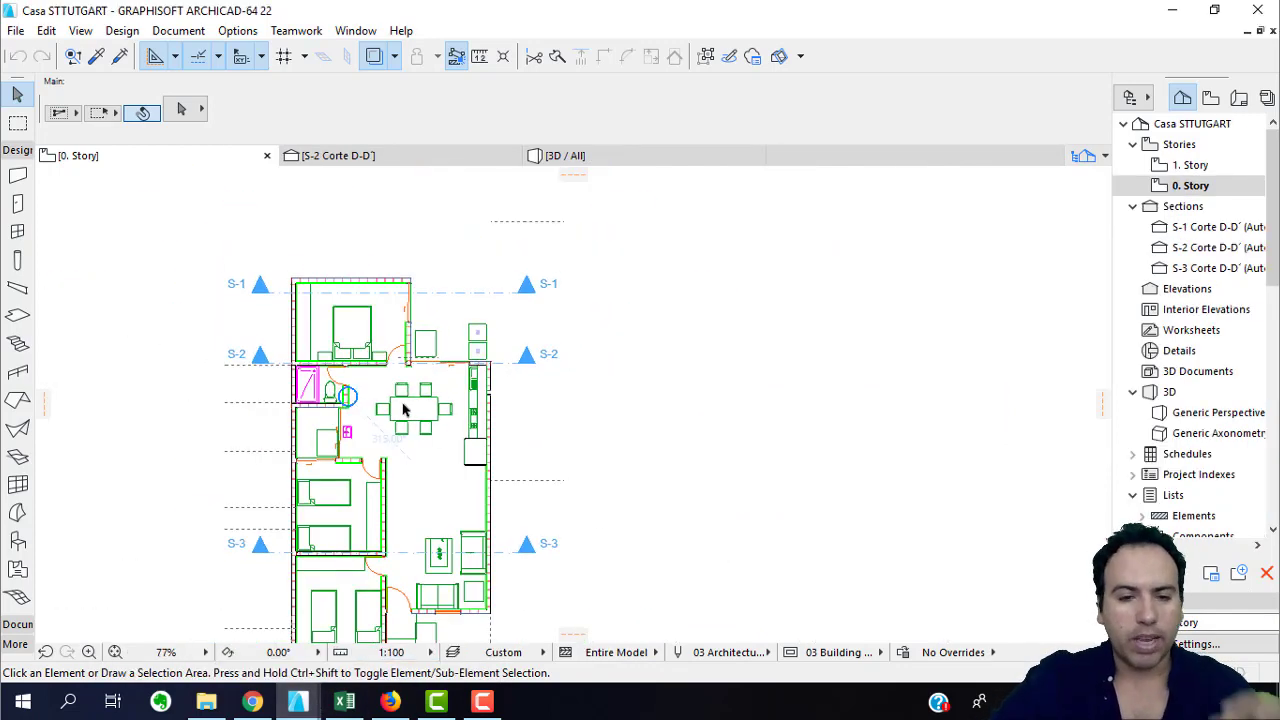
scroll(443, 451, down, 3)
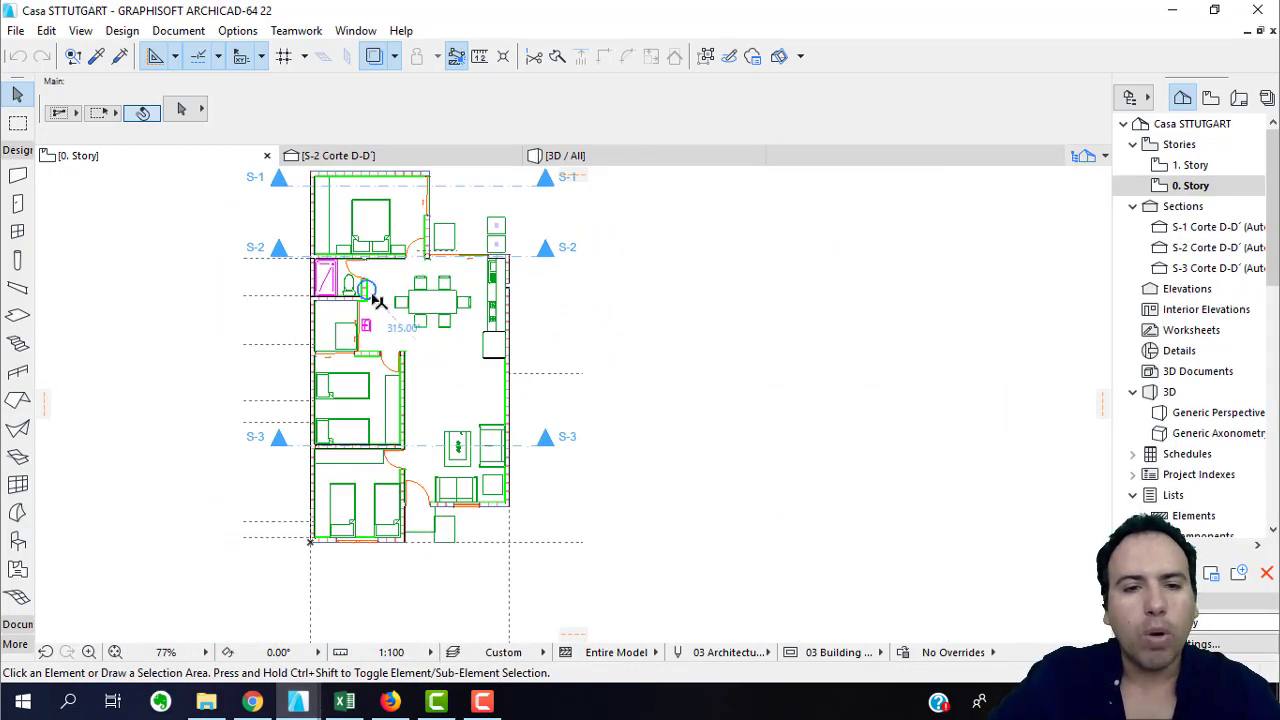
scroll(351, 349, up, 3)
scroll(379, 452, down, 2)
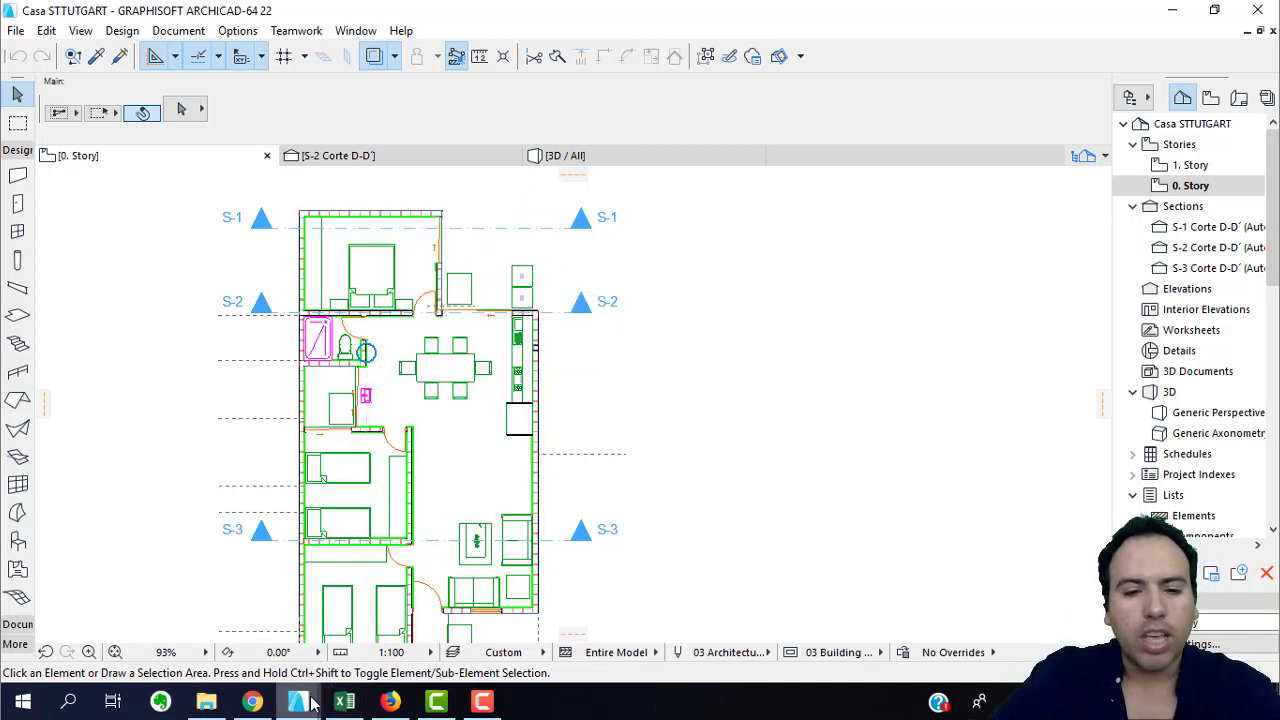
mouse_move(300, 701)
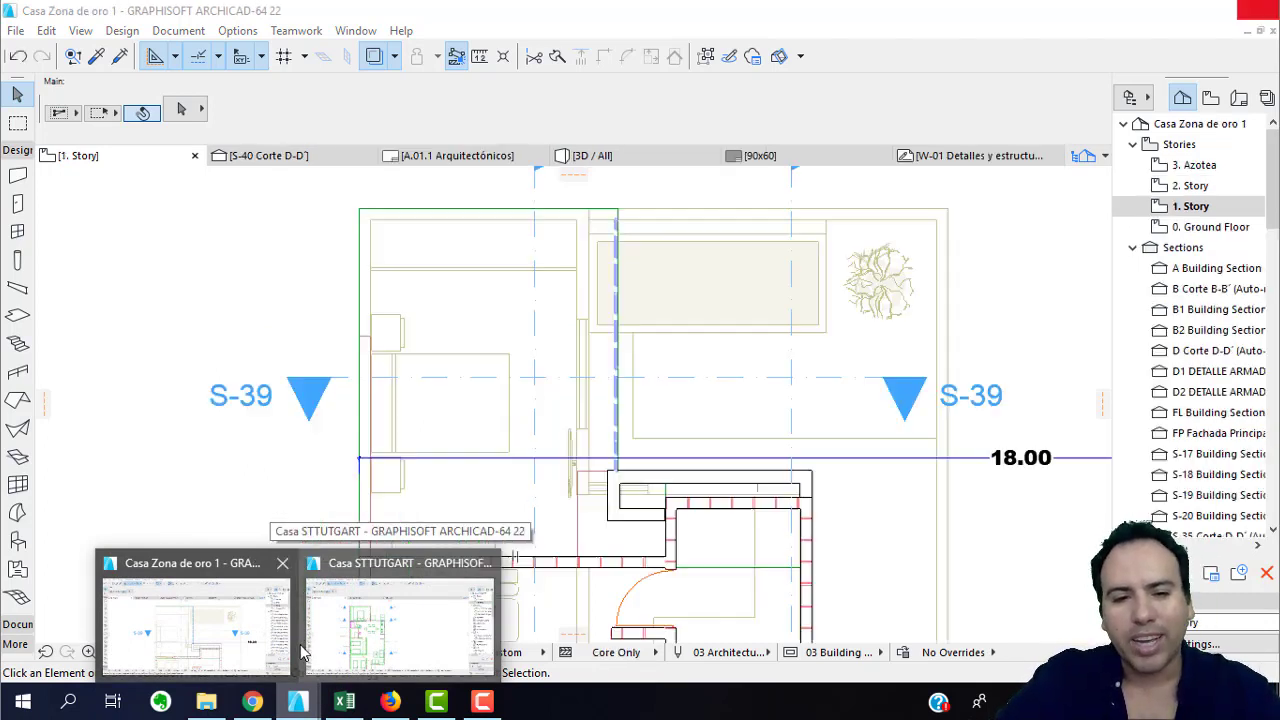
click(240, 640)
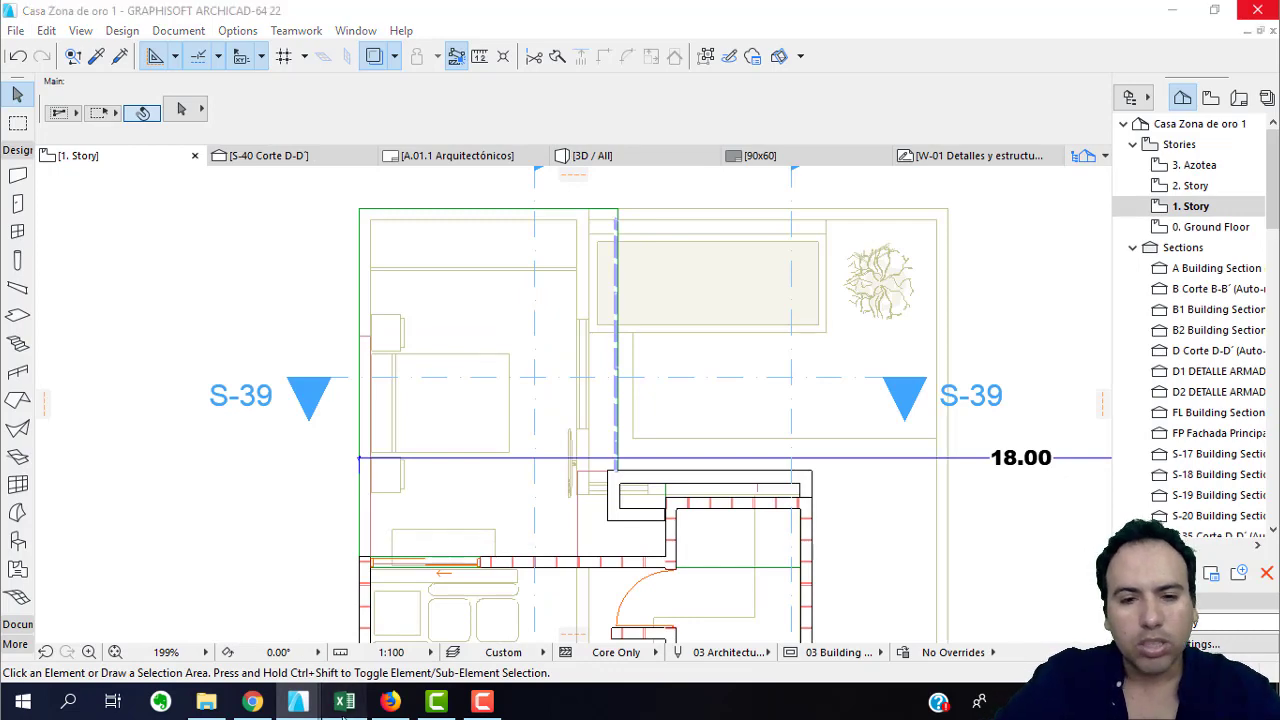
Switch to the Excel budget and set the 15x15 cm Castillo quantity in D17 to 6.
click(344, 701)
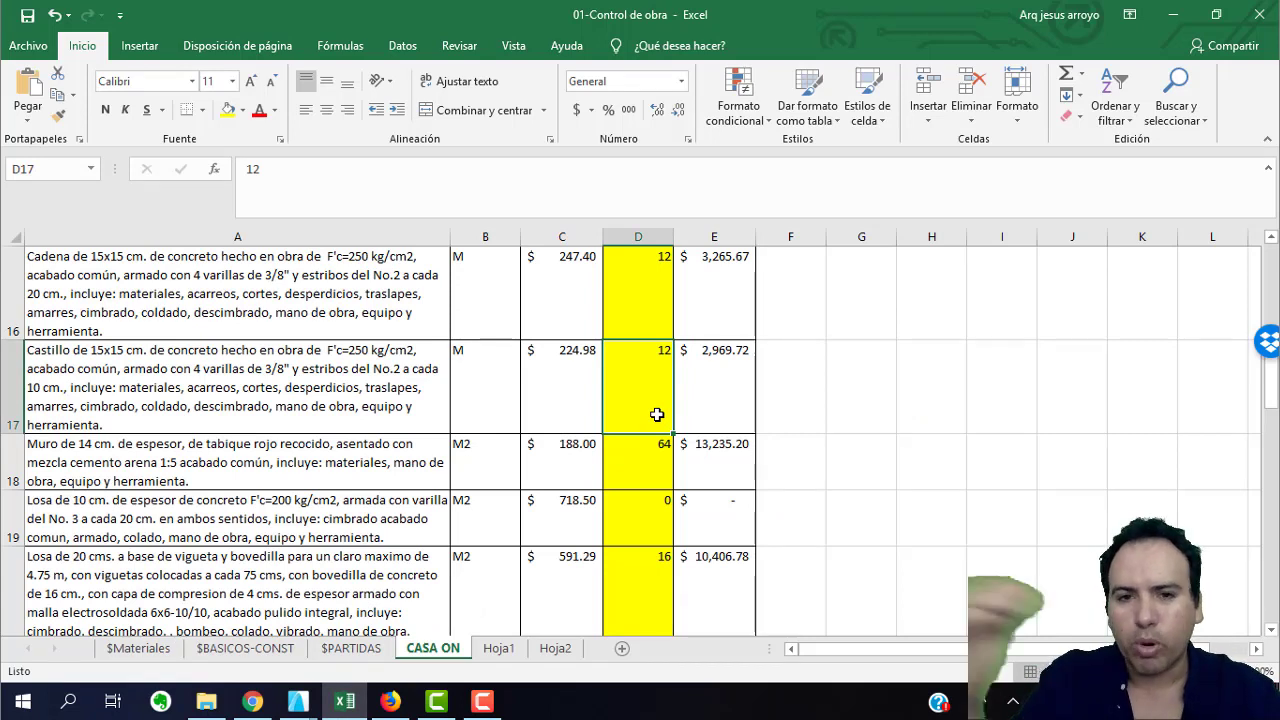
text(6)
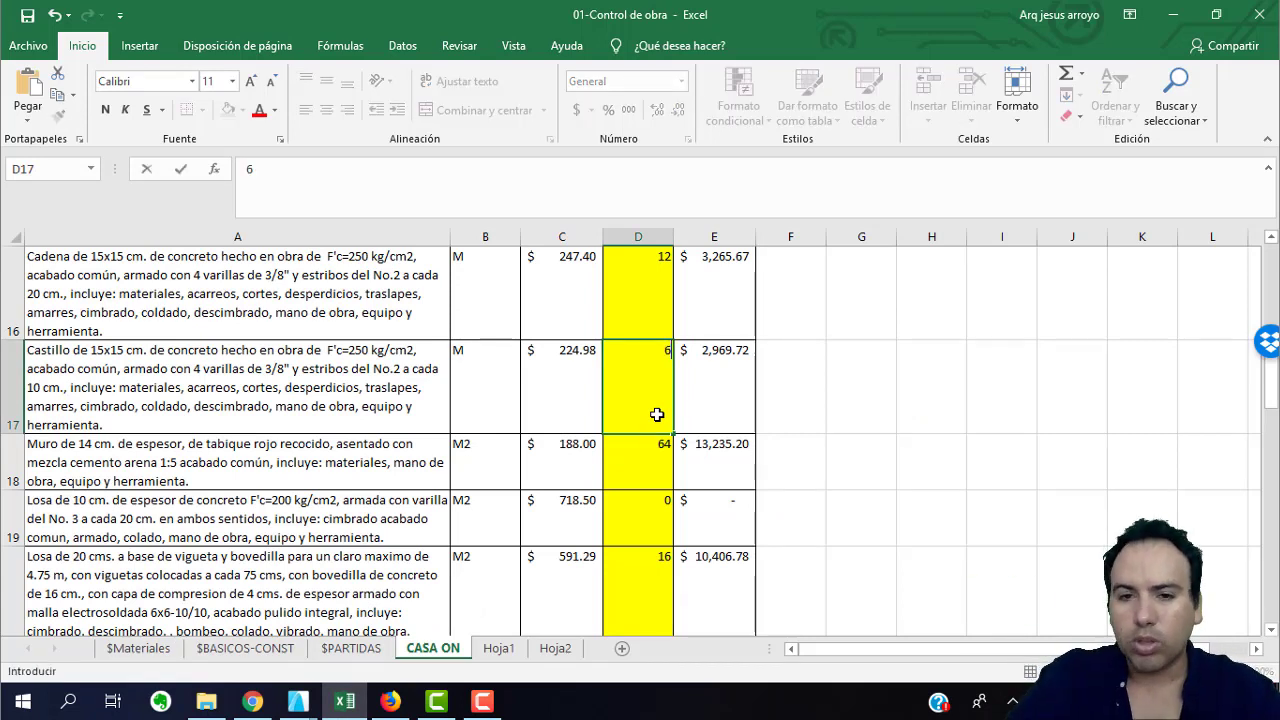
key(Return)
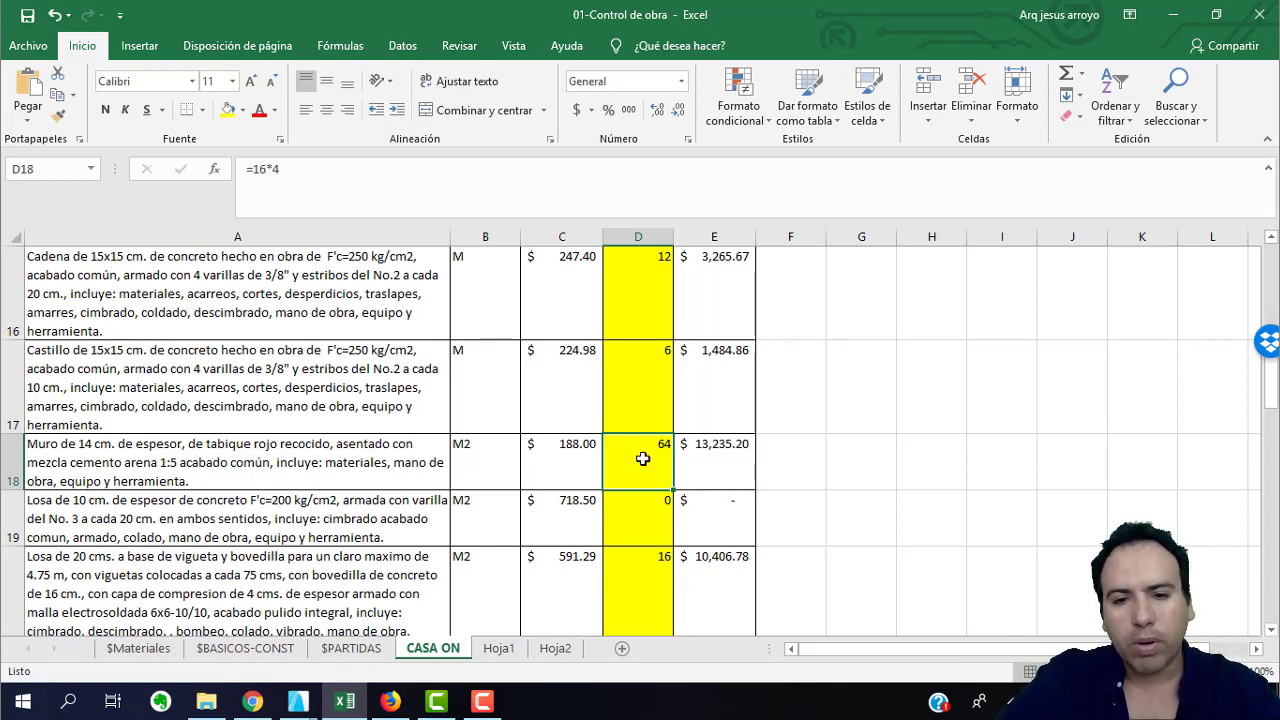
Enter the formula +4*3*3 as the quantity of the 14 cm Muro in D18.
text(4)
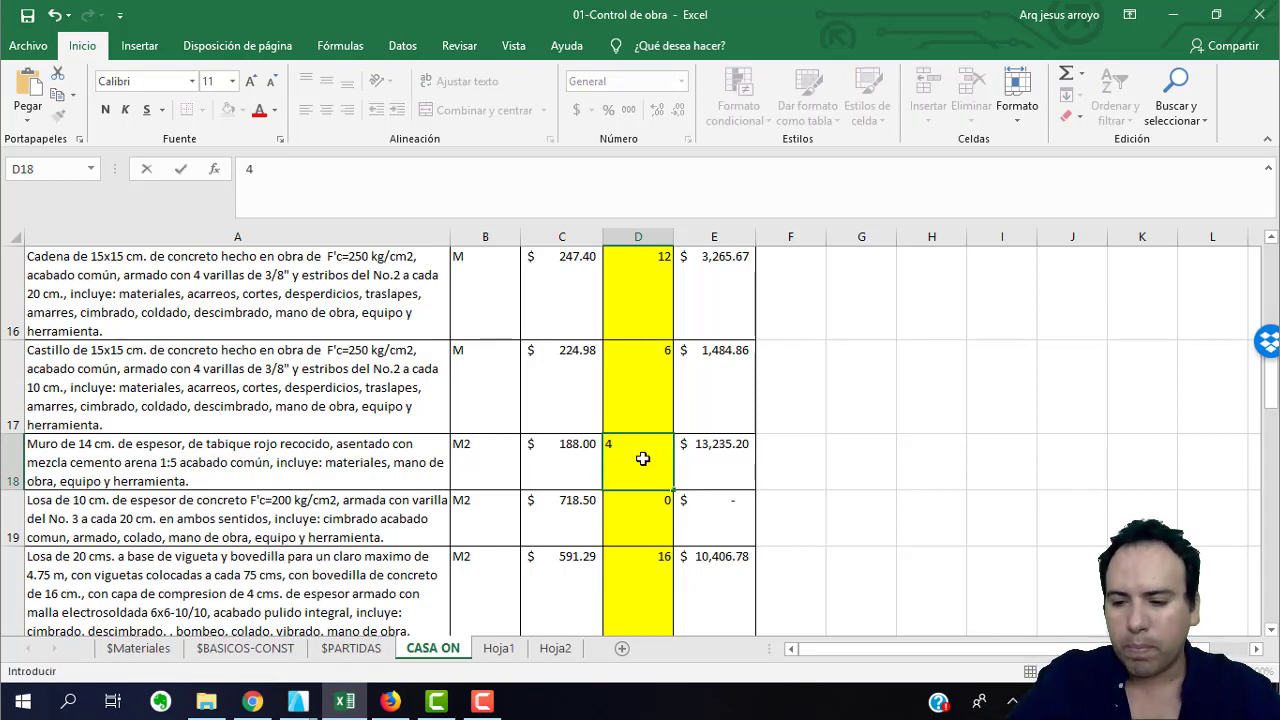
text(+4*3)
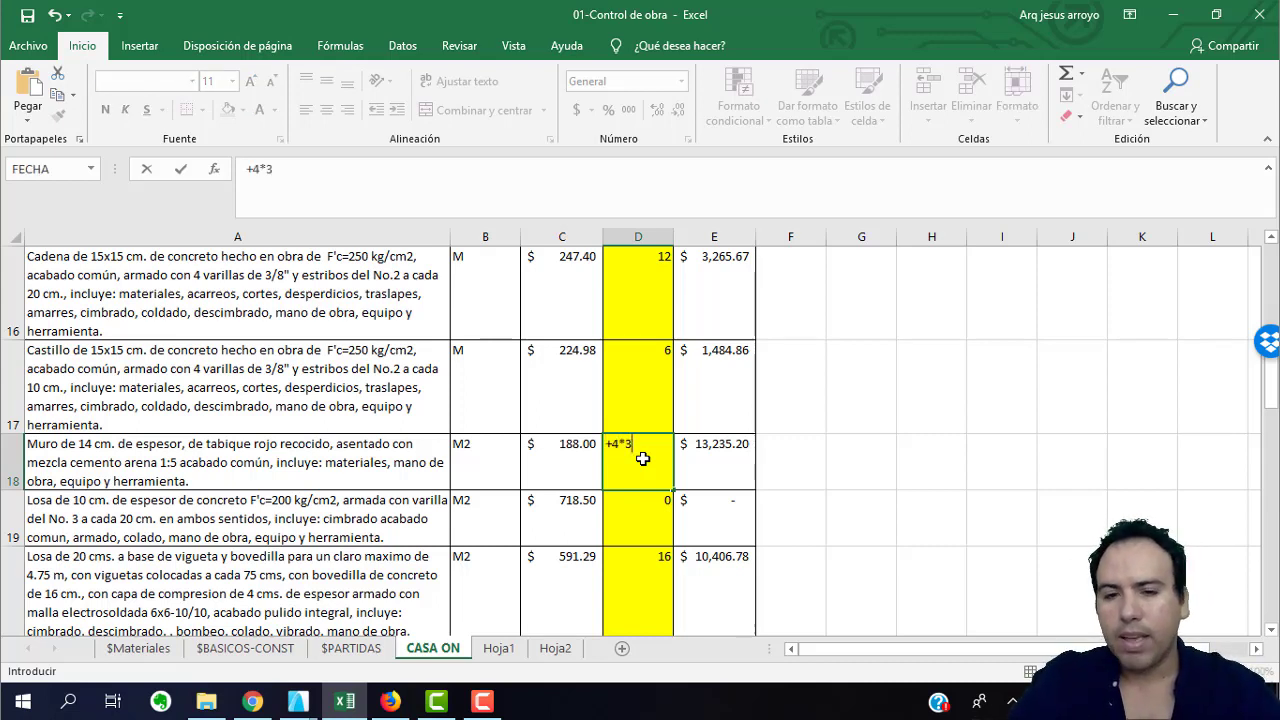
text(*3)
key(Return)
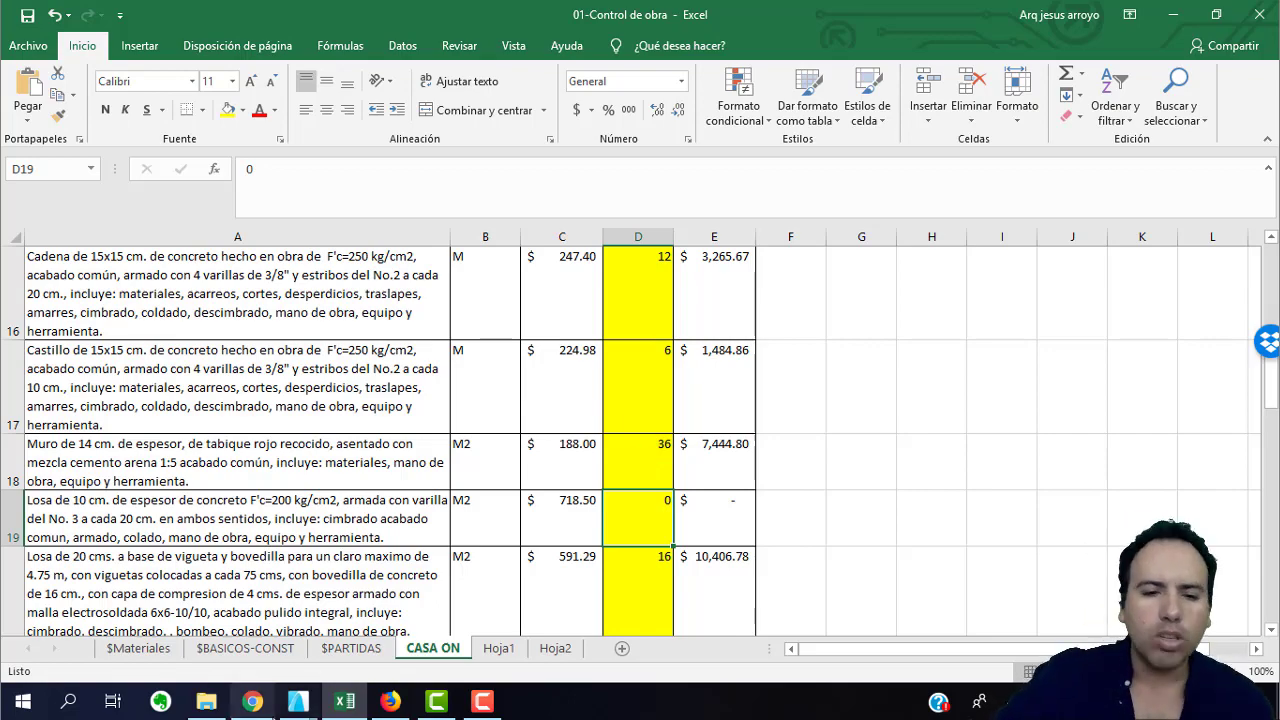
Locate the Piso de loseta interceramic breakdown on the $PARTIDAS sheet and examine its tile quantity and unit of measure.
click(353, 662)
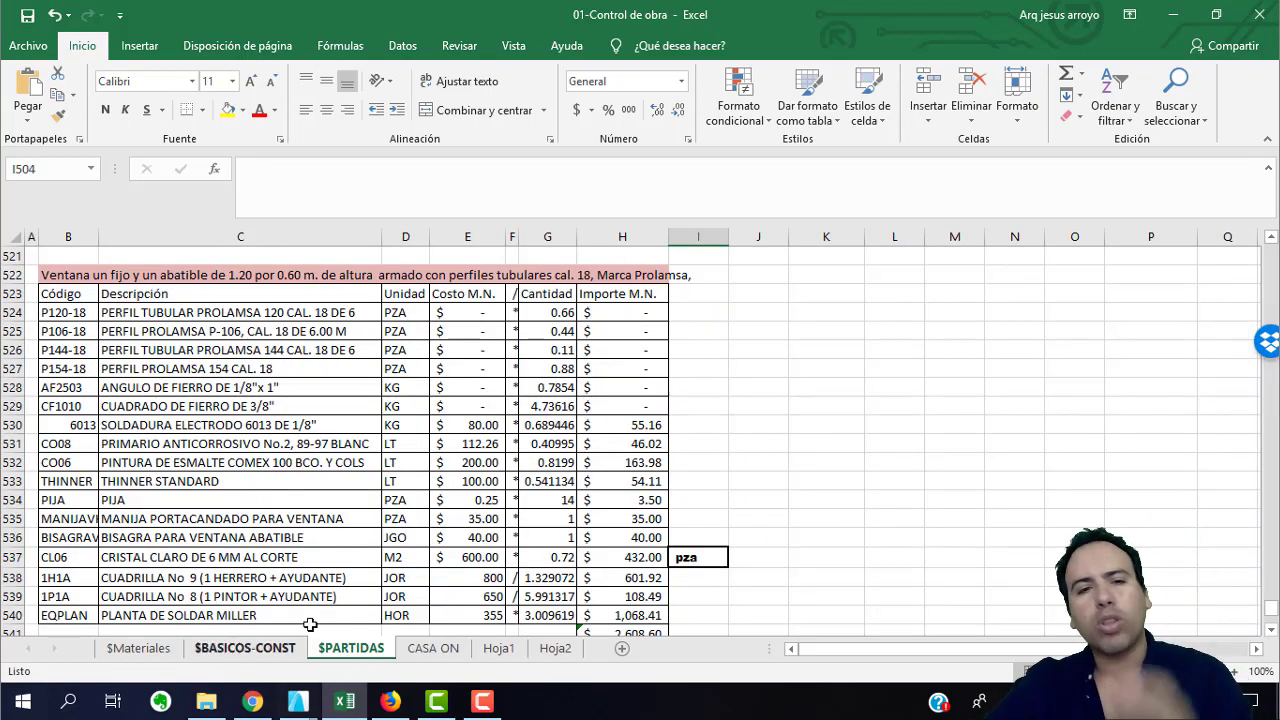
scroll(676, 450, up, 20)
scroll(676, 450, up, 20)
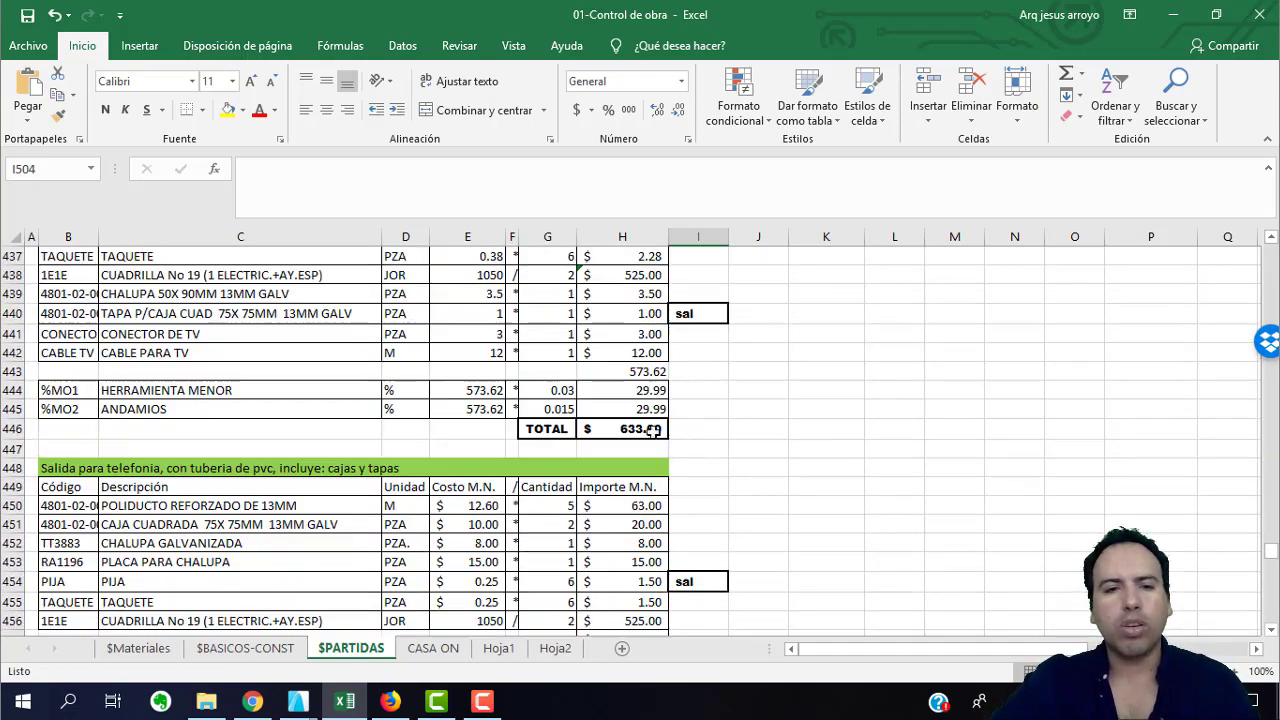
scroll(688, 424, up, 5)
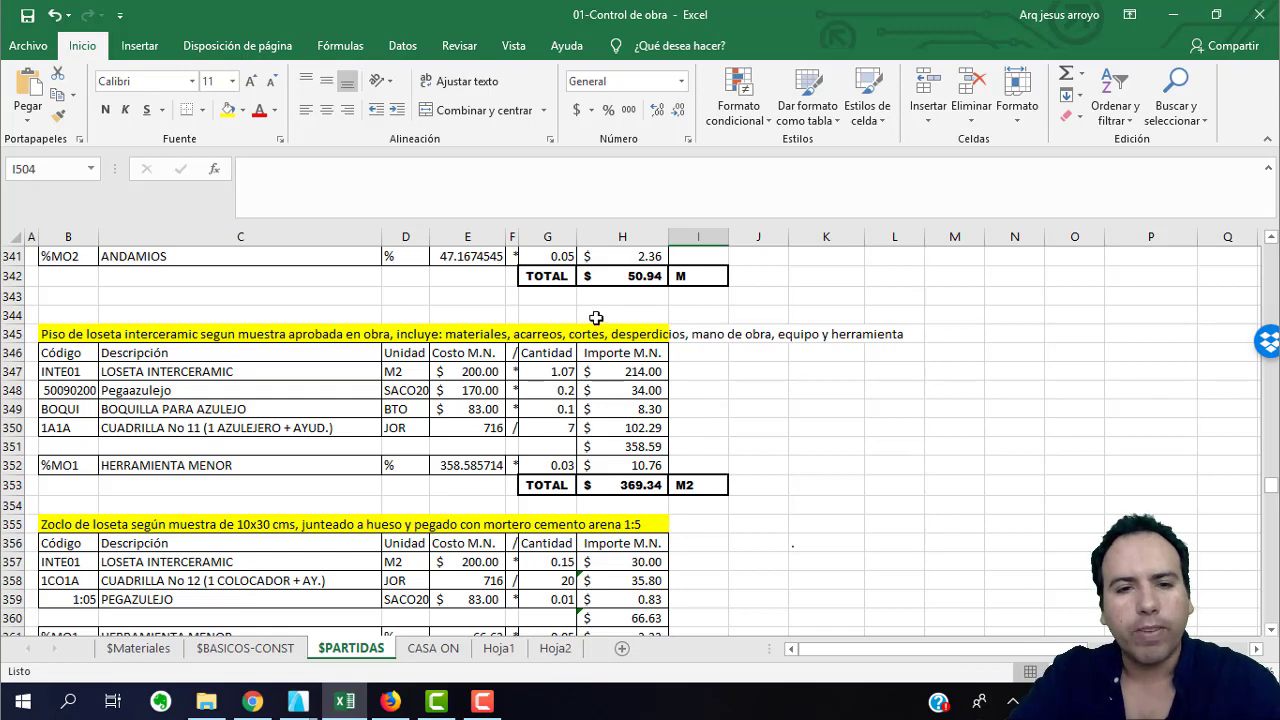
click(543, 373)
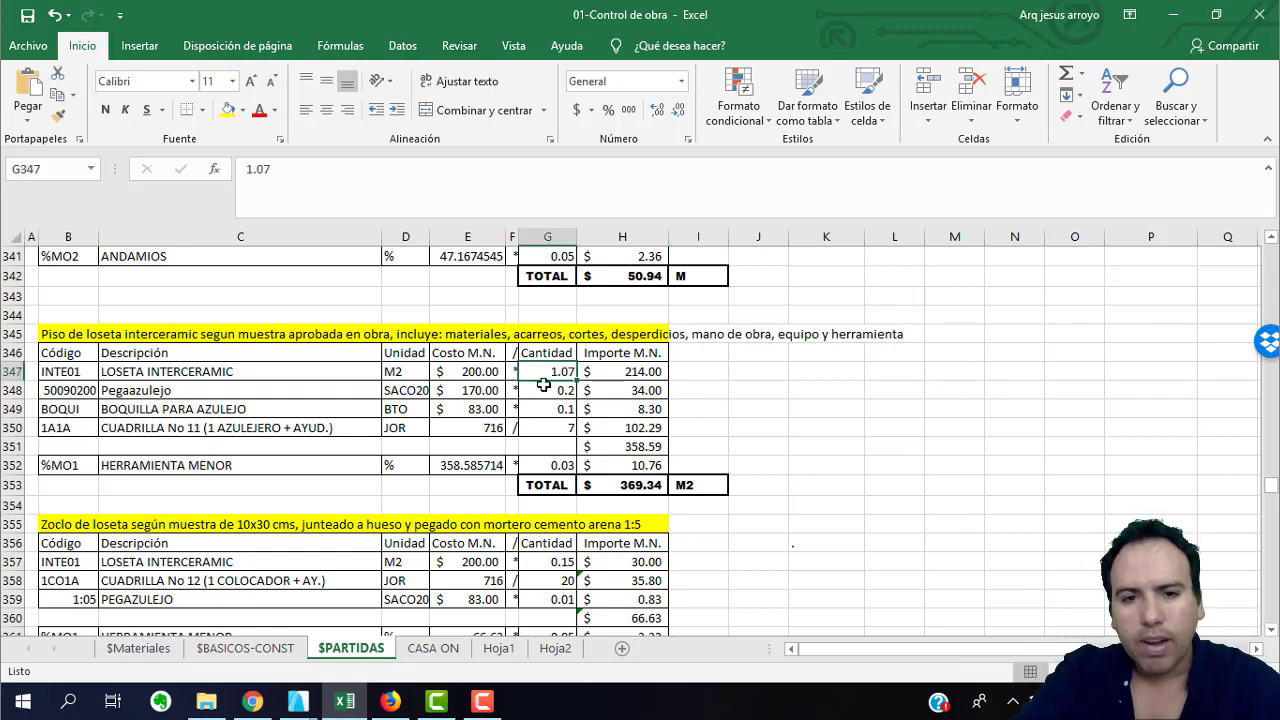
click(704, 373)
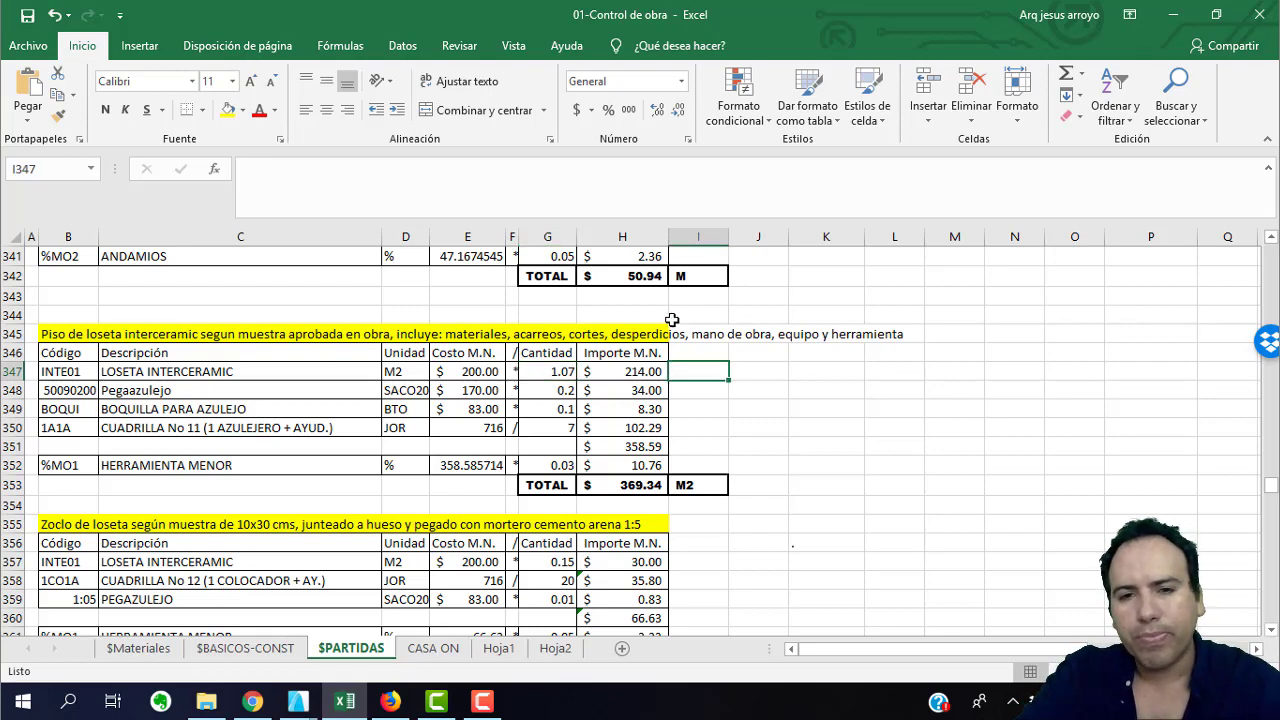
scroll(672, 320, up, 4)
scroll(676, 424, down, 2)
scroll(616, 491, down, 2)
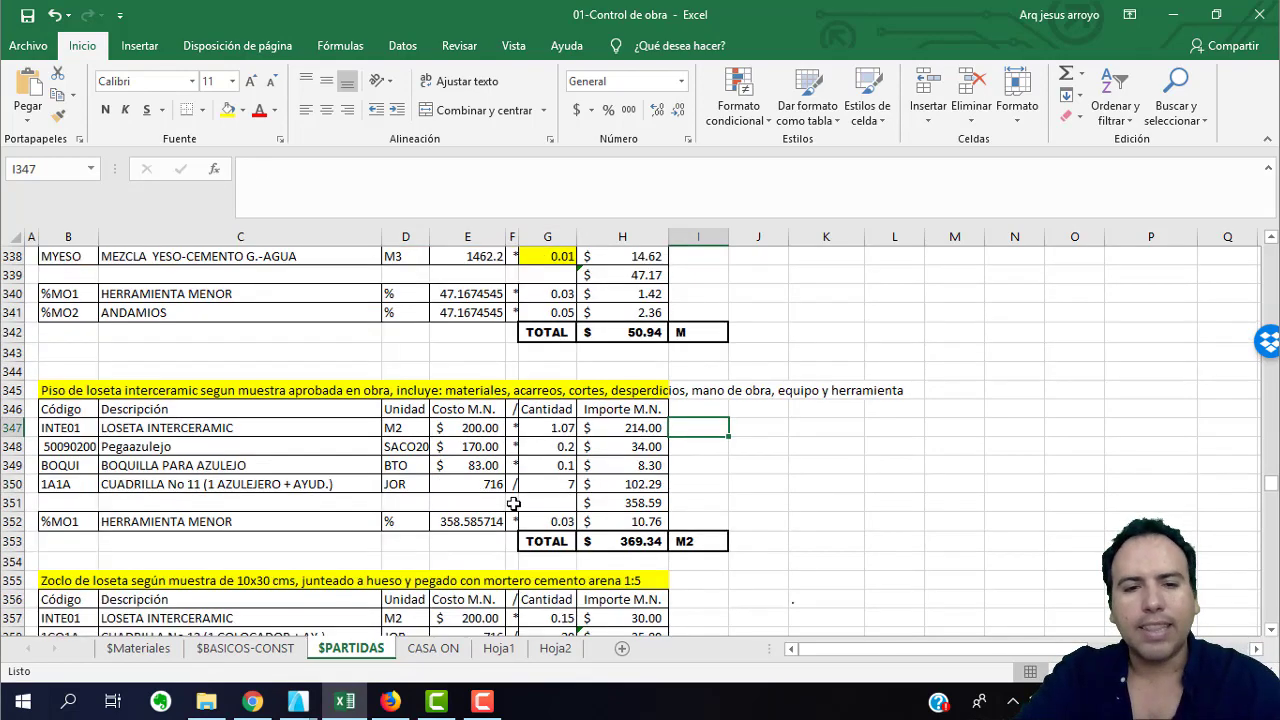
click(698, 485)
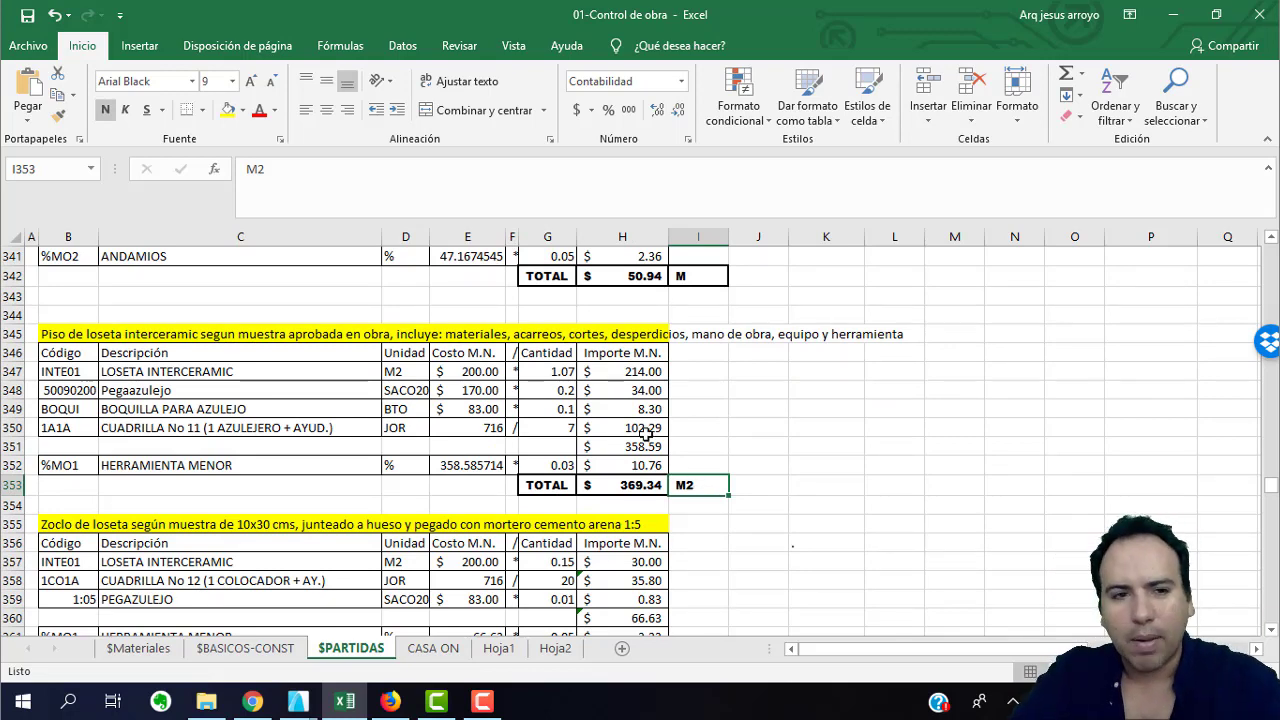
click(558, 370)
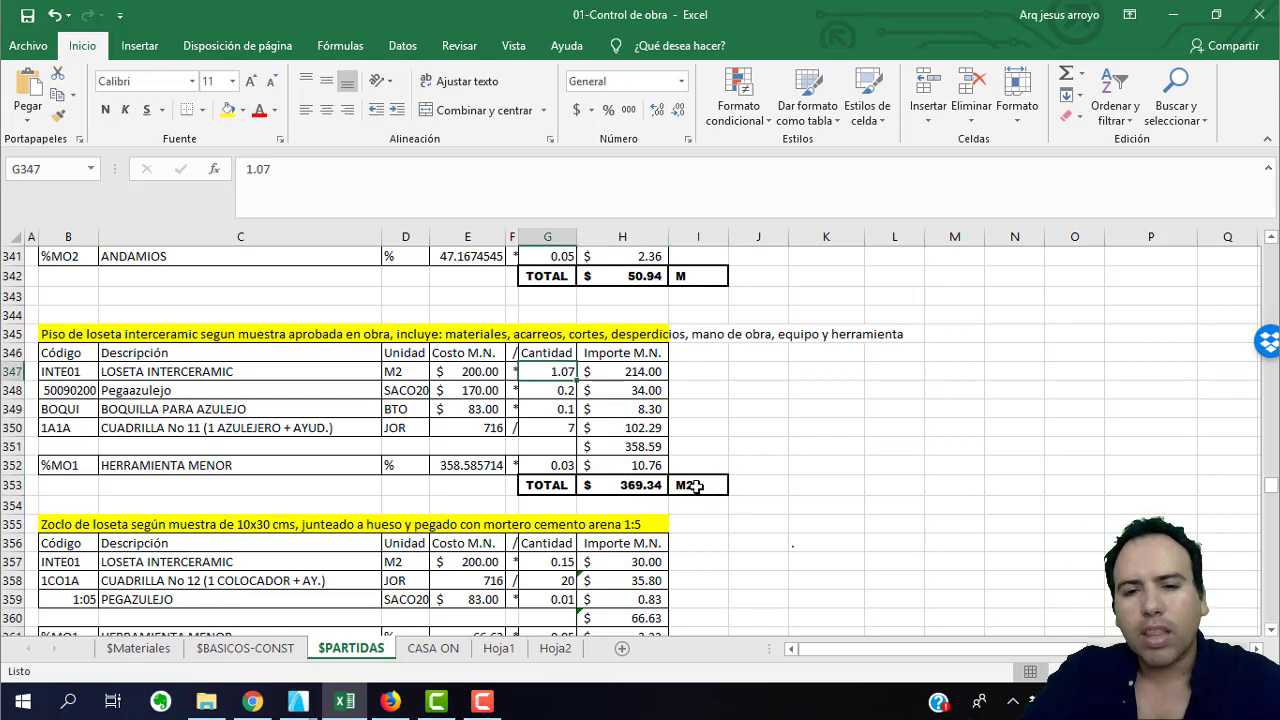
click(694, 490)
Set the LOSETA INTERCERAMIC quantity in G347 to 1.03.
click(562, 372)
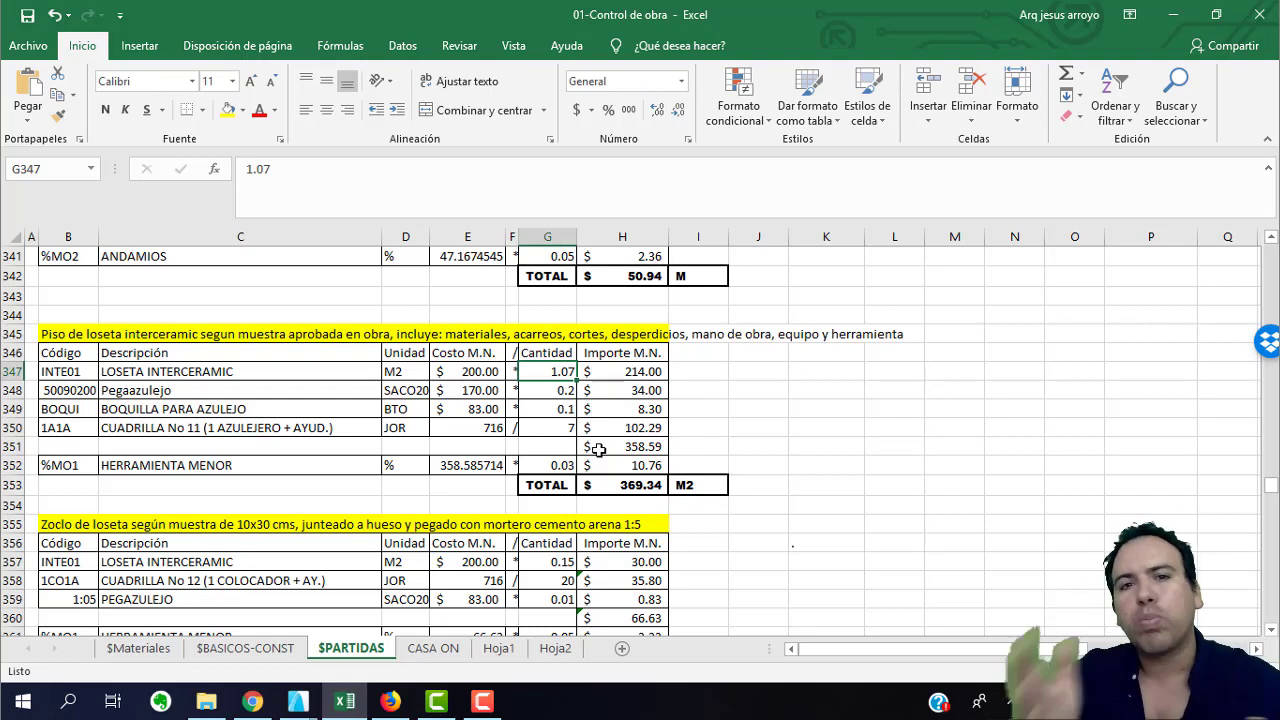
text(1.0)
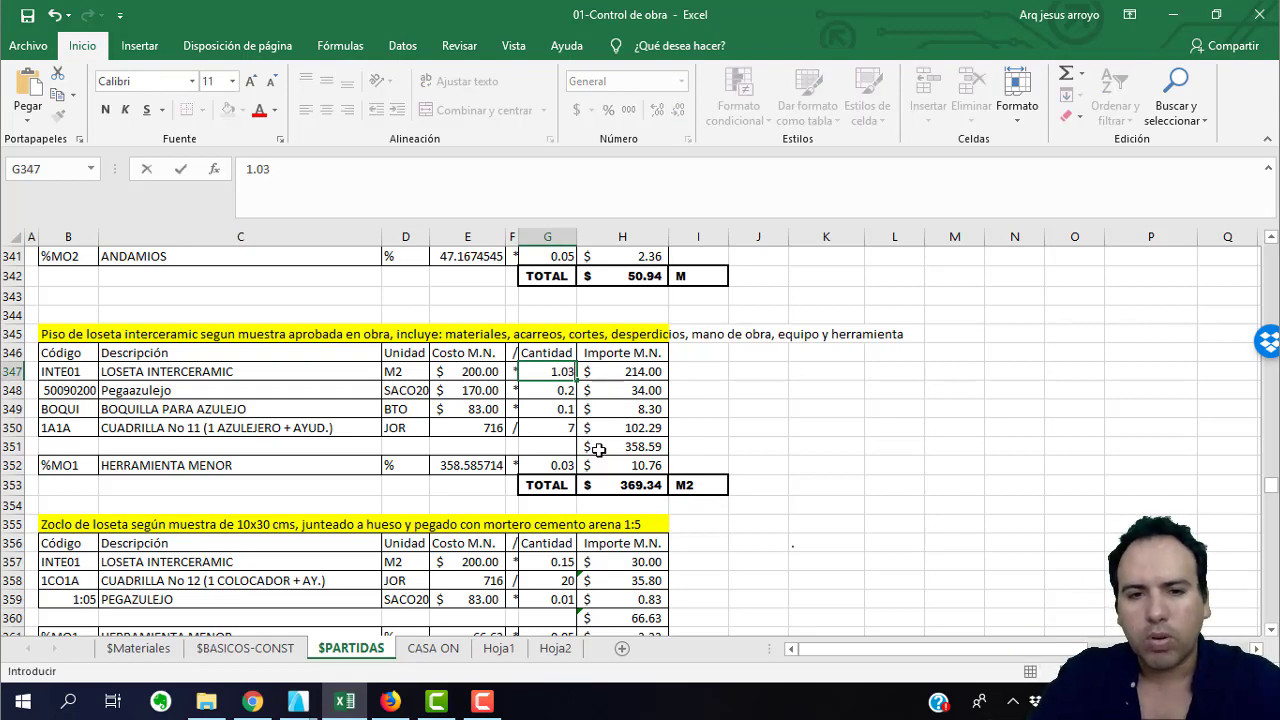
text(3)
key(Return)
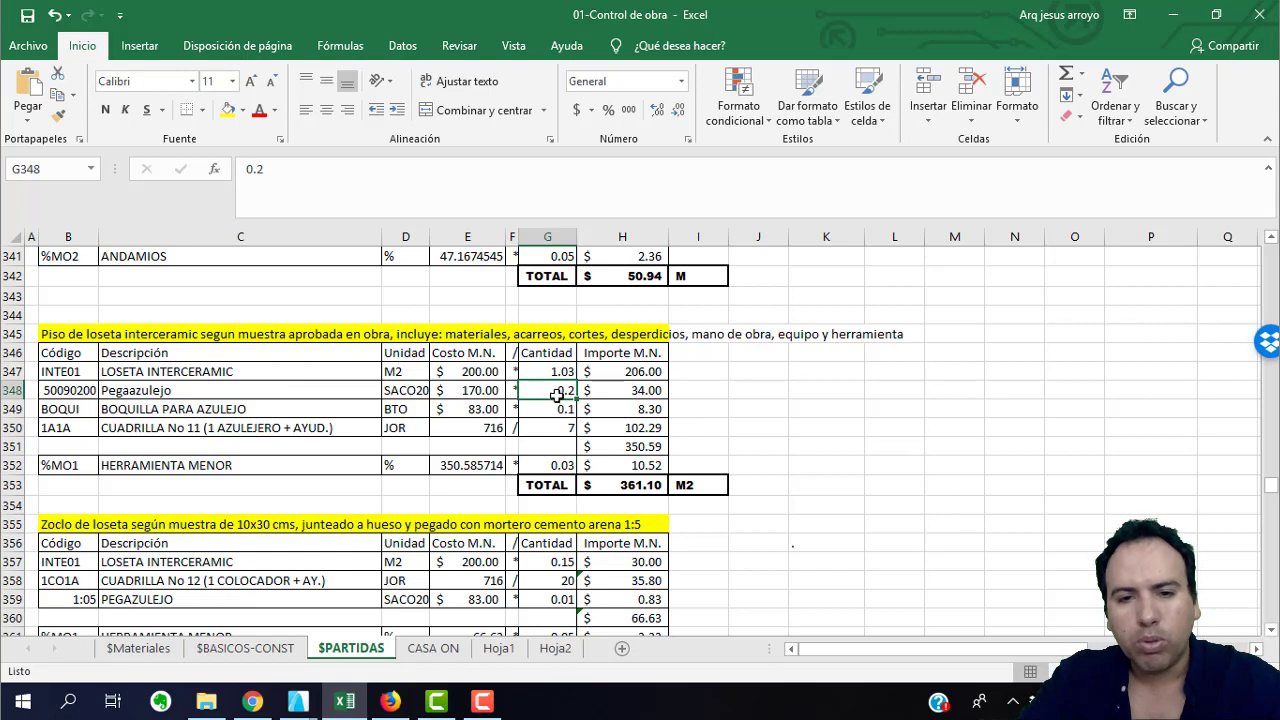
Examine the units, quantities and multiply or divide operators of the adhesive, grout and crew rows in the interceramic floor breakdown.
click(410, 391)
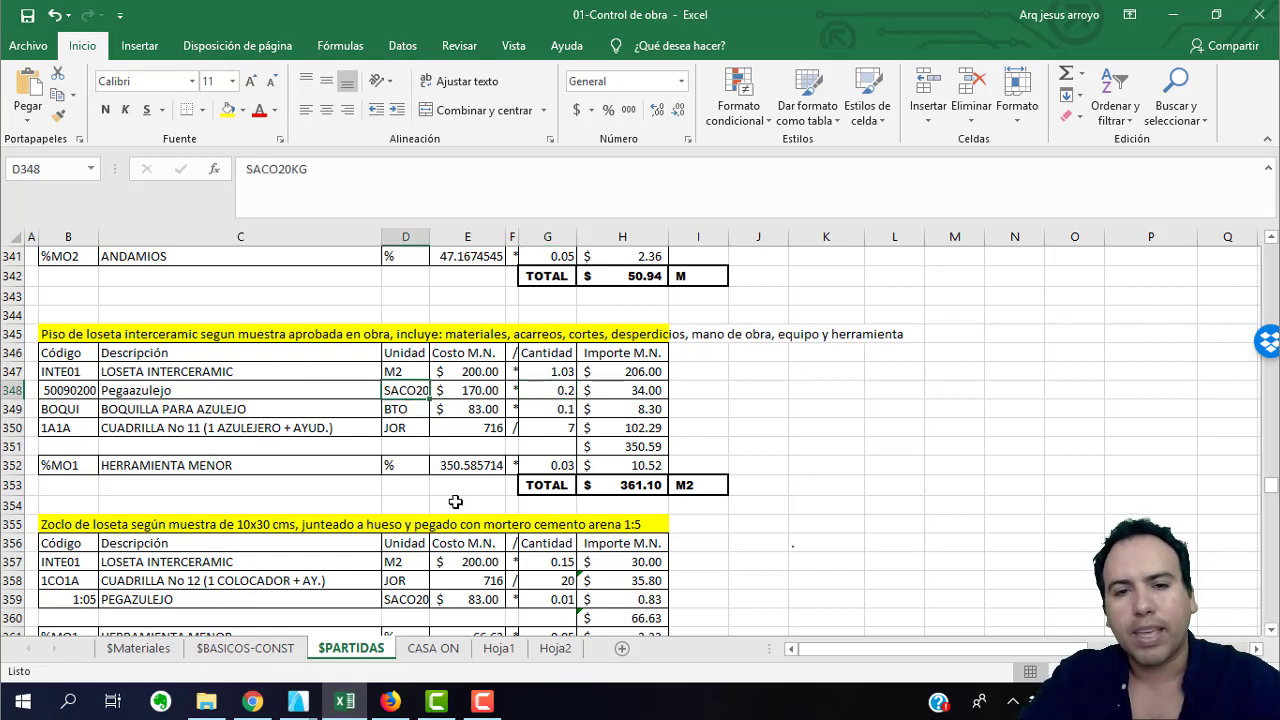
click(530, 409)
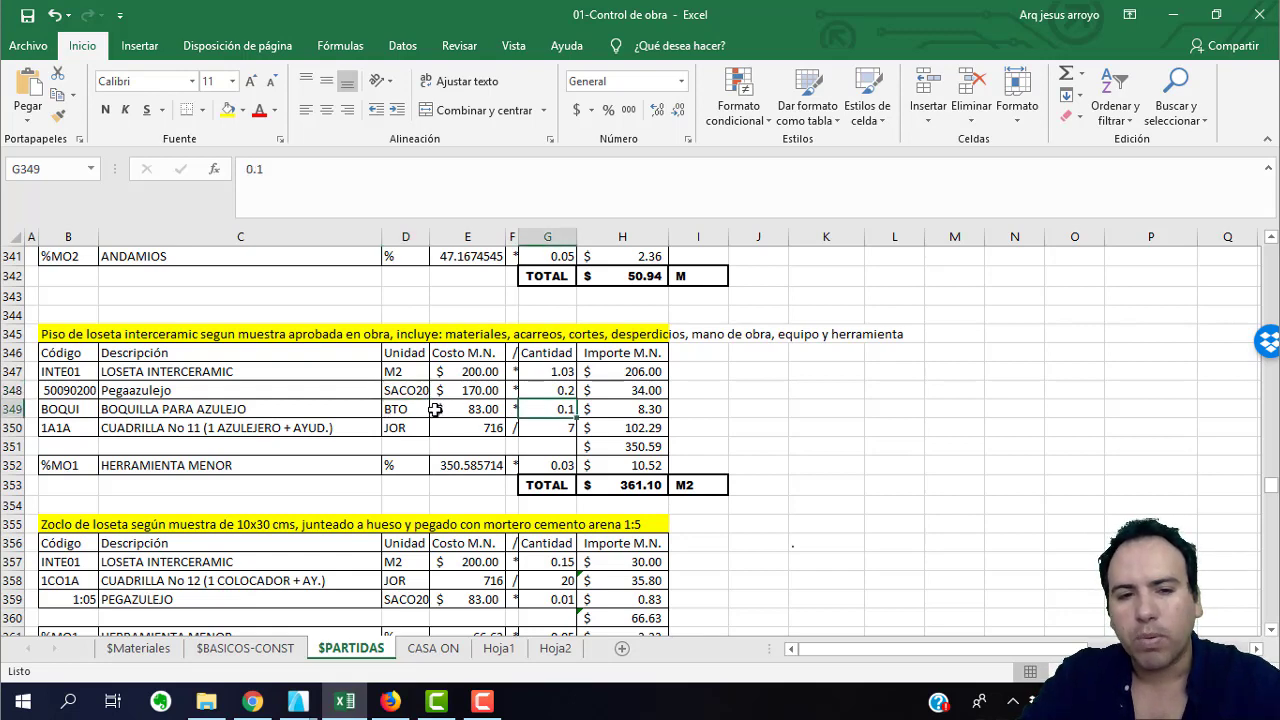
click(551, 427)
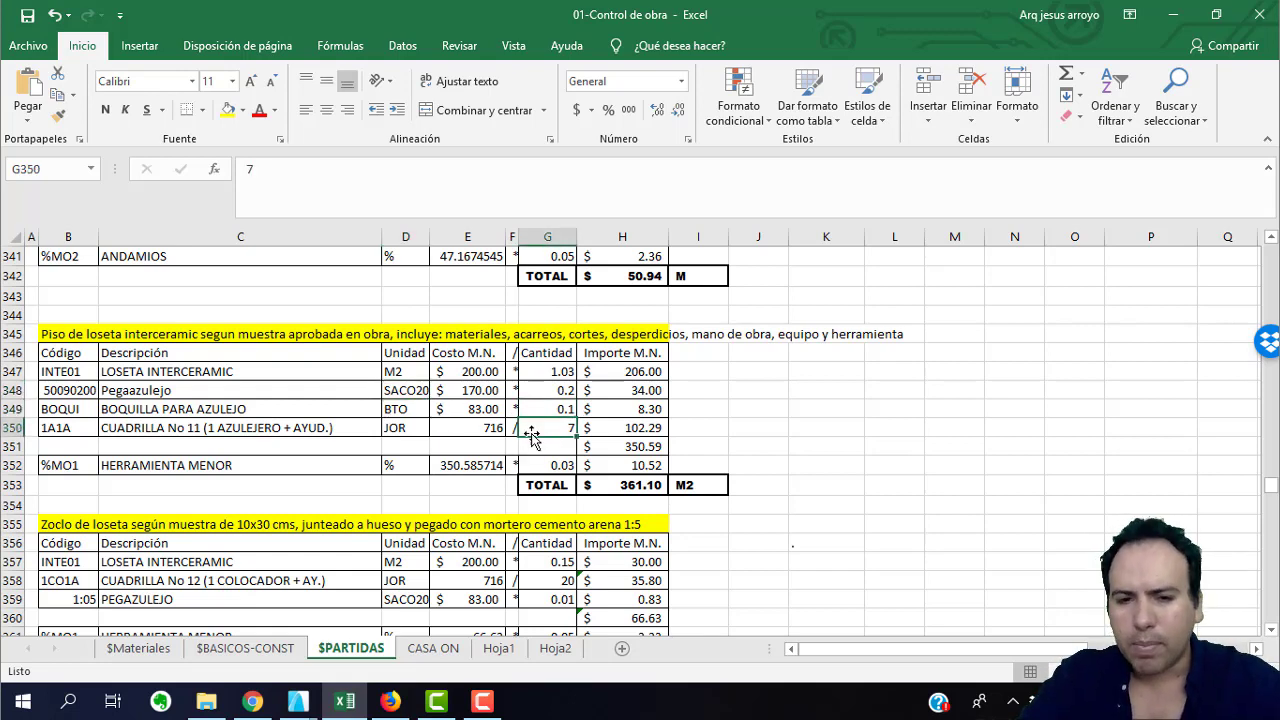
click(515, 428)
click(549, 430)
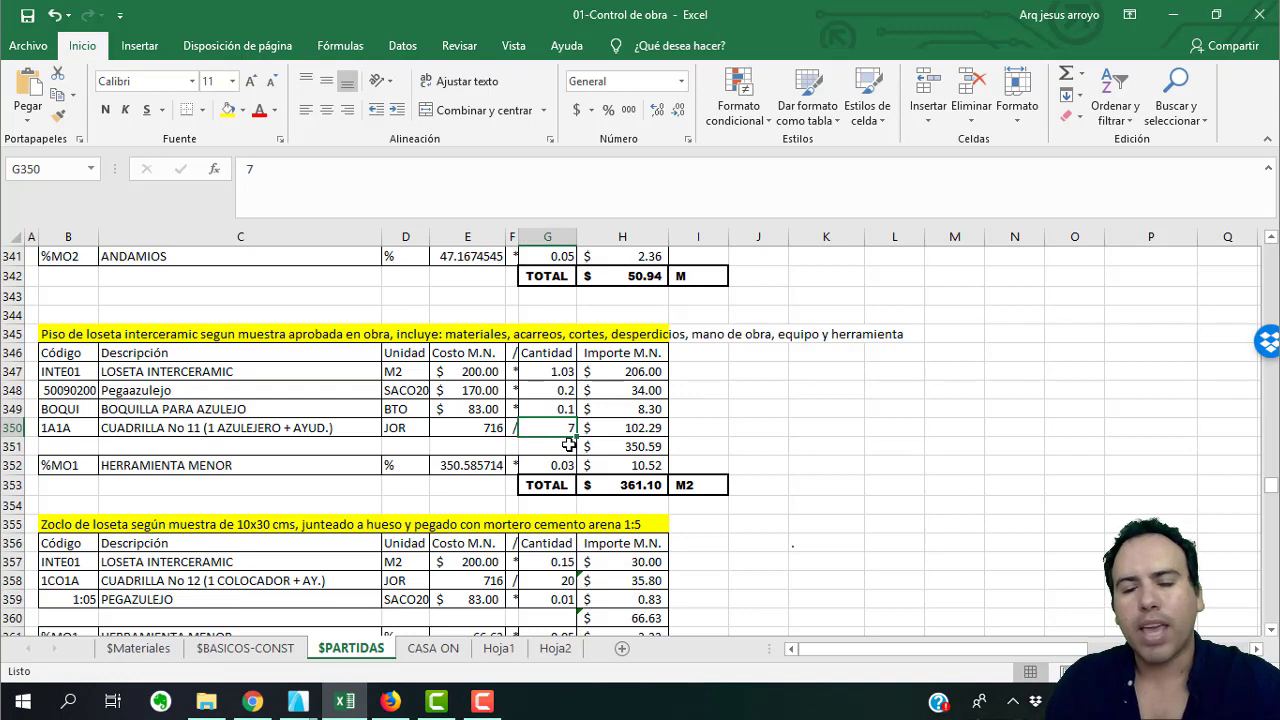
click(508, 370)
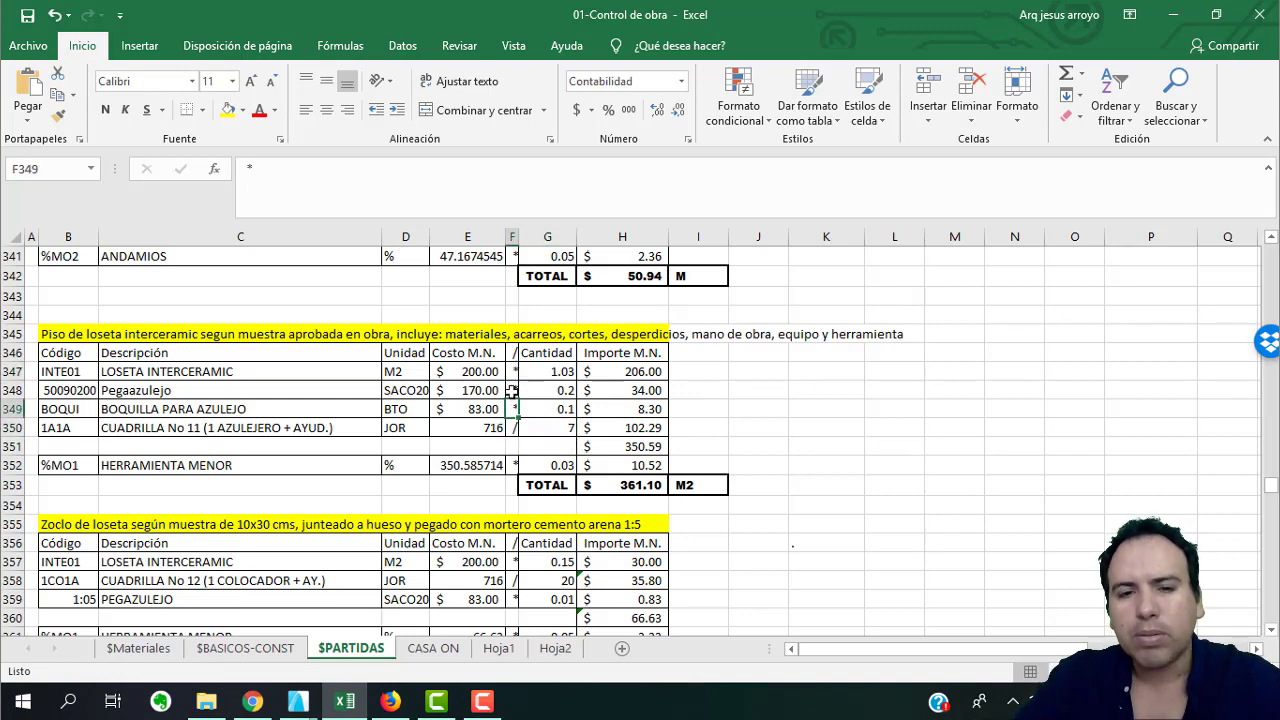
click(511, 391)
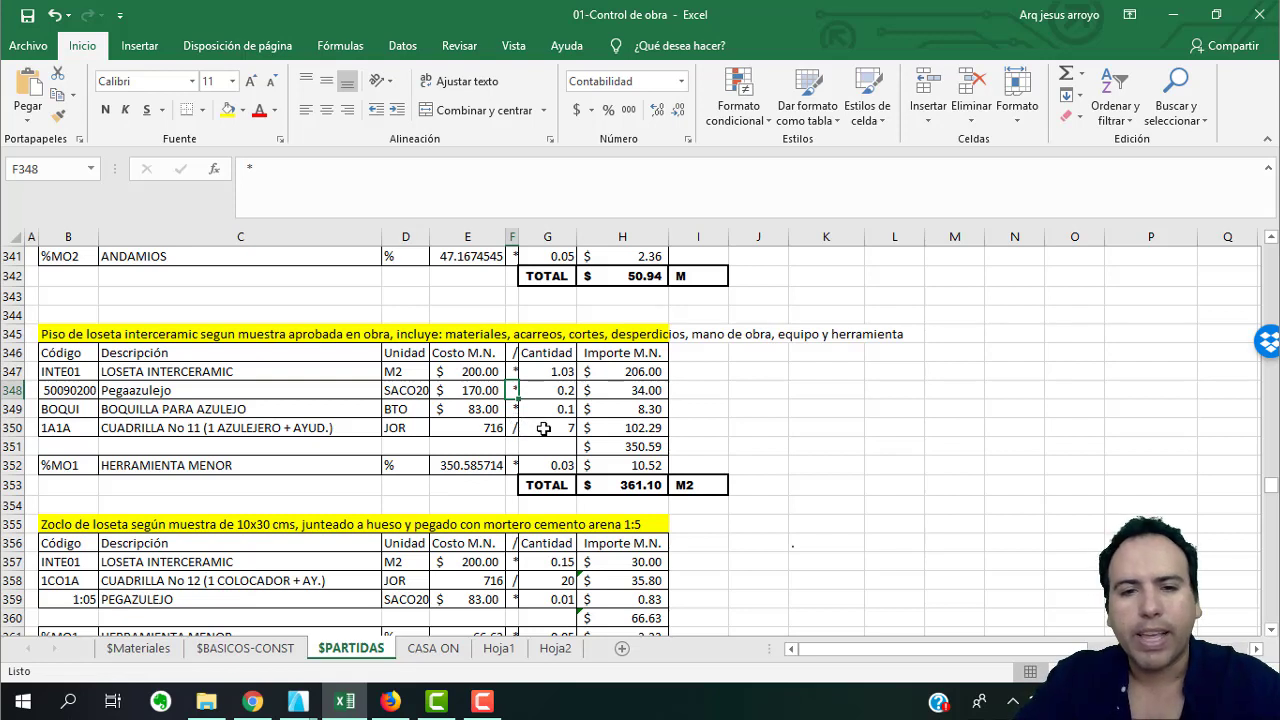
click(545, 428)
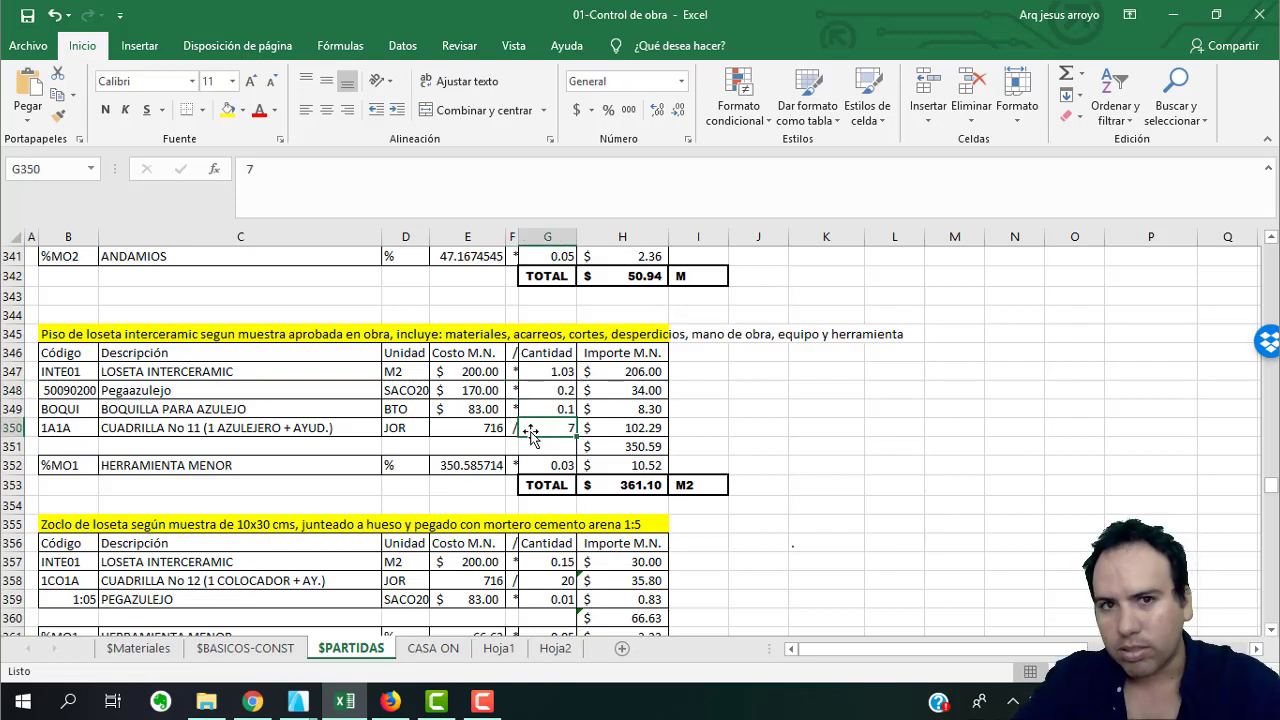
click(628, 432)
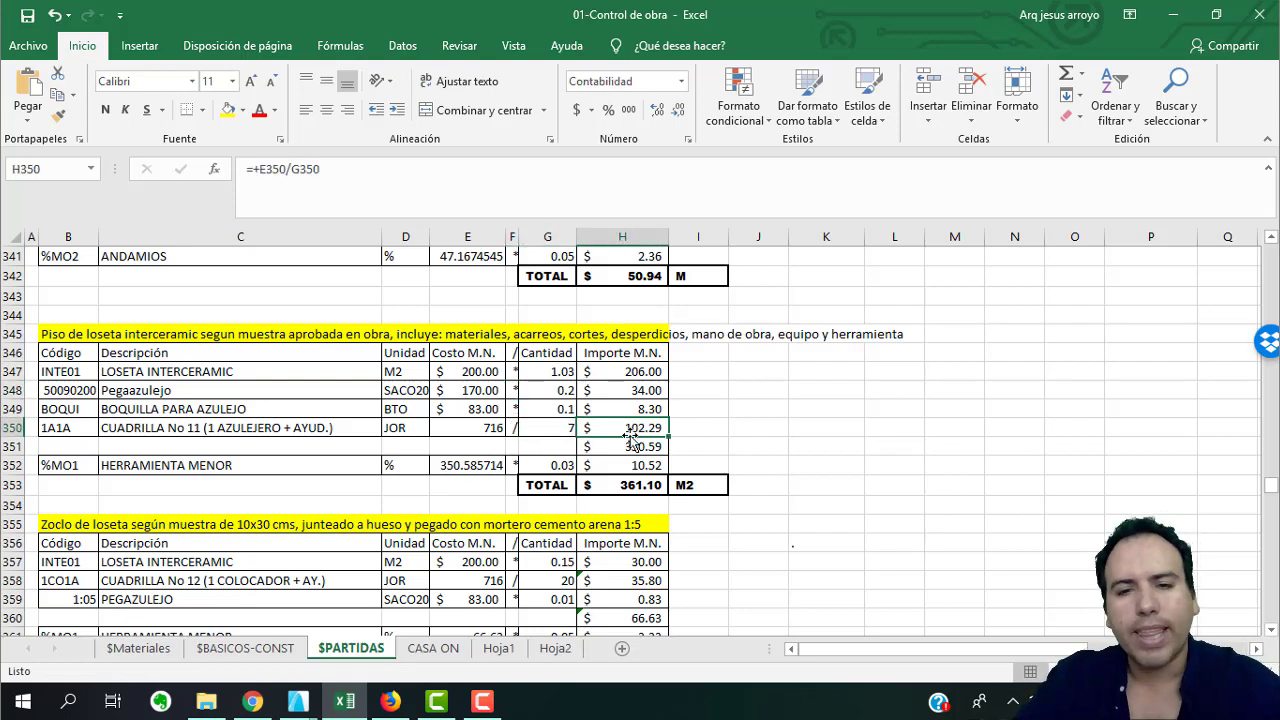
click(750, 449)
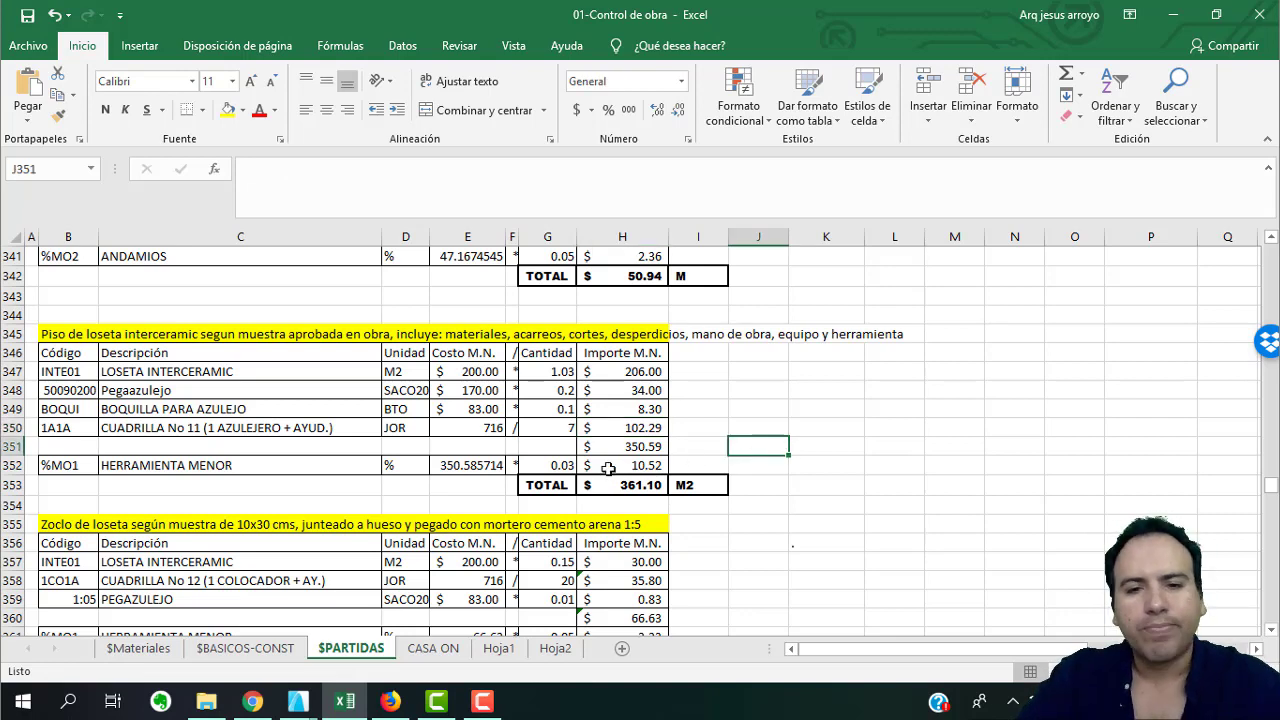
Check the CASA ON sheet, return to $PARTIDAS and set the CUADRILLA No 11 quantity in G350 to 10.
click(433, 649)
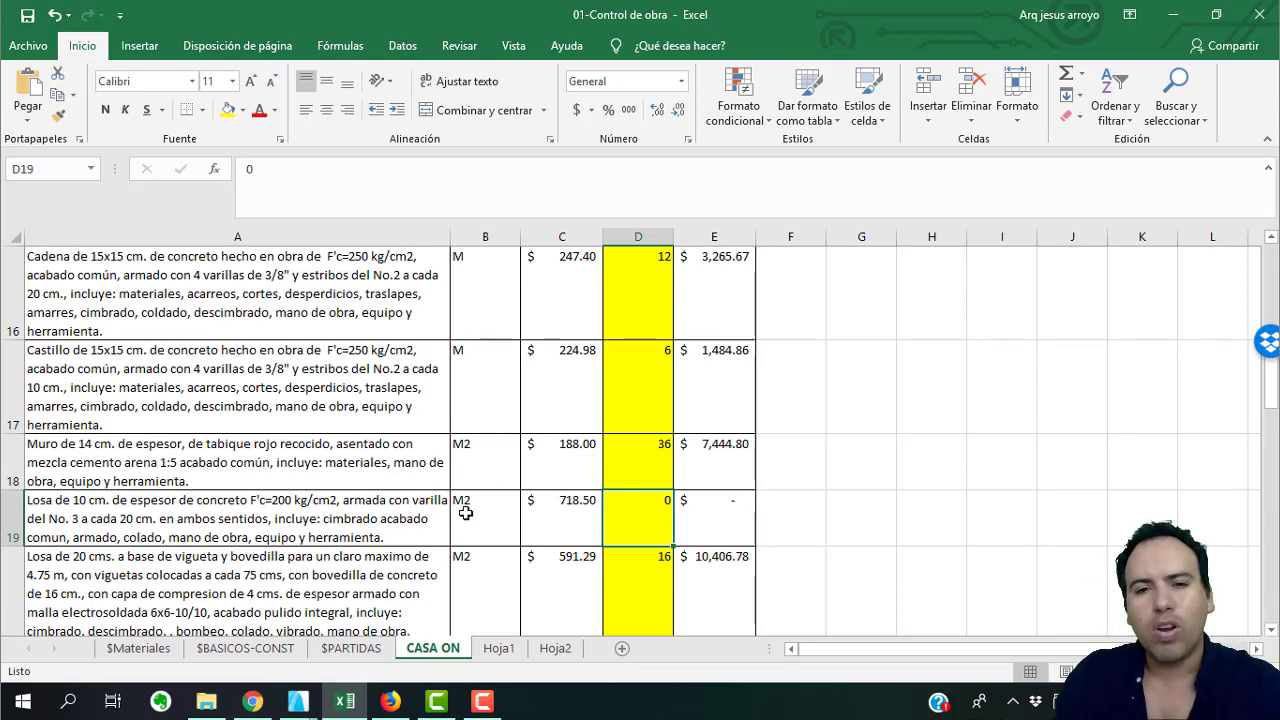
click(362, 652)
click(543, 430)
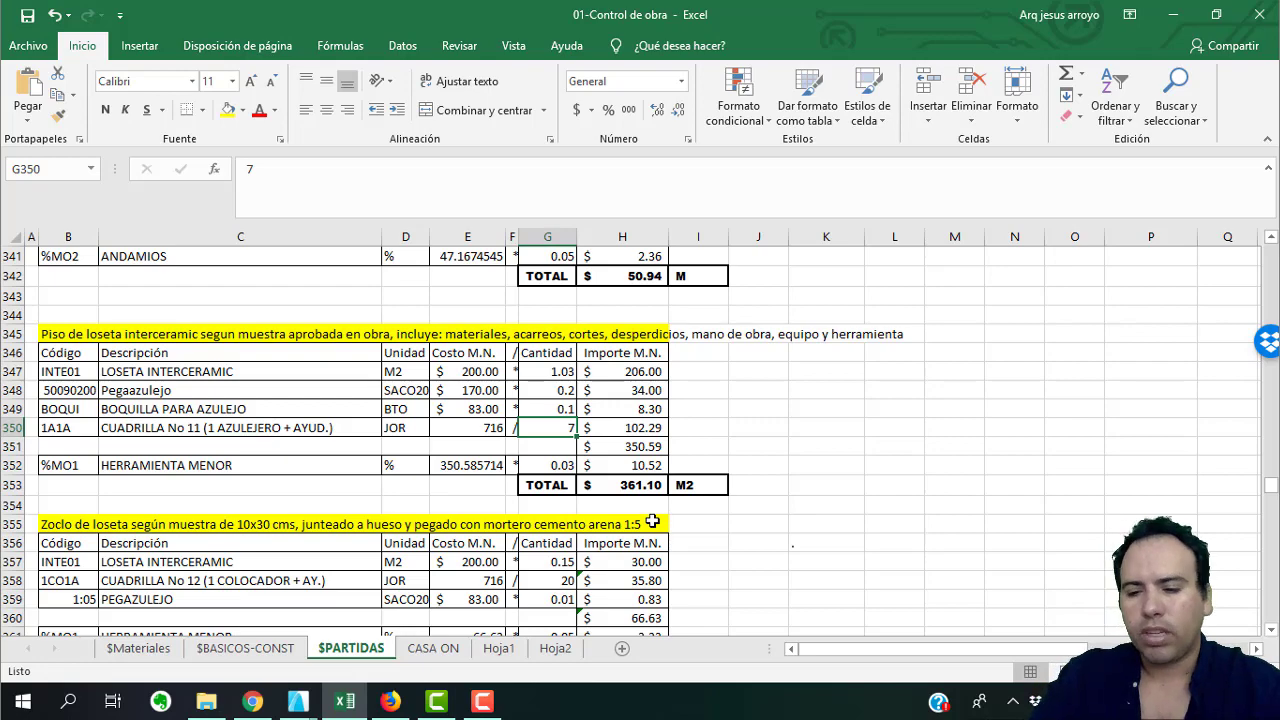
text(10)
key(Return)
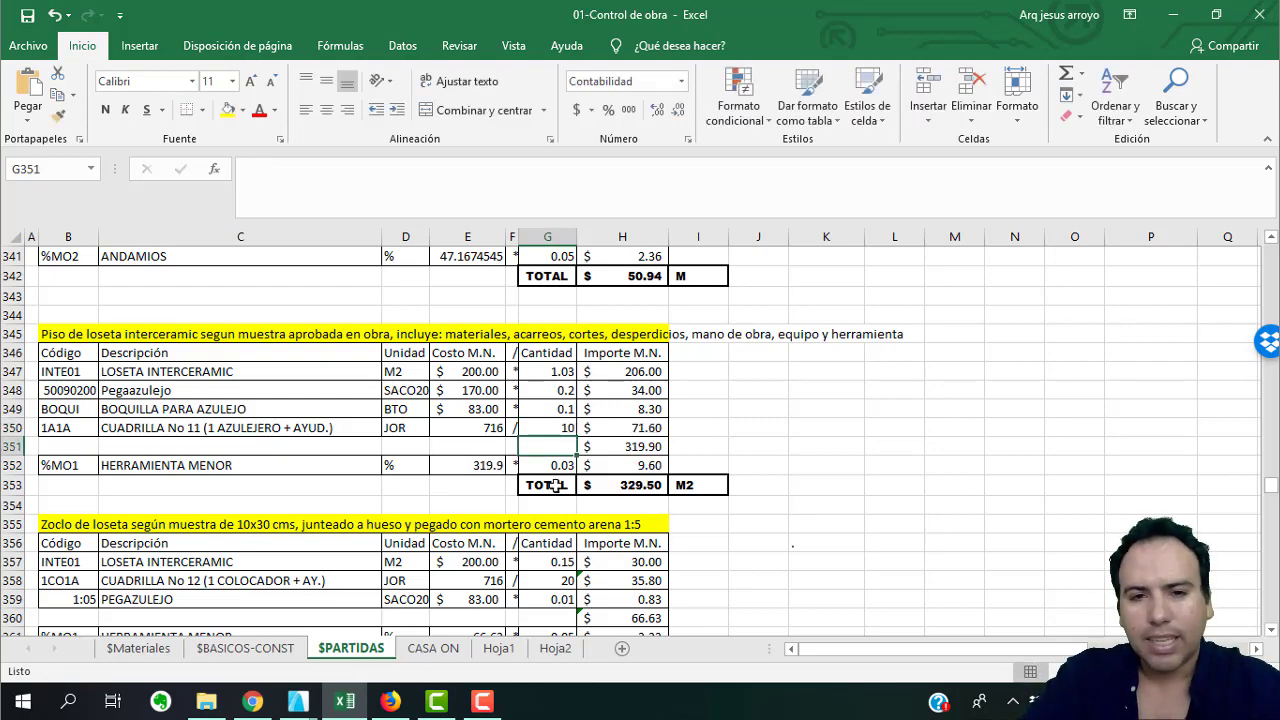
Go back to the CASA ON sheet and review the wall, slab and waterproofing quantities.
scroll(552, 486, up, 3)
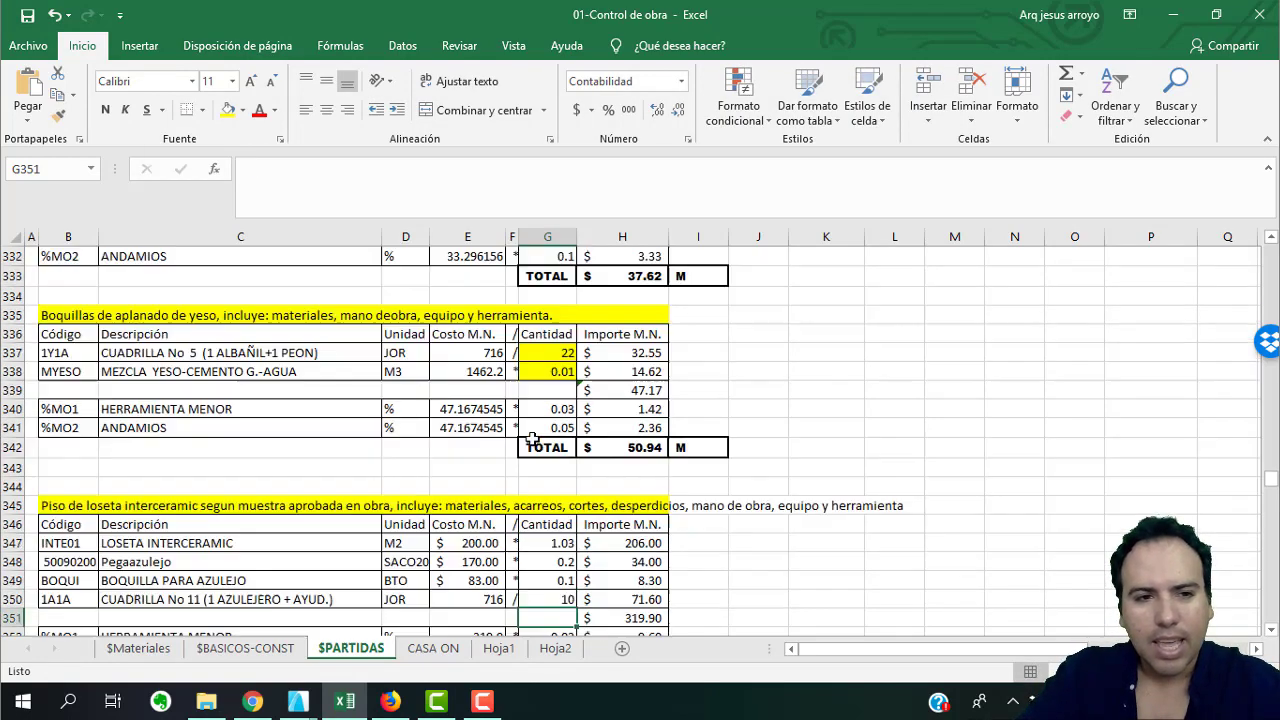
click(428, 650)
scroll(547, 502, down, 1)
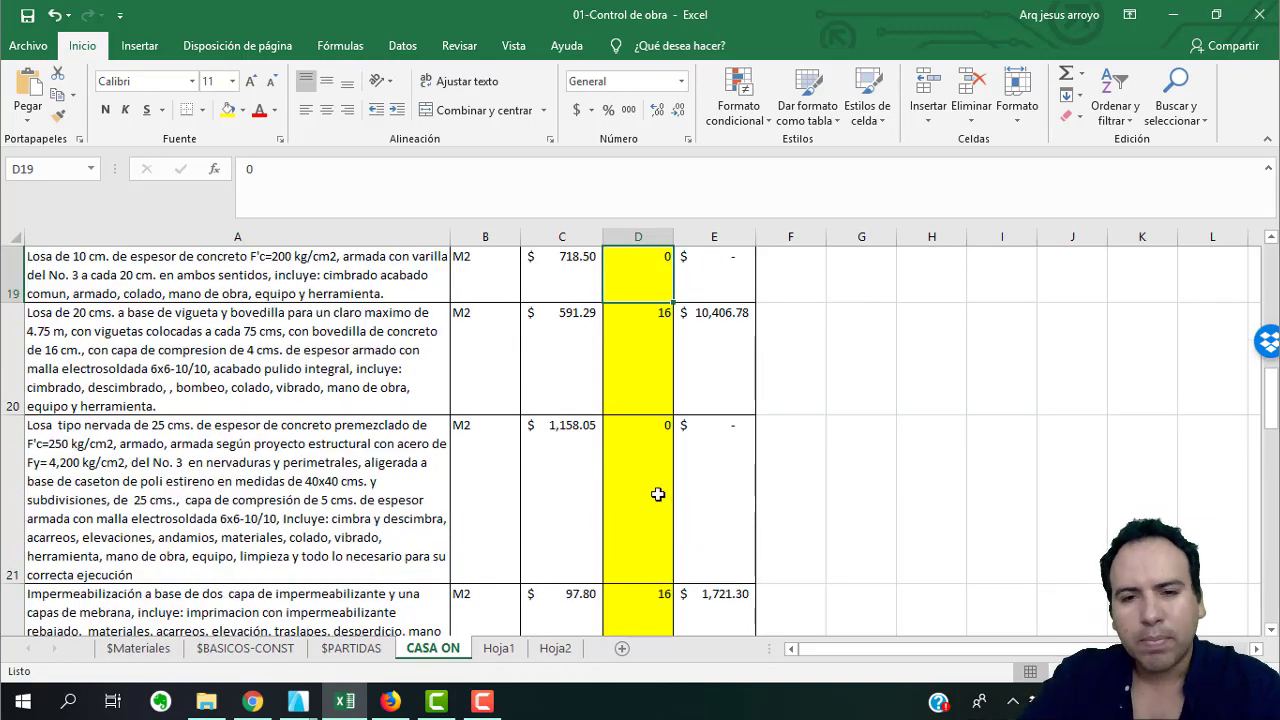
scroll(675, 488, up, 1)
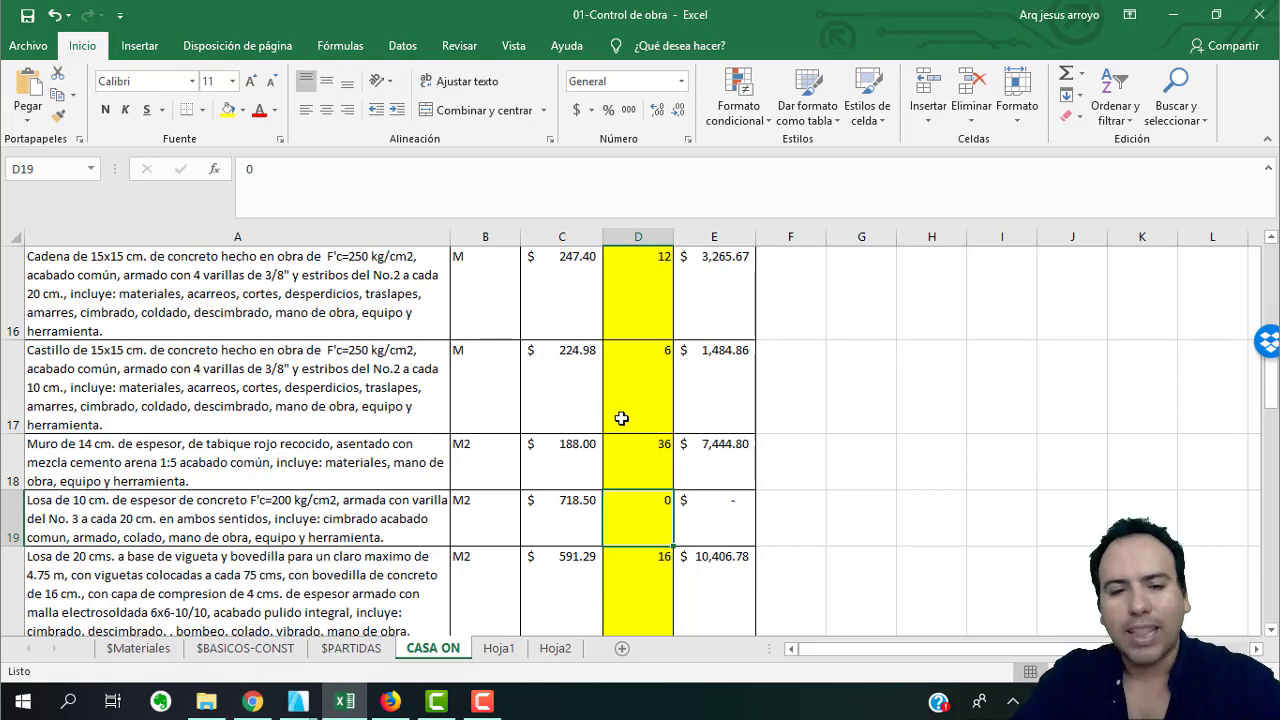
On the $PARTIDAS sheet, set the CUADRILLA No 11 quantity in G350 of the interceramic floor breakdown to 7.
click(352, 648)
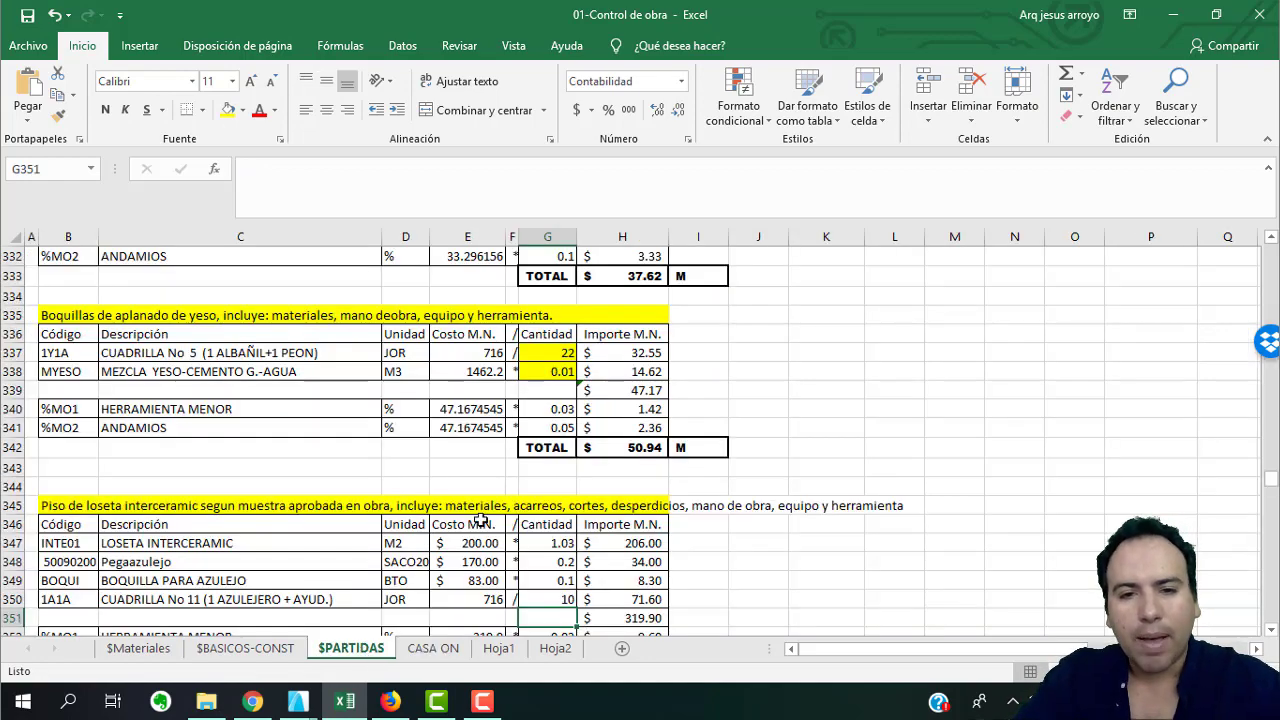
scroll(575, 465, up, 2)
scroll(575, 465, down, 4)
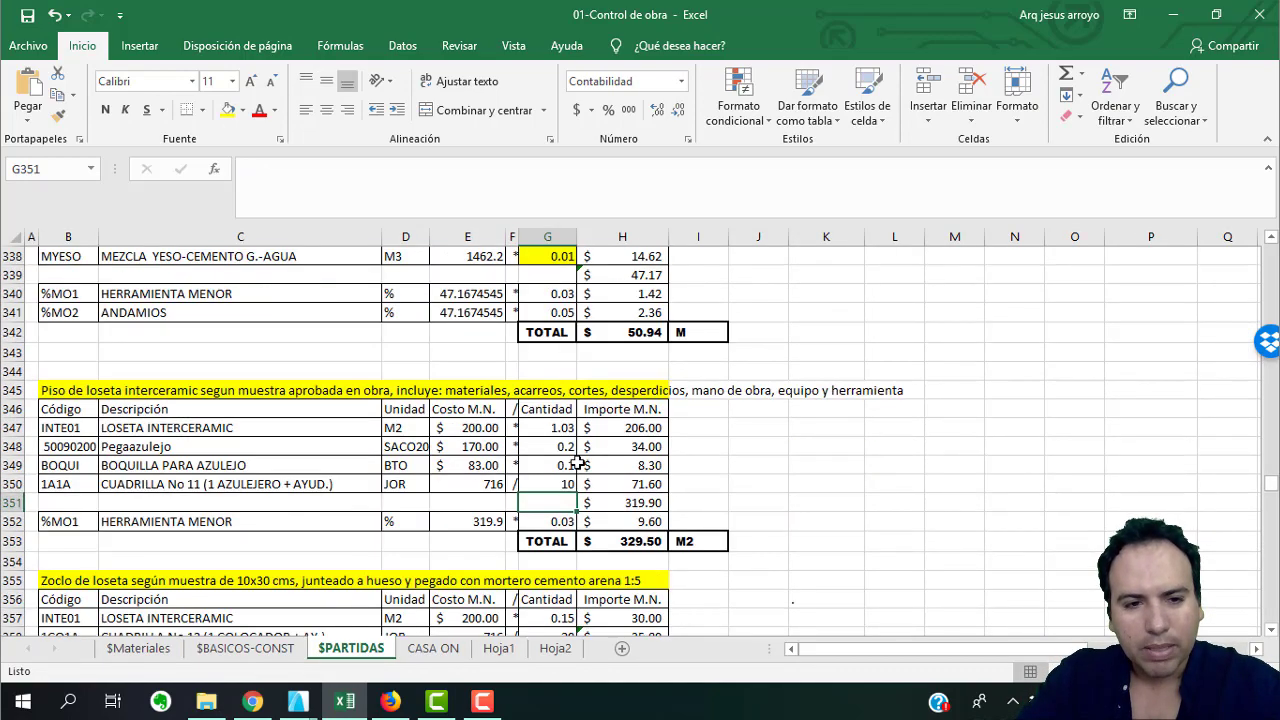
scroll(575, 465, down, 1)
click(553, 428)
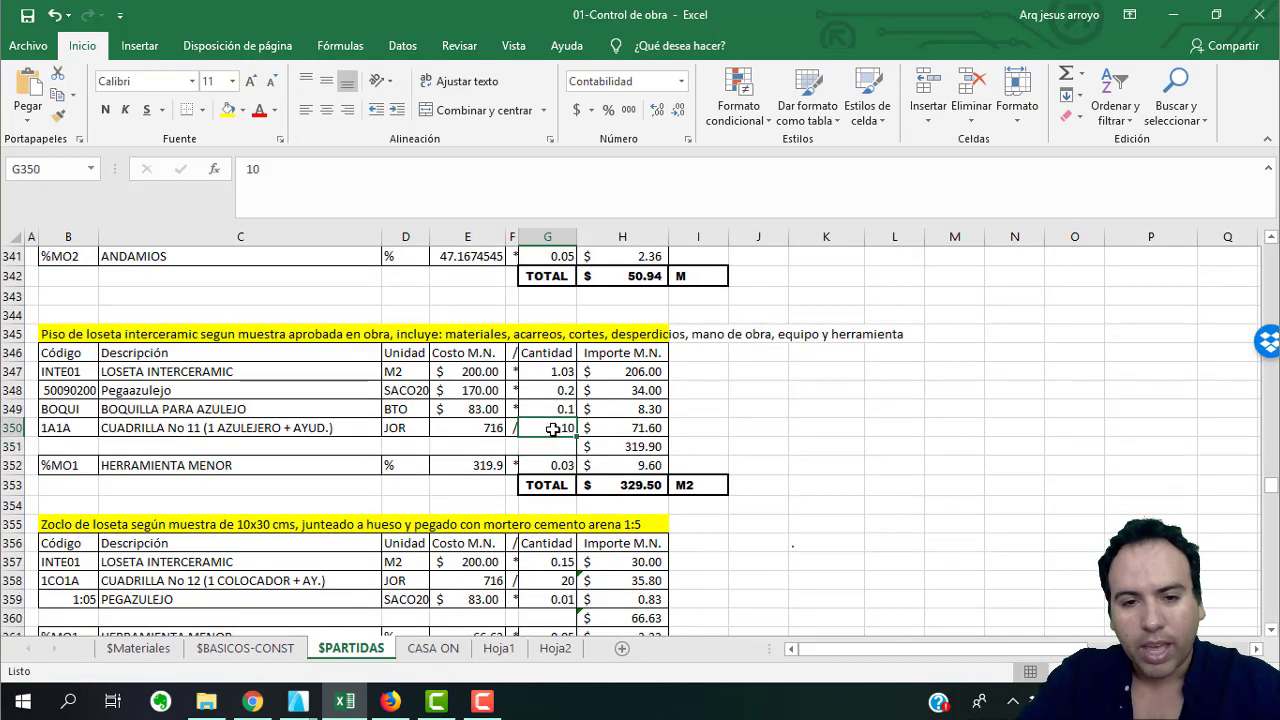
text(7)
key(Return)
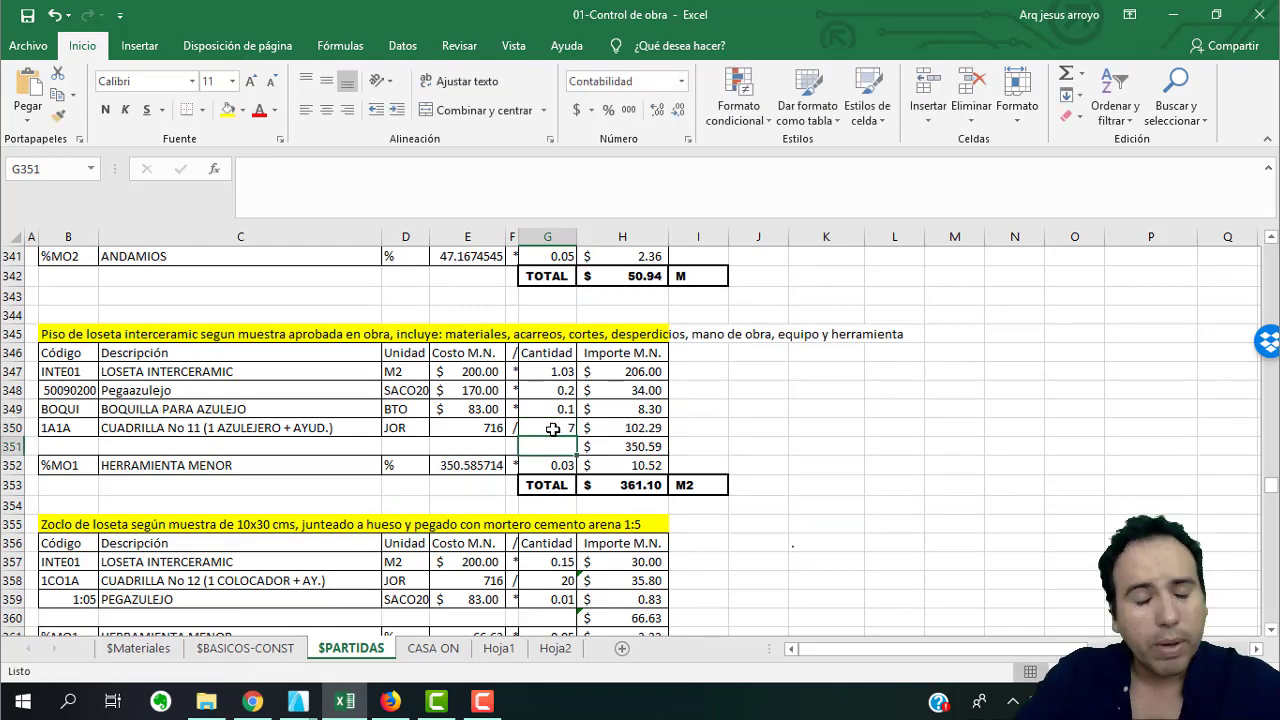
Return to the CASA ON sheet and check the overall budget total in E52.
click(445, 650)
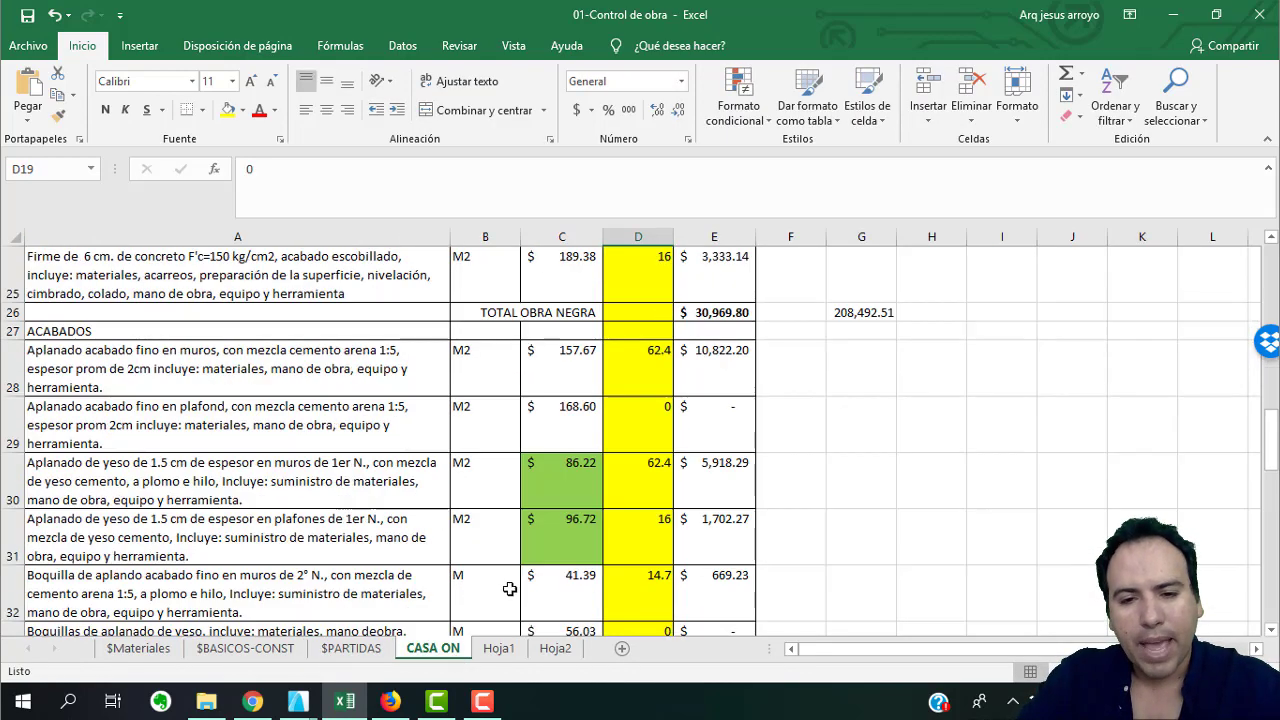
scroll(509, 589, down, 10)
scroll(535, 594, up, 3)
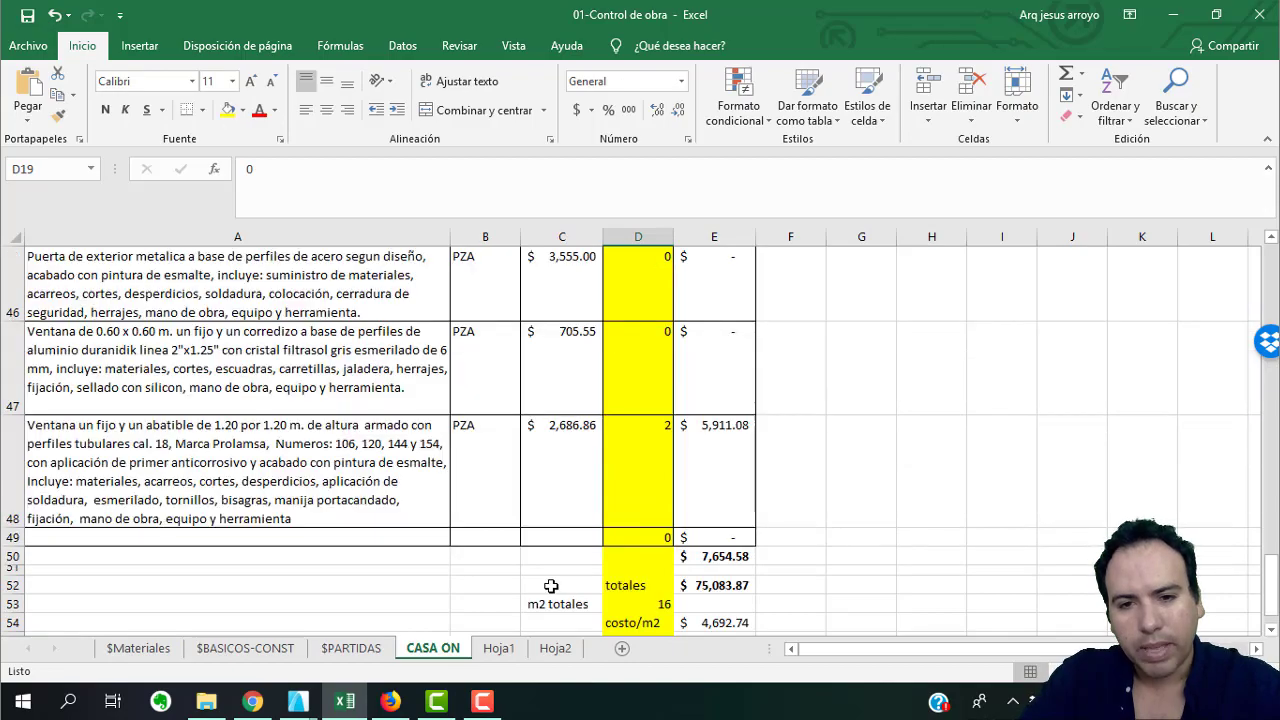
click(700, 585)
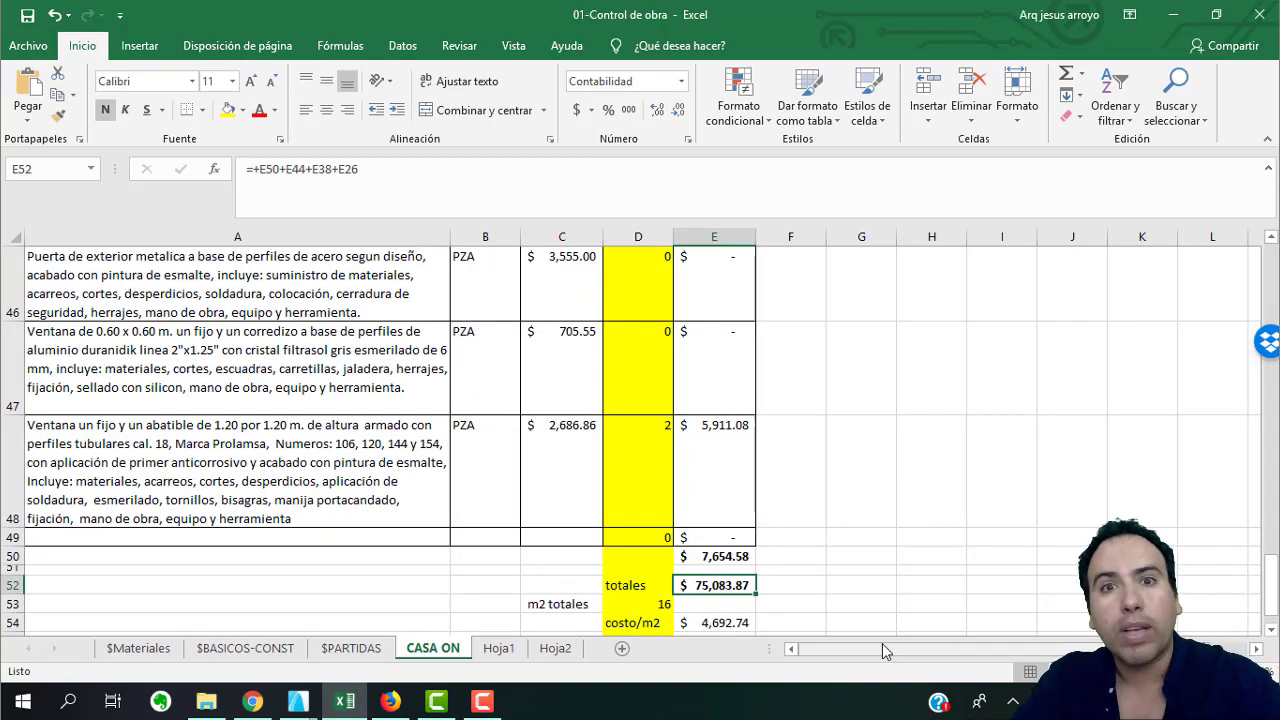
Review the CASA ON line items from foundations through finishes and installations, and check the supplies subtotal formula in E50.
scroll(703, 455, up, 11)
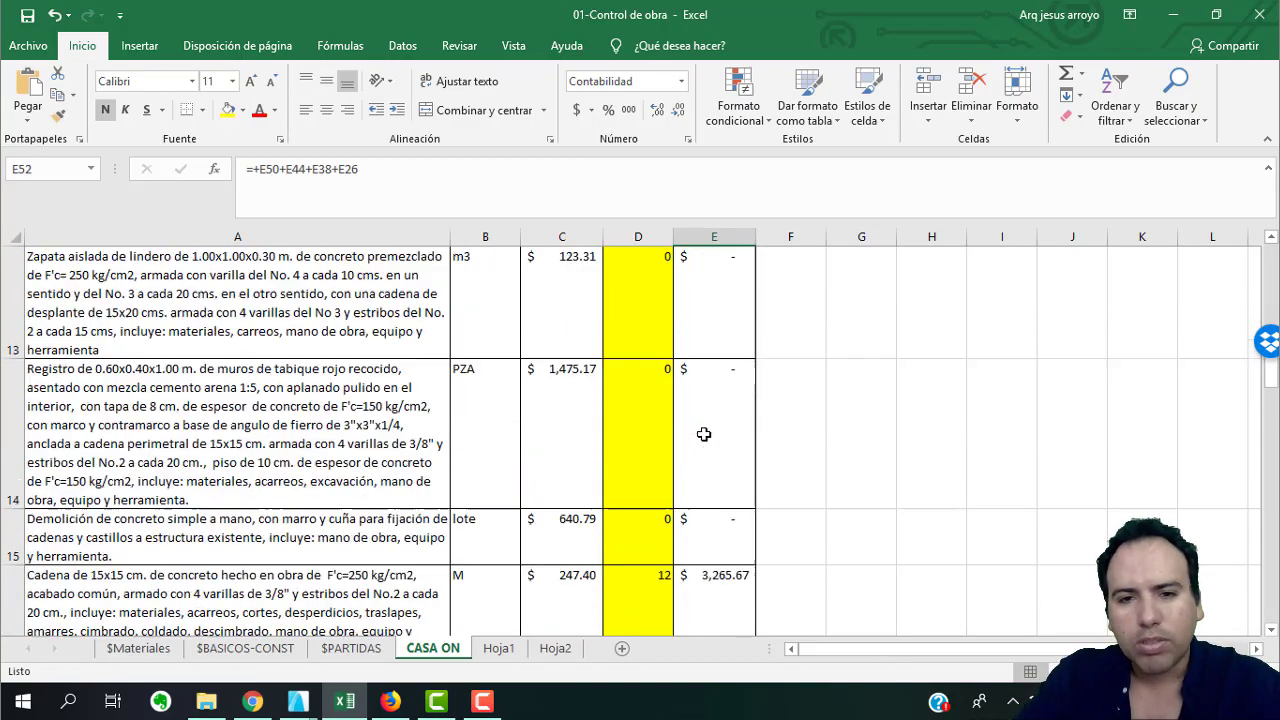
scroll(704, 434, up, 1)
scroll(705, 434, down, 3)
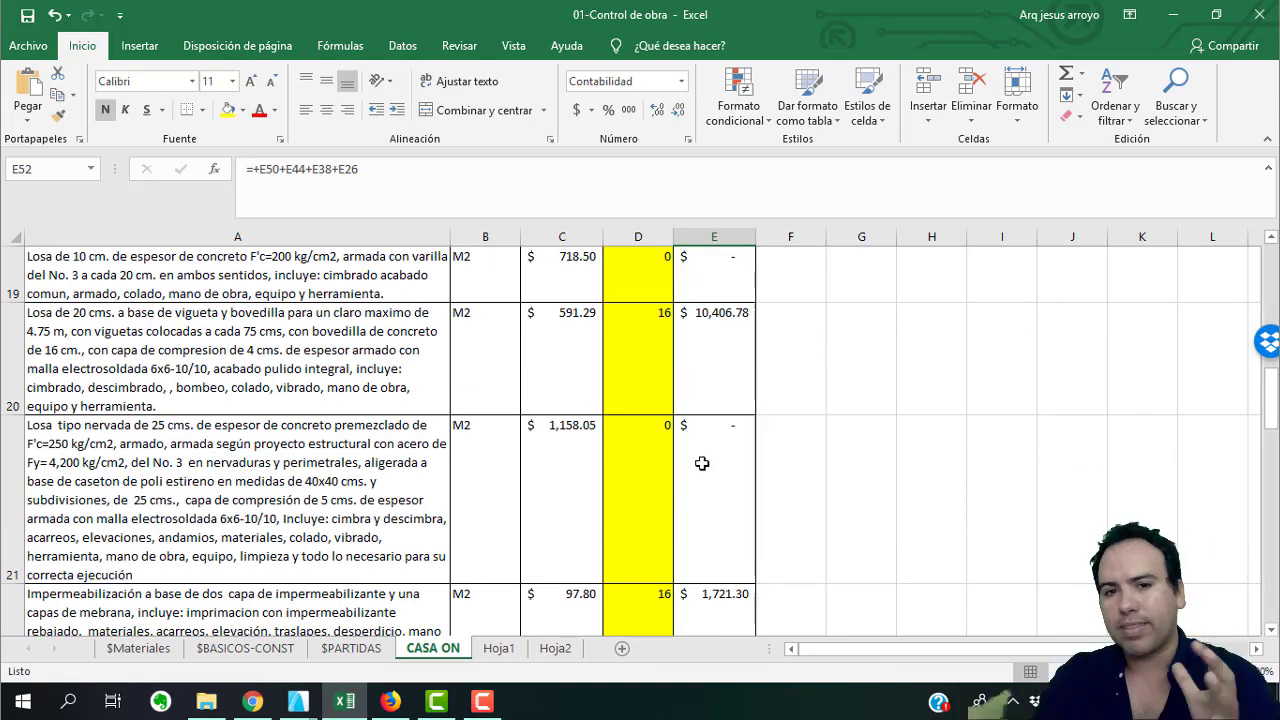
scroll(690, 460, down, 1)
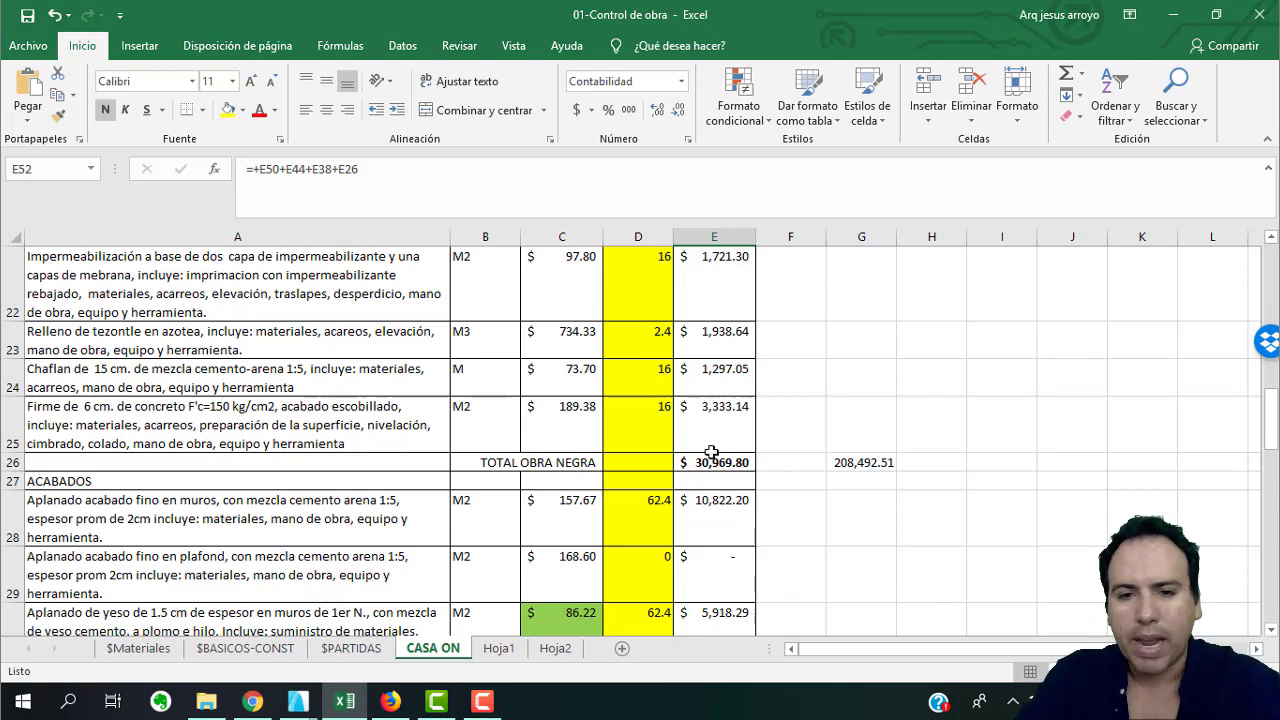
scroll(472, 465, down, 4)
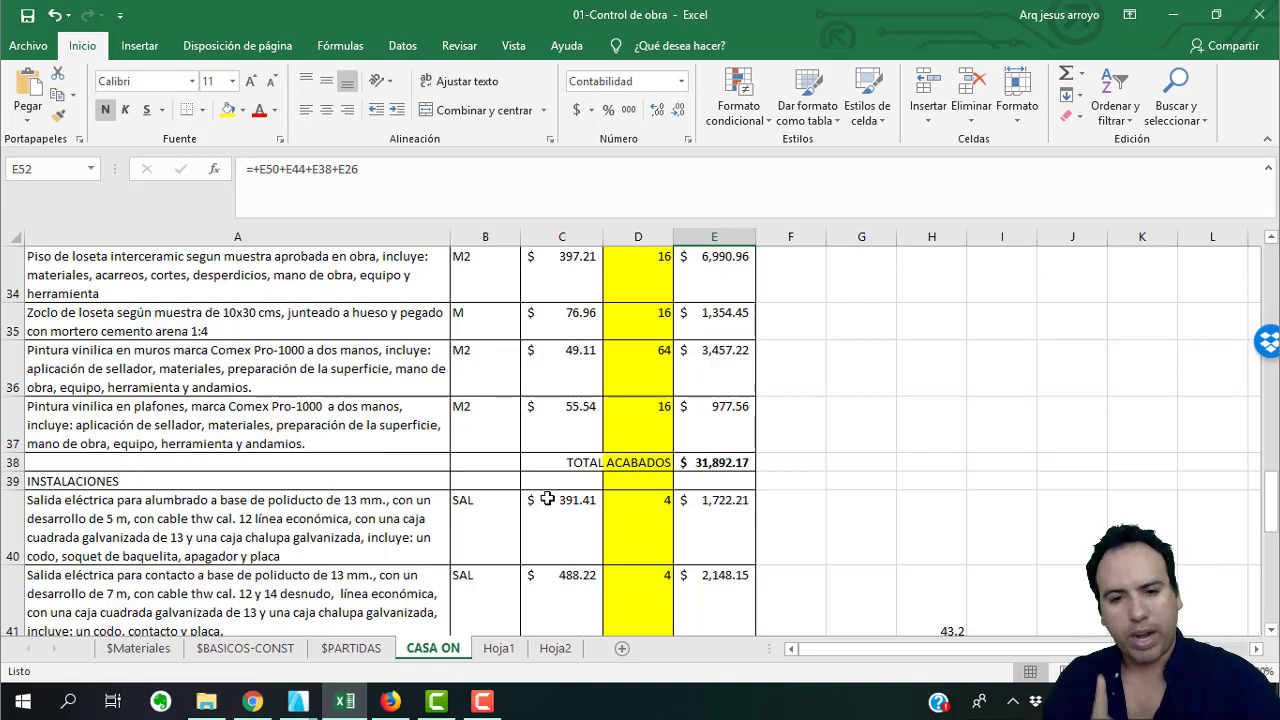
scroll(548, 499, down, 2)
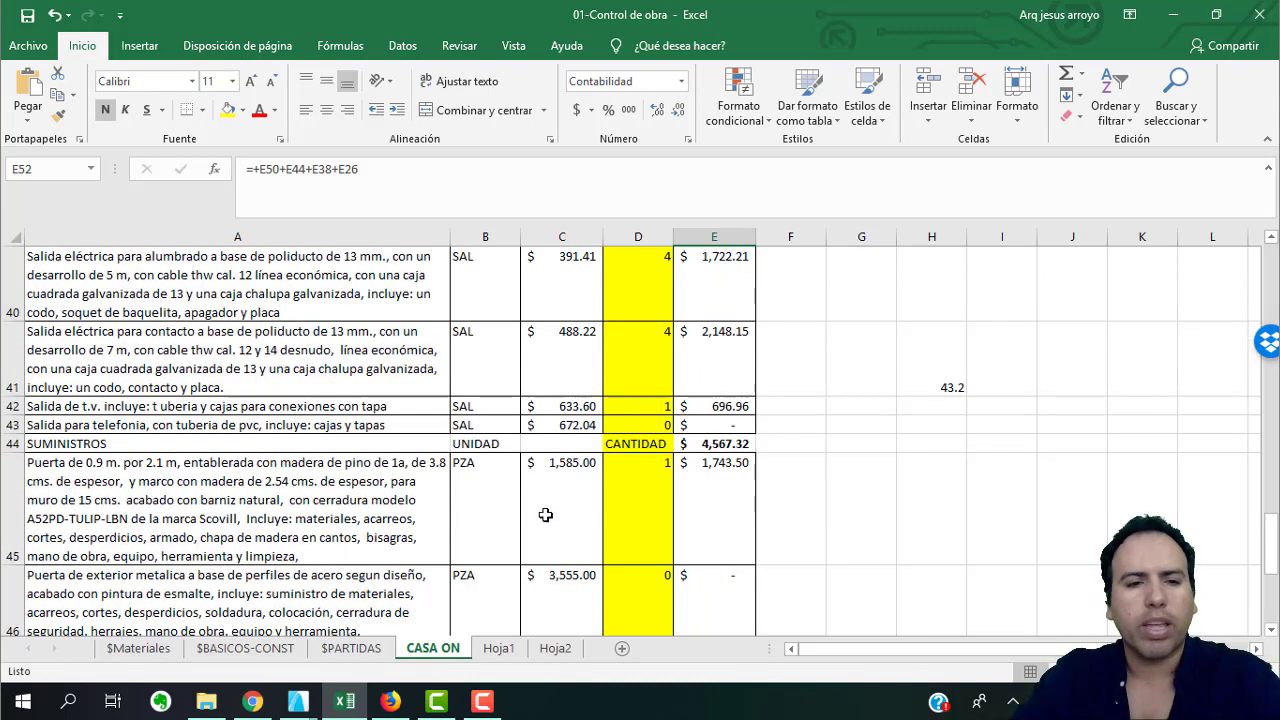
scroll(545, 515, down, 2)
click(716, 557)
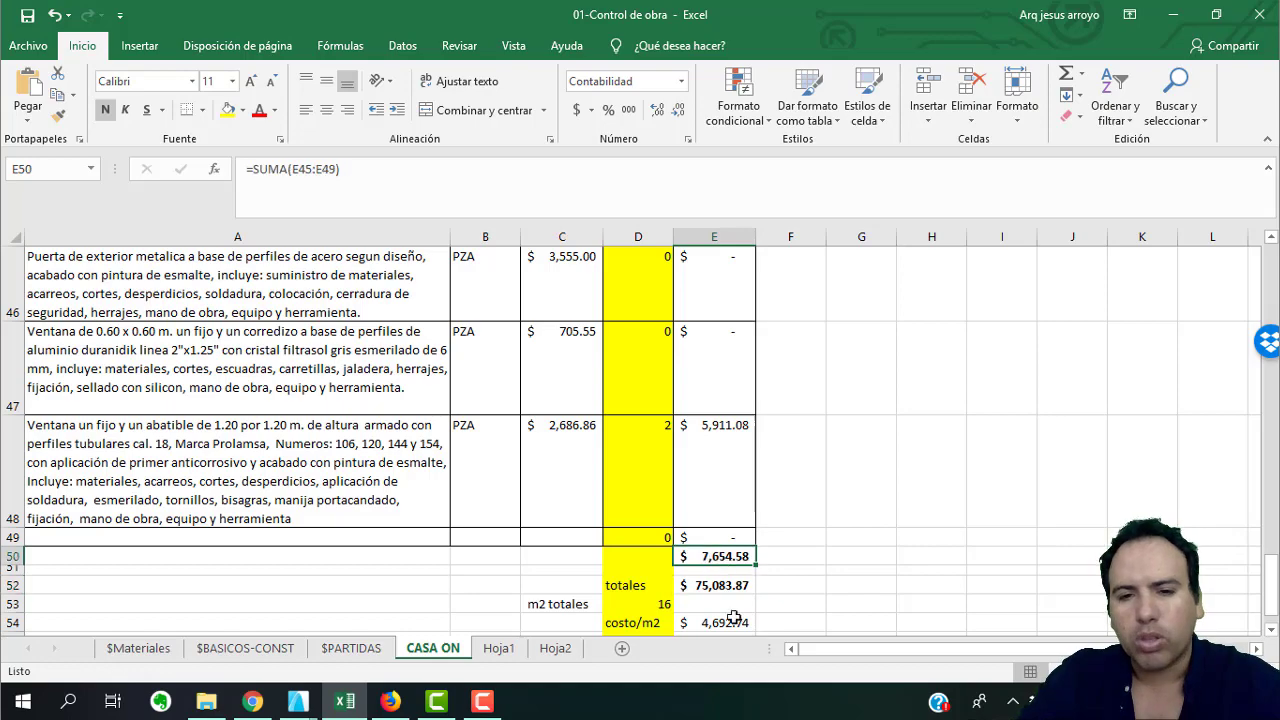
Inspect the unit prices of the exterior metal door in C46 and the pine door in C45.
scroll(718, 460, up, 3)
scroll(700, 470, down, 2)
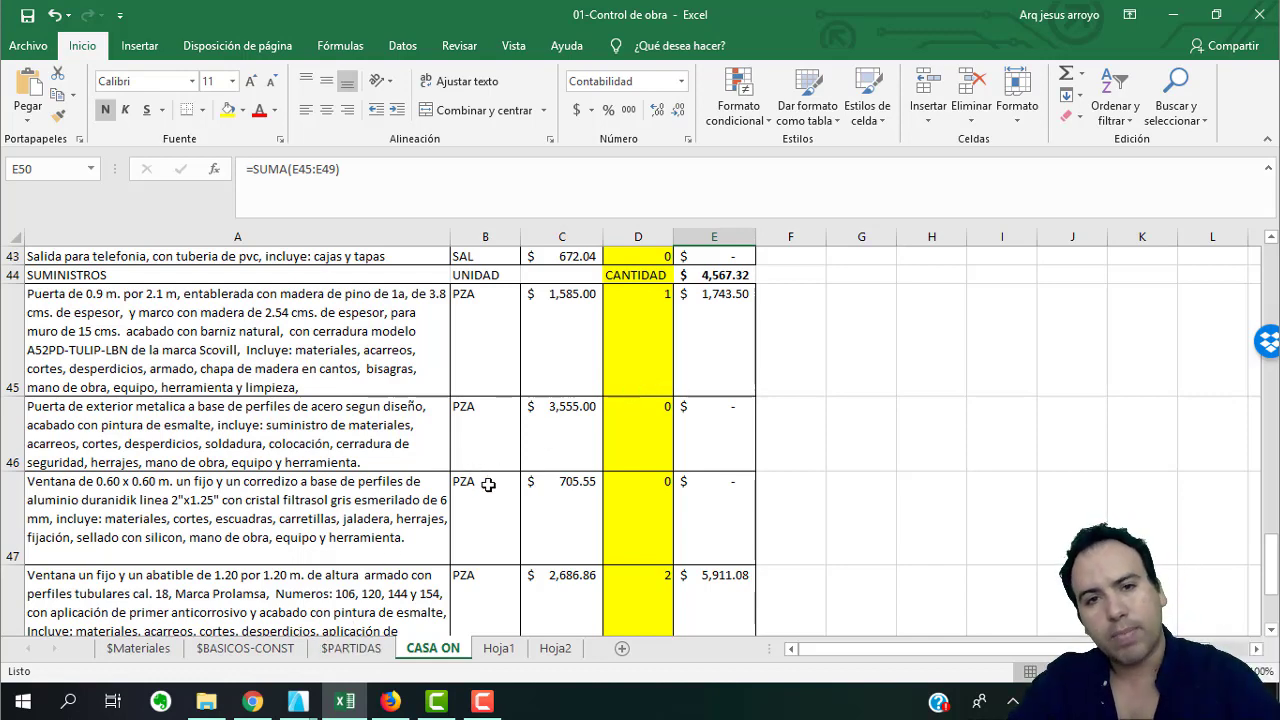
click(552, 404)
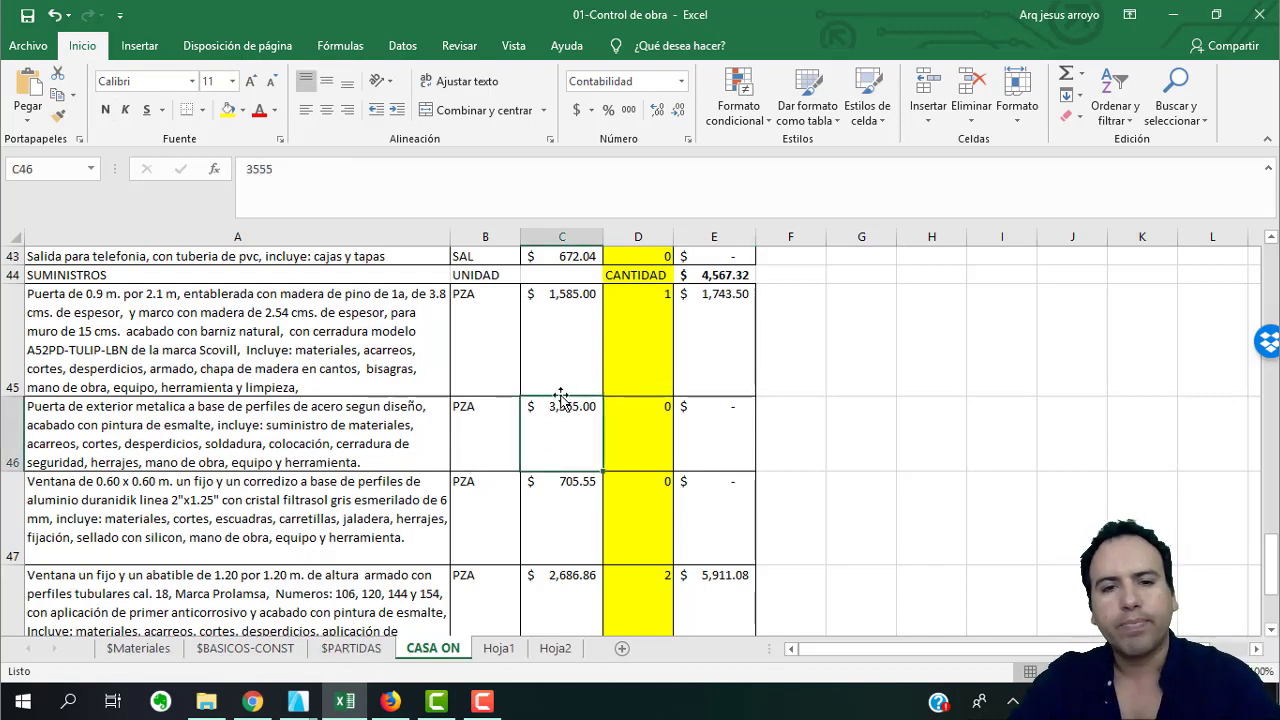
click(563, 370)
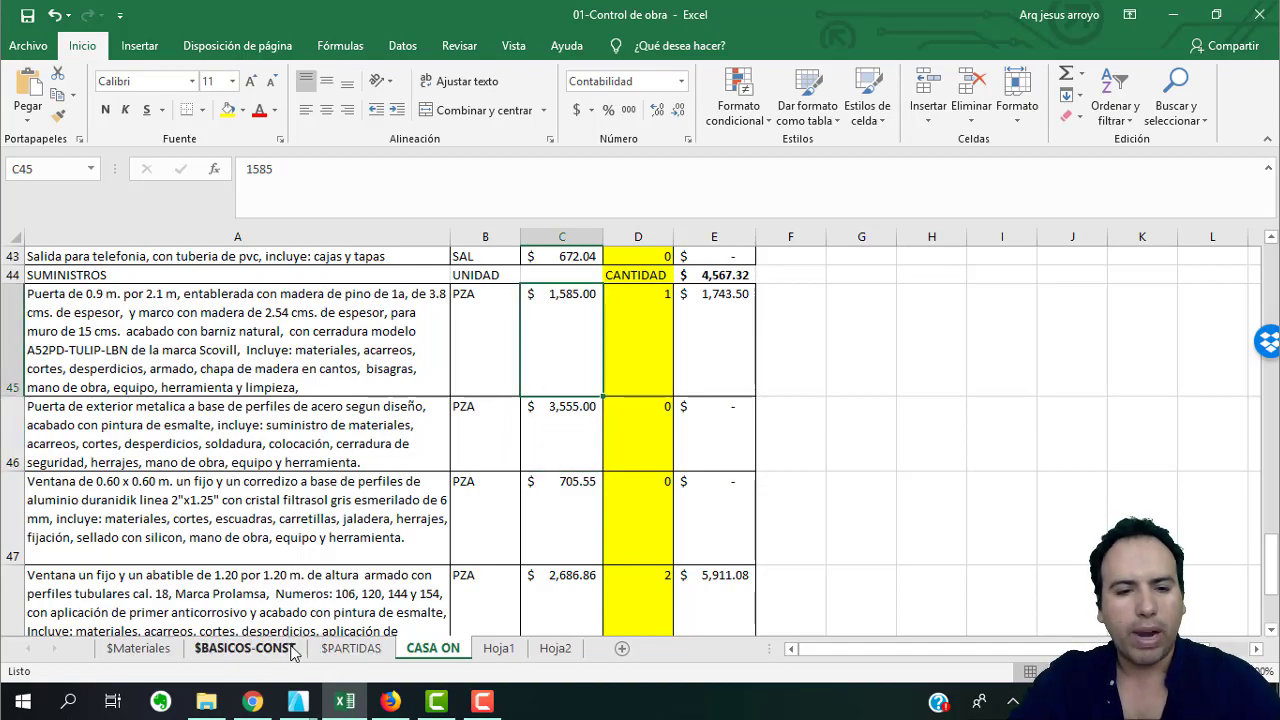
Find the 0.9 by 2.1 m pine door breakdown on $PARTIDAS and examine its materials and crew rows.
click(350, 648)
scroll(440, 550, down, 20)
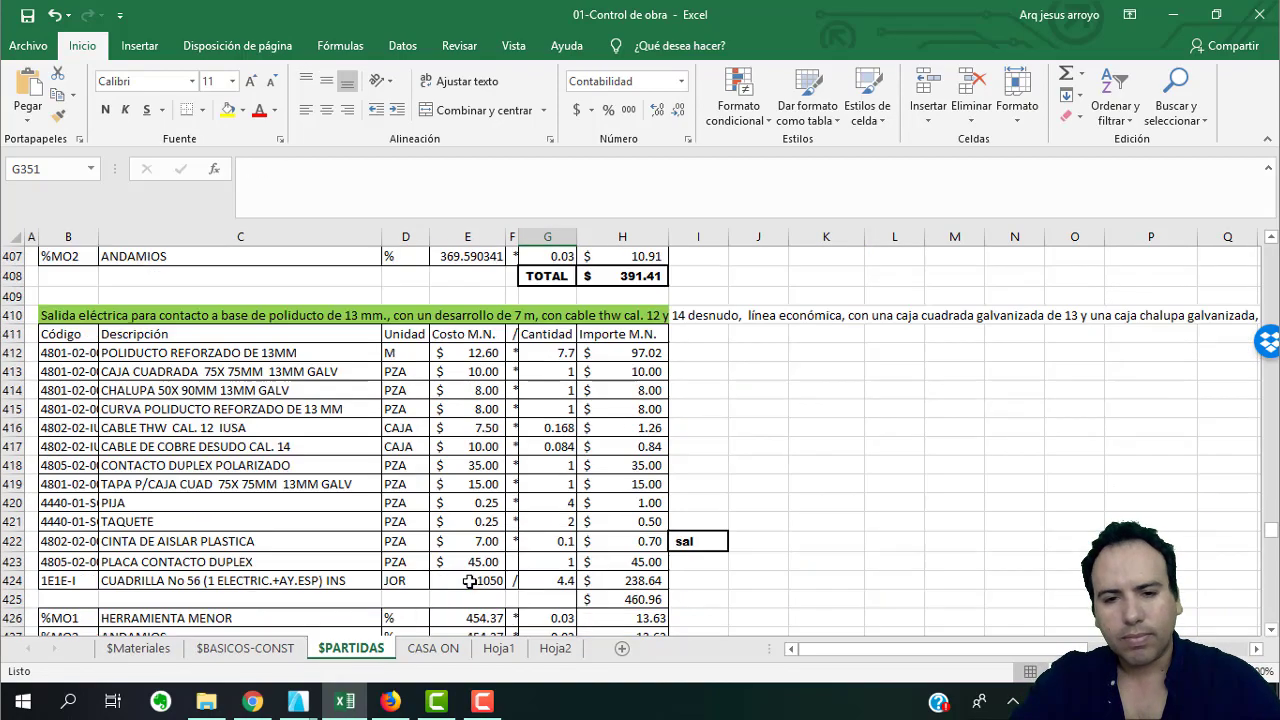
scroll(469, 583, down, 5)
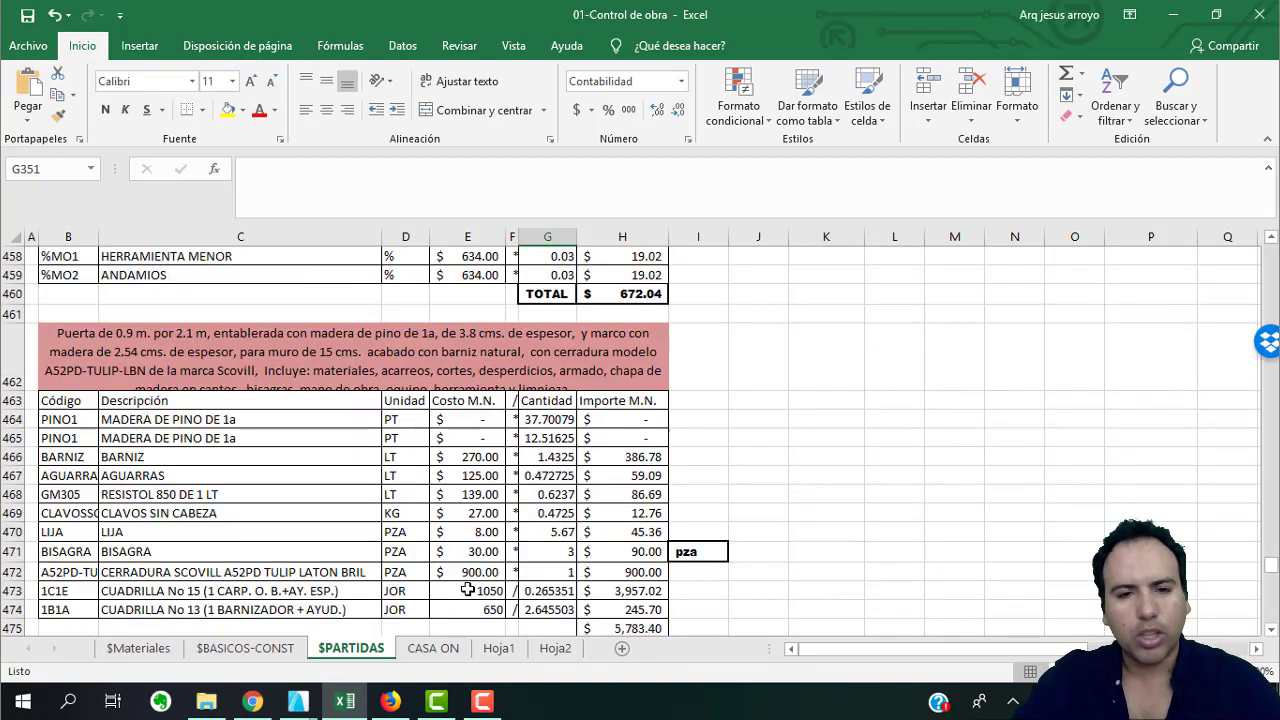
click(180, 419)
click(272, 514)
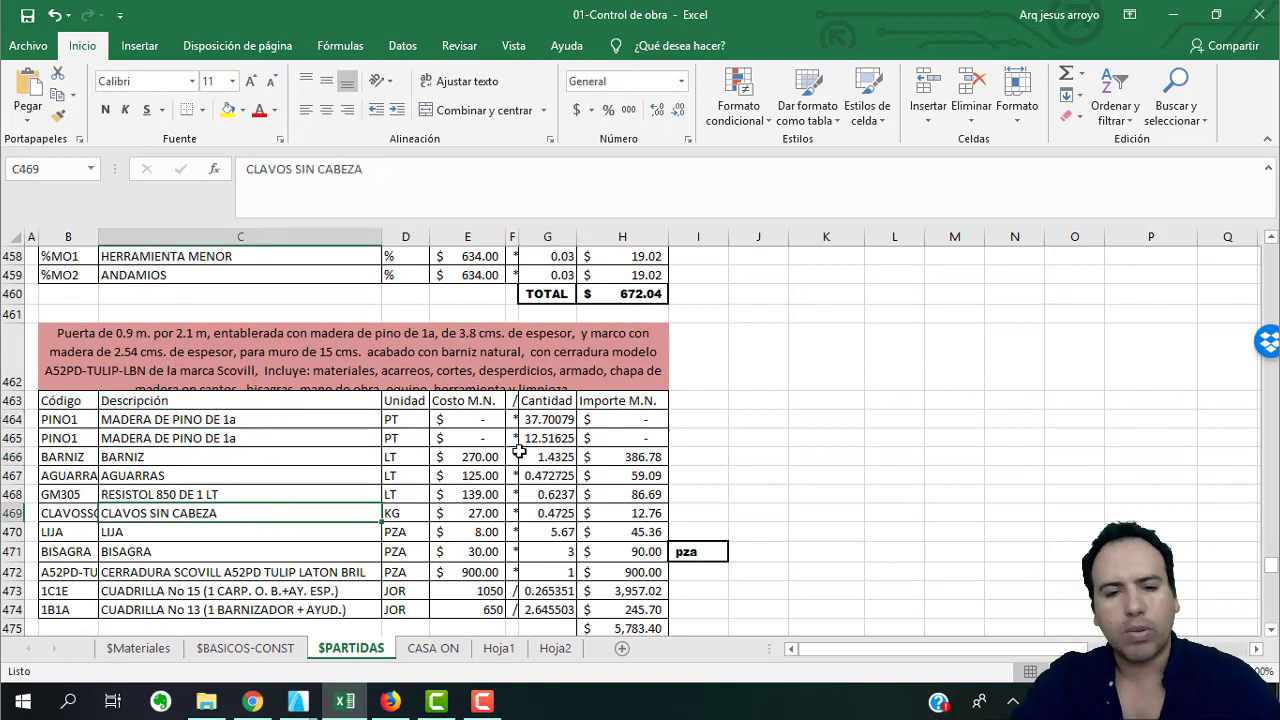
scroll(520, 452, down, 1)
scroll(440, 628, down, 1)
Go back to the CASA ON sheet and compare the directly entered pine and metal door prices in C45 and C46.
click(433, 648)
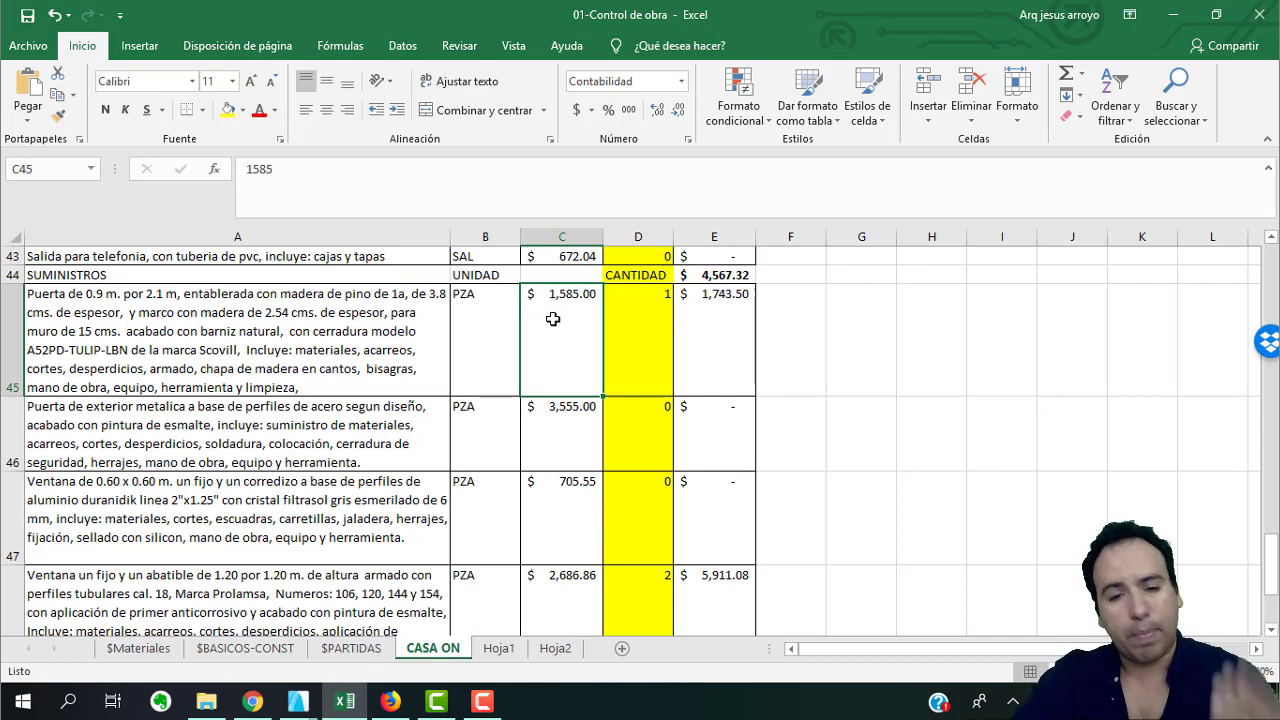
click(551, 409)
click(554, 326)
click(557, 408)
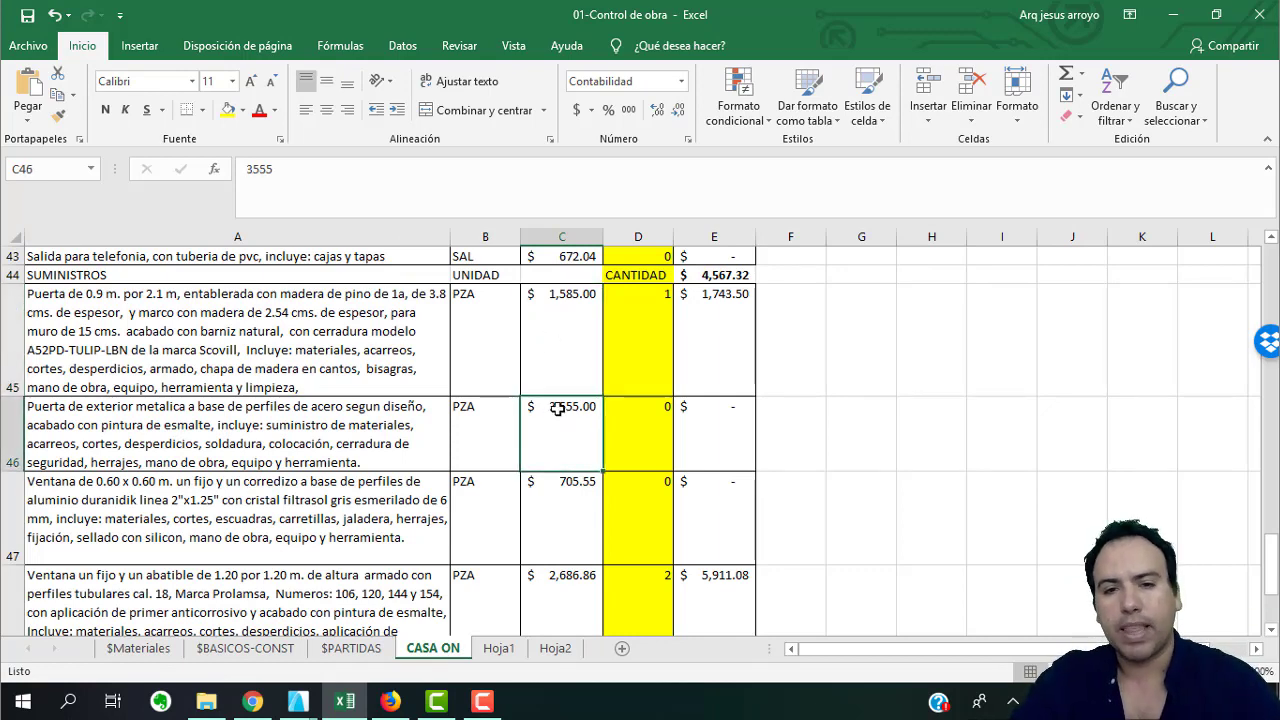
click(571, 337)
click(636, 423)
click(538, 420)
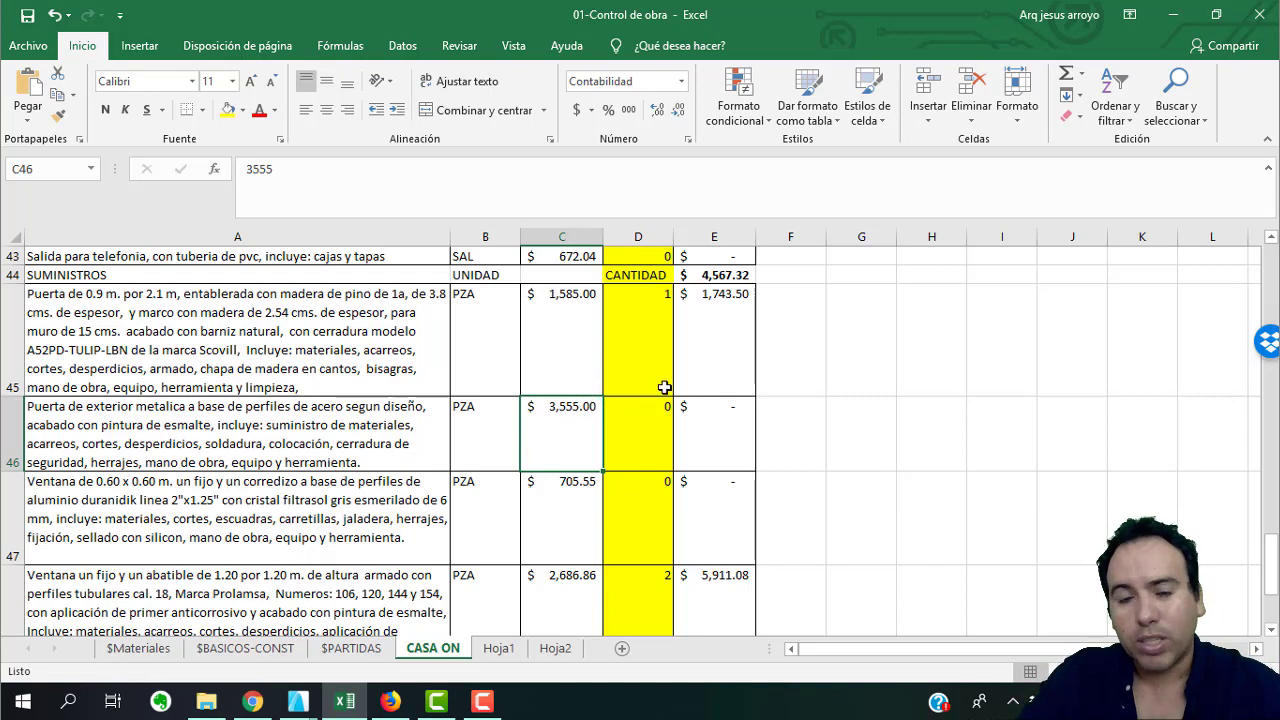
Review the installations and finishes rows of the CASA ON budget, including plaster, interceramic floor and paint amounts.
scroll(829, 377, up, 2)
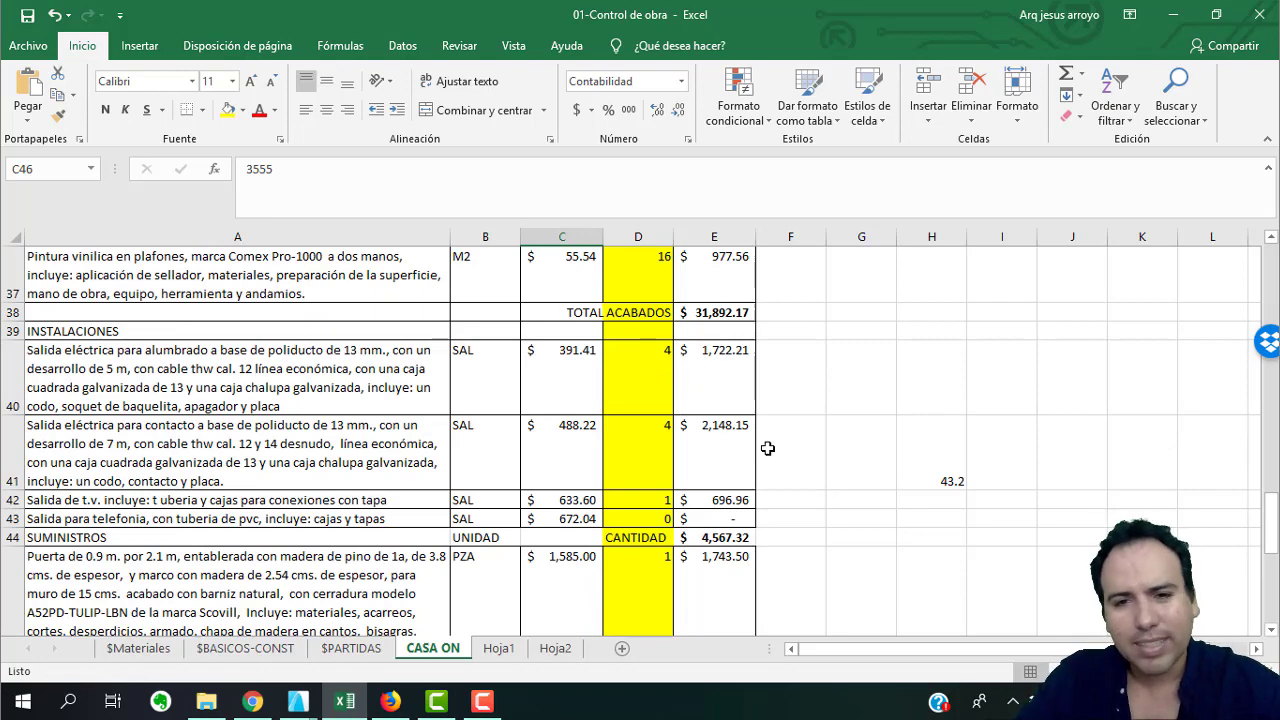
scroll(782, 462, down, 1)
scroll(782, 462, up, 4)
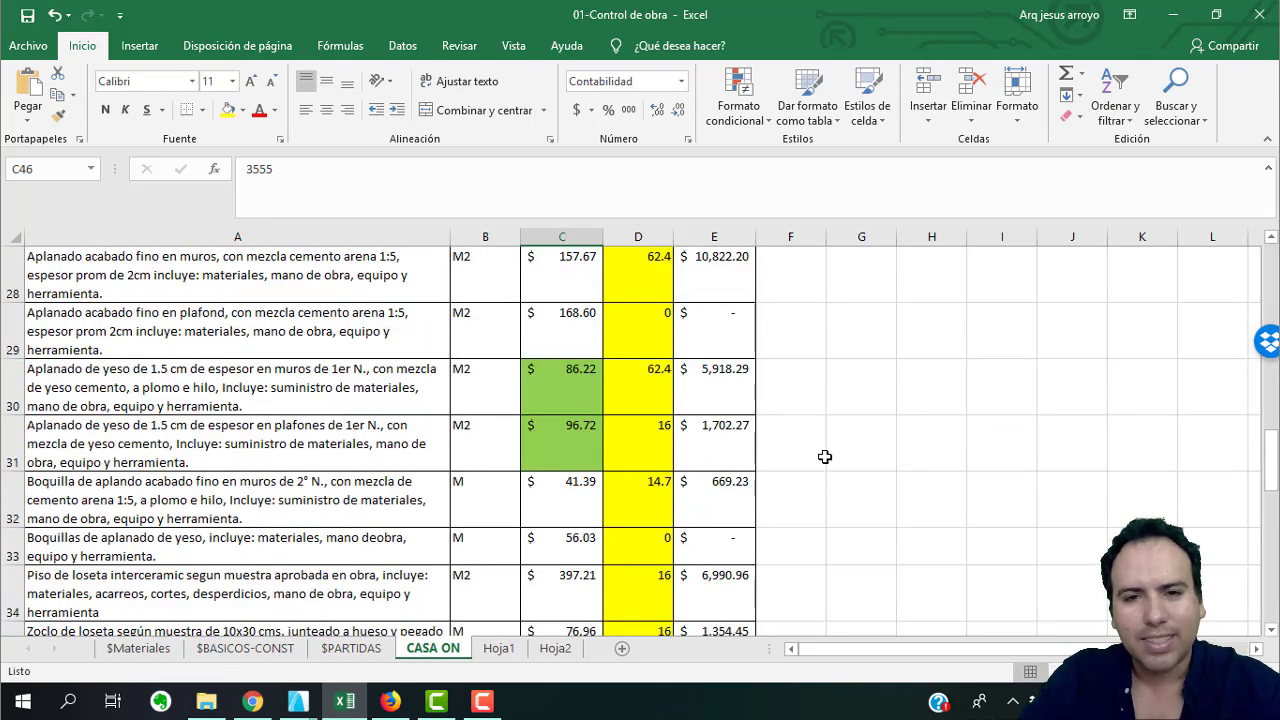
scroll(824, 457, down, 1)
scroll(702, 417, up, 1)
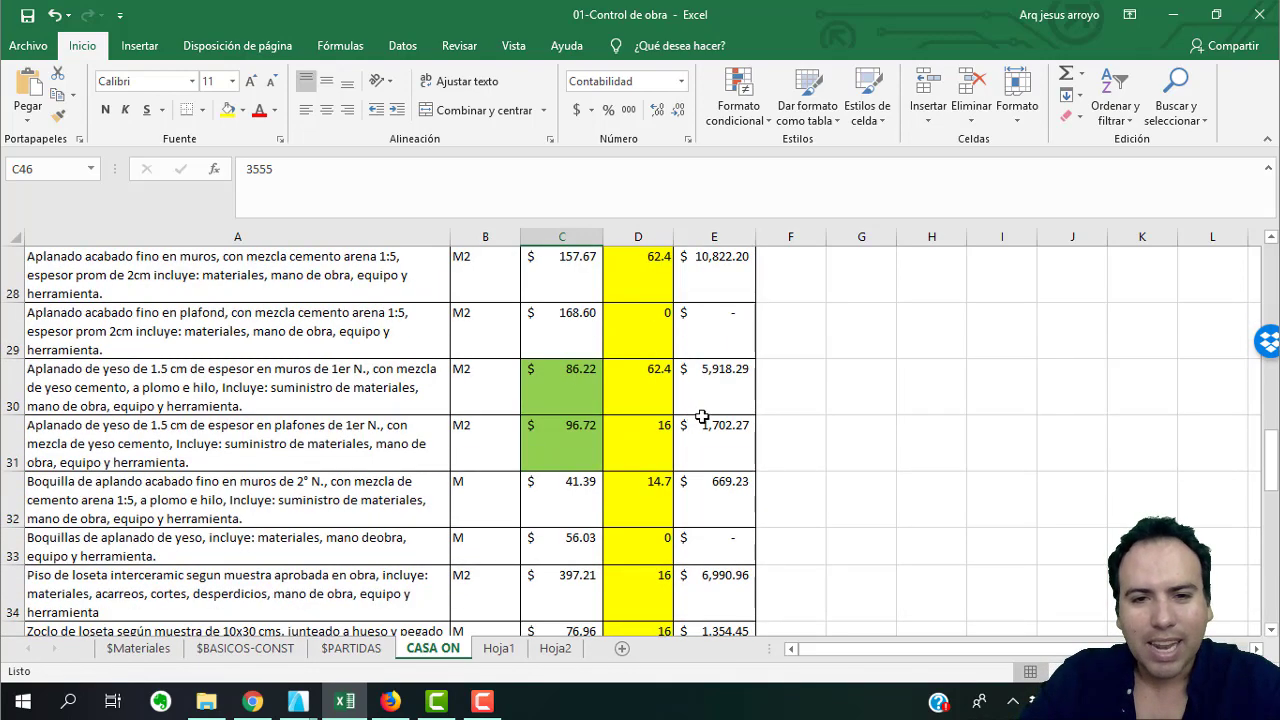
scroll(700, 420, down, 1)
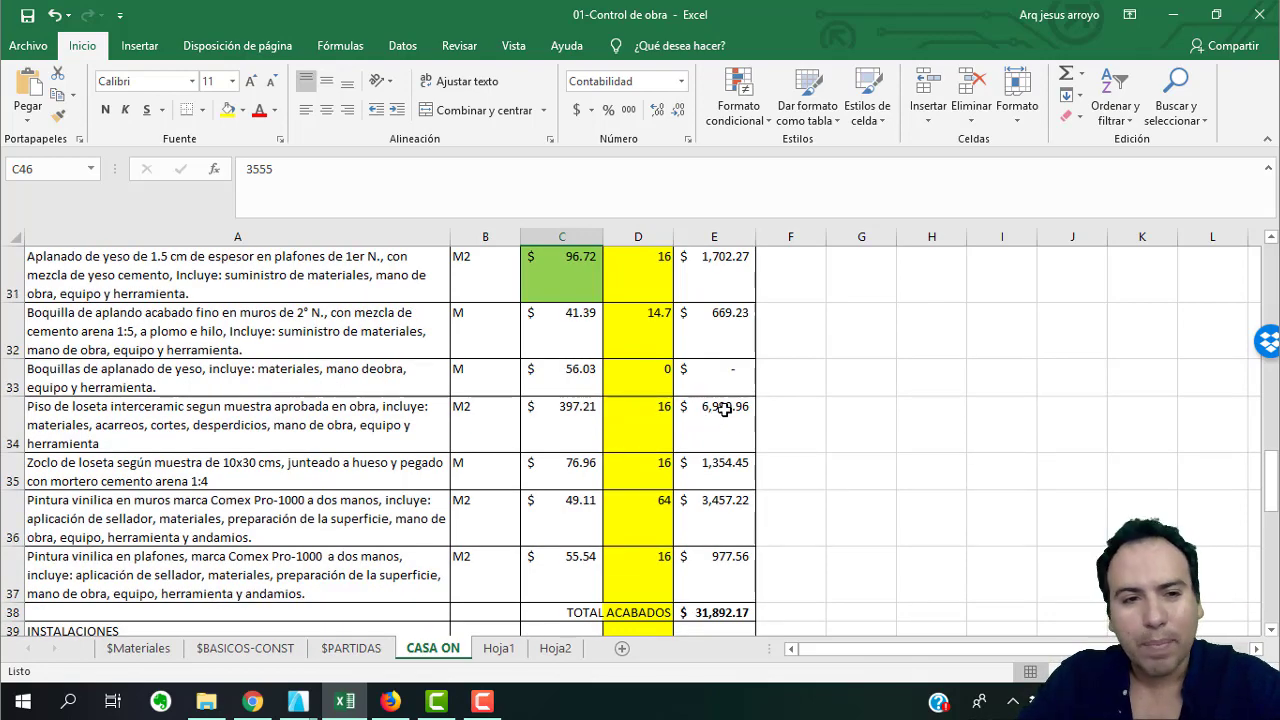
scroll(790, 418, up, 2)
scroll(798, 416, up, 1)
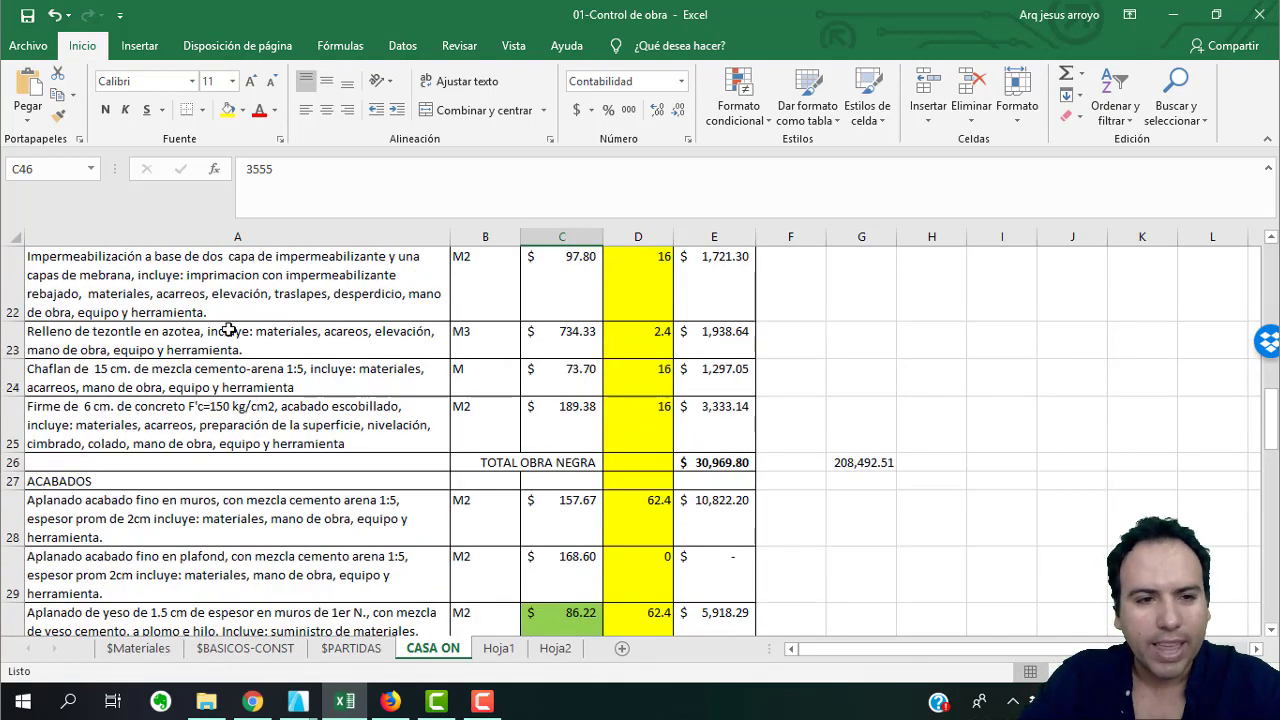
Examine the roof tezontle fill item in row 23 and the neighbouring slab and waterproofing rows.
click(575, 337)
click(305, 332)
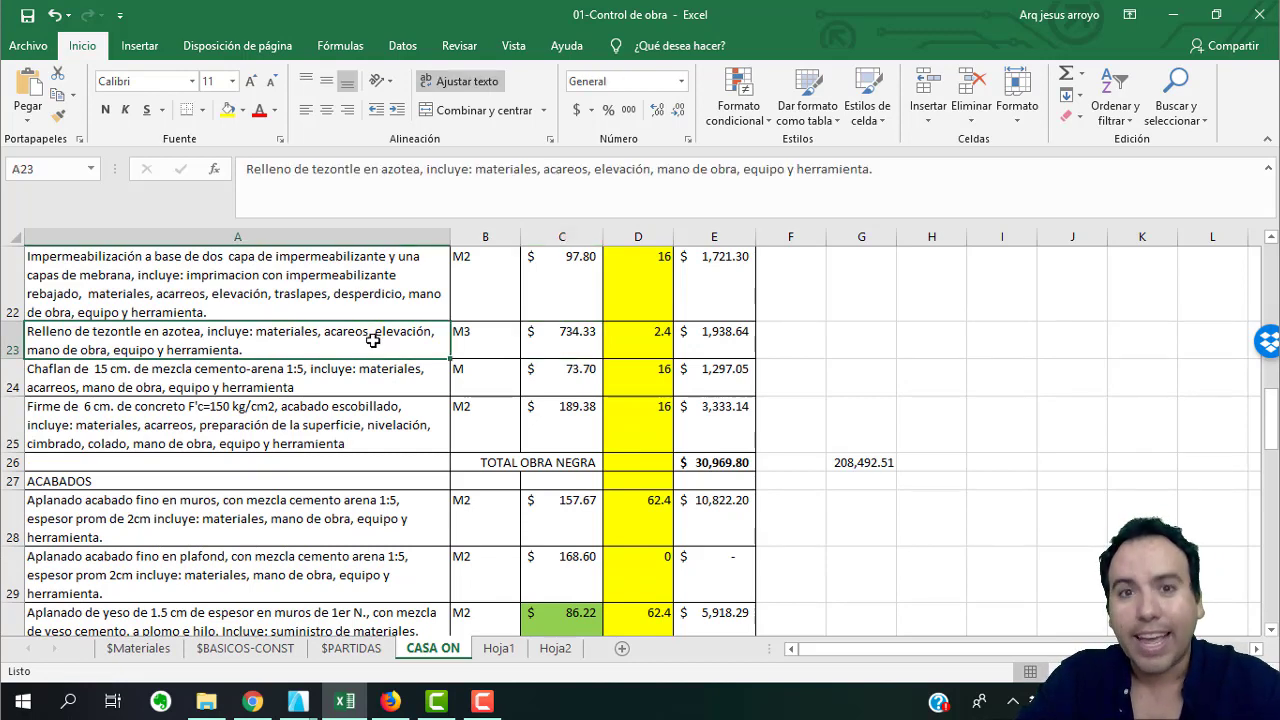
scroll(372, 347, up, 1)
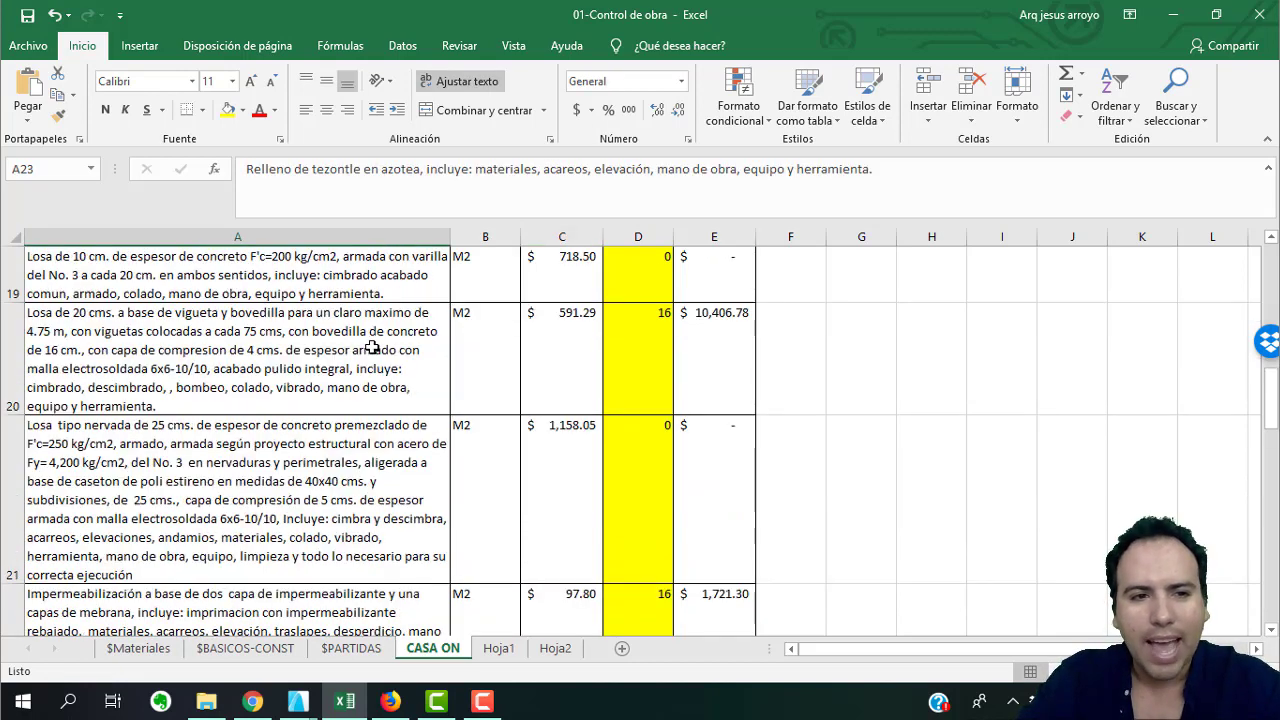
scroll(372, 347, down, 2)
scroll(869, 442, up, 1)
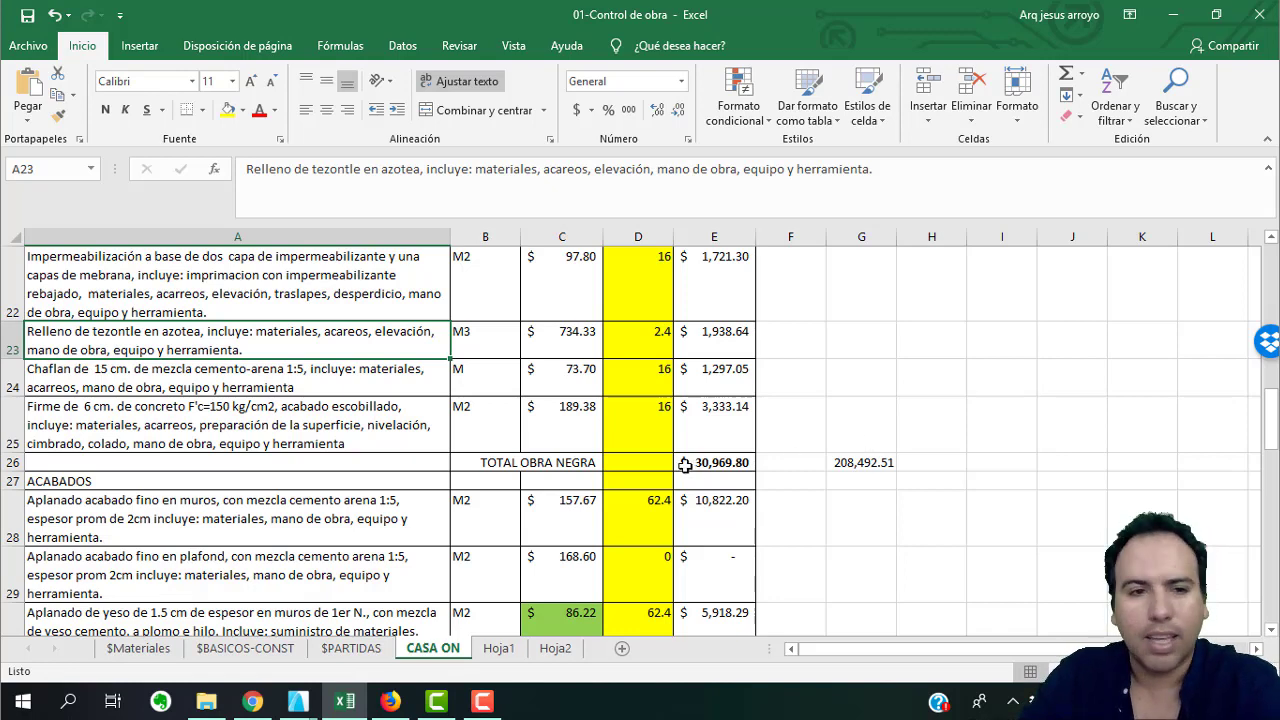
scroll(690, 485, up, 1)
scroll(680, 492, down, 1)
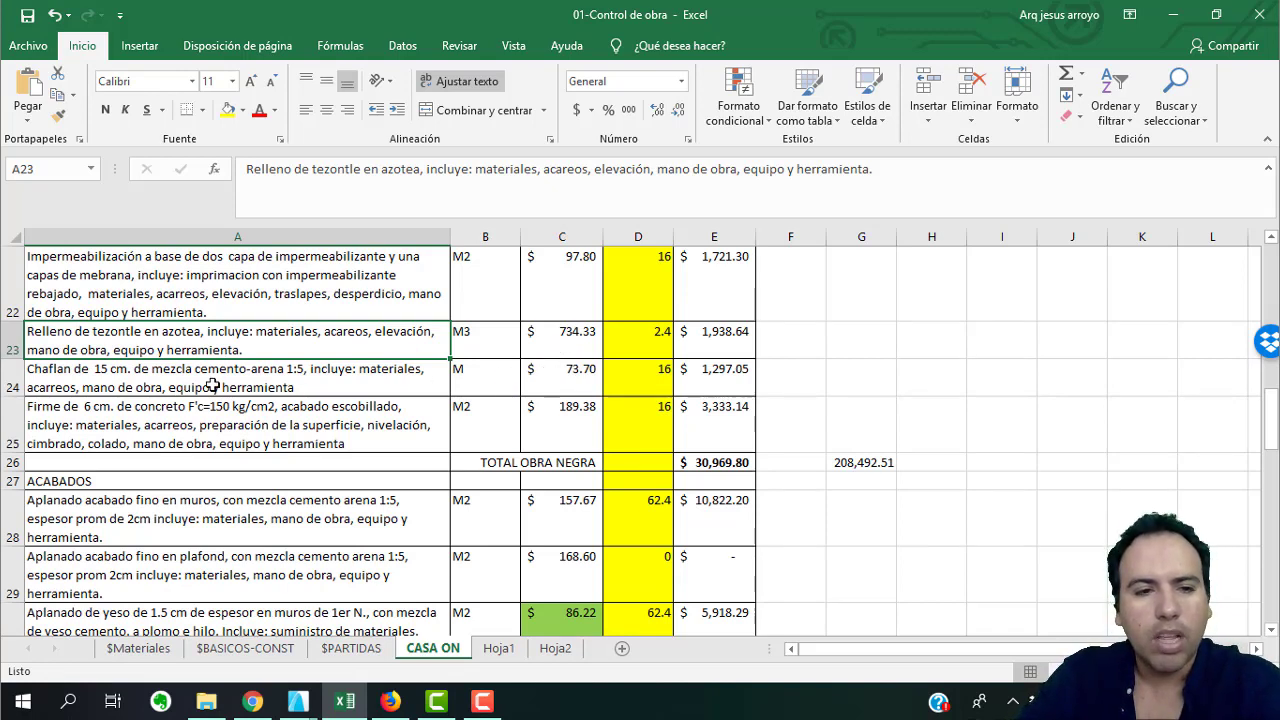
Check the chaflán quantity in D24 and review the slab, wall, castillo, cadena and foundation rows above it.
click(609, 384)
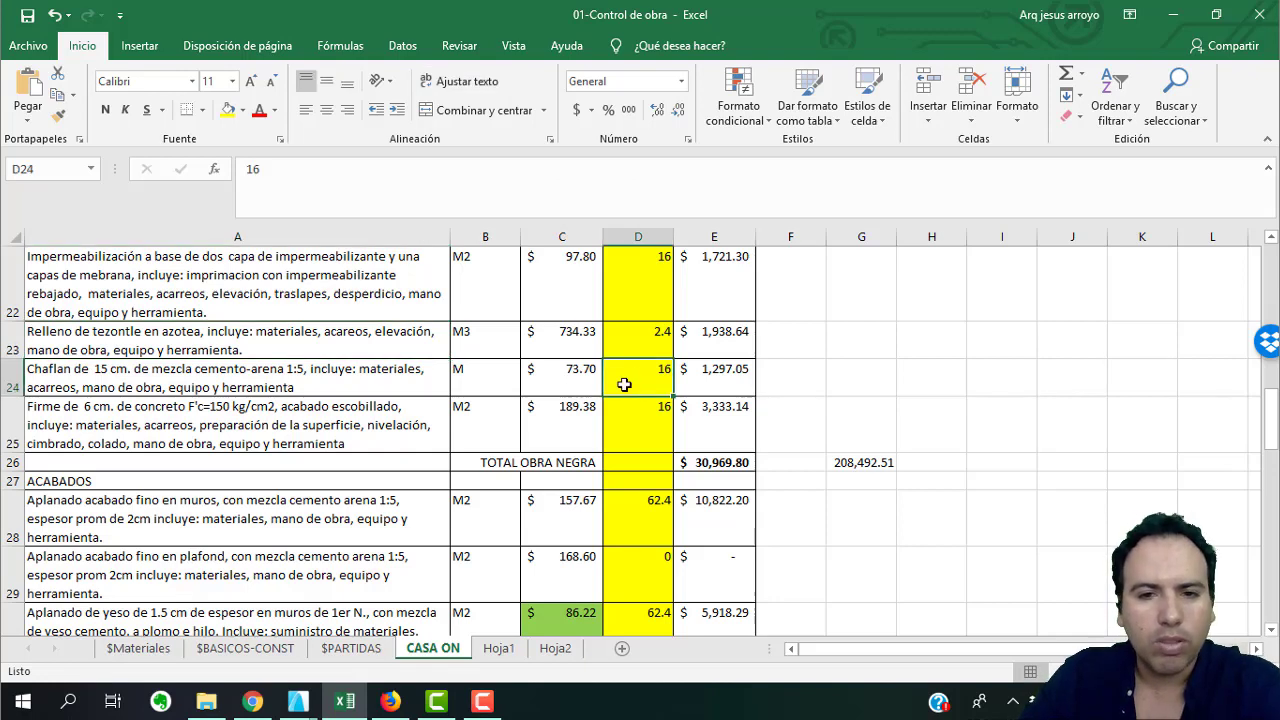
scroll(620, 384, up, 1)
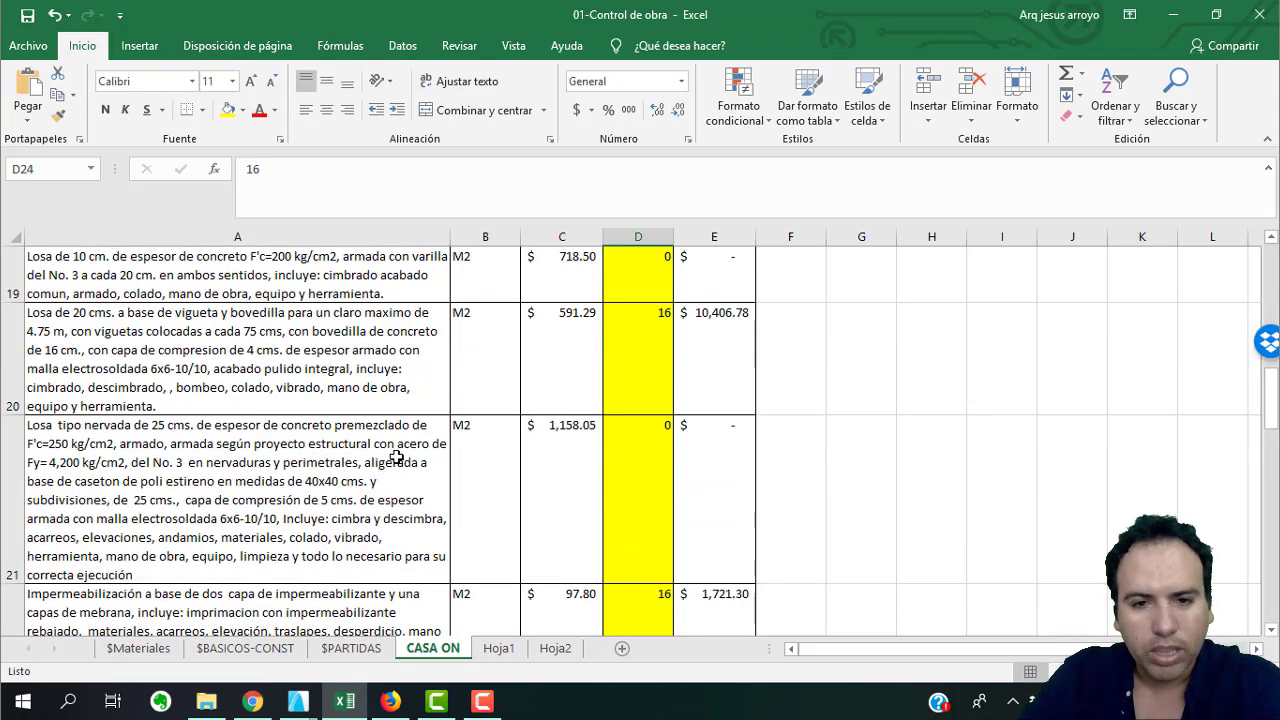
scroll(252, 380, up, 1)
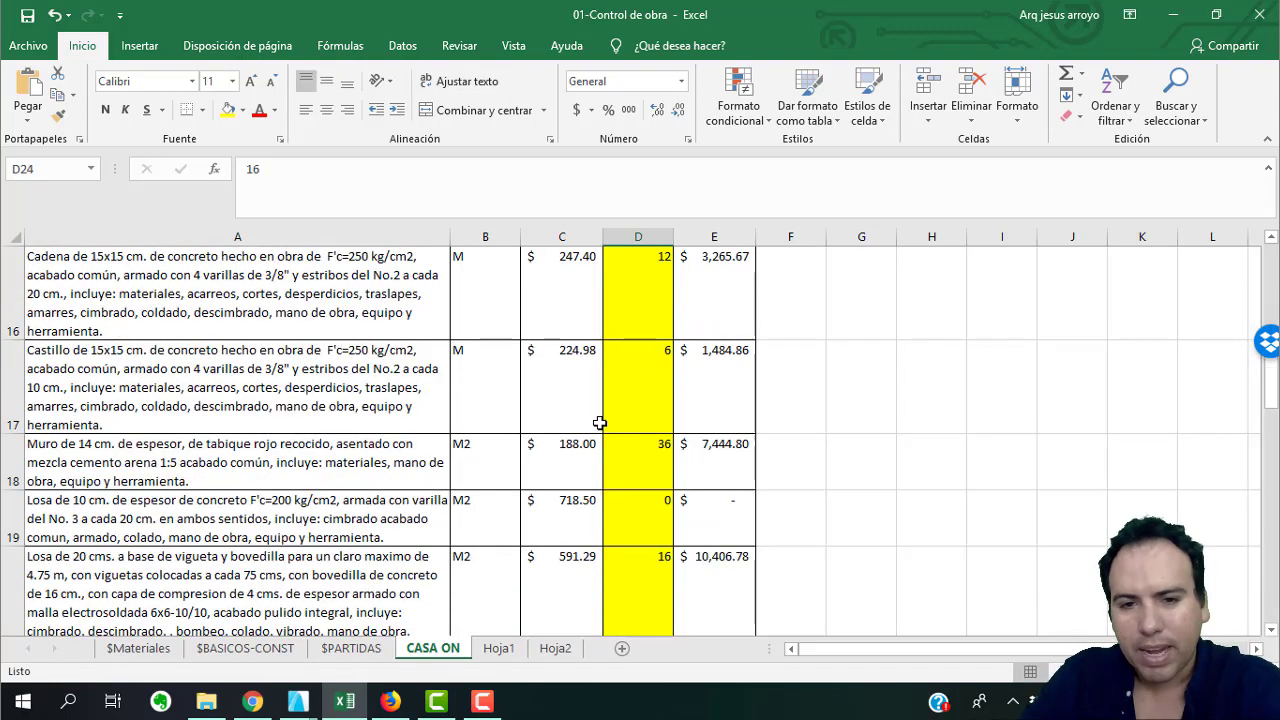
scroll(425, 424, up, 1)
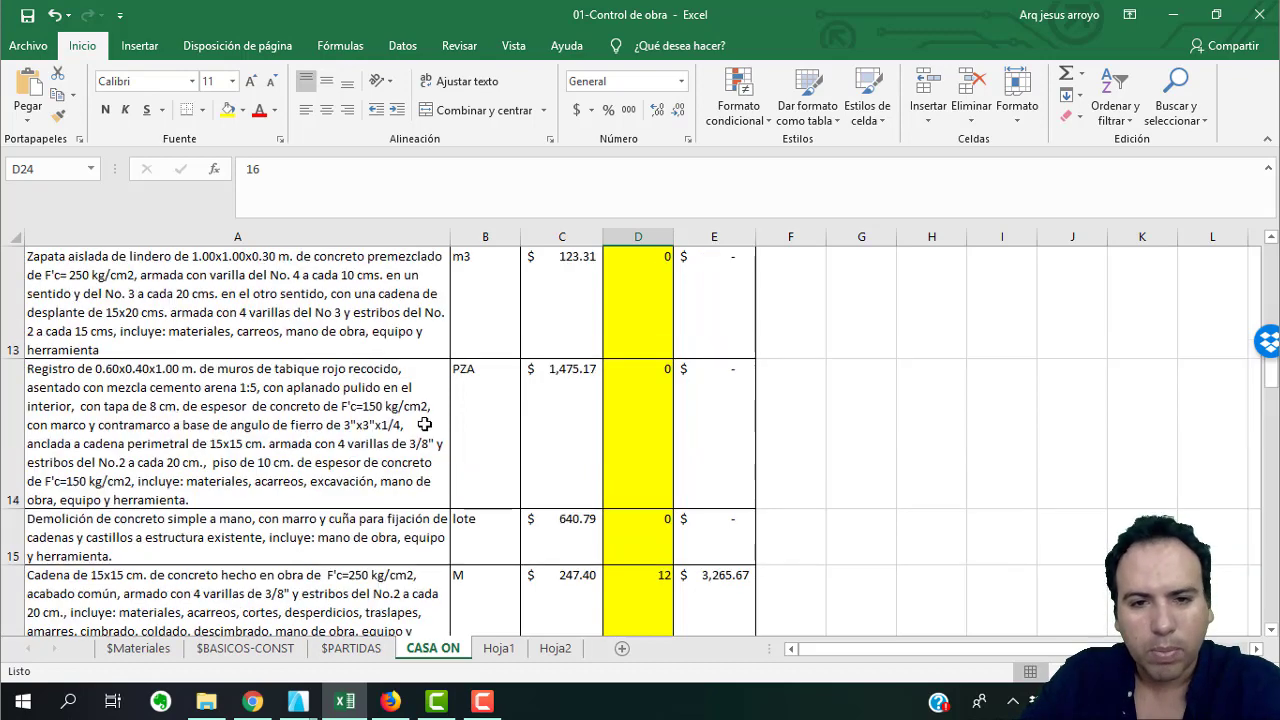
Check the castillo quantity in D17, the wall quantity and amount formulas in D18 and E18, and the ribbed slab quantity in D21.
scroll(428, 426, down, 1)
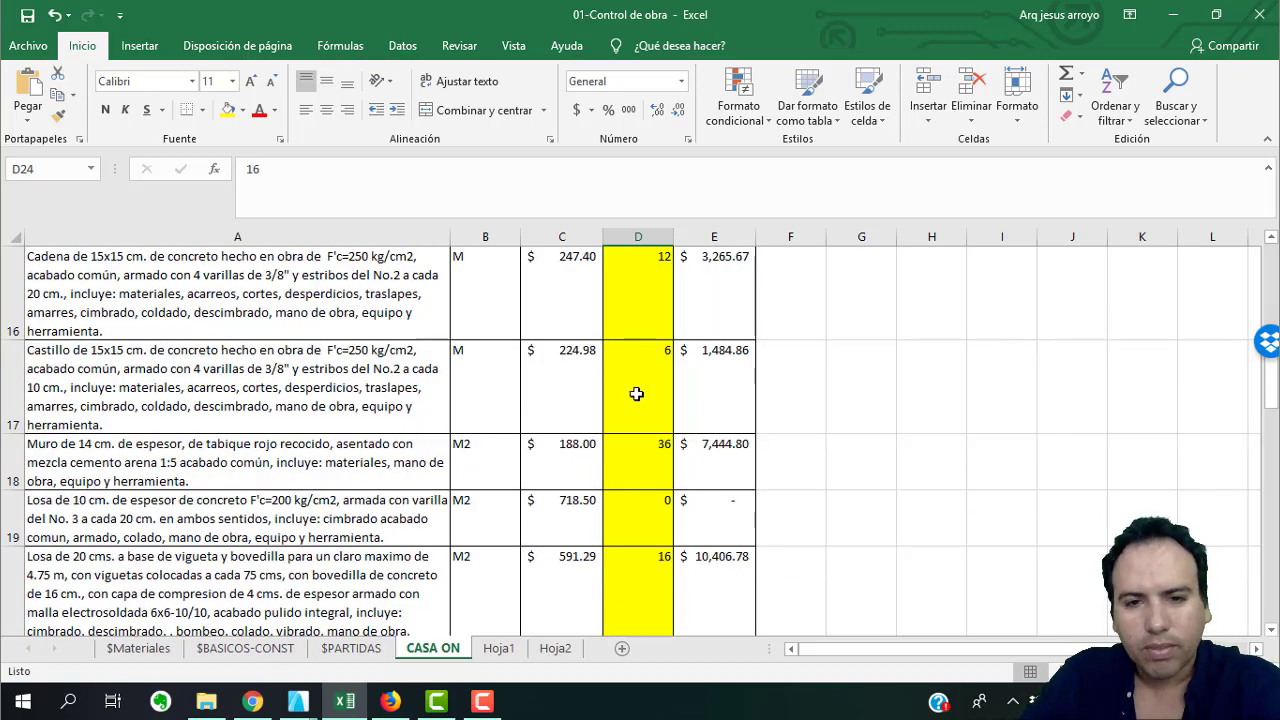
click(636, 394)
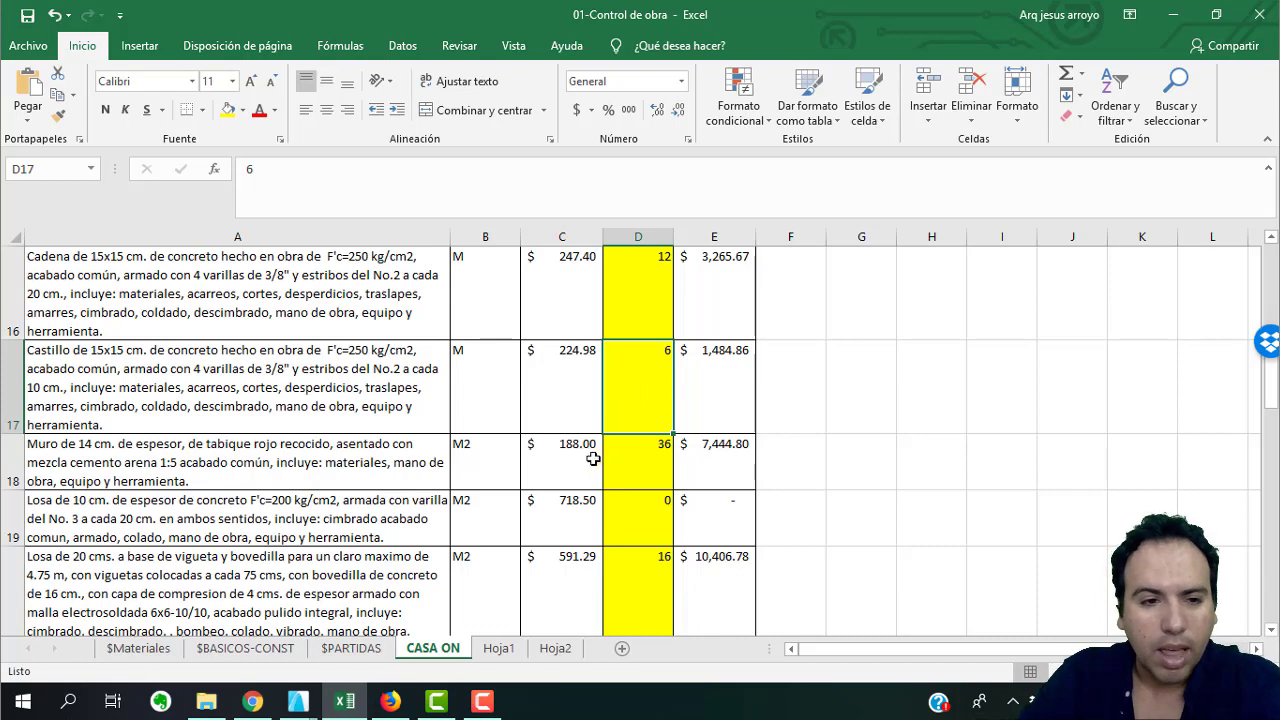
click(646, 460)
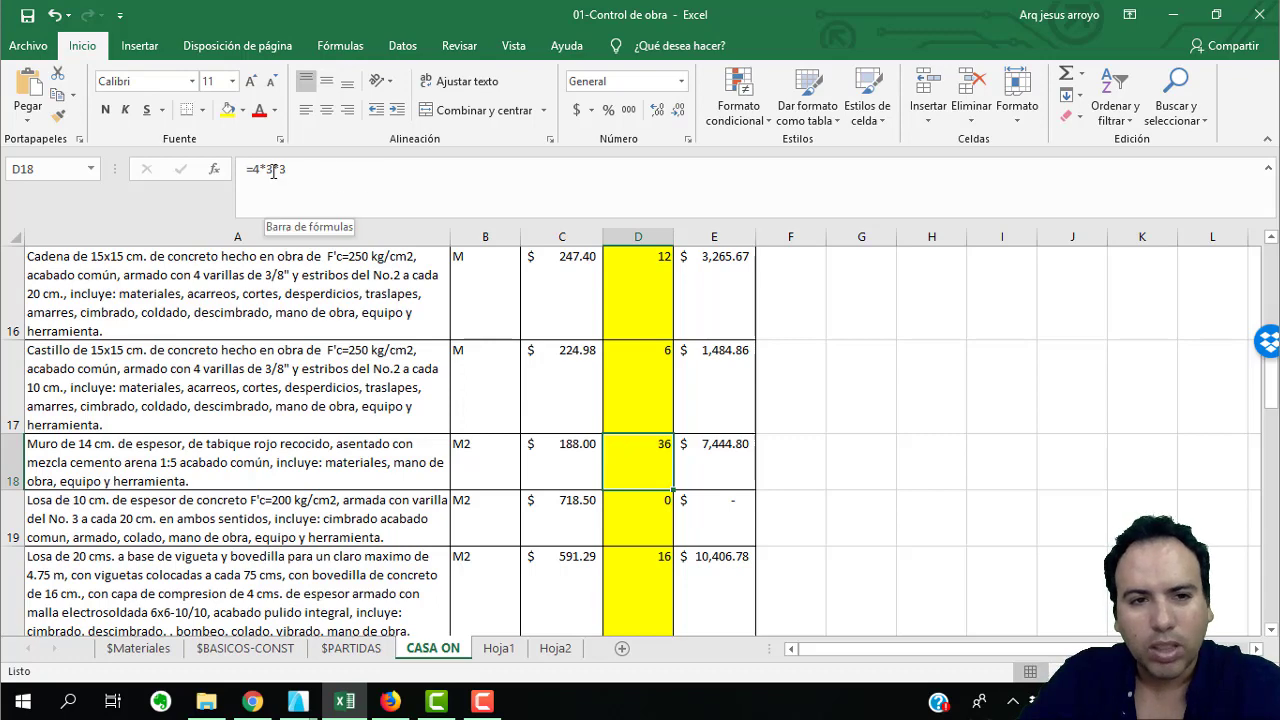
click(702, 458)
scroll(680, 466, down, 1)
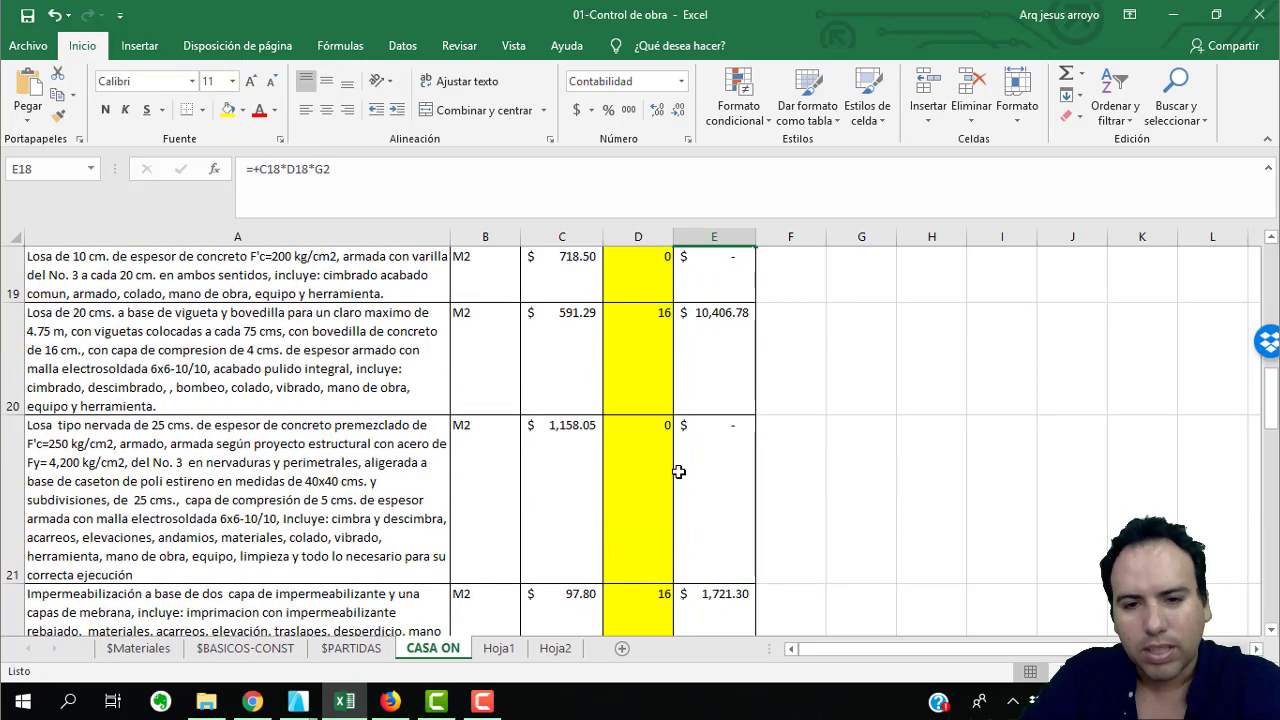
click(647, 470)
scroll(647, 468, down, 1)
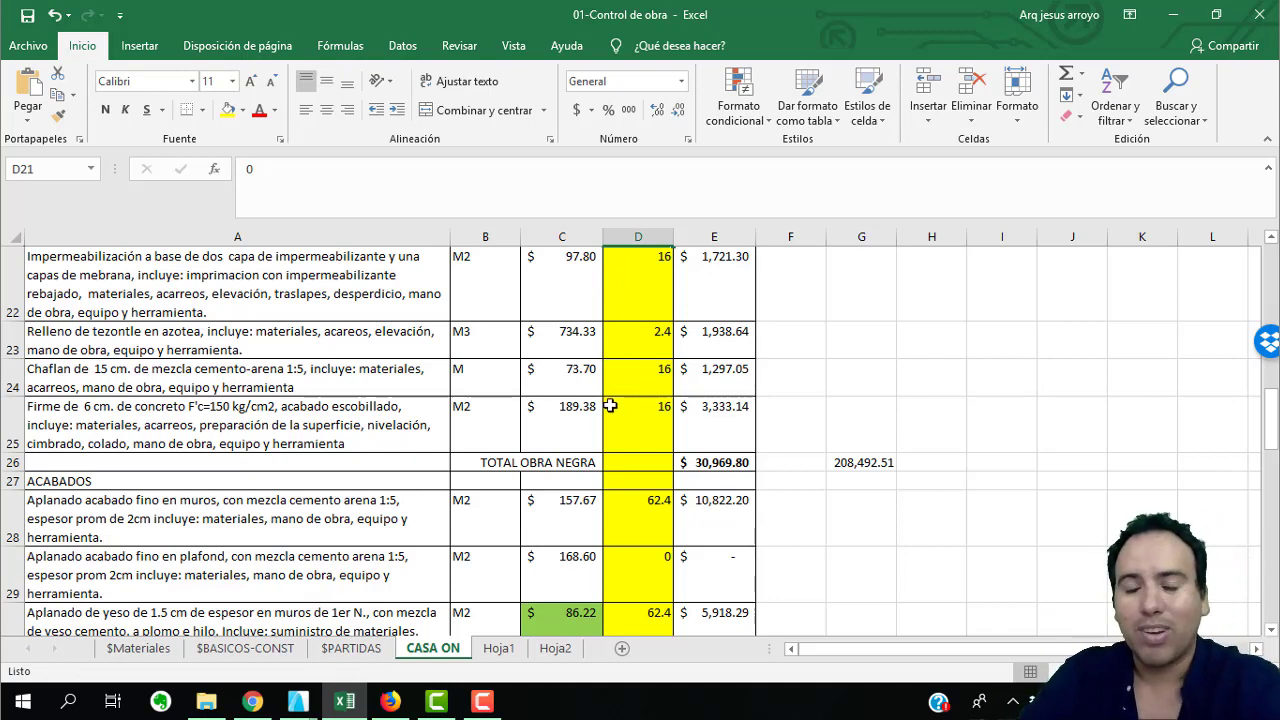
Inspect the wall plaster quantity formula in D28 and compare it with the Casa Zona de oro 1 plan in ARCHICAD.
scroll(610, 406, down, 1)
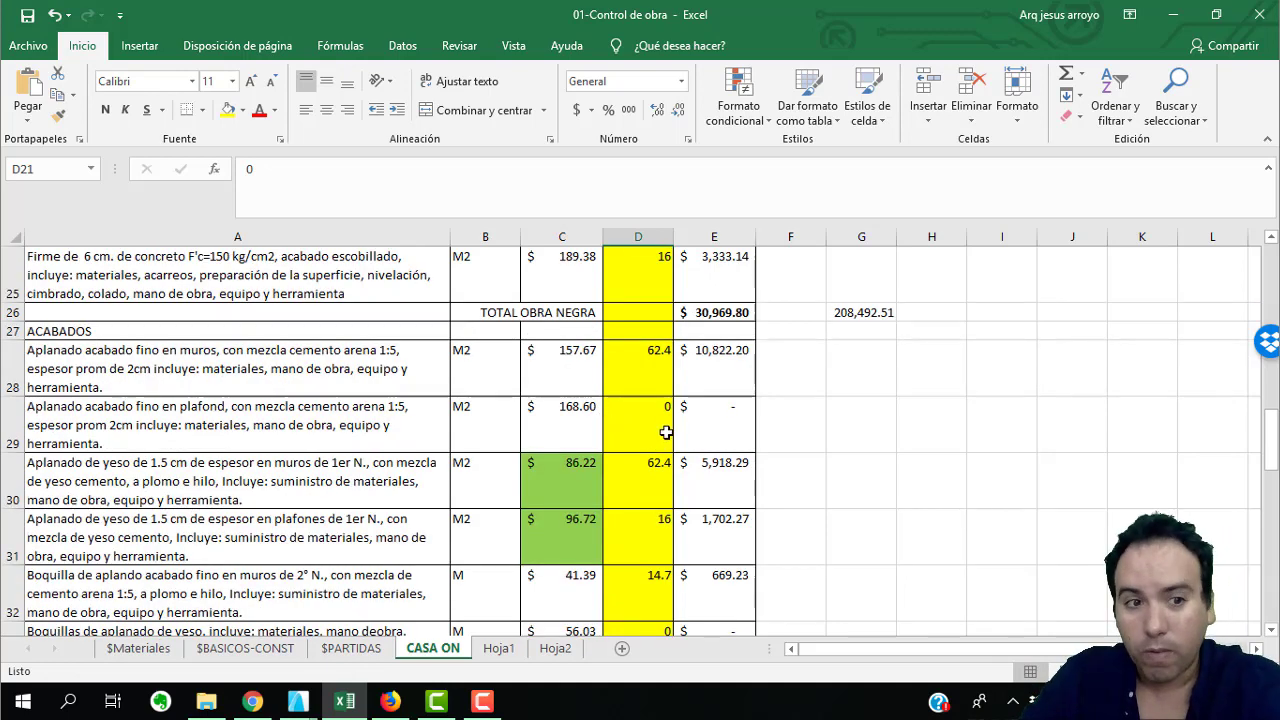
click(640, 386)
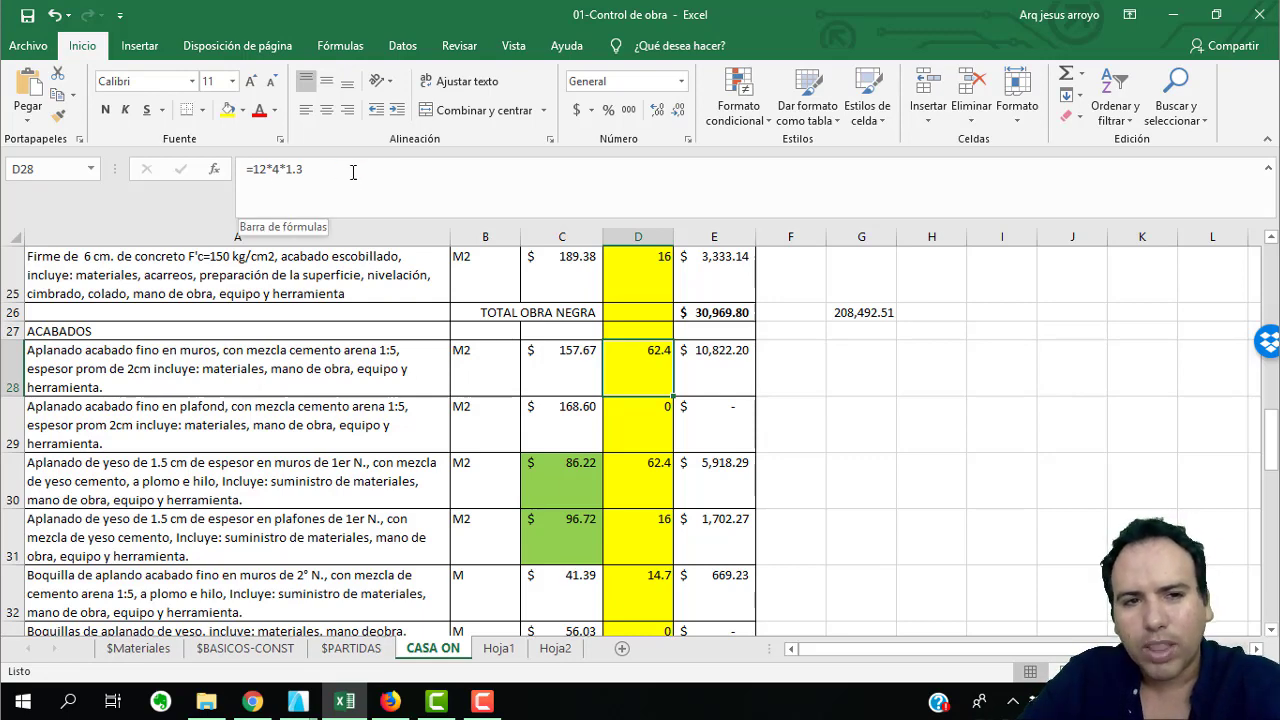
click(313, 706)
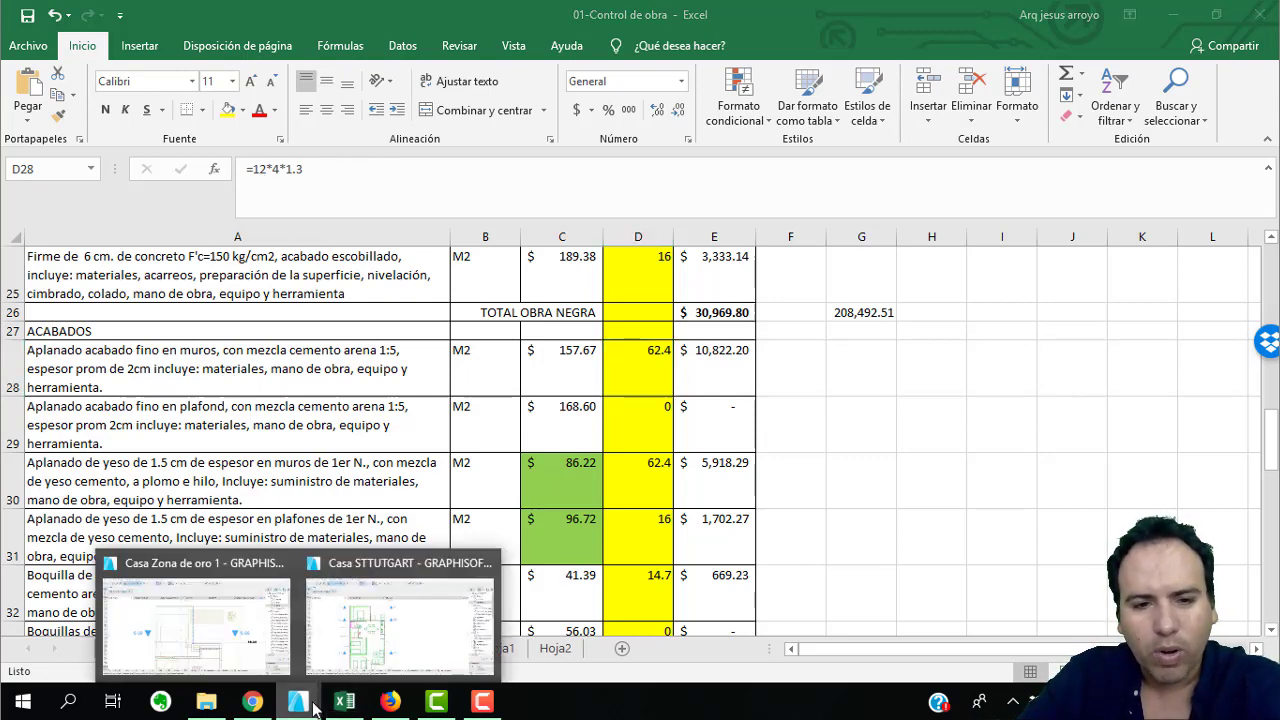
click(240, 620)
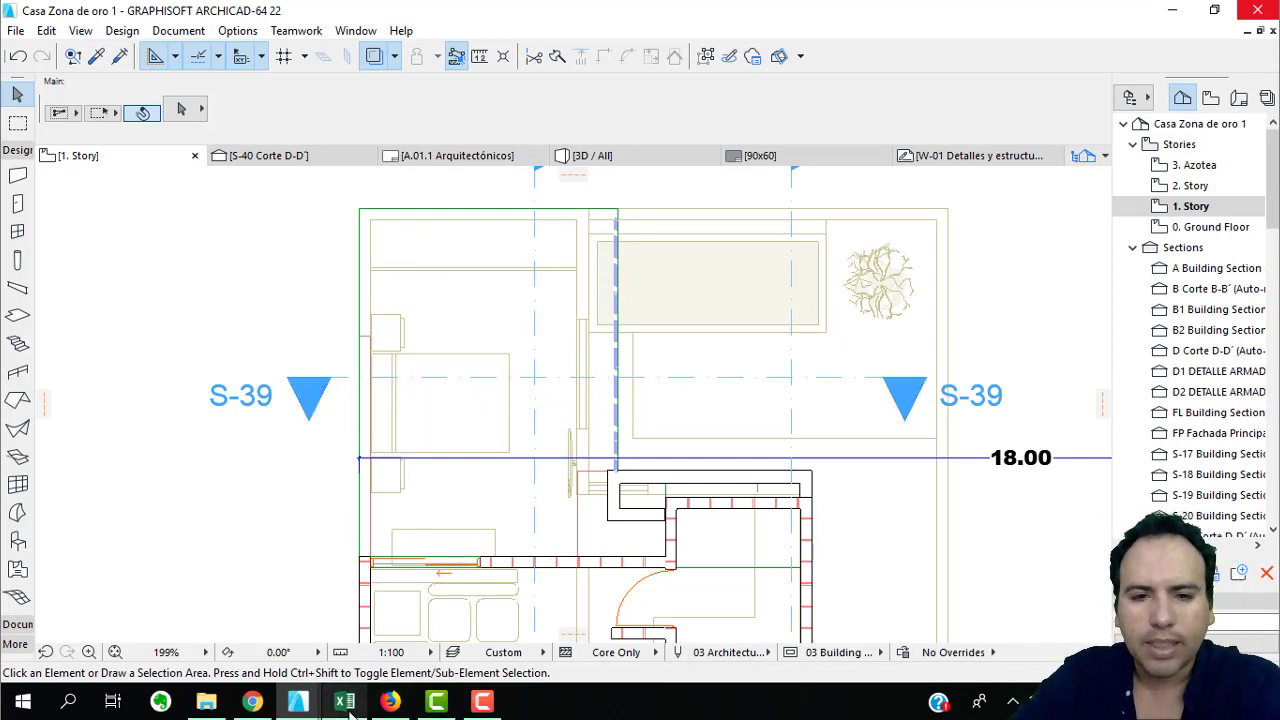
mouse_move(344, 700)
click(362, 667)
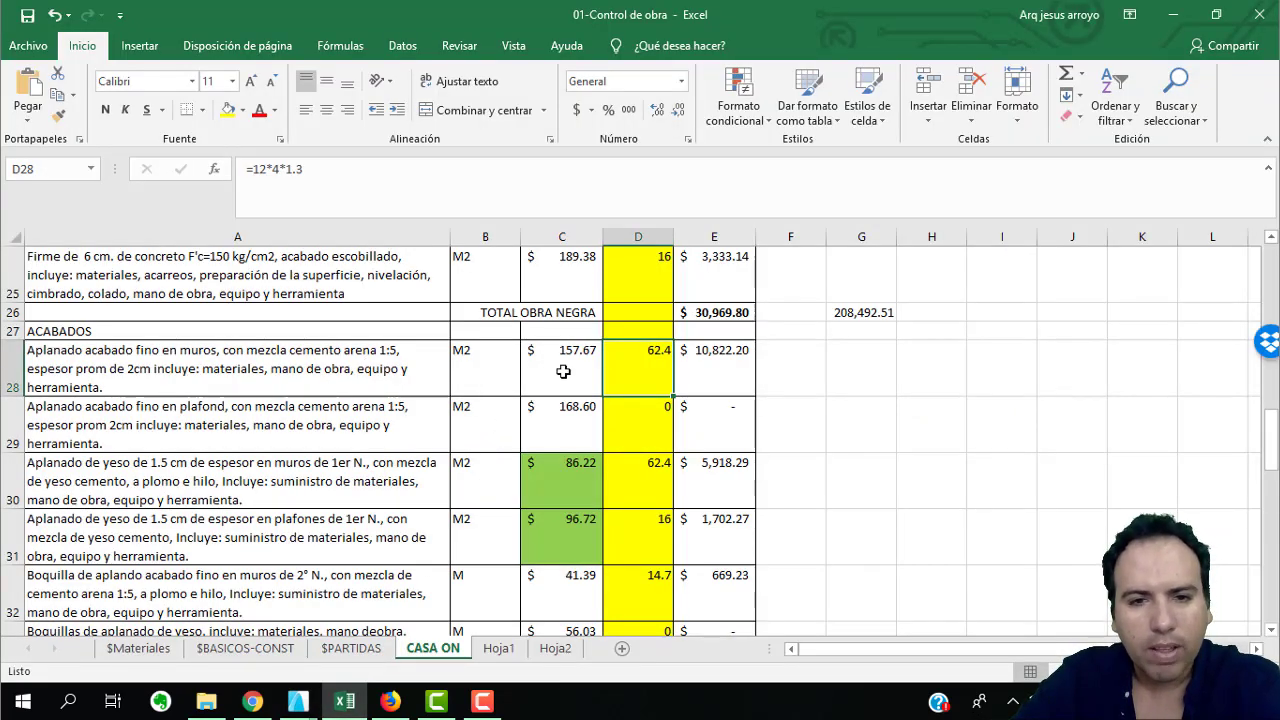
Go over the terms of D28's formula, then consult the Casa STTUTGART and Casa Zona de oro 1 plans in ARCHICAD.
click(275, 171)
double_click(277, 170)
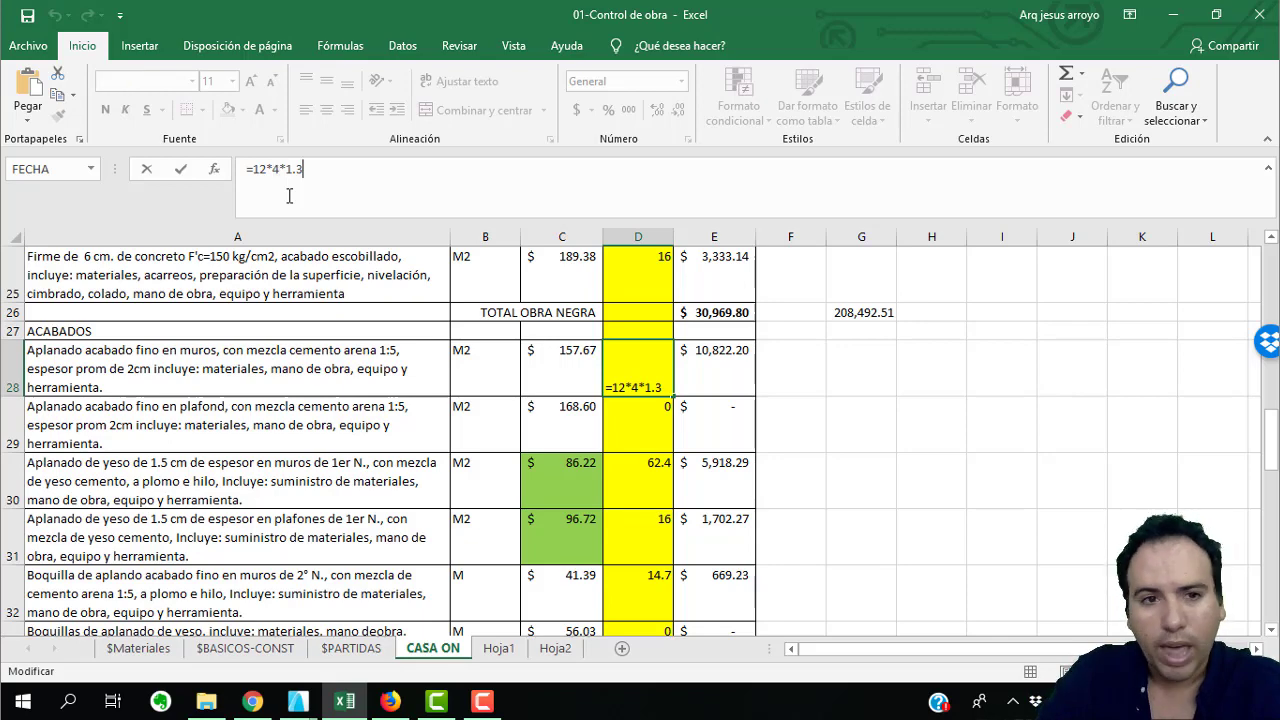
key(Return)
mouse_move(298, 701)
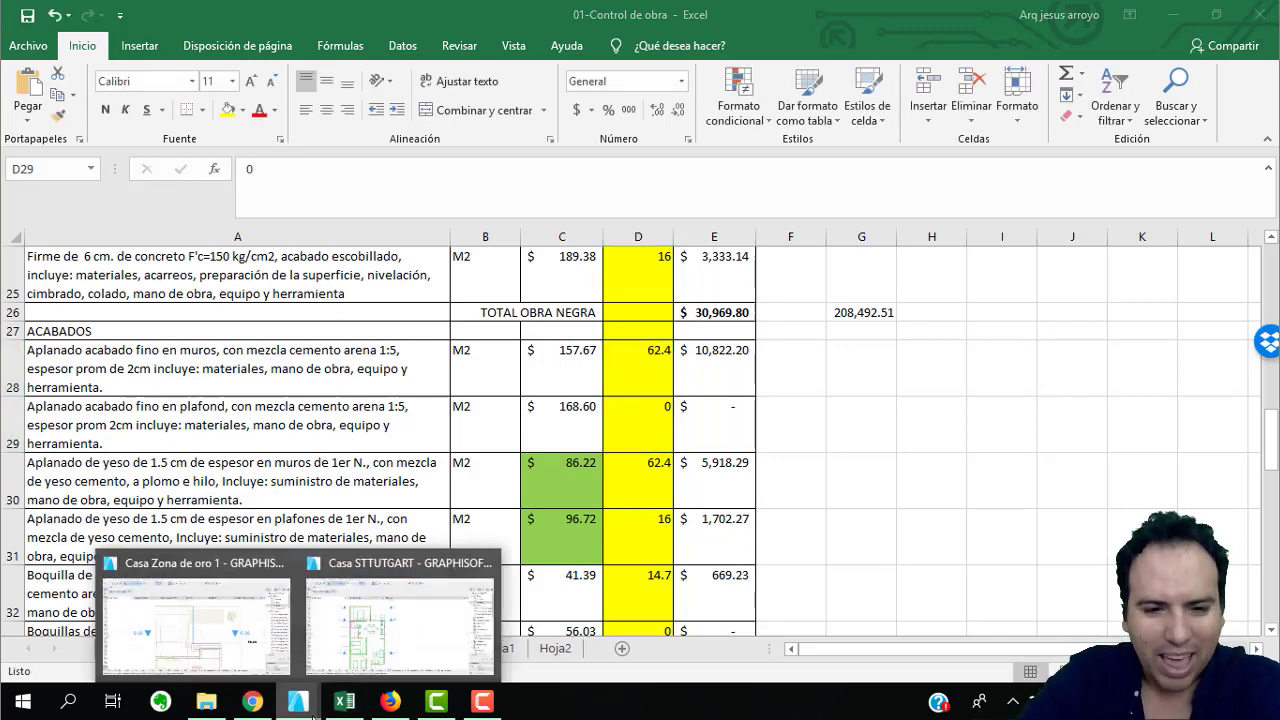
click(343, 672)
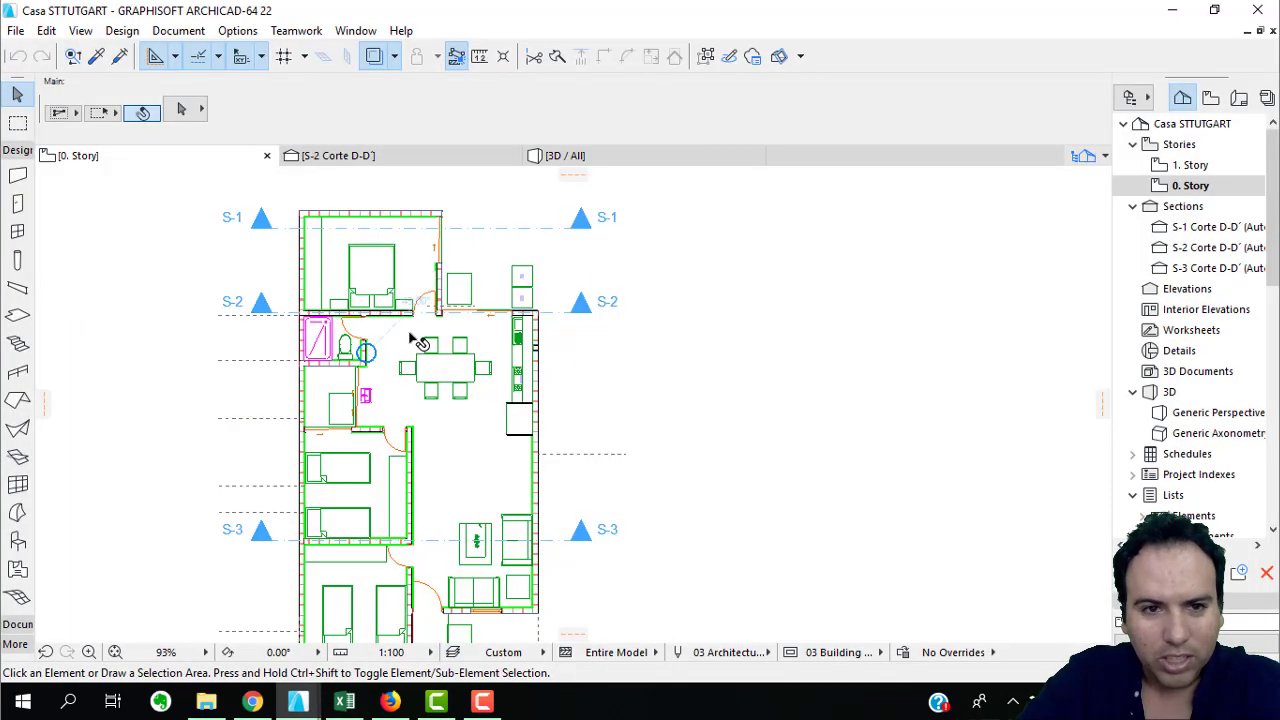
mouse_move(298, 701)
click(270, 663)
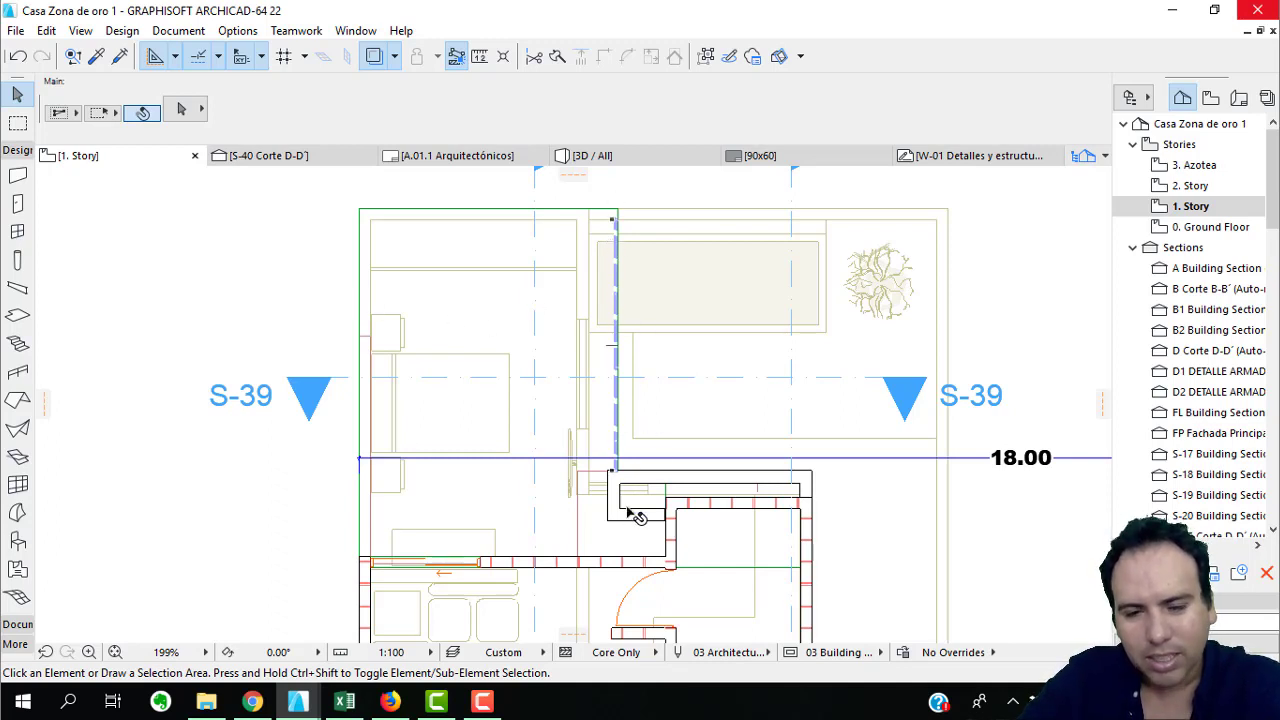
Switch back to the Excel budget and examine the factor 4 in the wall plaster formula in D28.
click(345, 702)
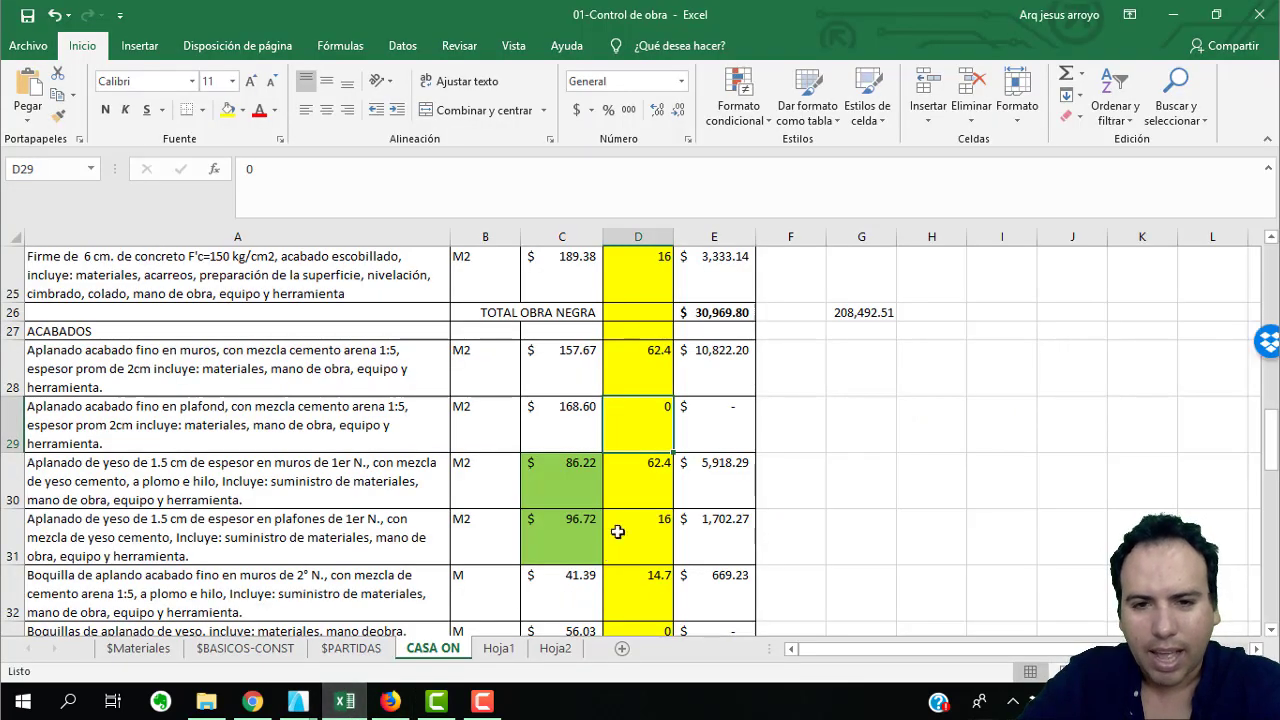
click(636, 384)
key(F2)
click(273, 171)
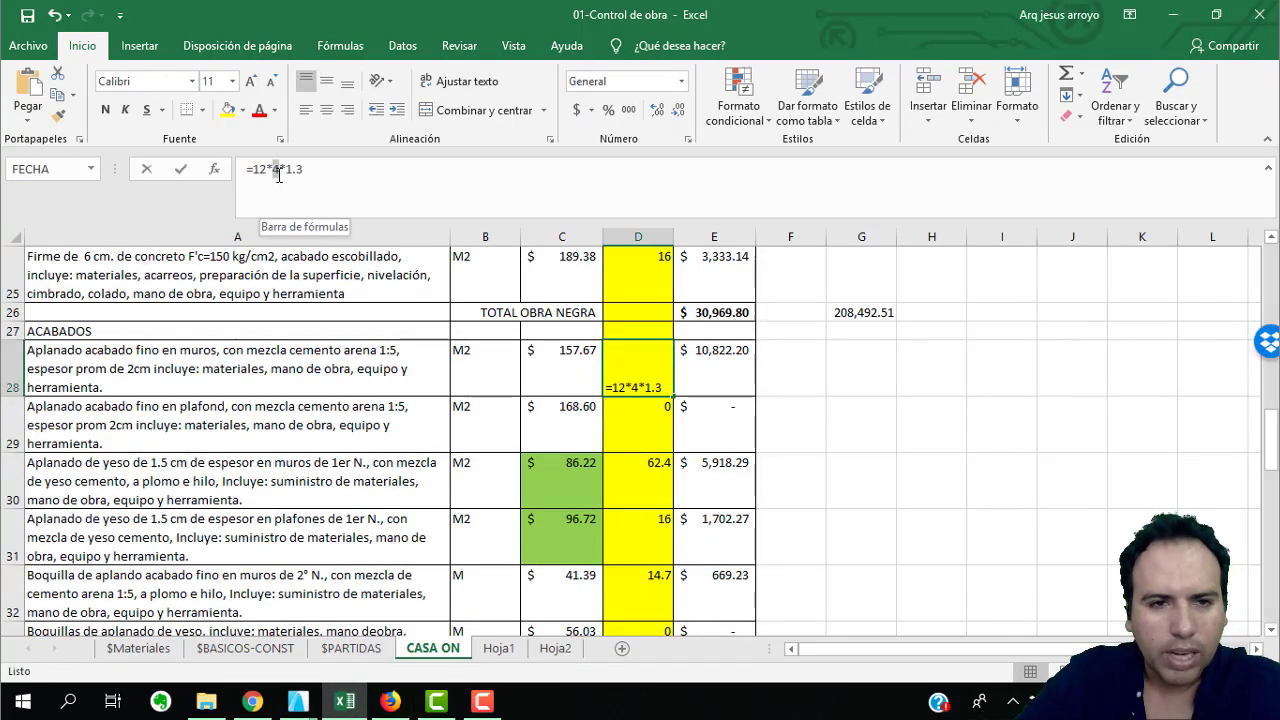
key(Return)
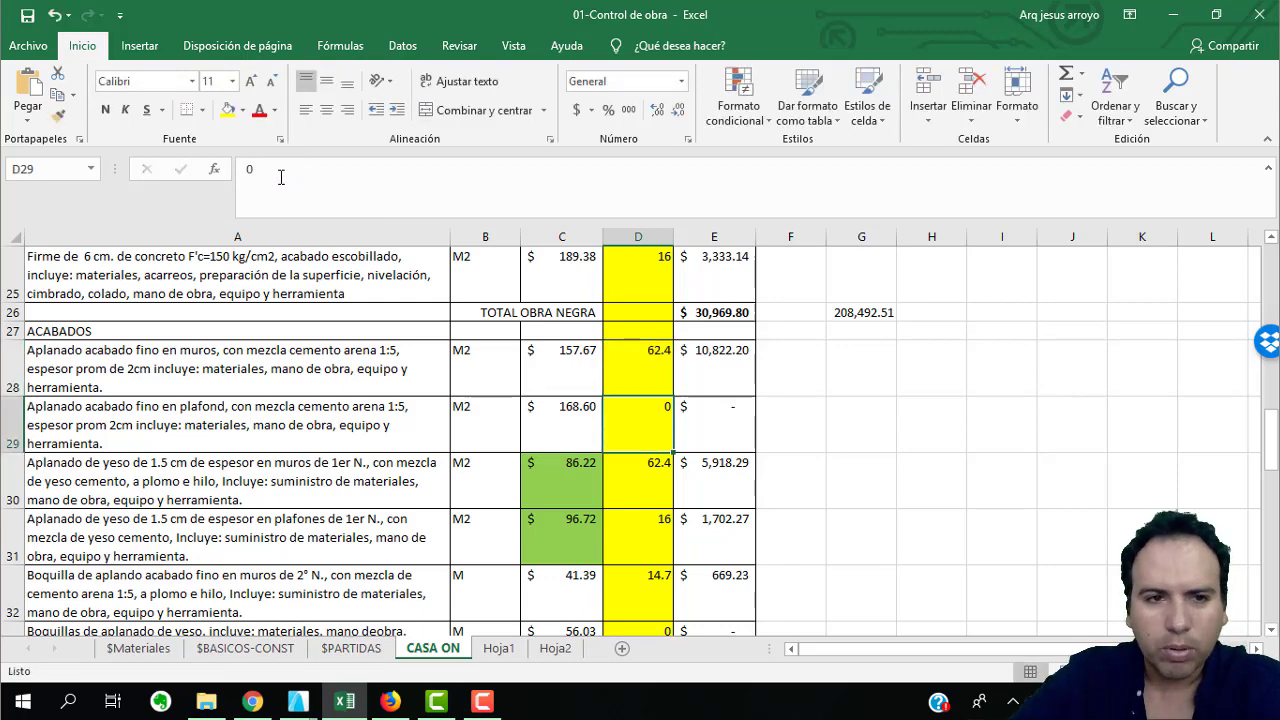
click(642, 366)
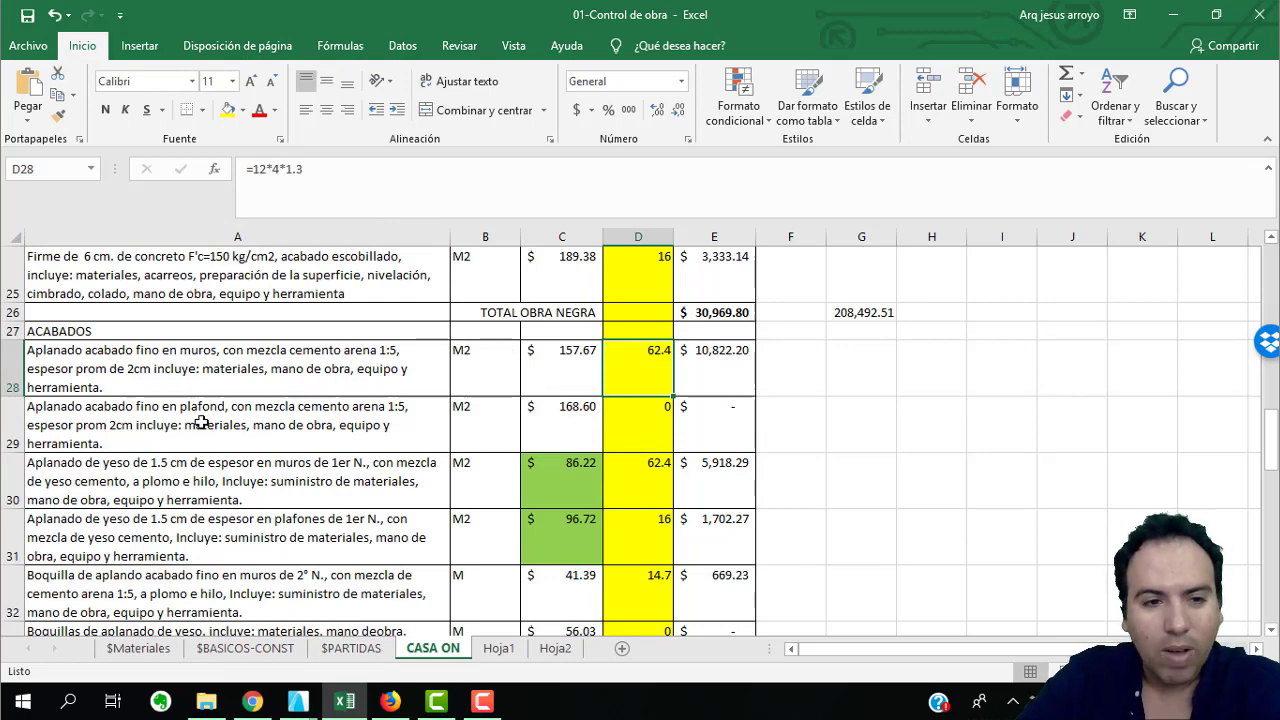
Review the ceiling cement plaster quantity in D29 and the wall and ceiling gypsum plaster quantities in D30 and D31.
click(628, 411)
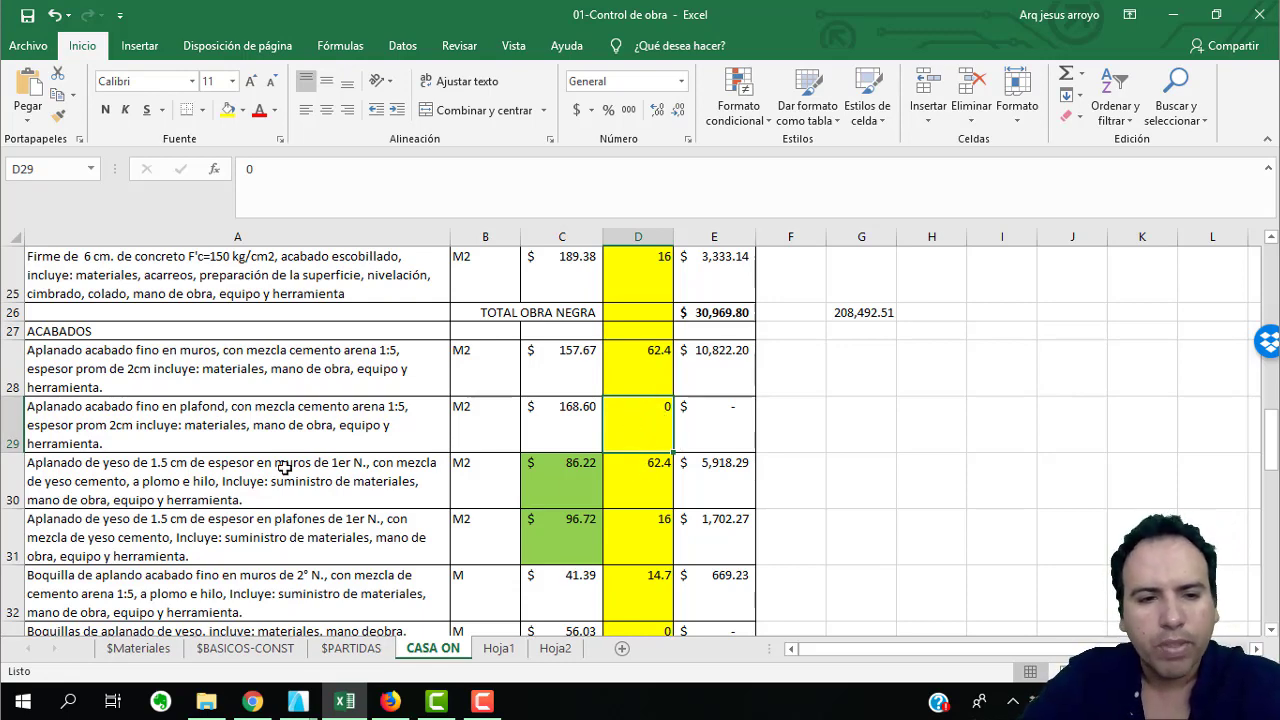
click(621, 464)
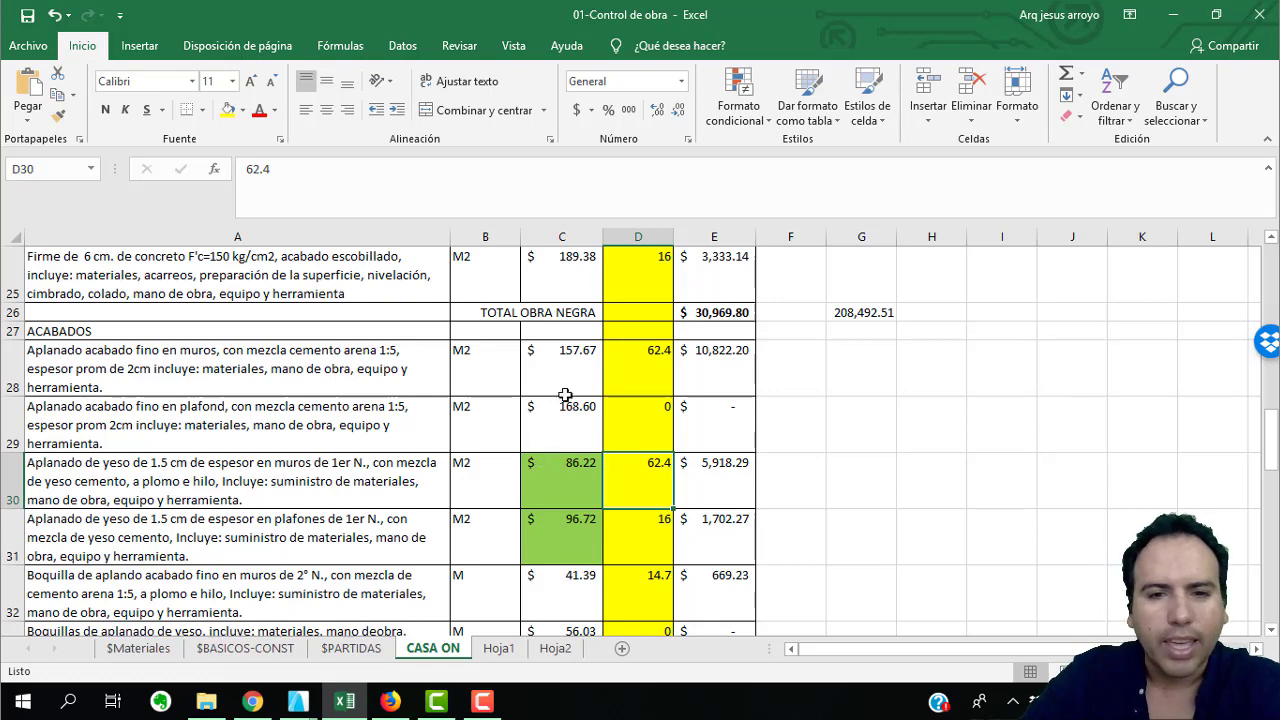
scroll(623, 501, down, 1)
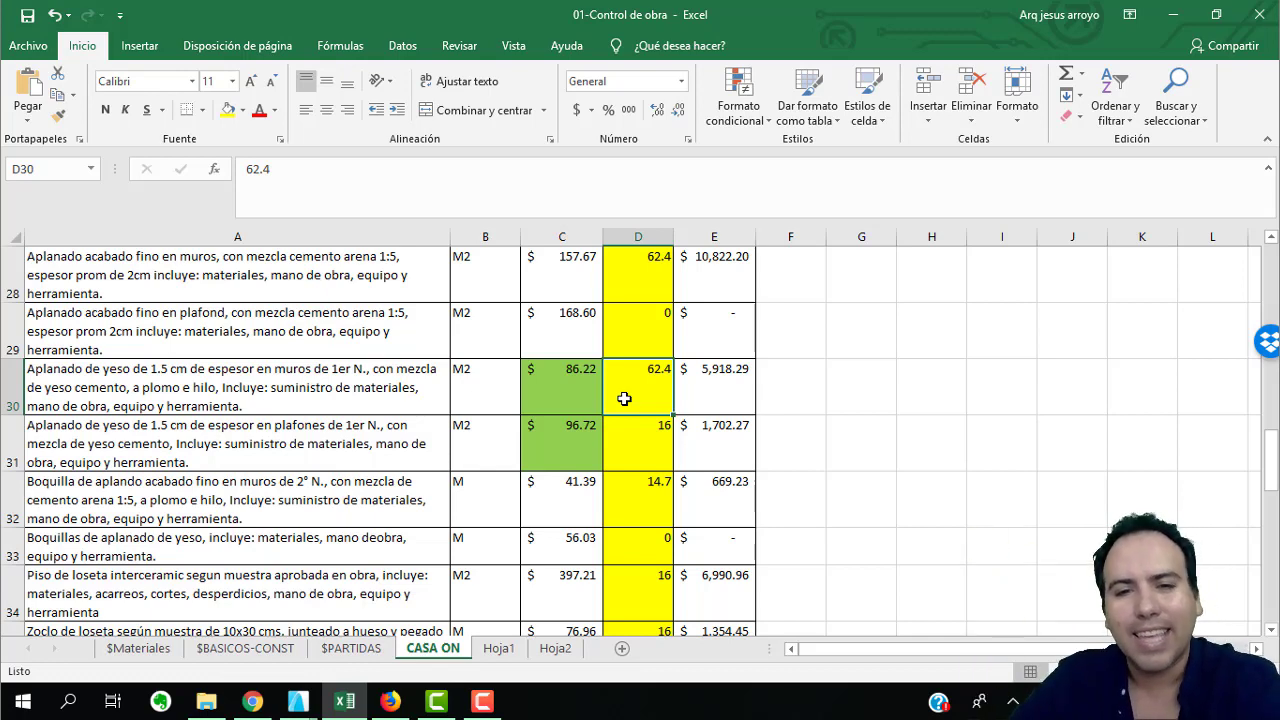
click(627, 432)
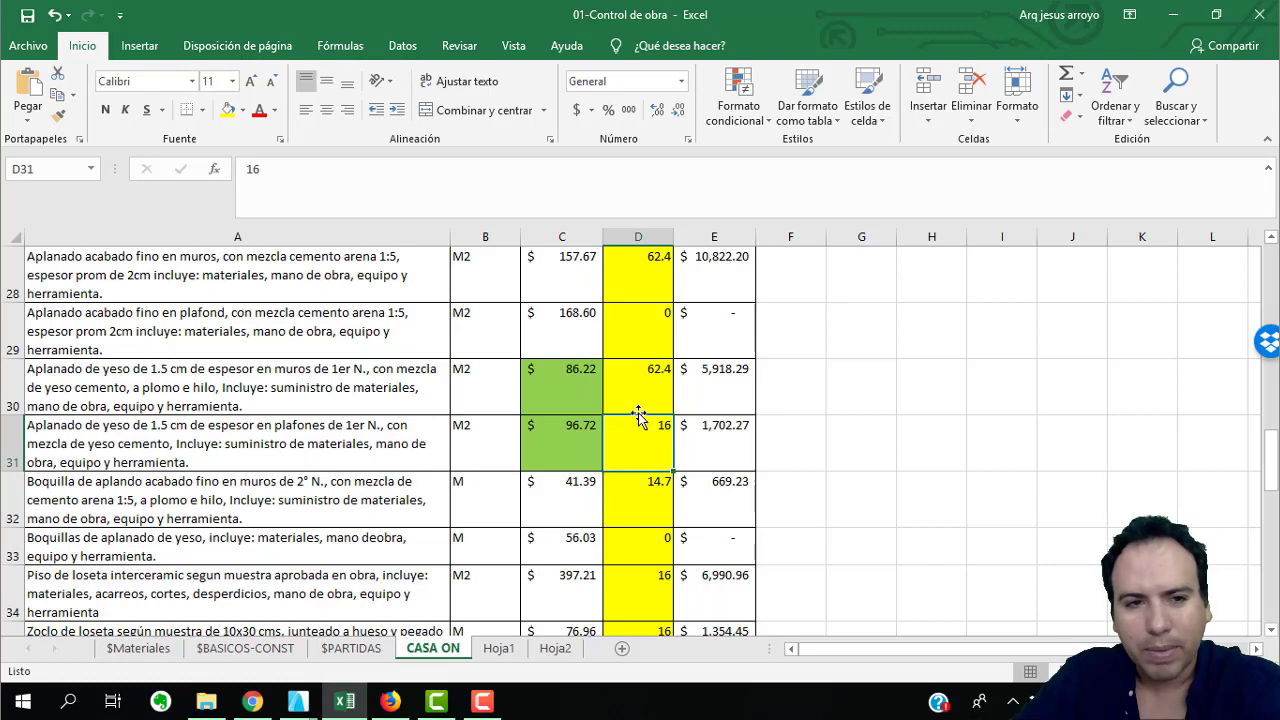
scroll(637, 417, up, 1)
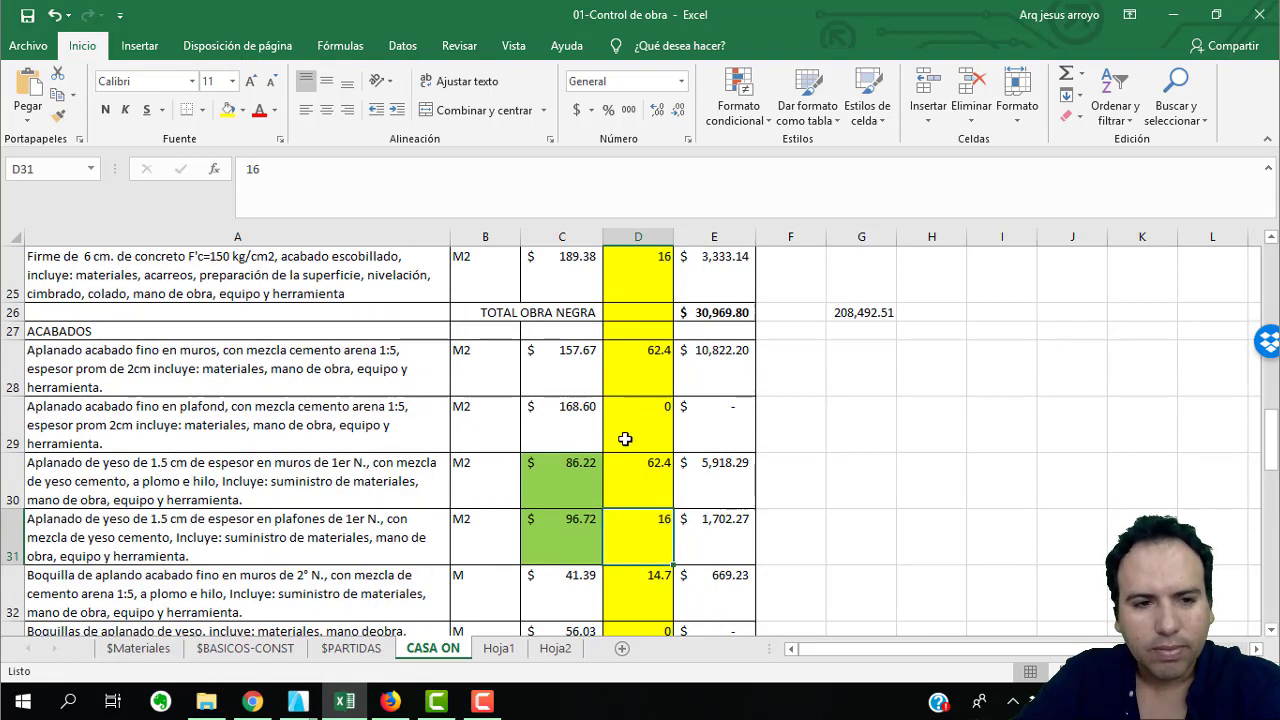
scroll(666, 523, down, 1)
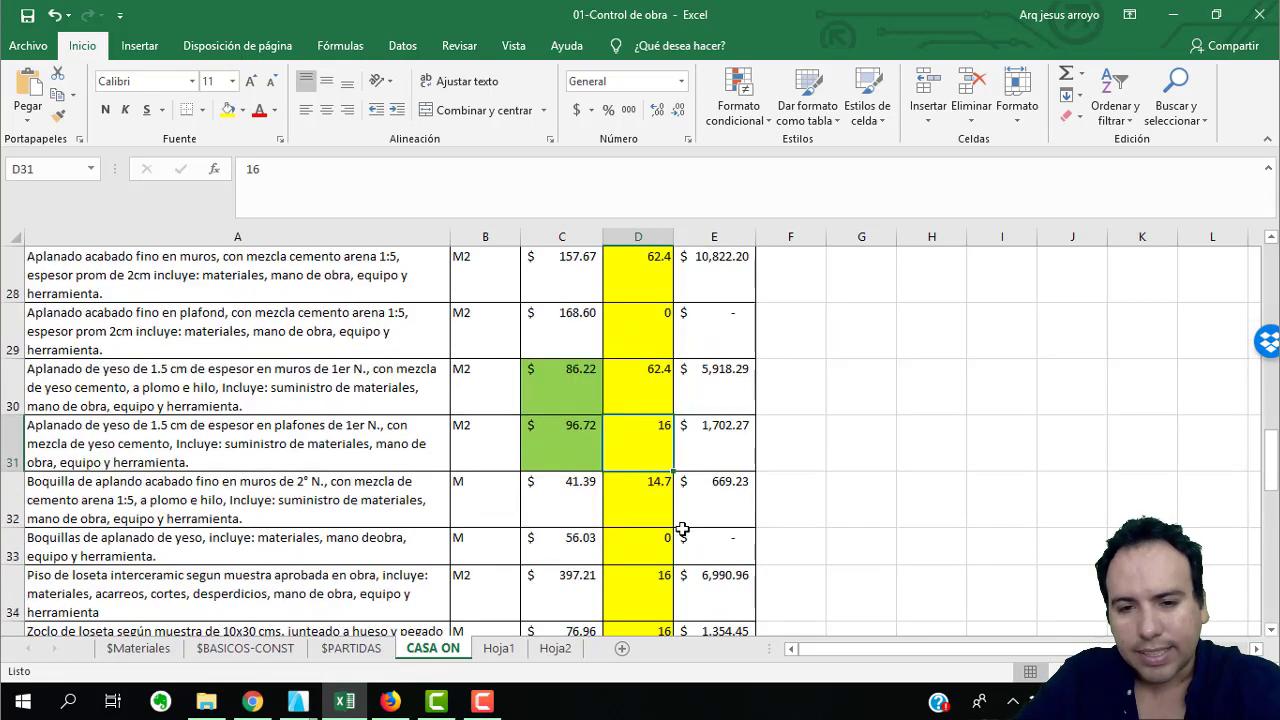
Inspect the boquilla length formula in D32 and check the door and window openings on the ARCHICAD plan Casa Zona de oro 1.
click(654, 513)
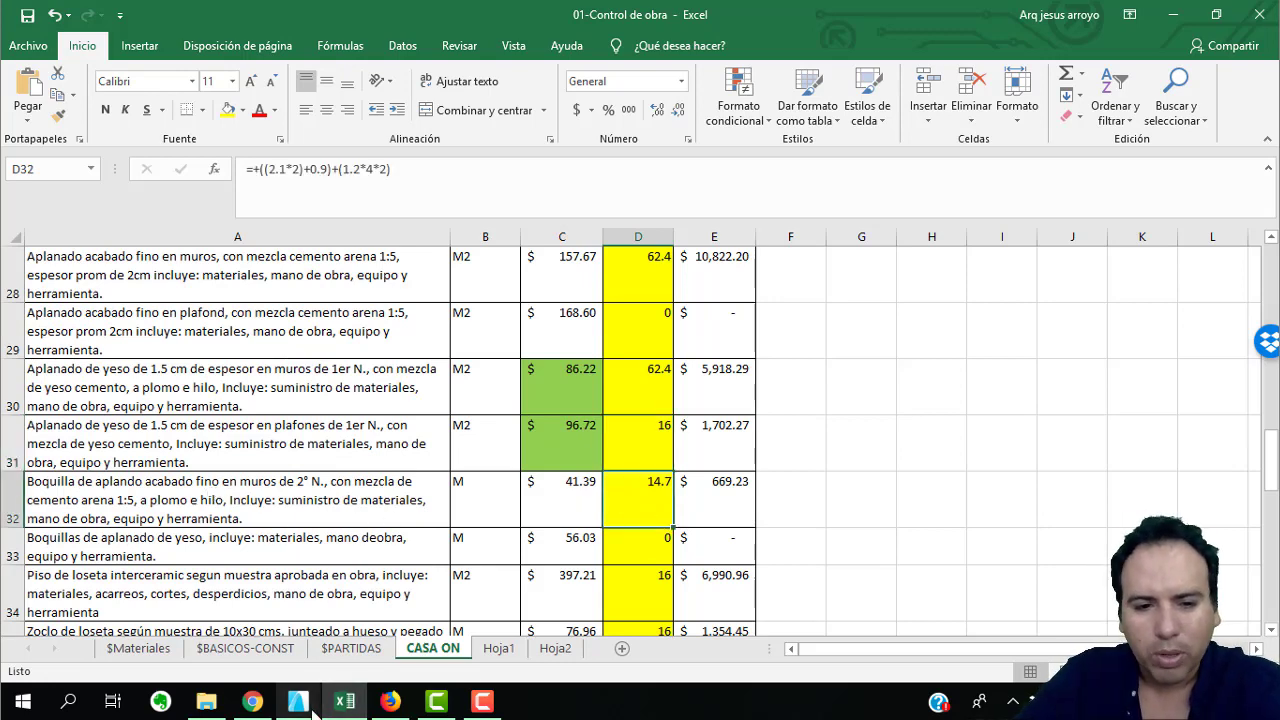
mouse_move(308, 708)
click(400, 625)
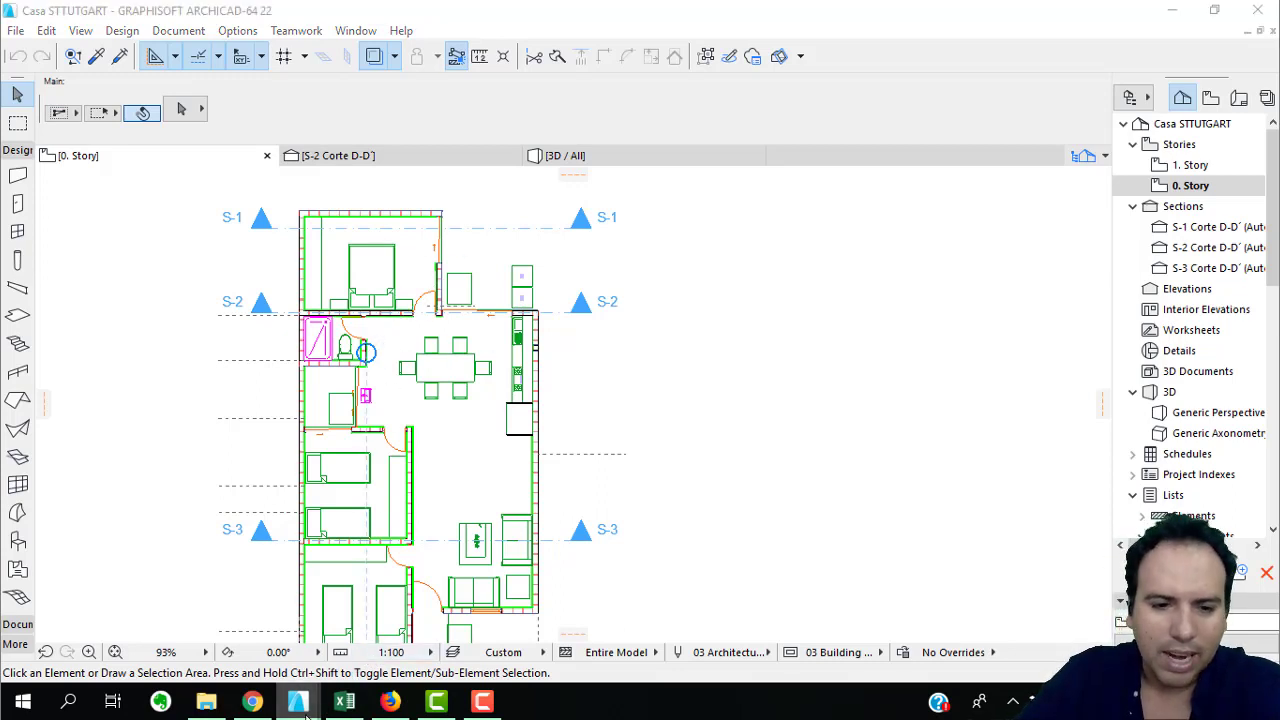
mouse_move(297, 708)
click(255, 615)
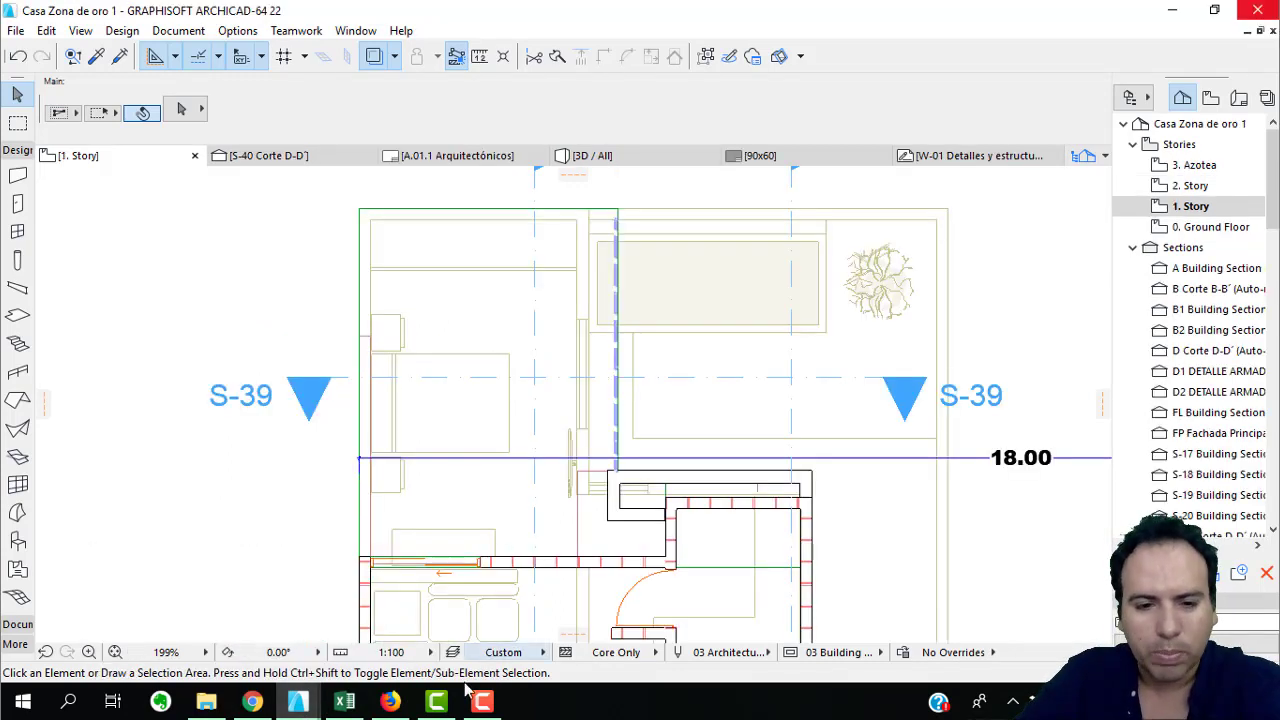
click(345, 701)
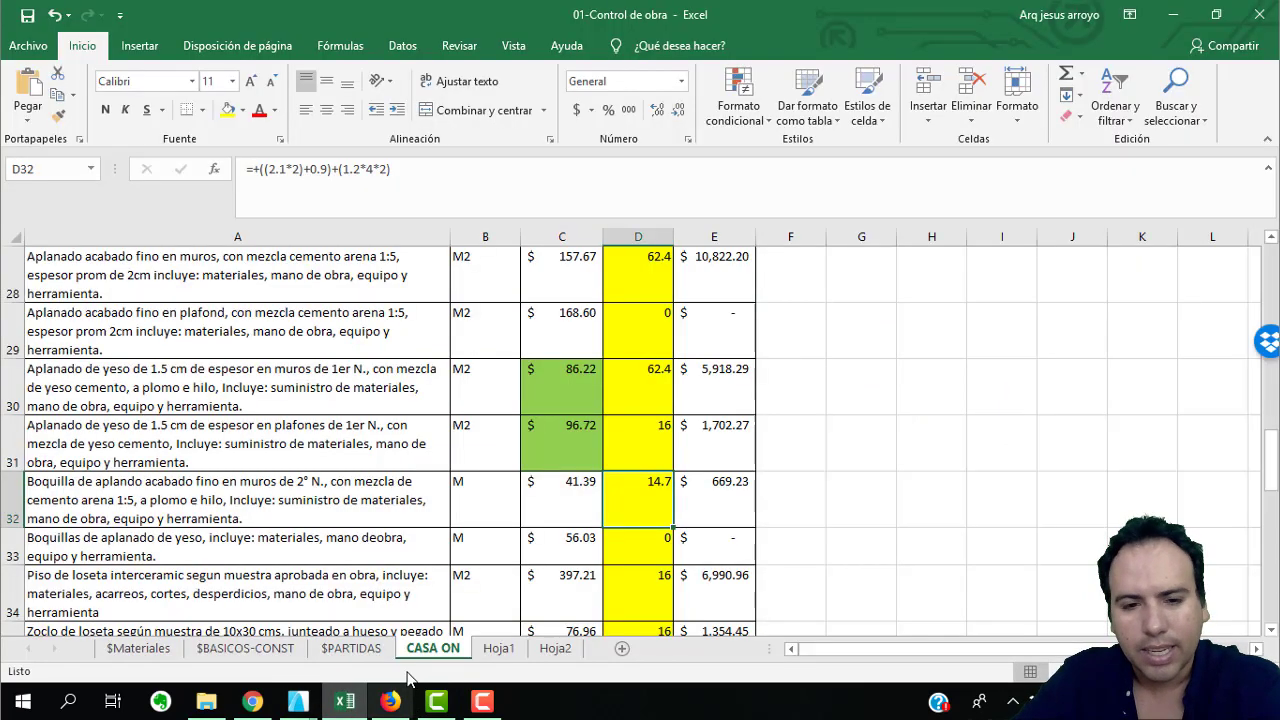
Check the interceramic floor tile quantity in D34 and the tile skirting quantity in D35.
scroll(380, 540, down, 1)
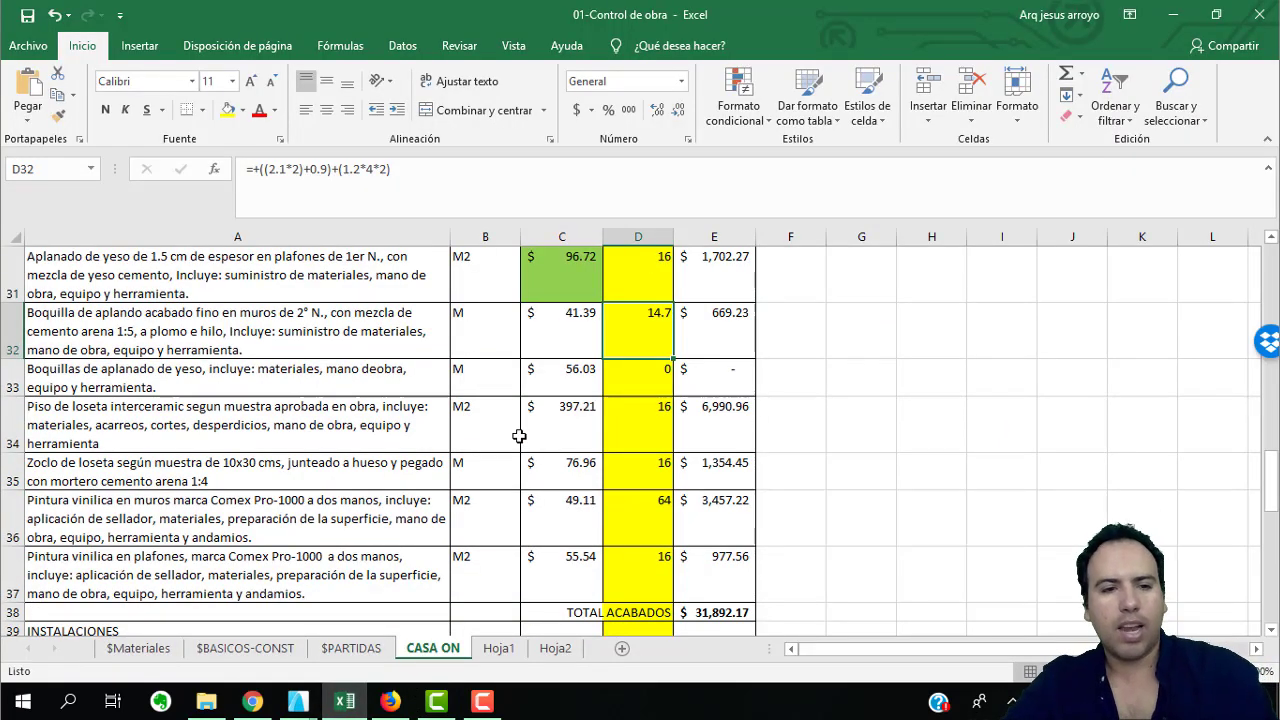
click(645, 431)
click(646, 468)
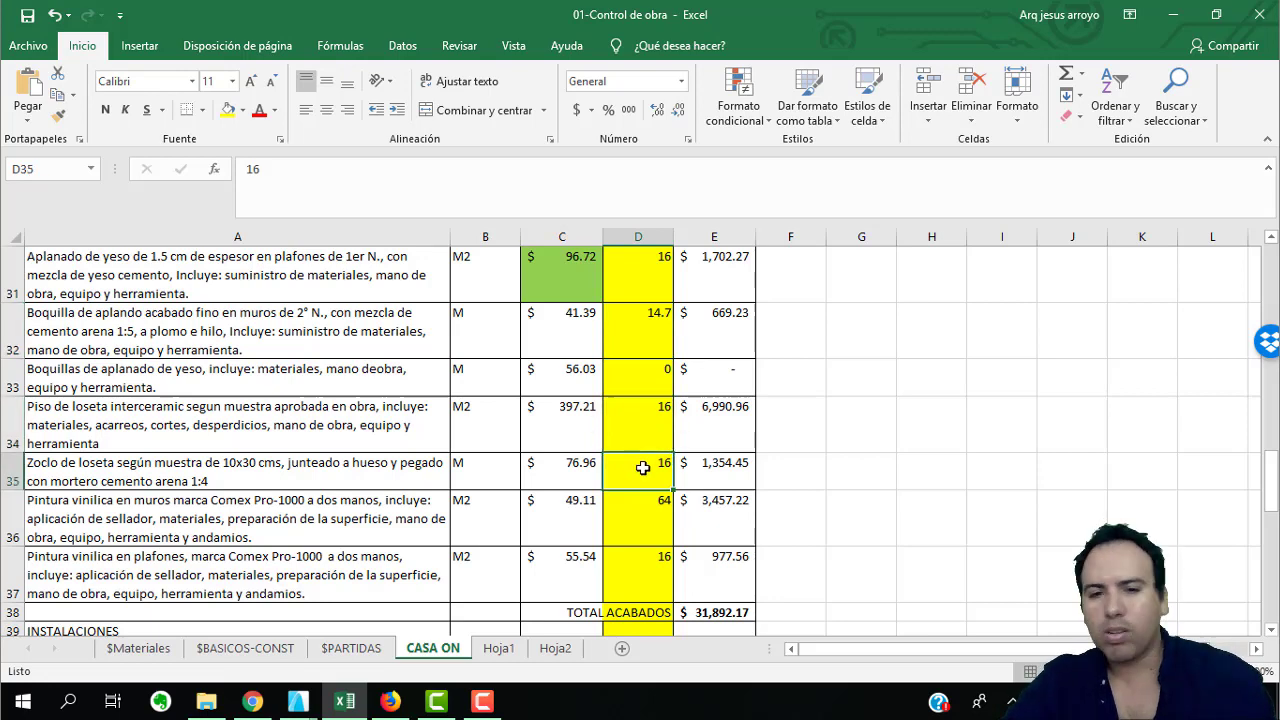
scroll(646, 468, down, 1)
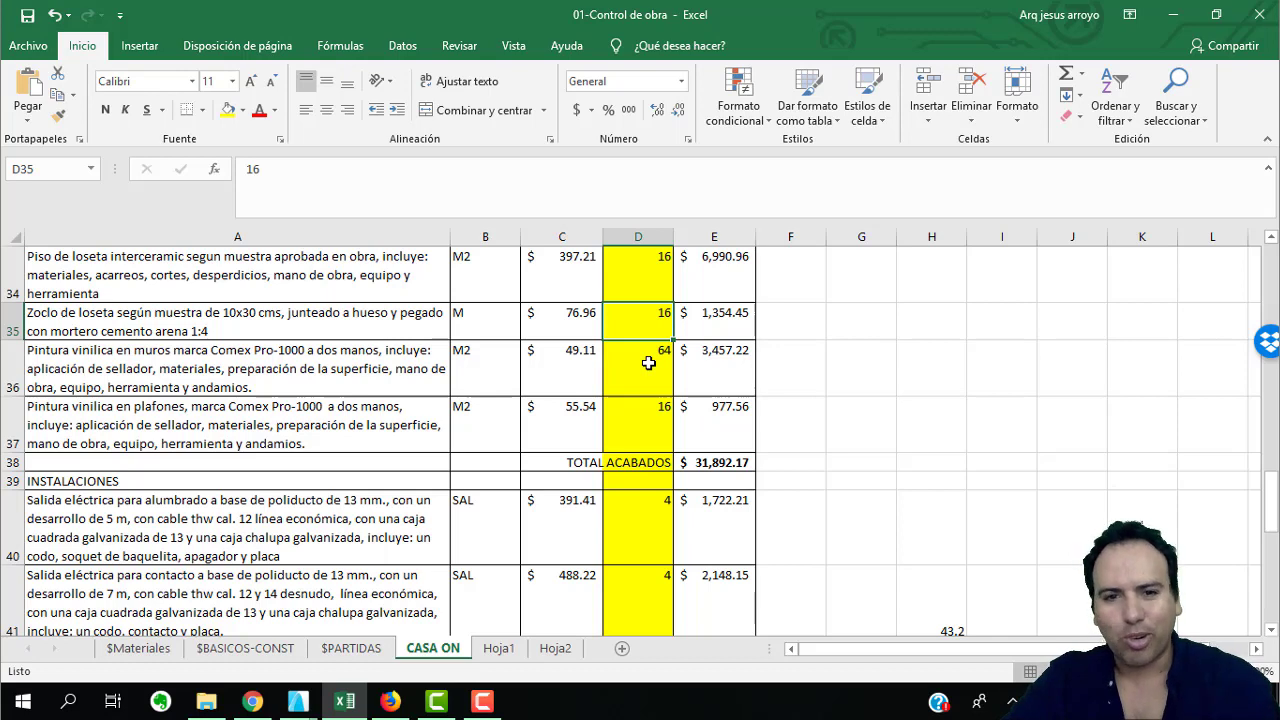
Check the vinyl paint quantities for walls in D36 and for ceilings in D37.
click(640, 364)
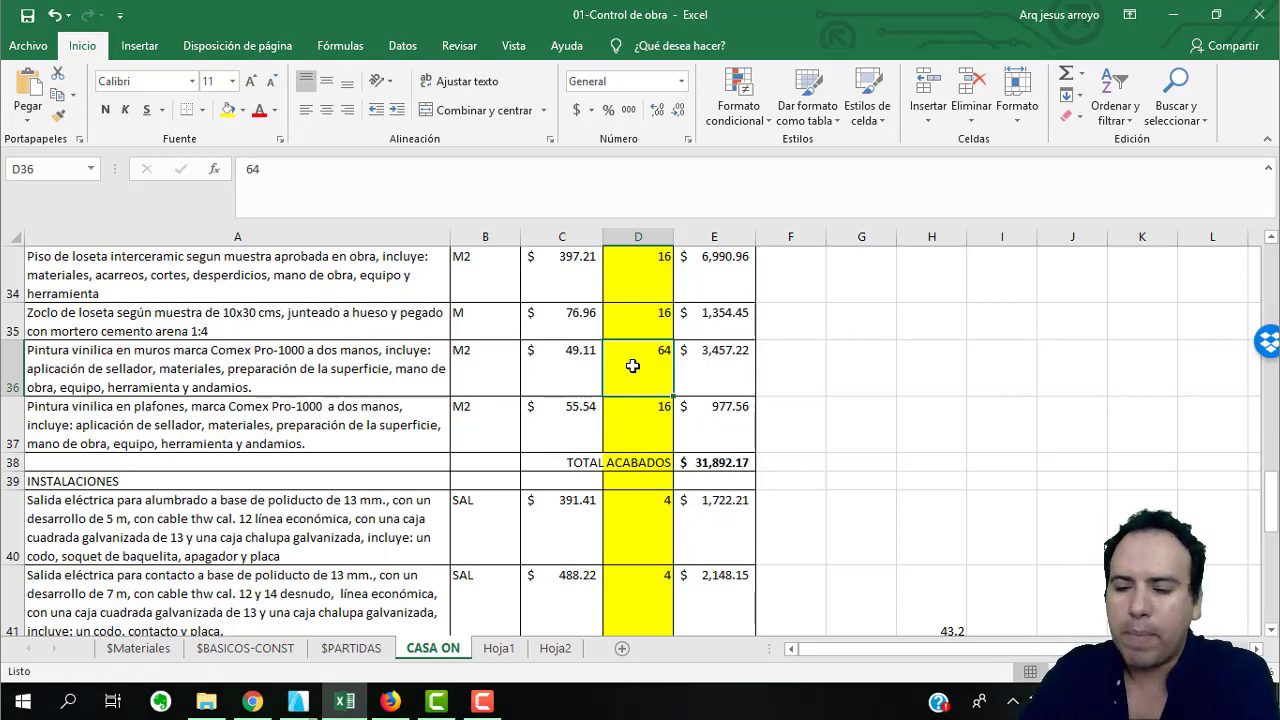
key(End)
key(Down)
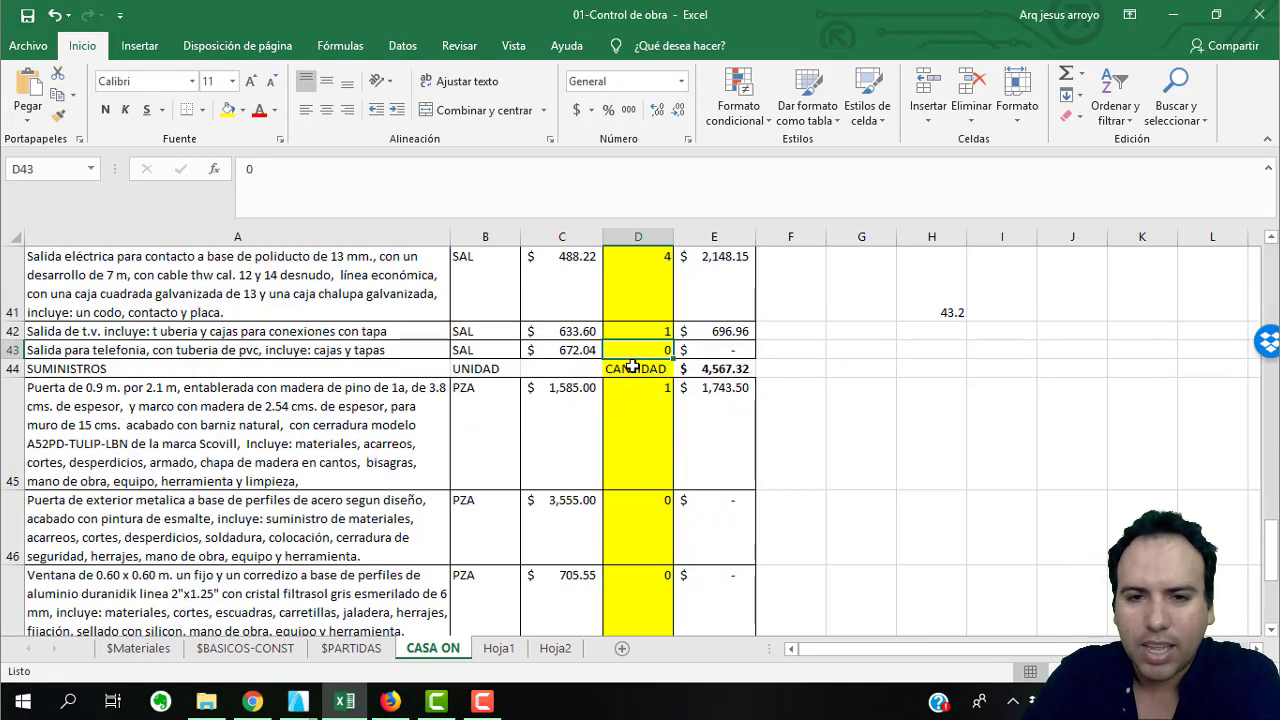
scroll(633, 367, up, 2)
click(650, 326)
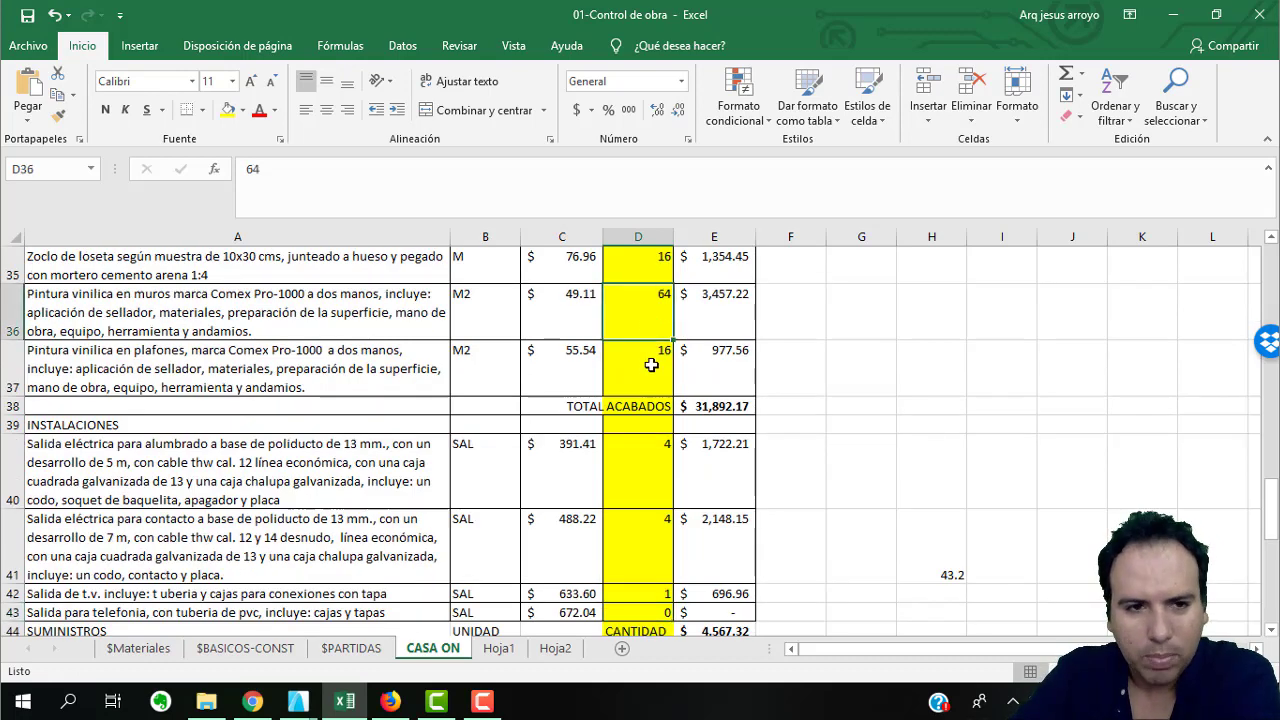
click(651, 366)
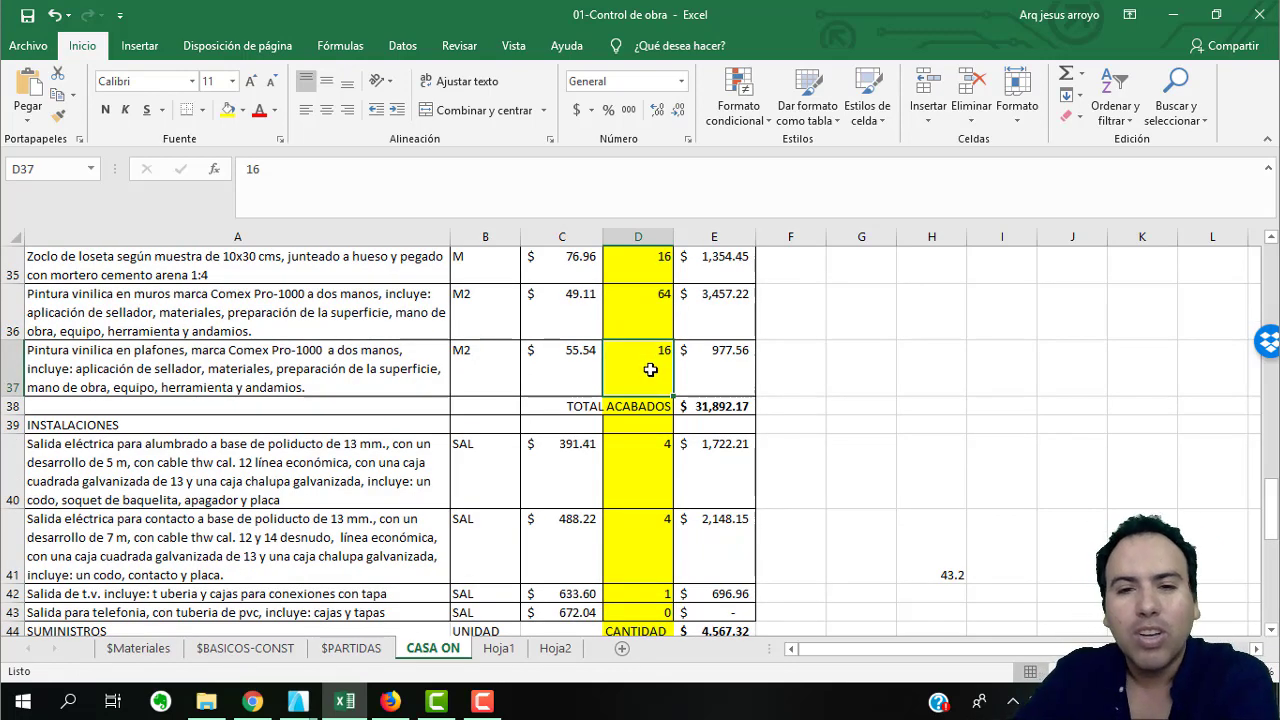
Check the wall paint quantity in D36, the wooden door quantity in D45 and the budget totals at the end of the sheet.
click(652, 312)
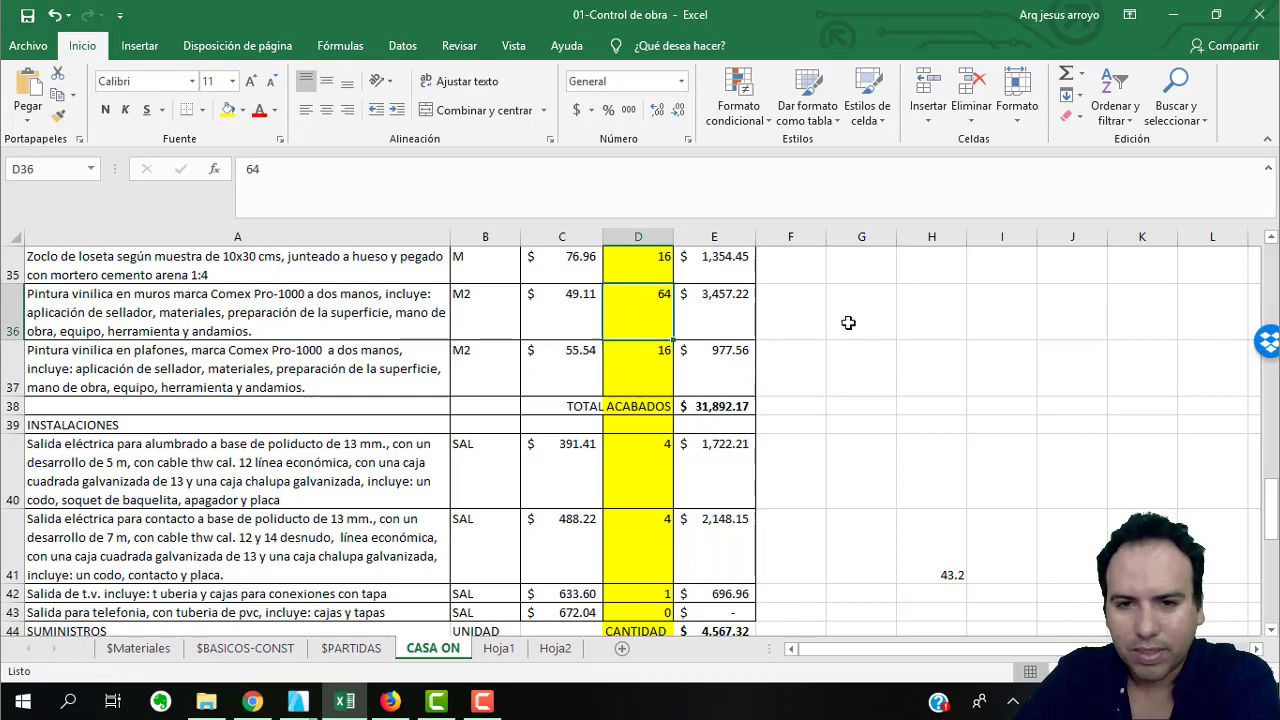
click(848, 323)
click(657, 322)
key(End)
scroll(633, 319, down, 3)
click(633, 319)
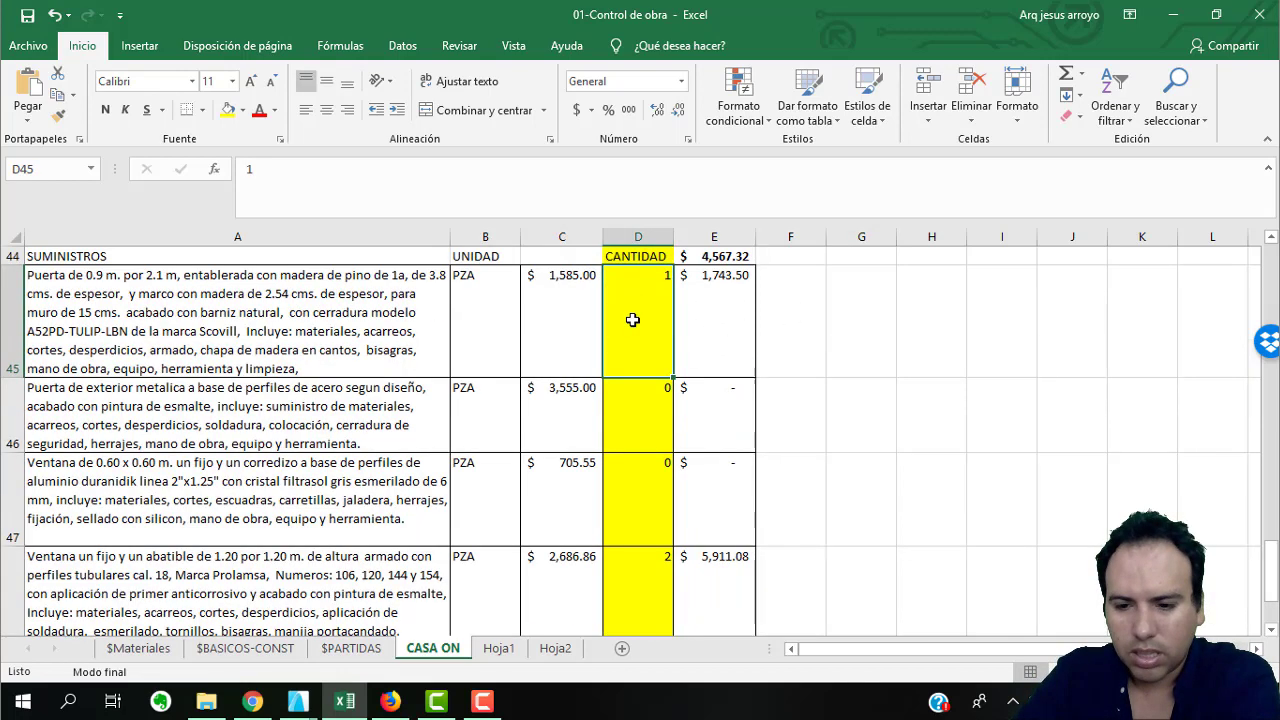
scroll(828, 491, down, 6)
scroll(790, 490, up, 9)
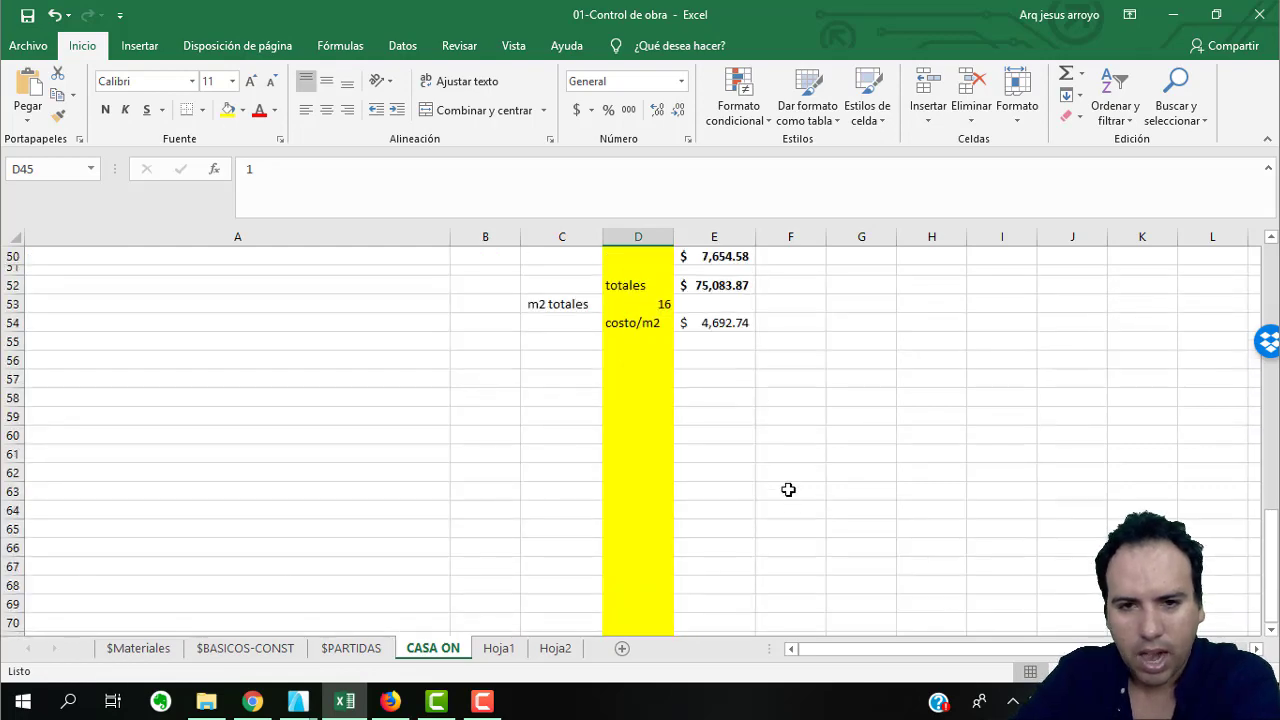
scroll(788, 489, up, 1)
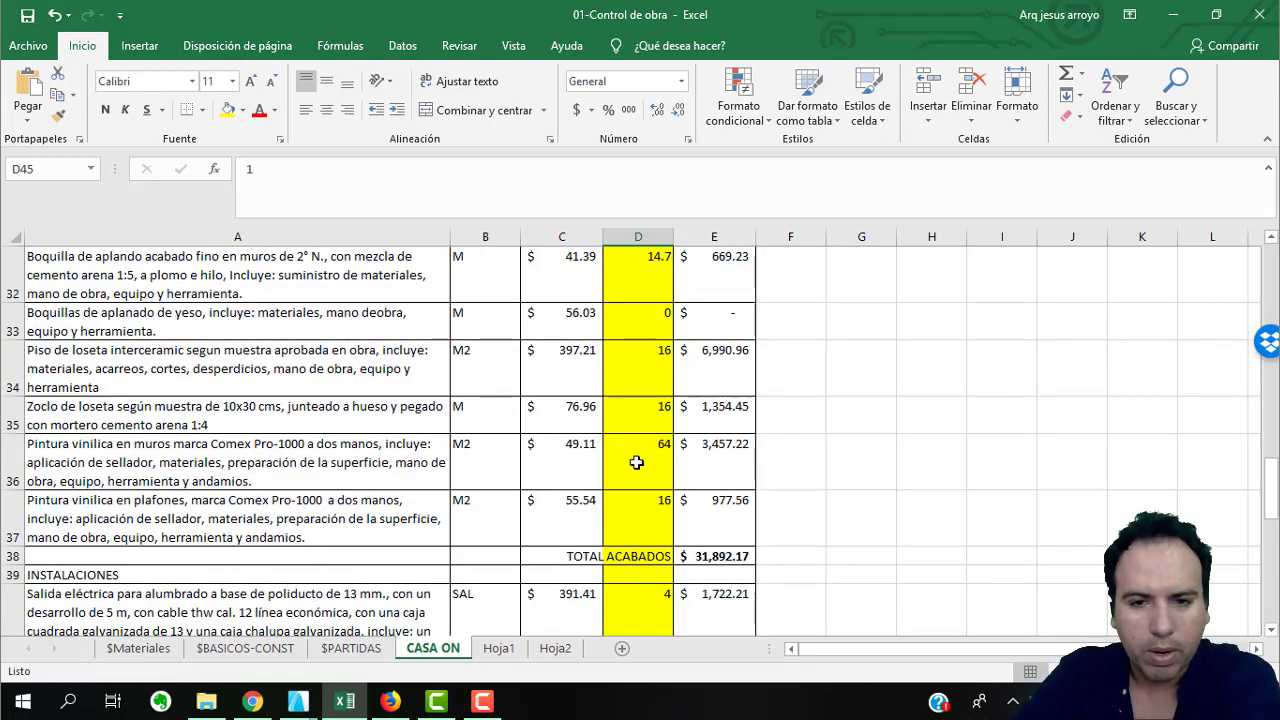
Try 130 as the wall paint quantity in D36, undo the change and check the ceiling paint quantity in D37.
click(636, 461)
text(130)
key(Return)
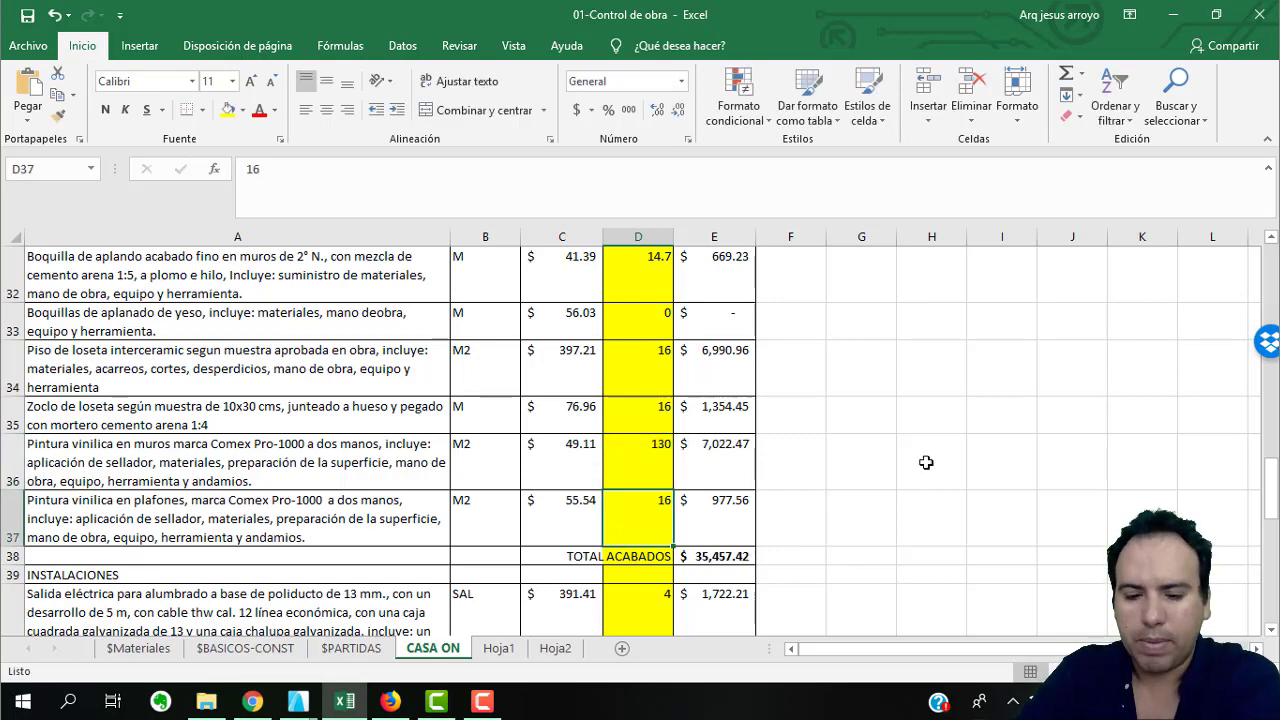
key(ctrl+z)
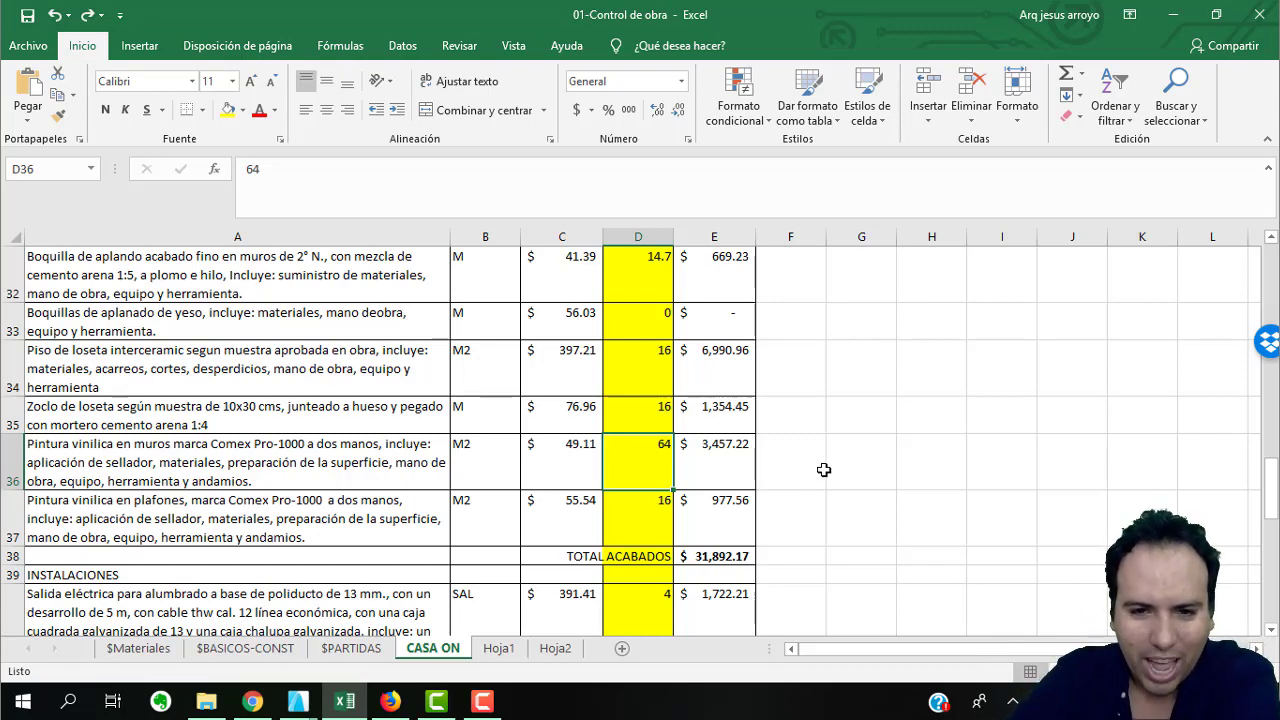
click(823, 470)
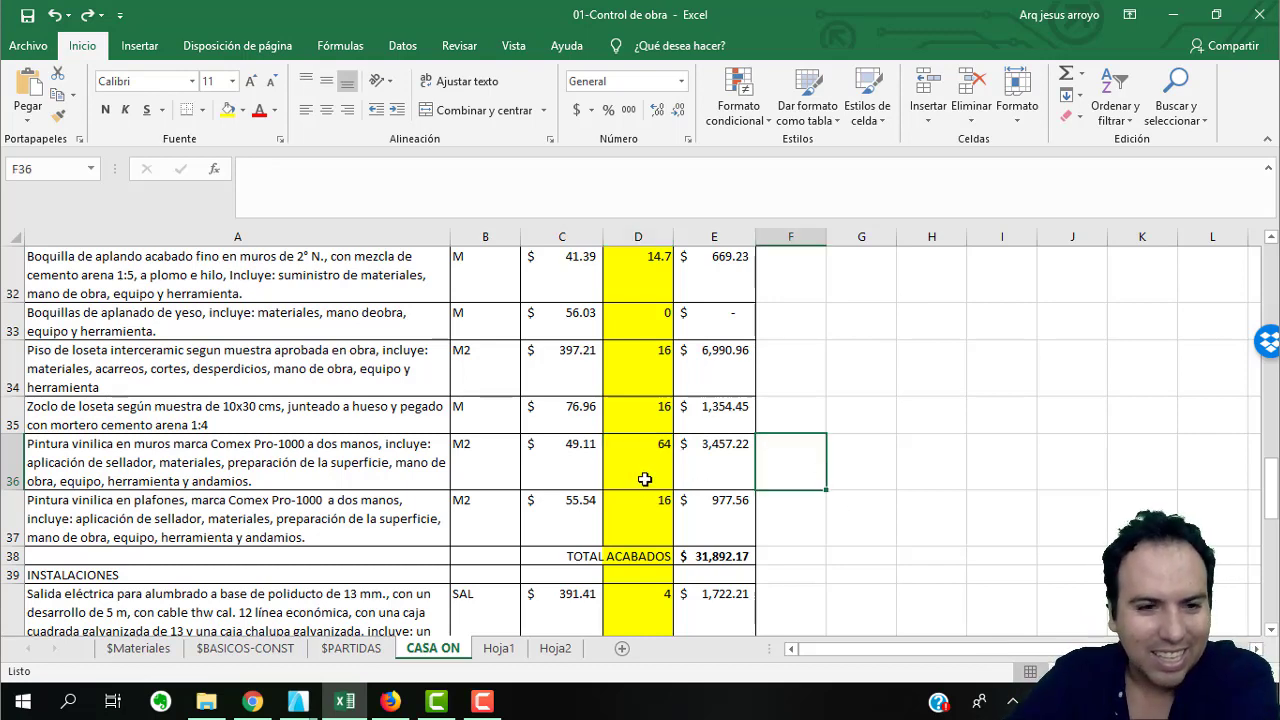
click(635, 511)
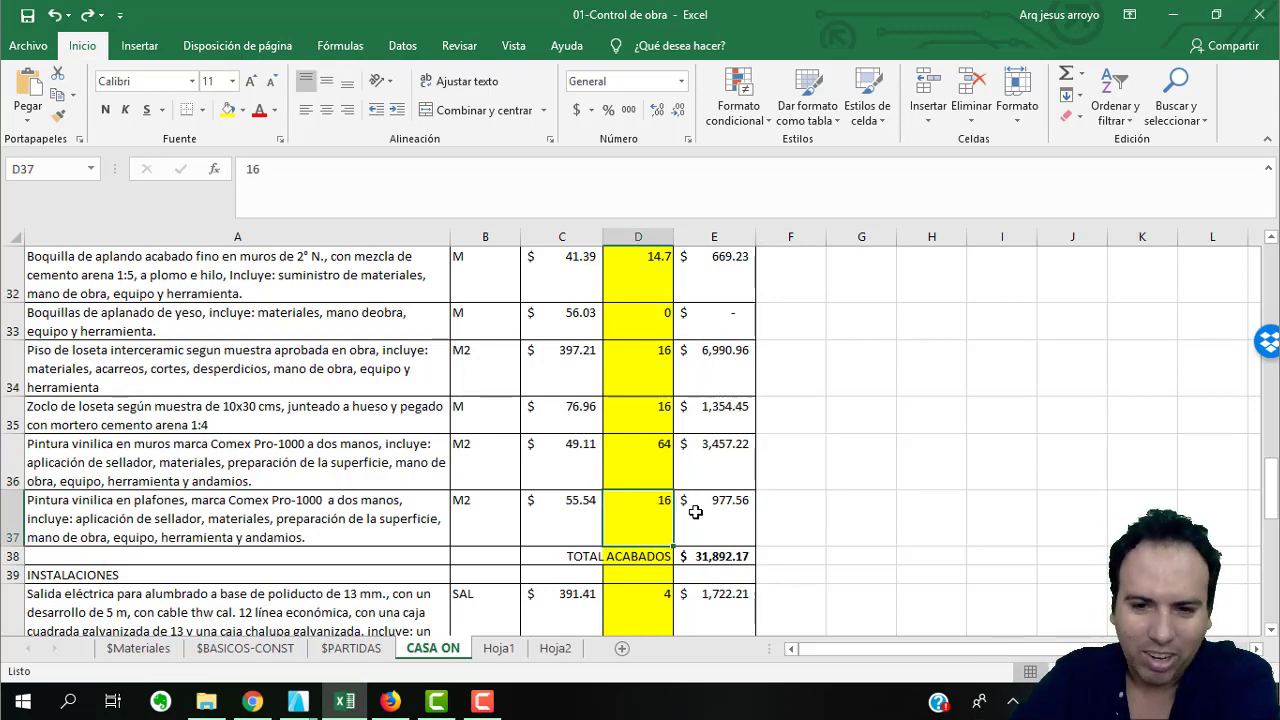
Try 3 as the electrical lighting outlet quantity in D40 and undo the change.
scroll(645, 510, down, 1)
click(642, 481)
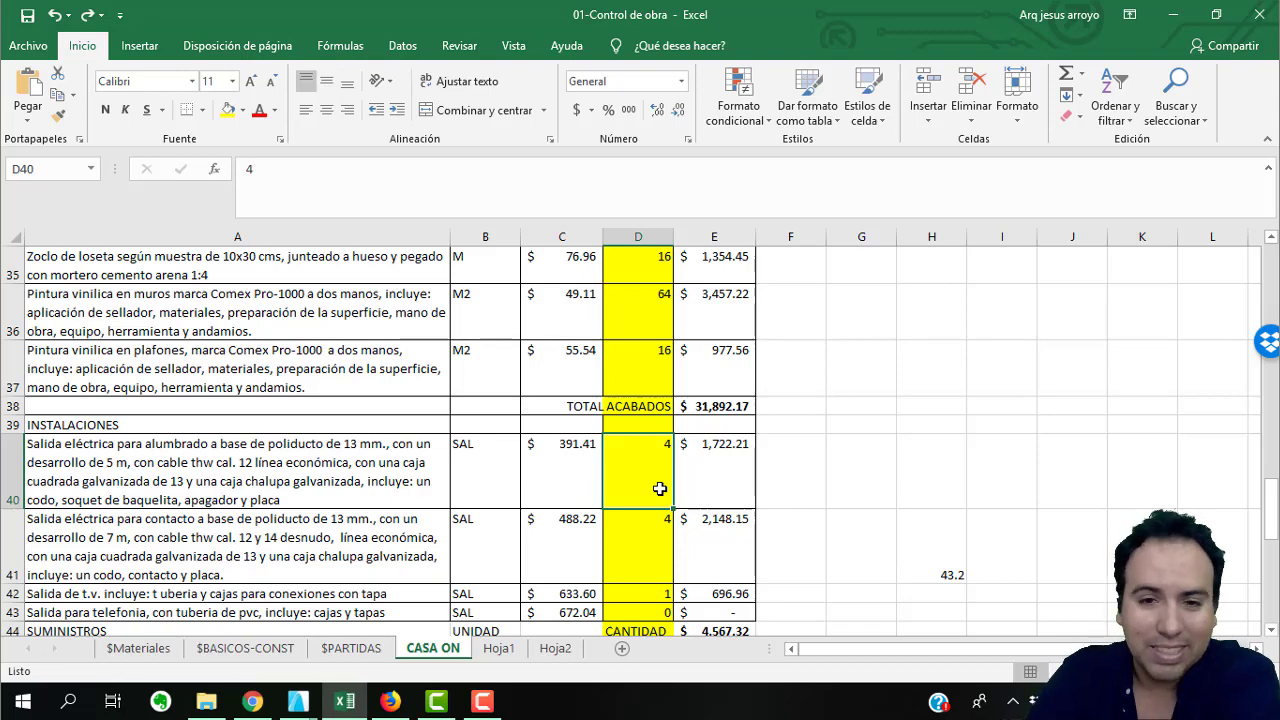
text(3)
key(Return)
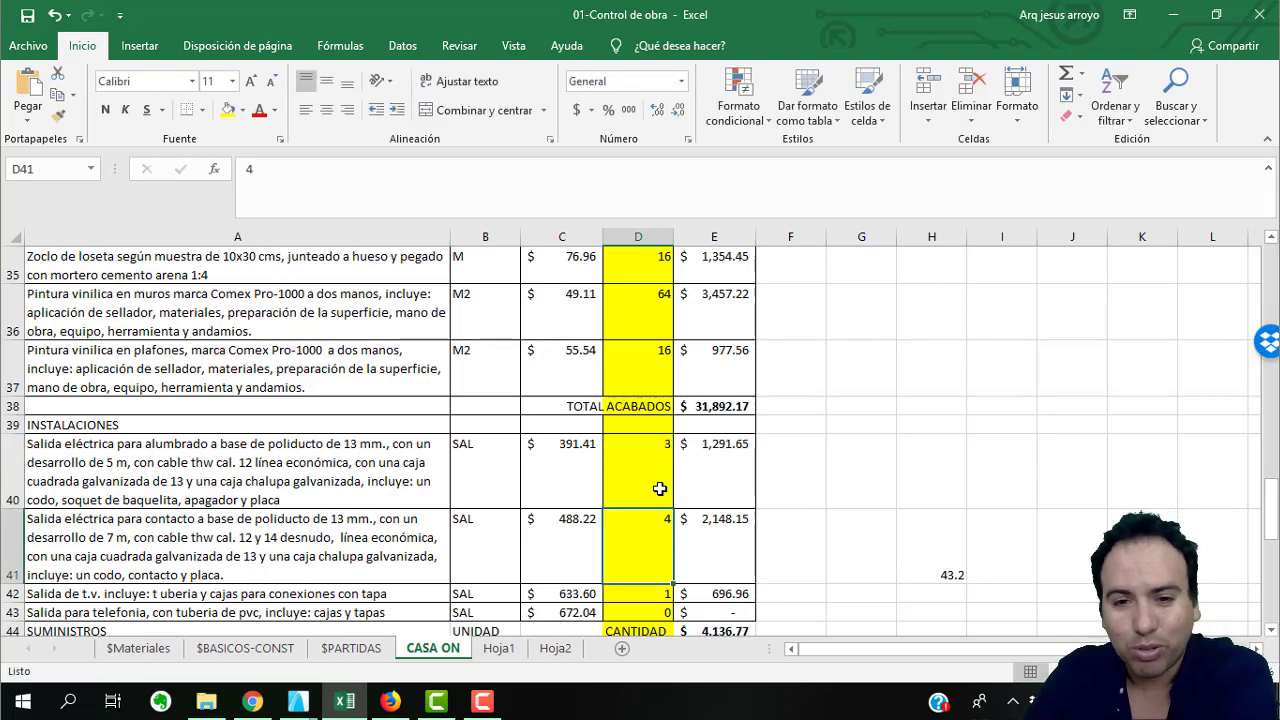
key(ctrl+z)
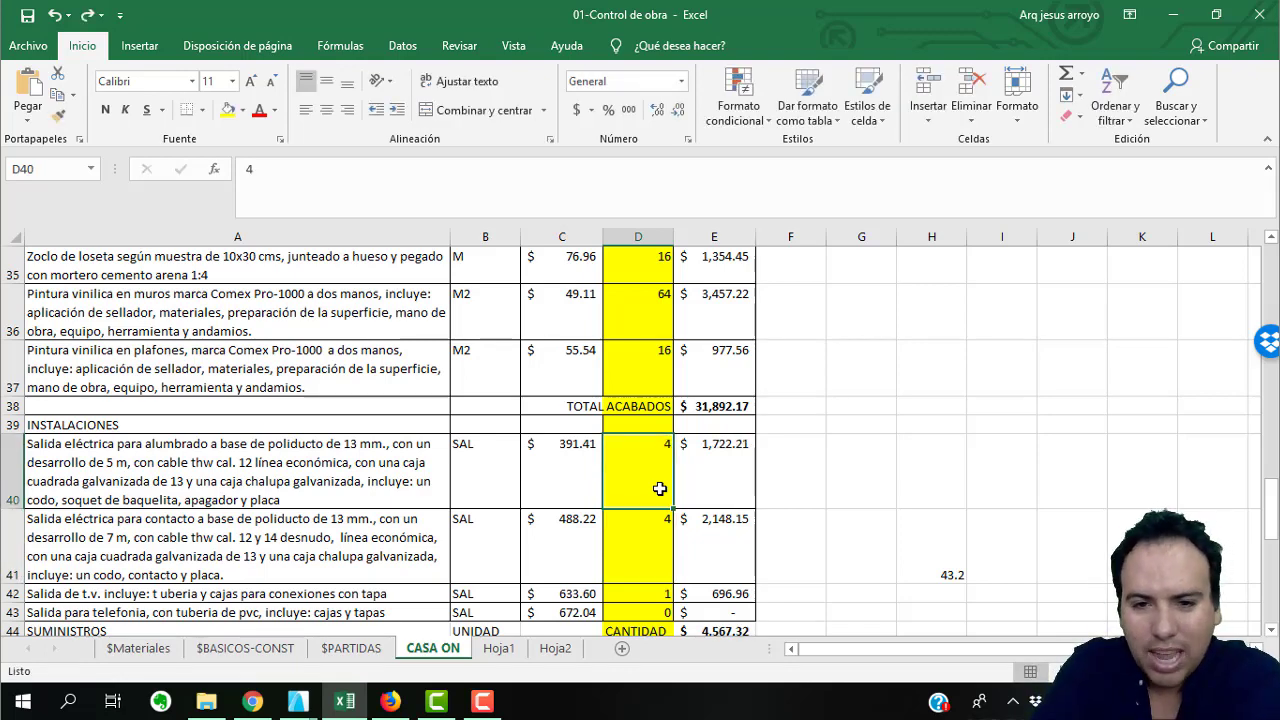
Check the contact outlet quantity in D41 and set the lighting outlet quantity in D40 to 2.
click(645, 524)
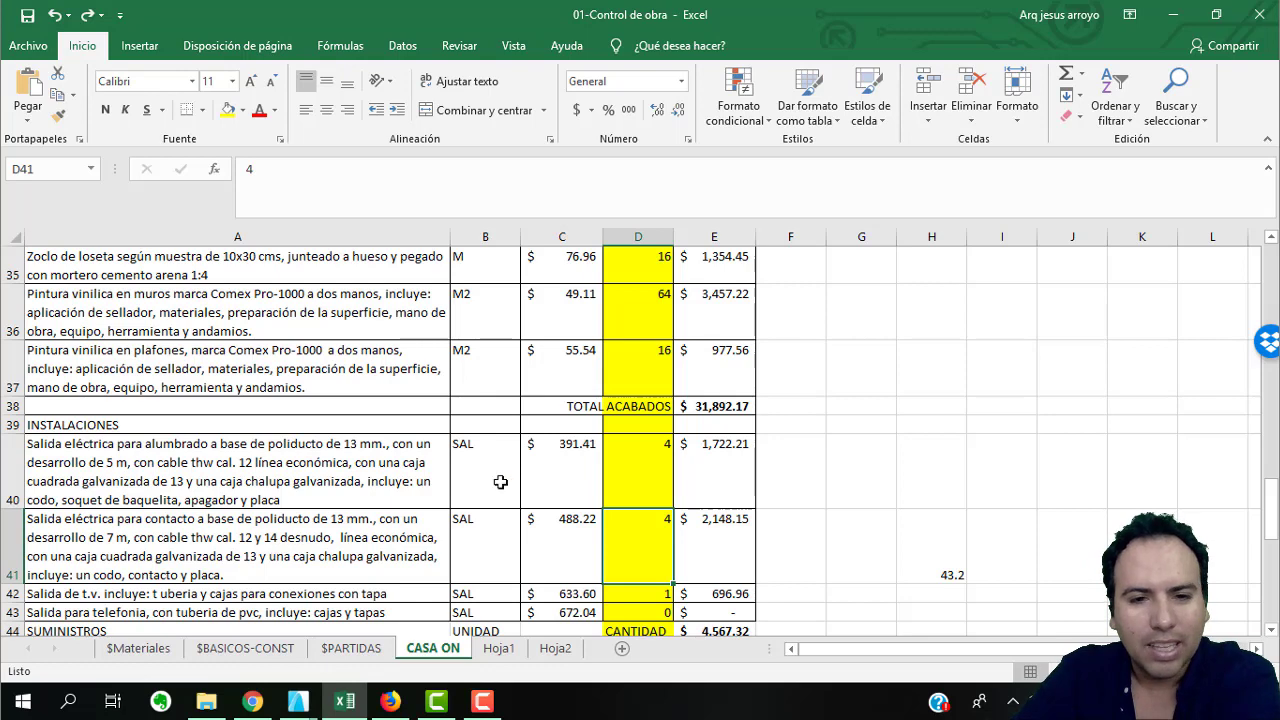
click(645, 476)
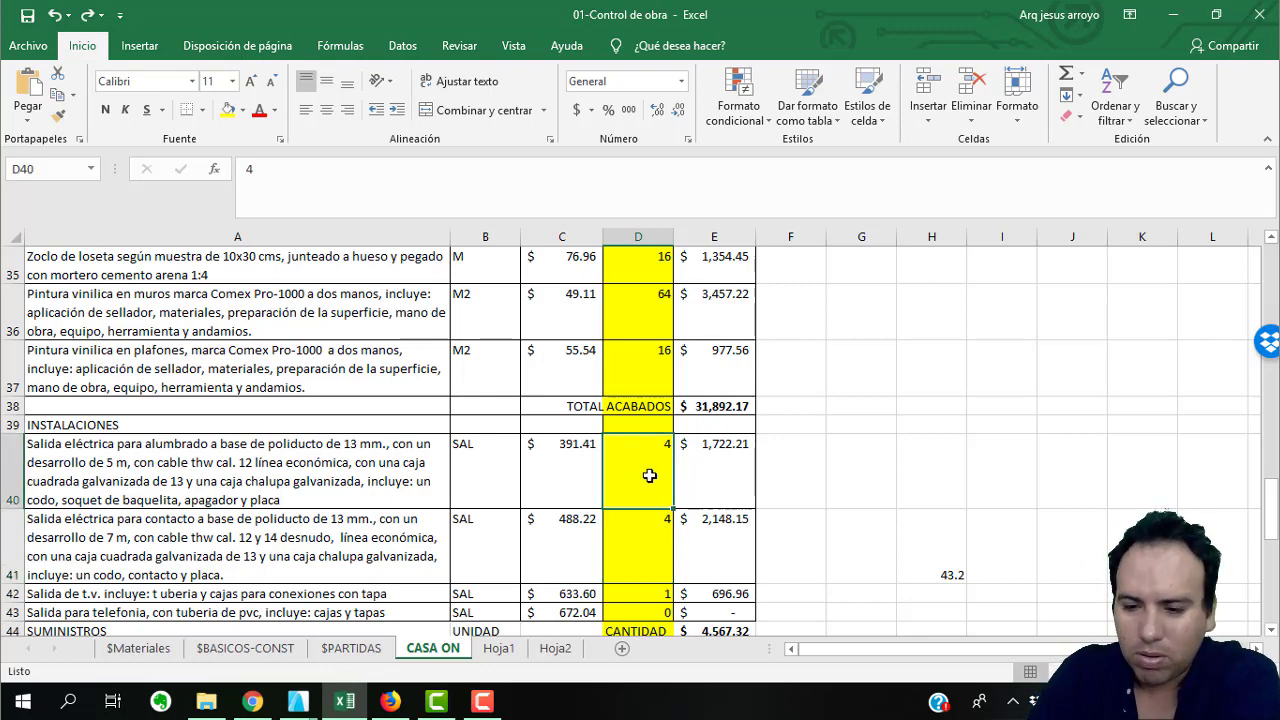
text(2)
key(Return)
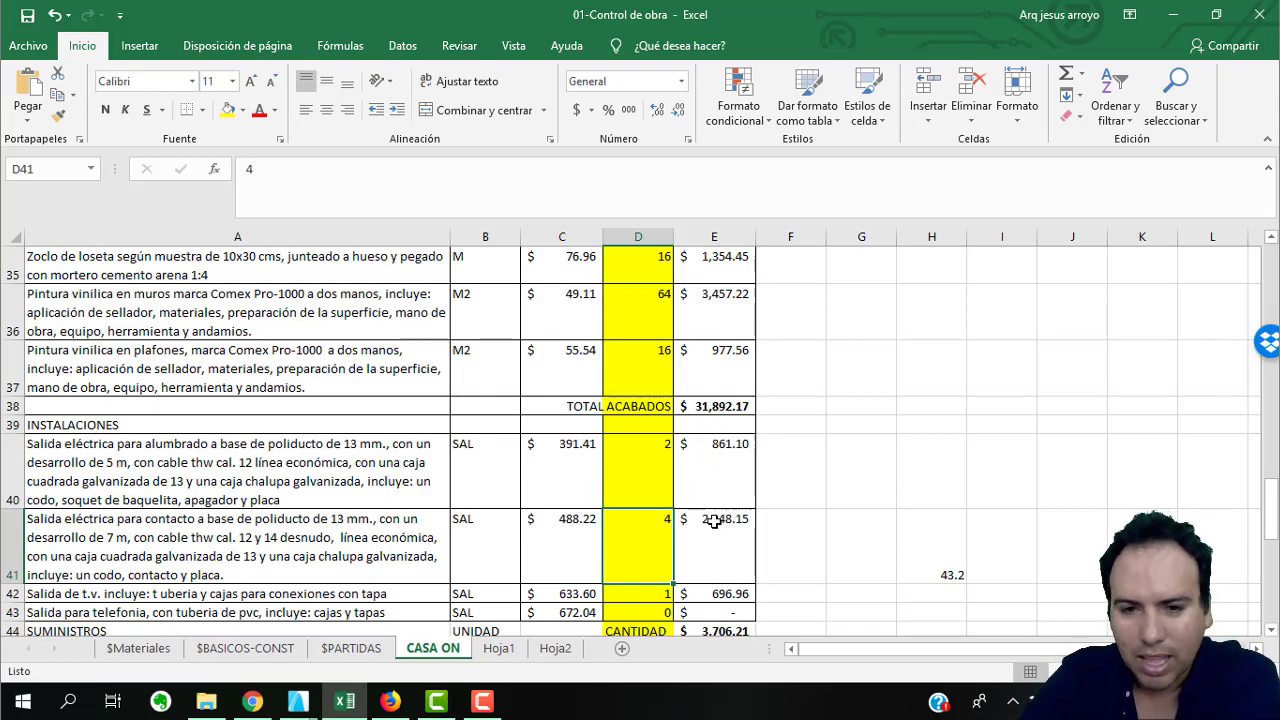
Check the TV outlet quantity in D42 and examine its unit-price breakdown in the $PARTIDAS sheet.
scroll(796, 484, down, 2)
scroll(702, 470, up, 1)
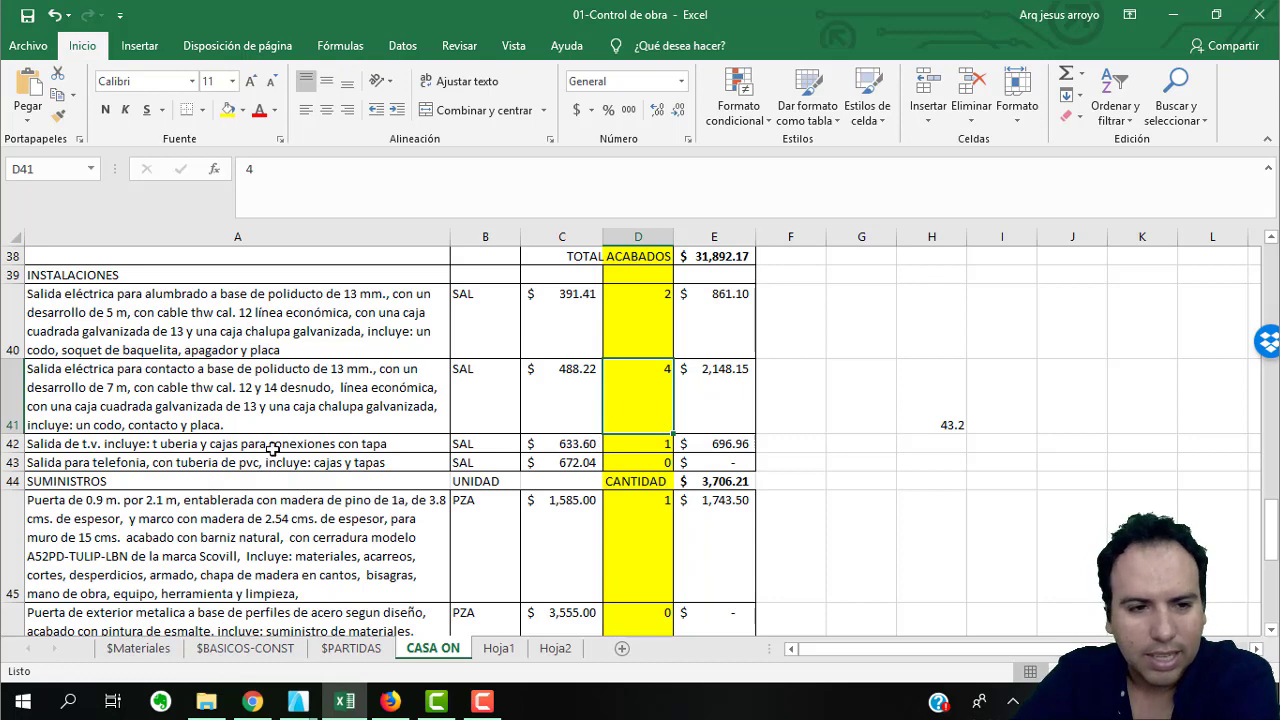
click(648, 444)
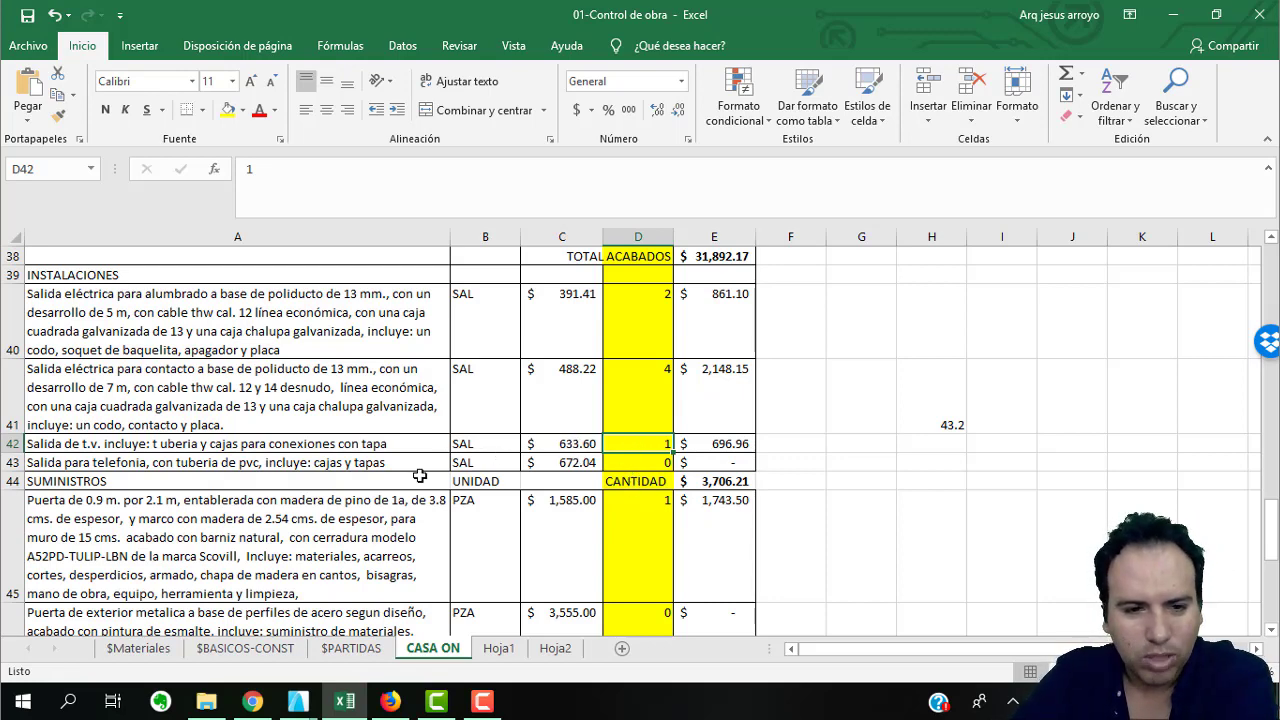
click(351, 648)
scroll(303, 520, up, 3)
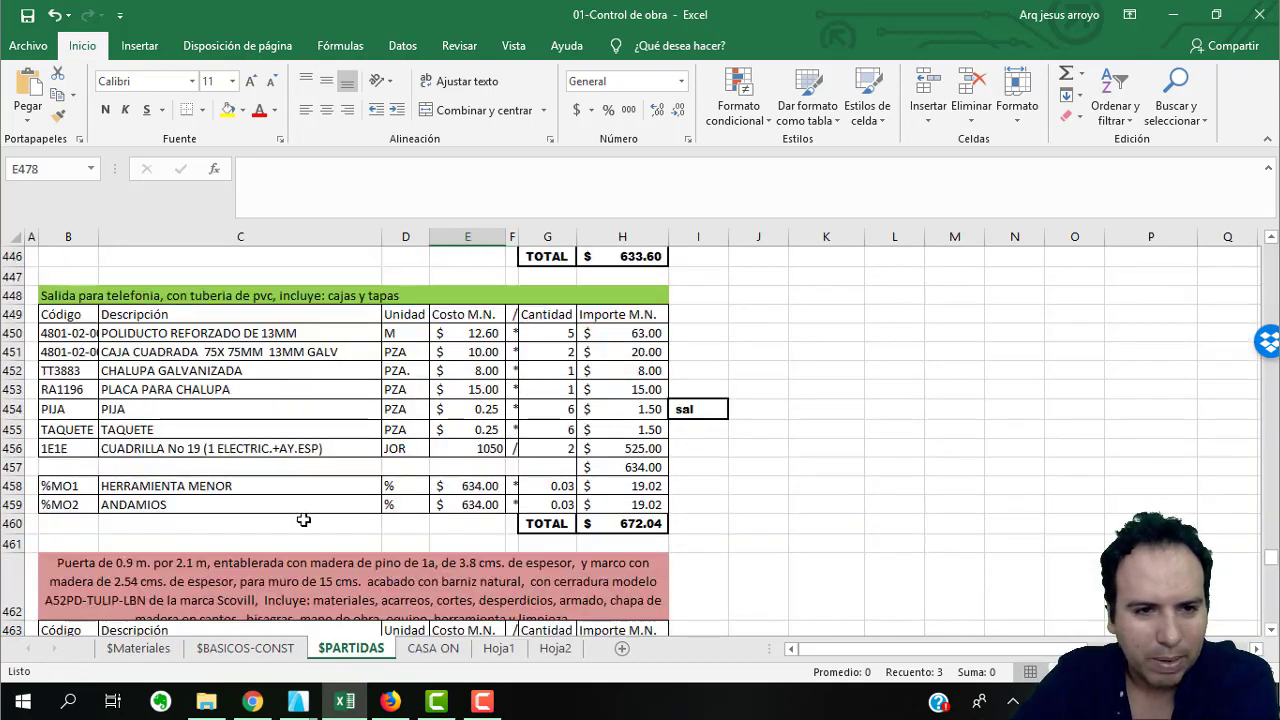
scroll(303, 520, up, 3)
scroll(144, 476, up, 2)
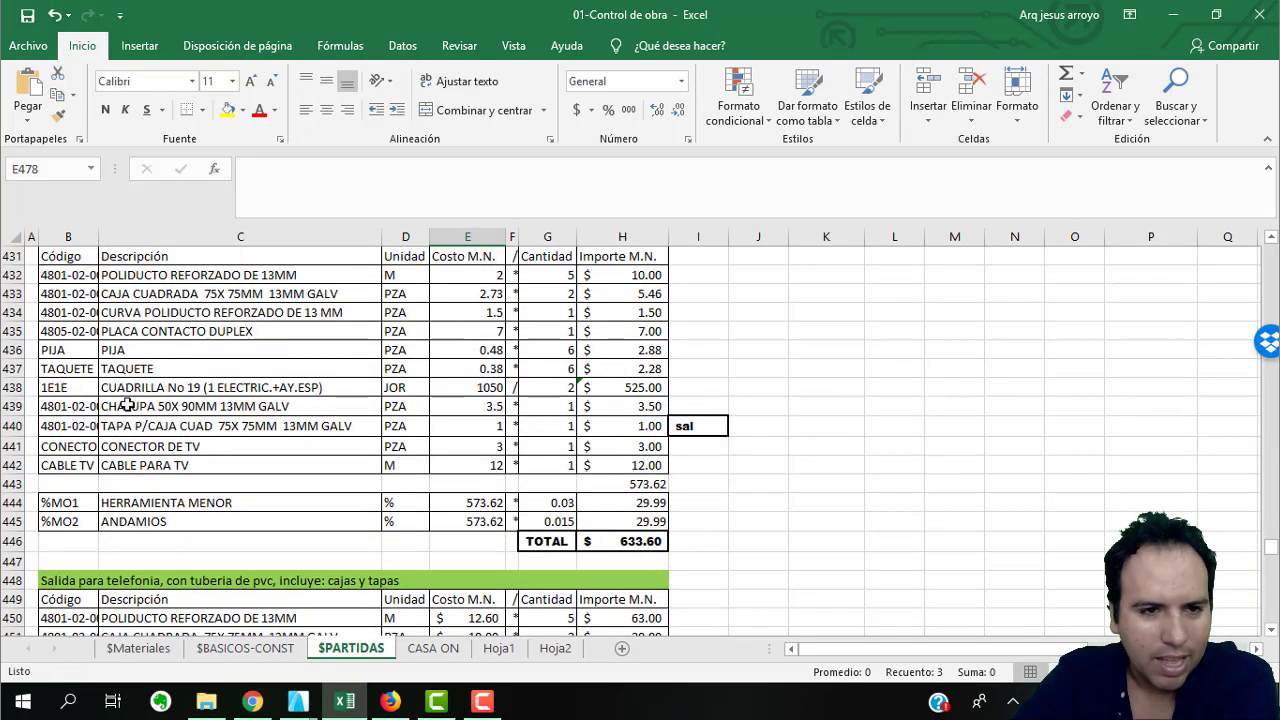
scroll(128, 404, up, 1)
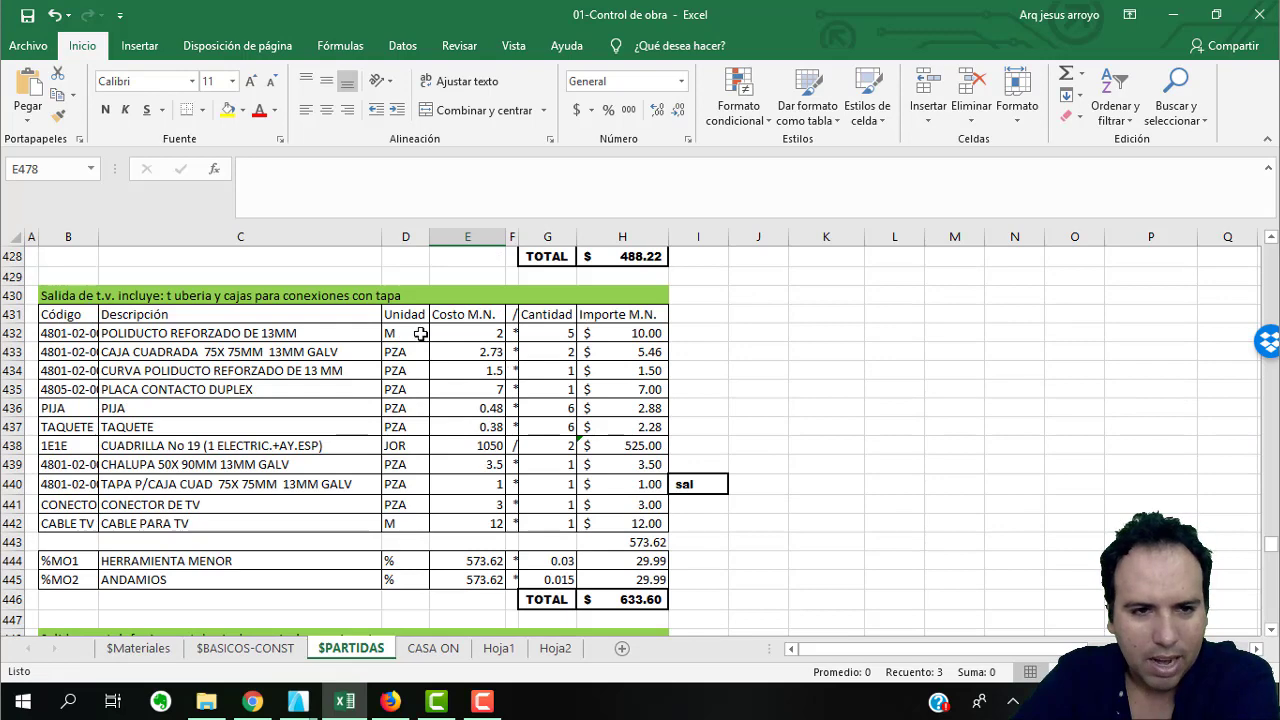
Switch to Chrome and review the Construrama page for Jal, Metro Cúbico and the Construquer material price list.
click(252, 701)
click(775, 16)
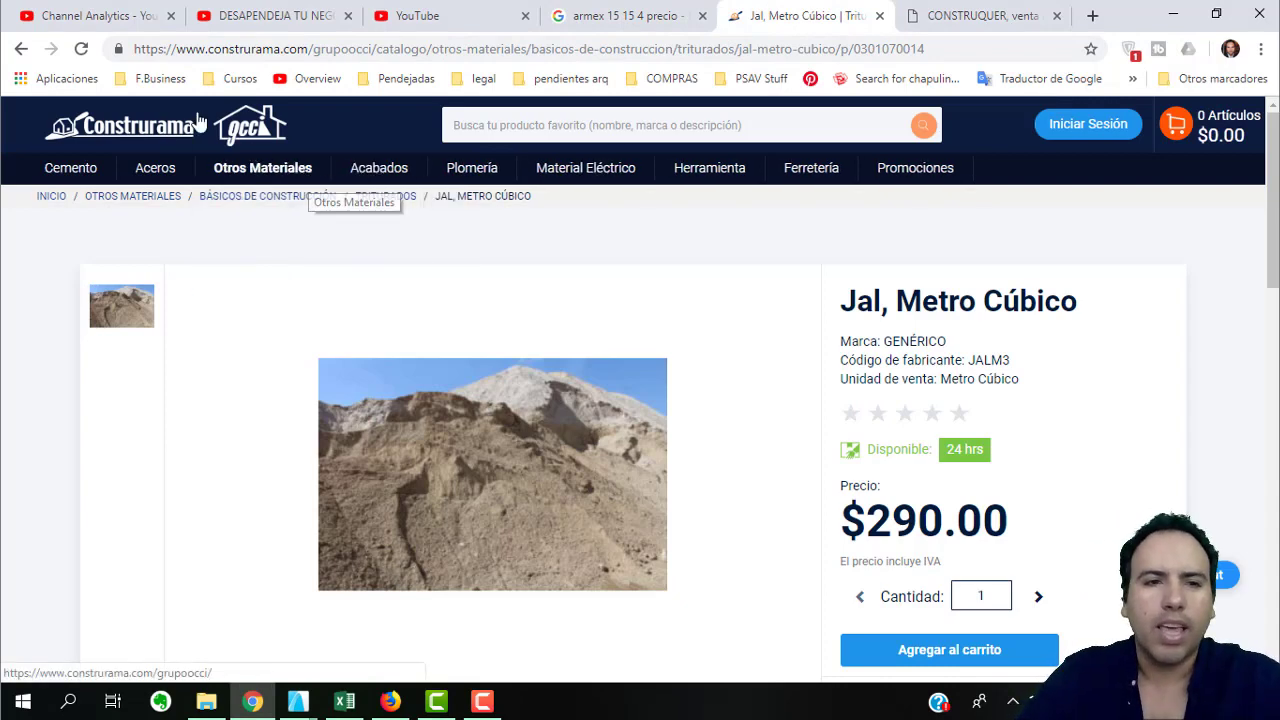
drag(208, 49, 650, 49)
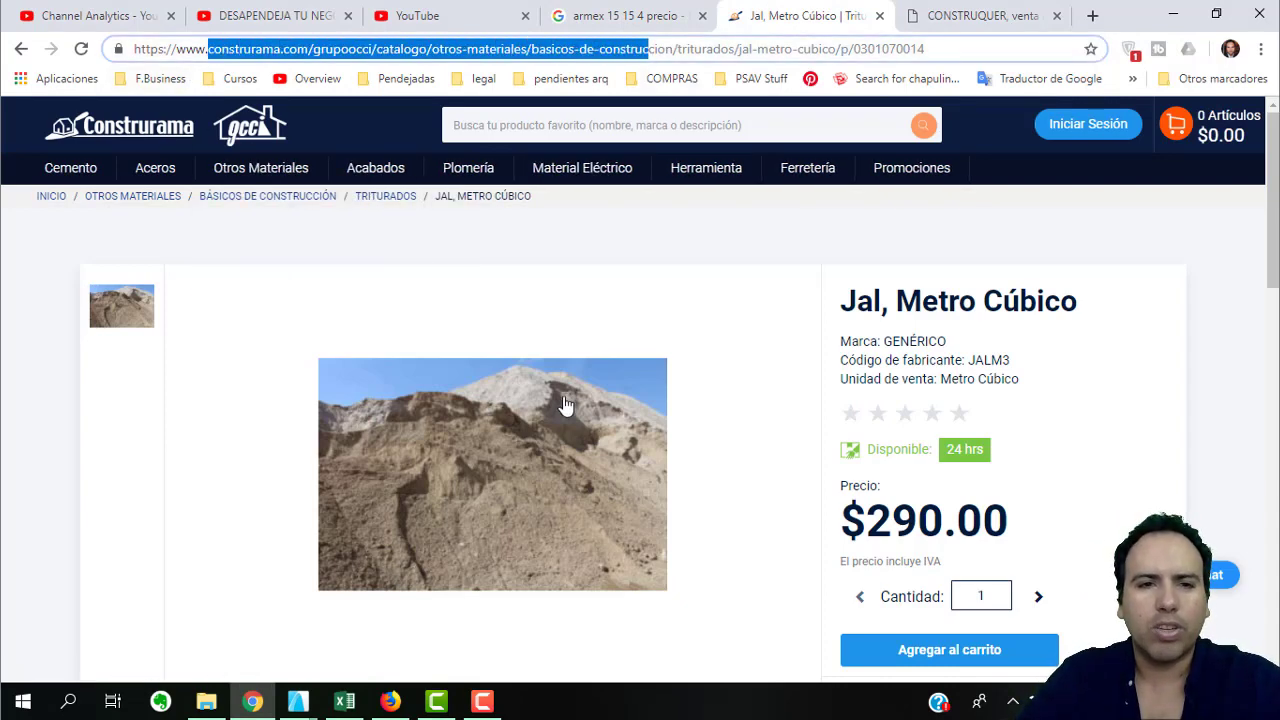
click(955, 22)
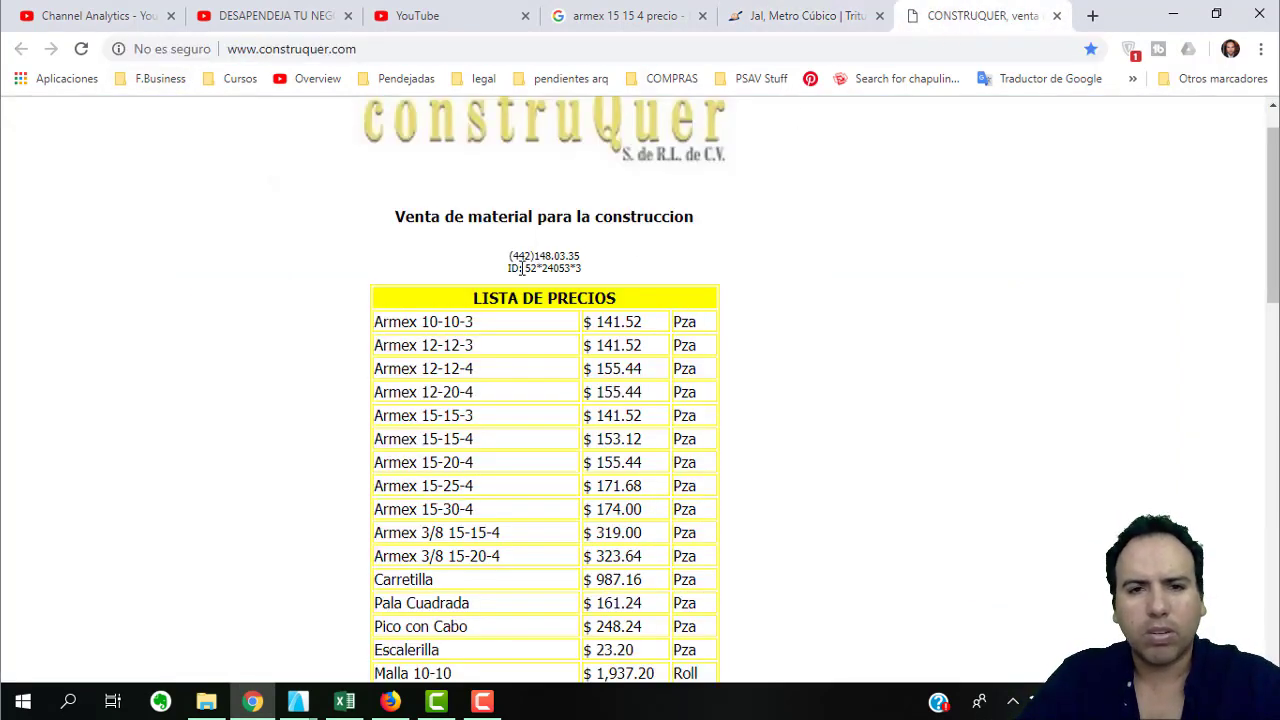
scroll(565, 235, down, 1)
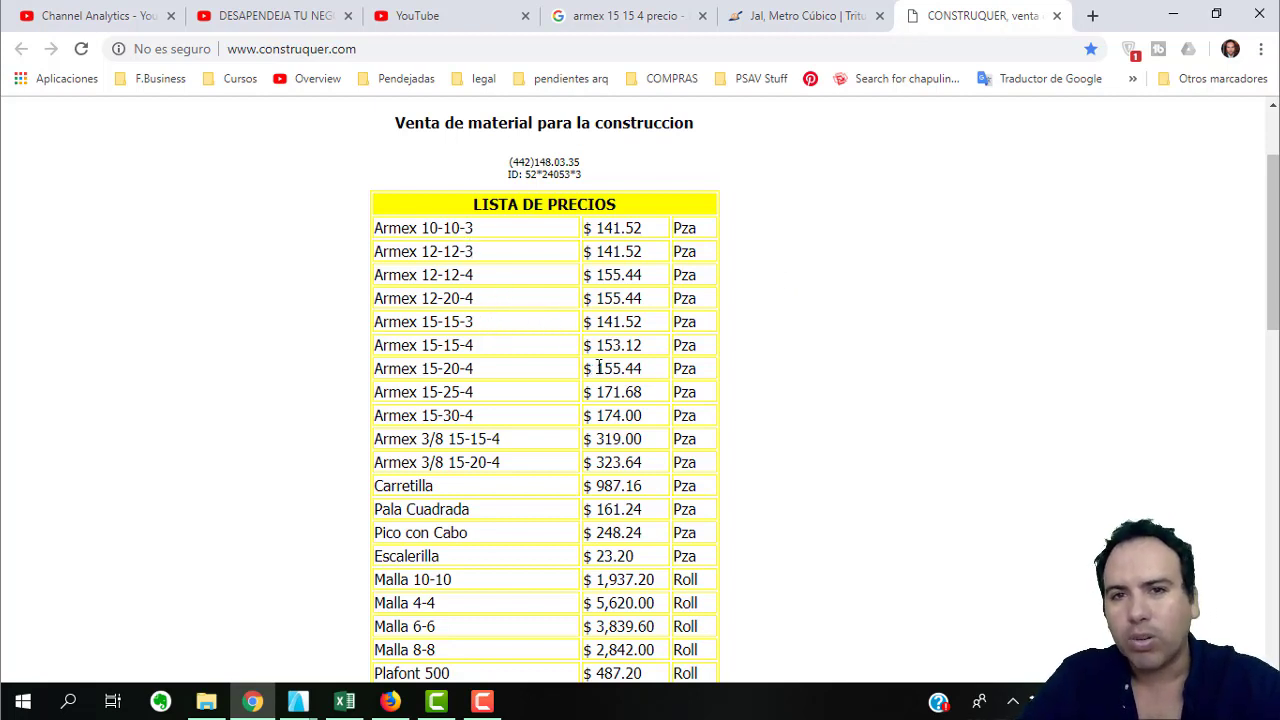
Open the Aceros category in the Construrama catalogue and return to the Construquer price list.
click(815, 22)
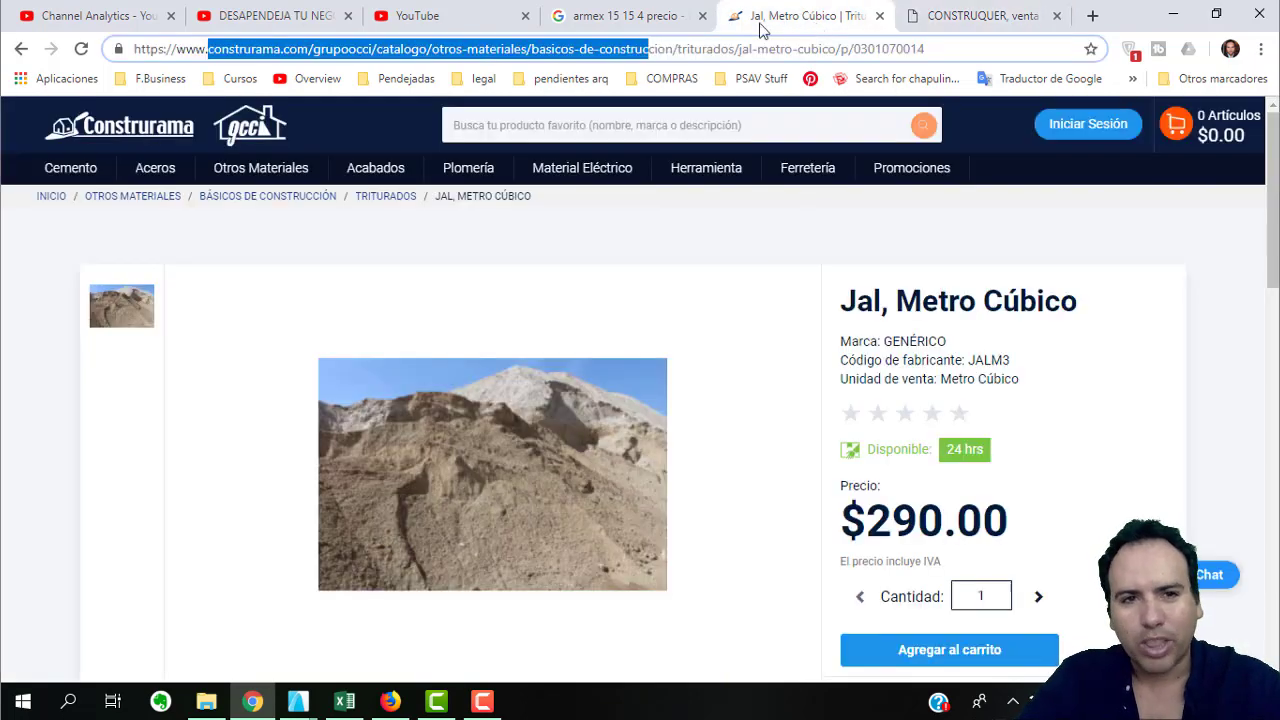
mouse_move(379, 180)
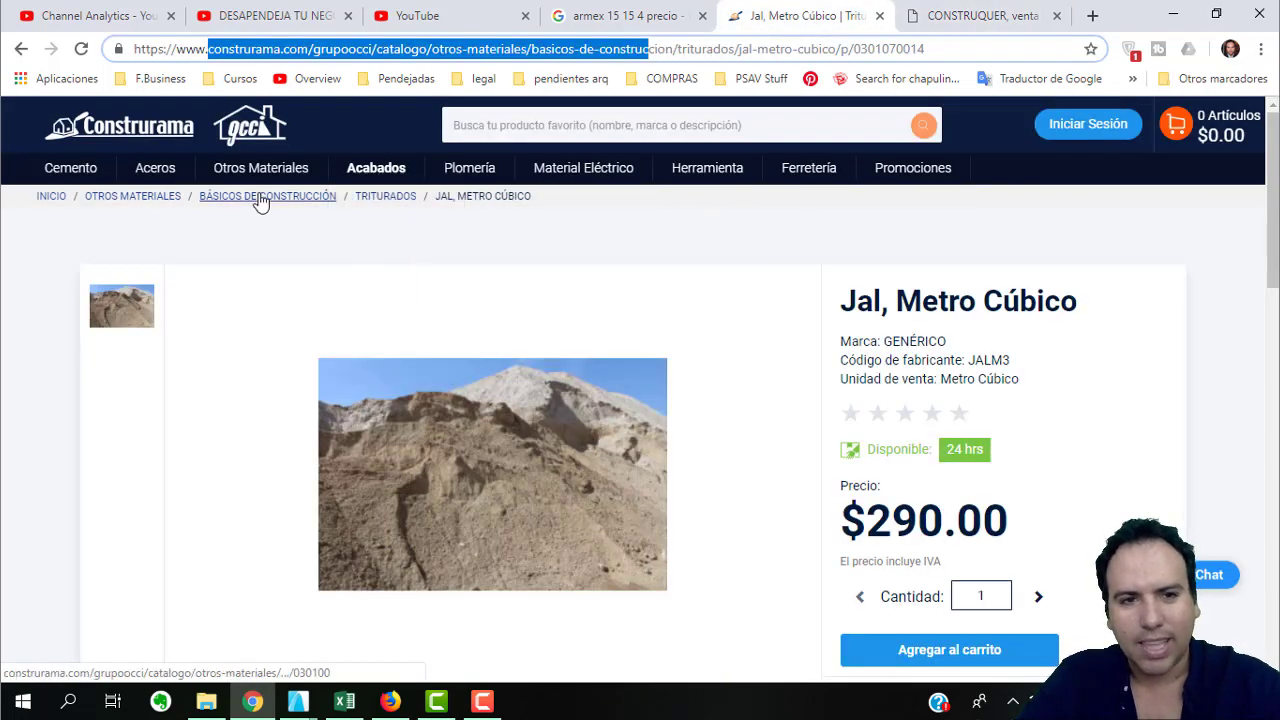
mouse_move(264, 181)
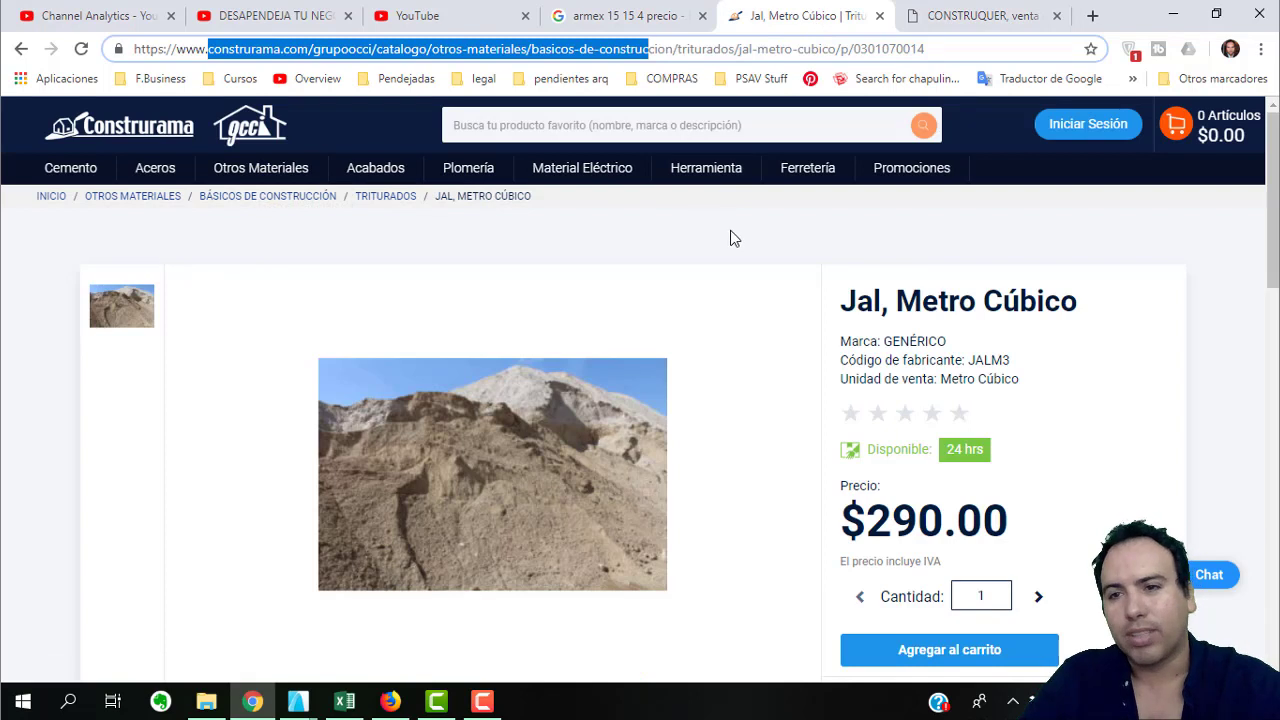
click(157, 170)
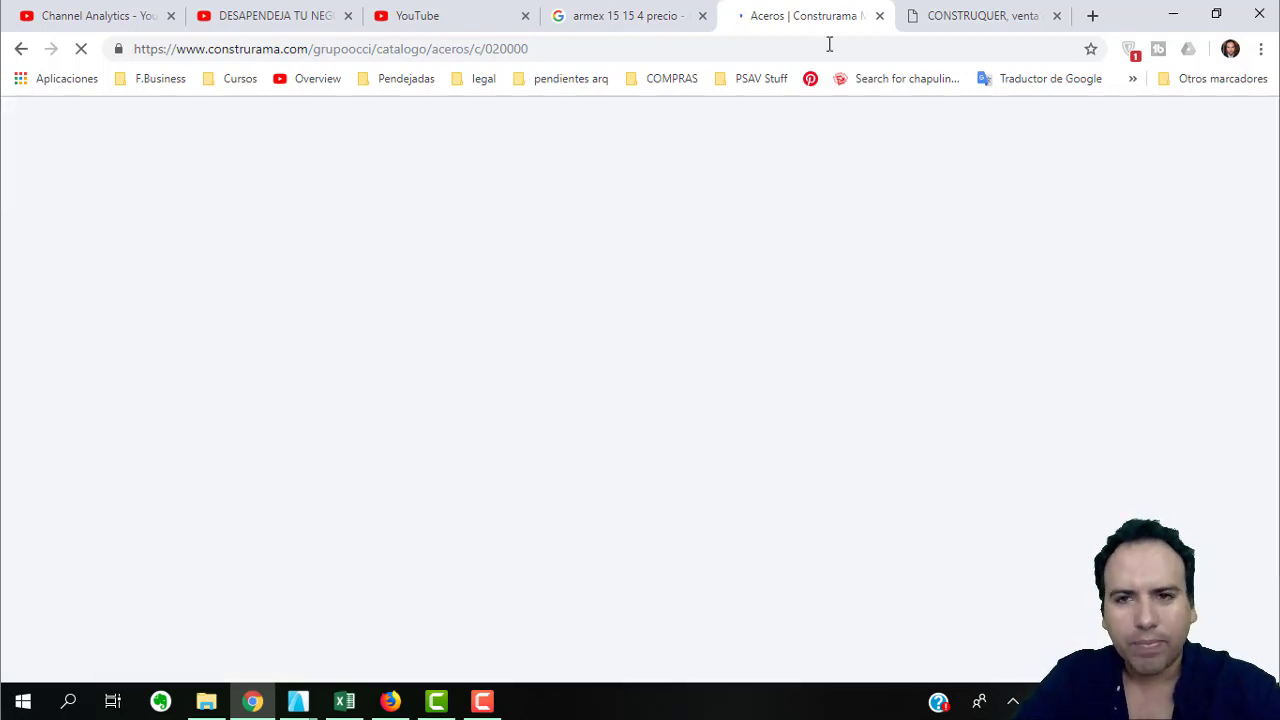
click(926, 15)
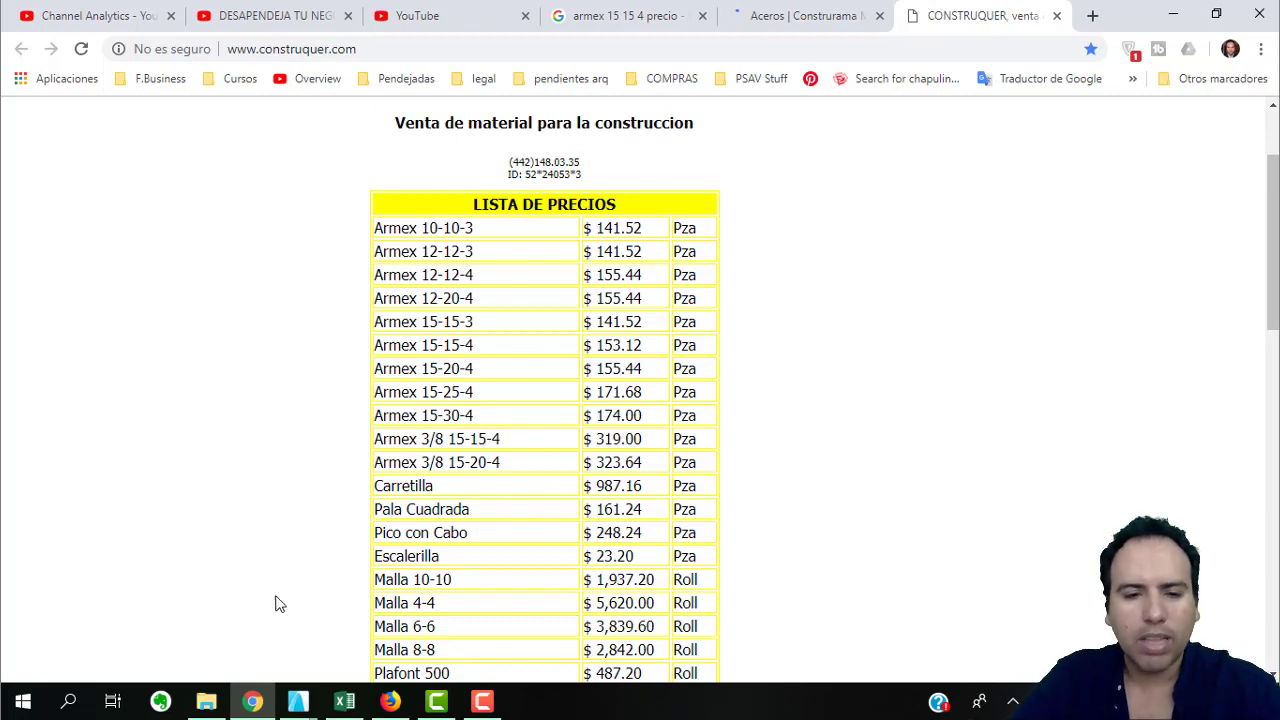
Return to the CASA ON sheet in Excel and review the door quantity in D45, the window quantities and the final totals.
mouse_move(311, 711)
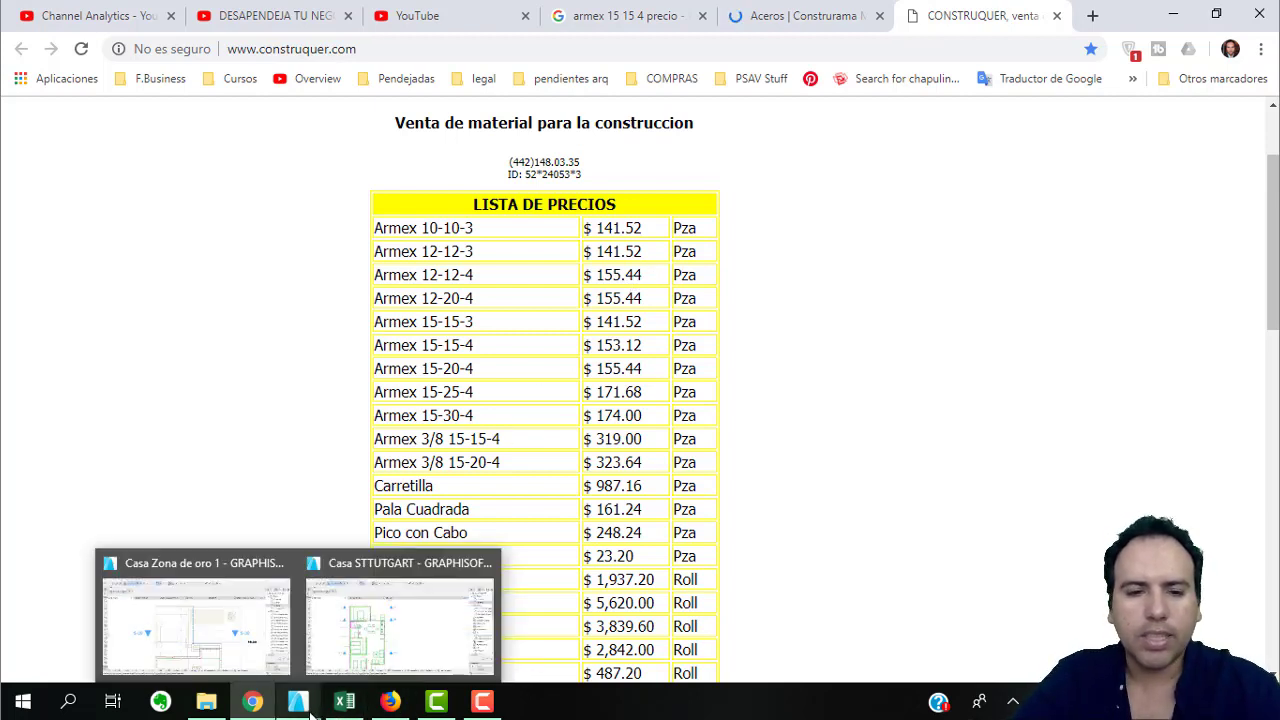
mouse_move(372, 680)
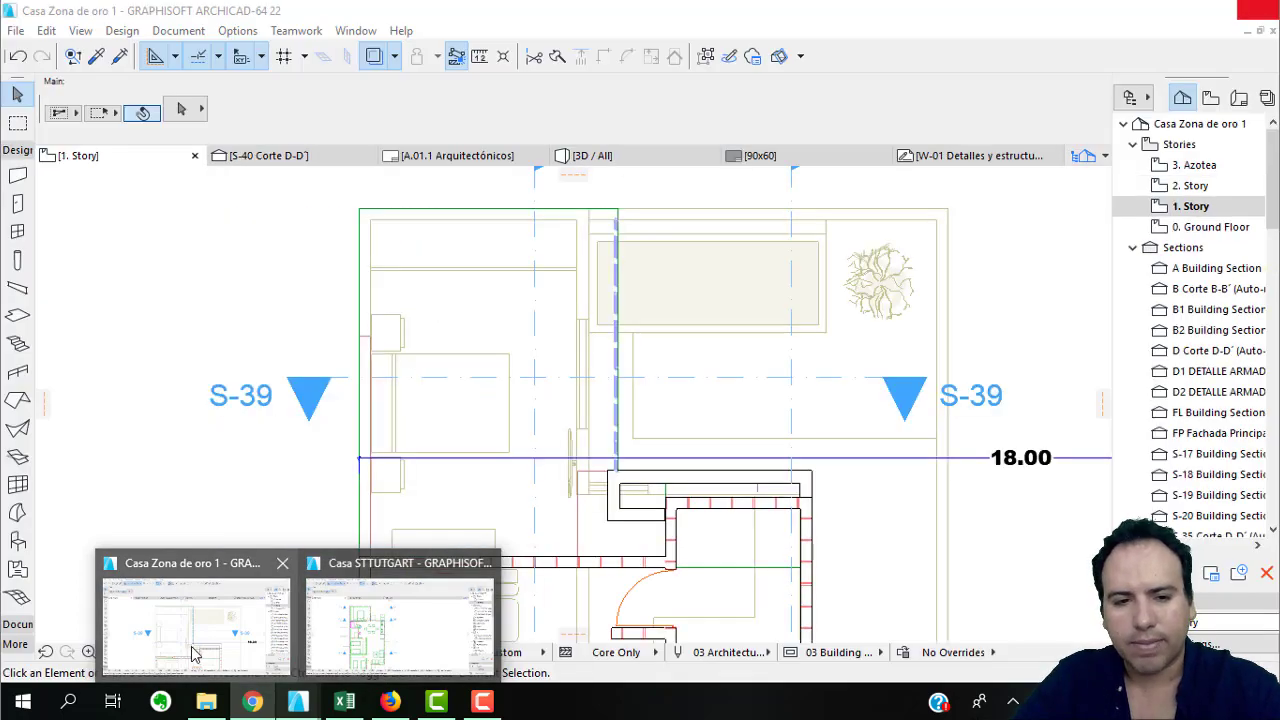
click(195, 650)
click(344, 701)
scroll(435, 580, down, 2)
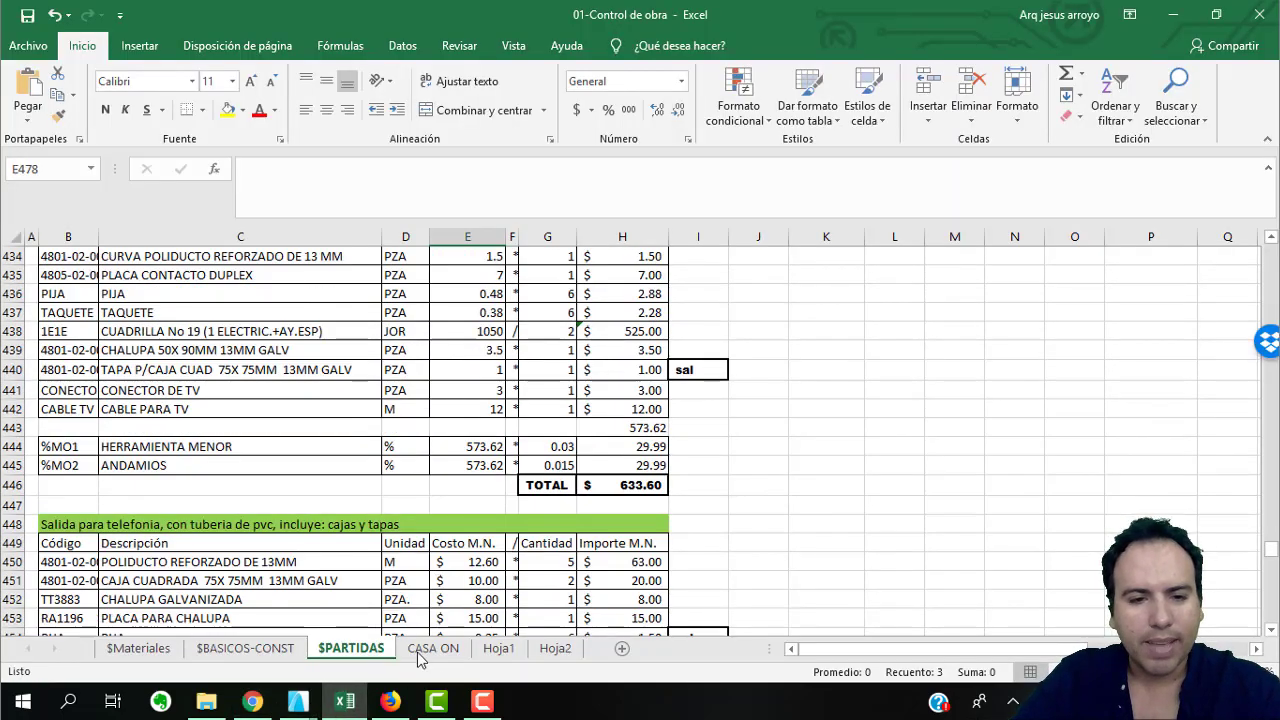
click(433, 648)
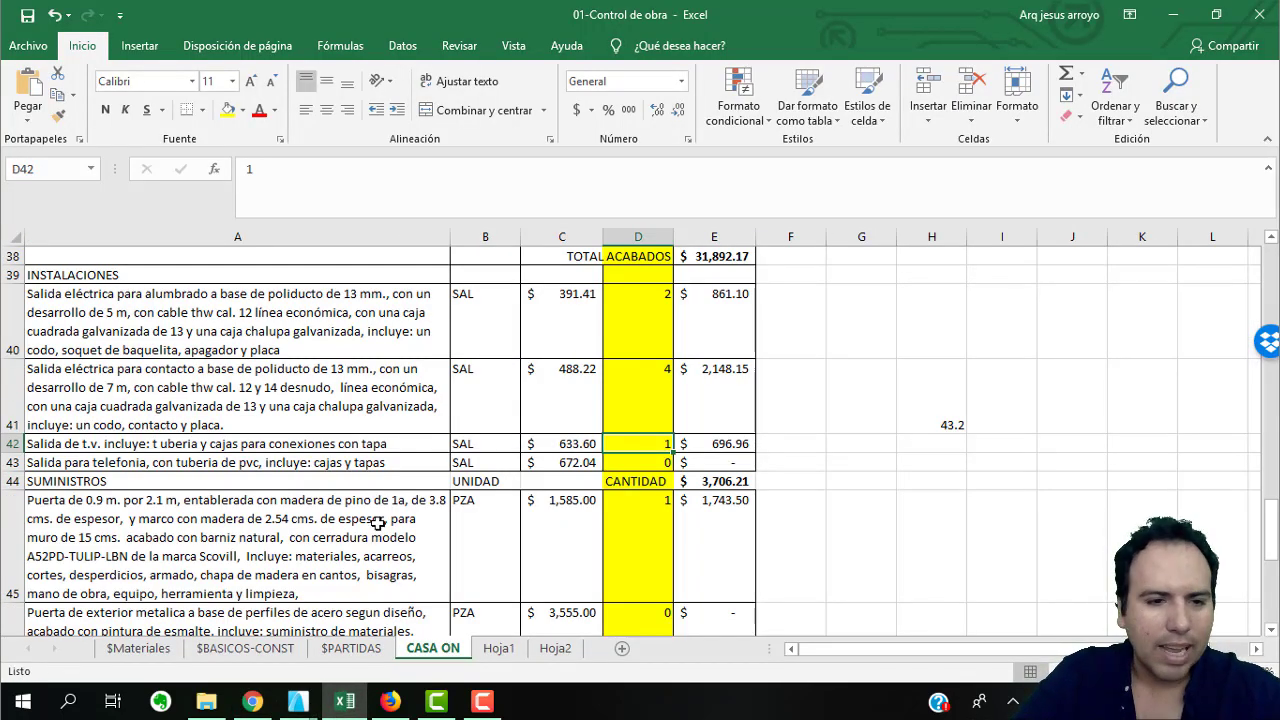
scroll(370, 525, down, 1)
click(631, 429)
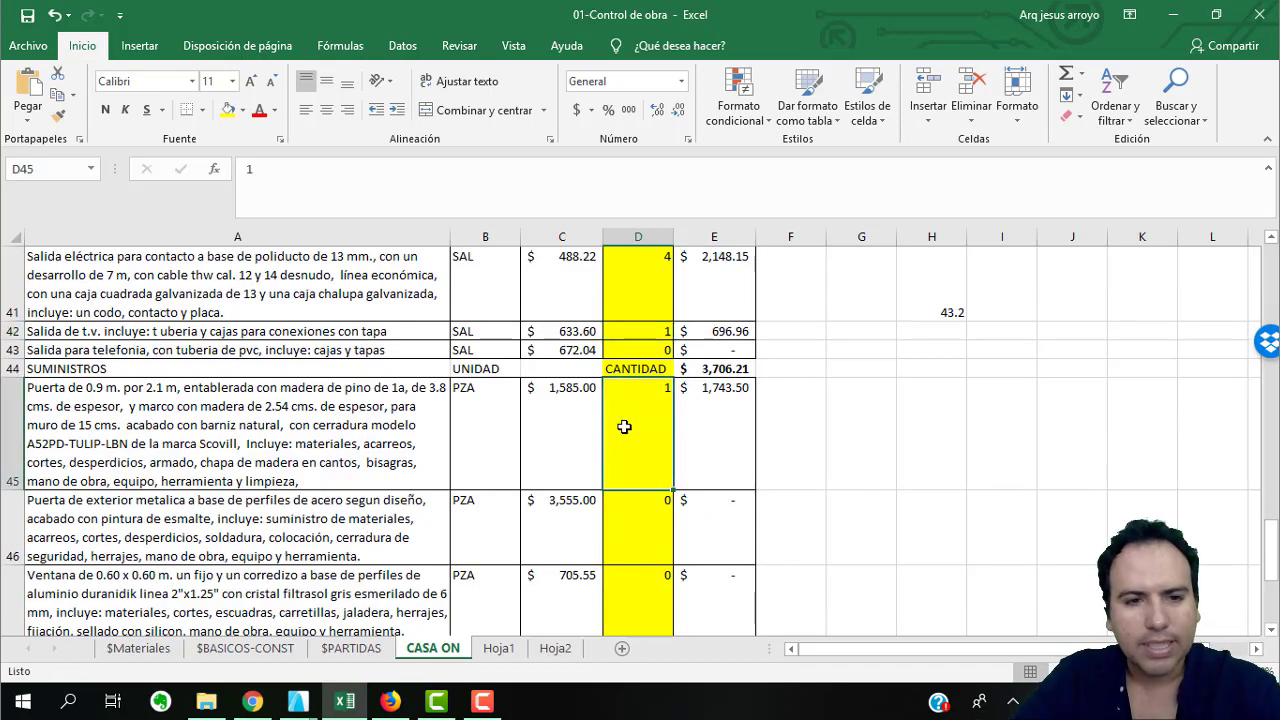
scroll(643, 536, down, 1)
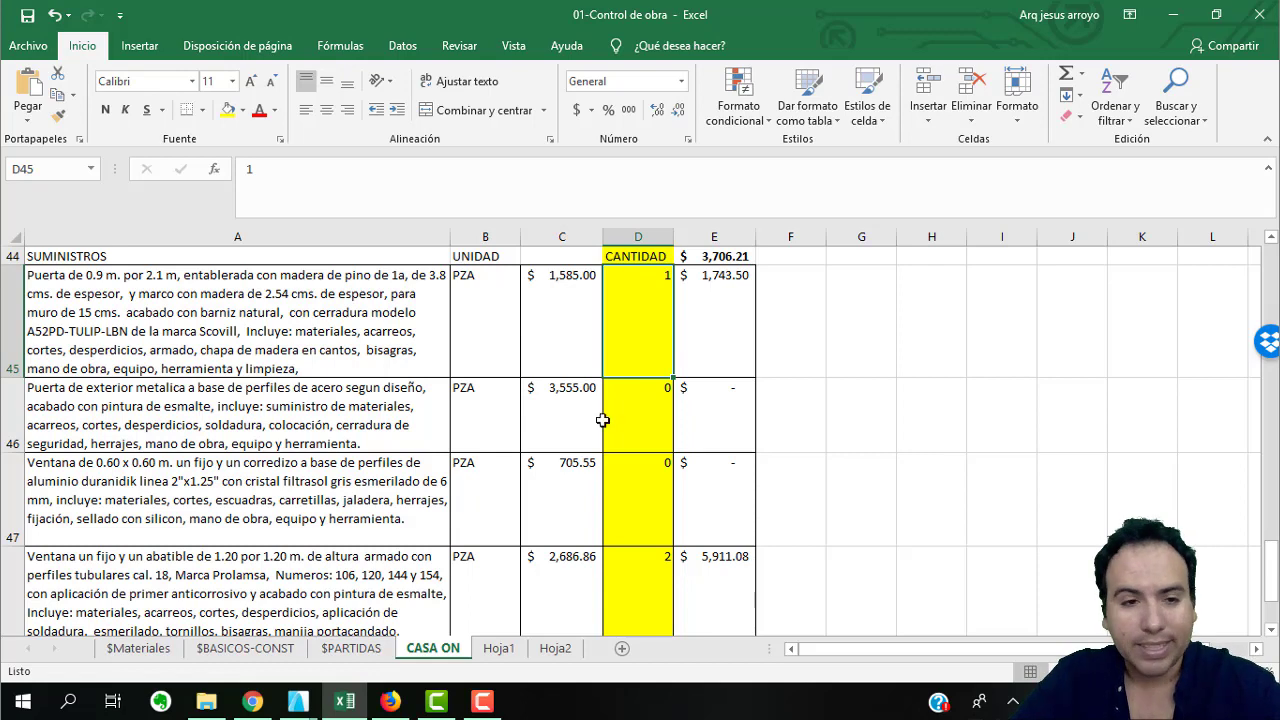
scroll(318, 434, down, 1)
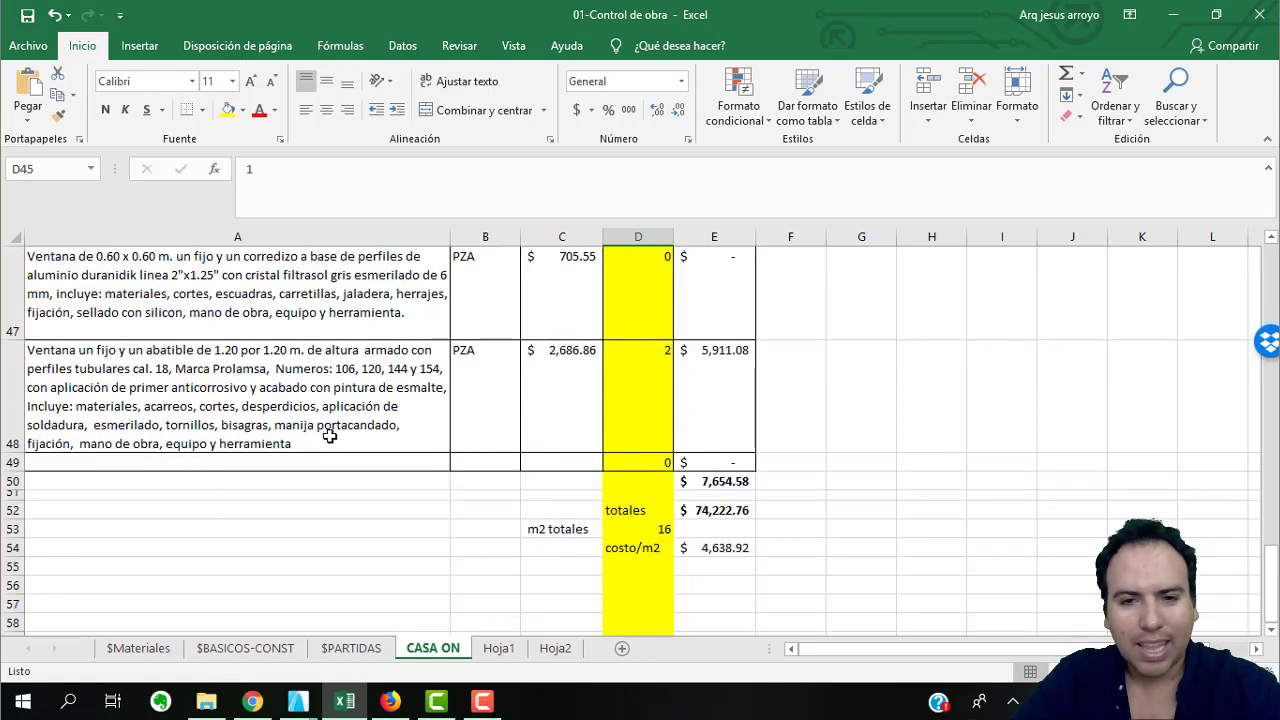
Review the window quantity in D48, the overall total in E52 and the cost per m2 in E54.
click(631, 382)
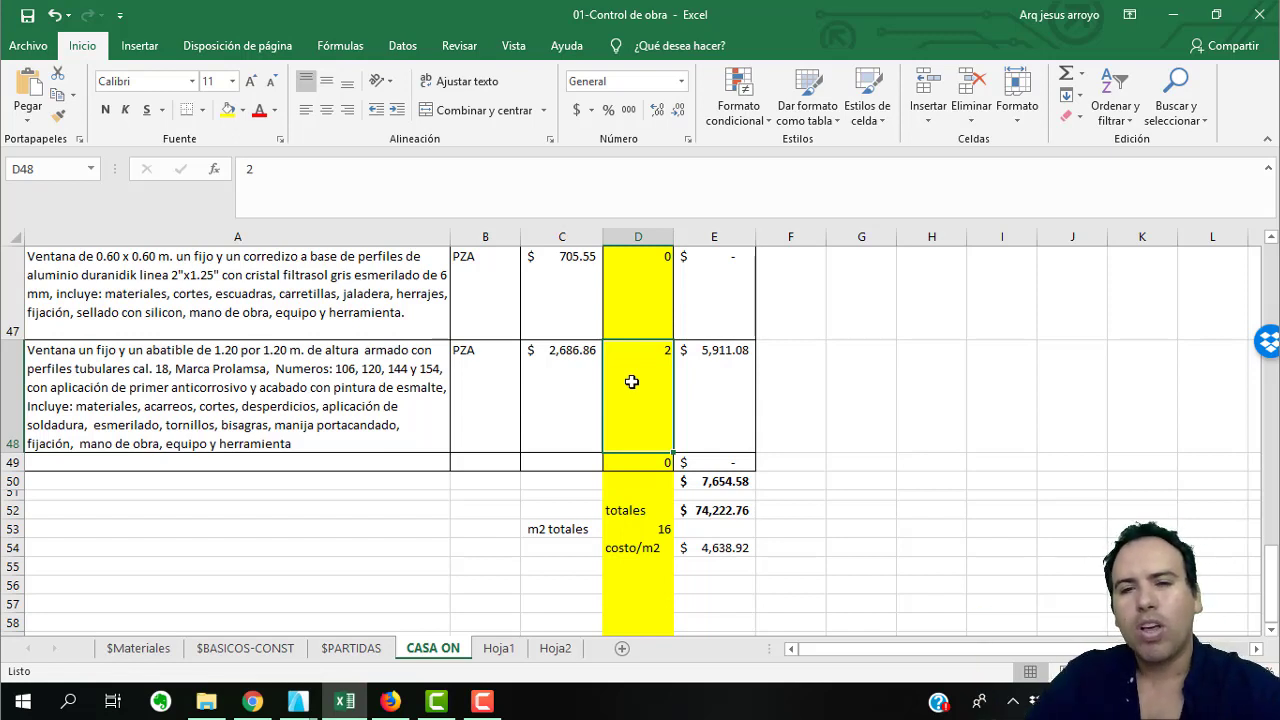
scroll(657, 468, down, 1)
click(738, 452)
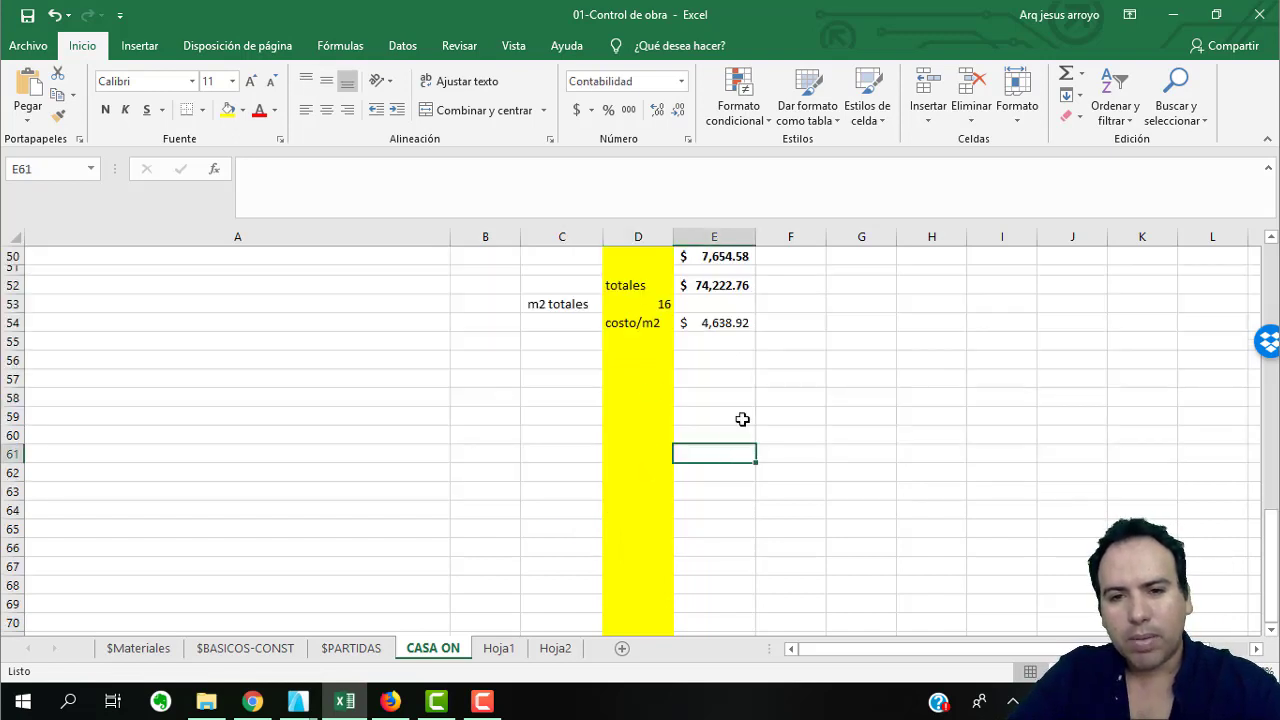
click(711, 289)
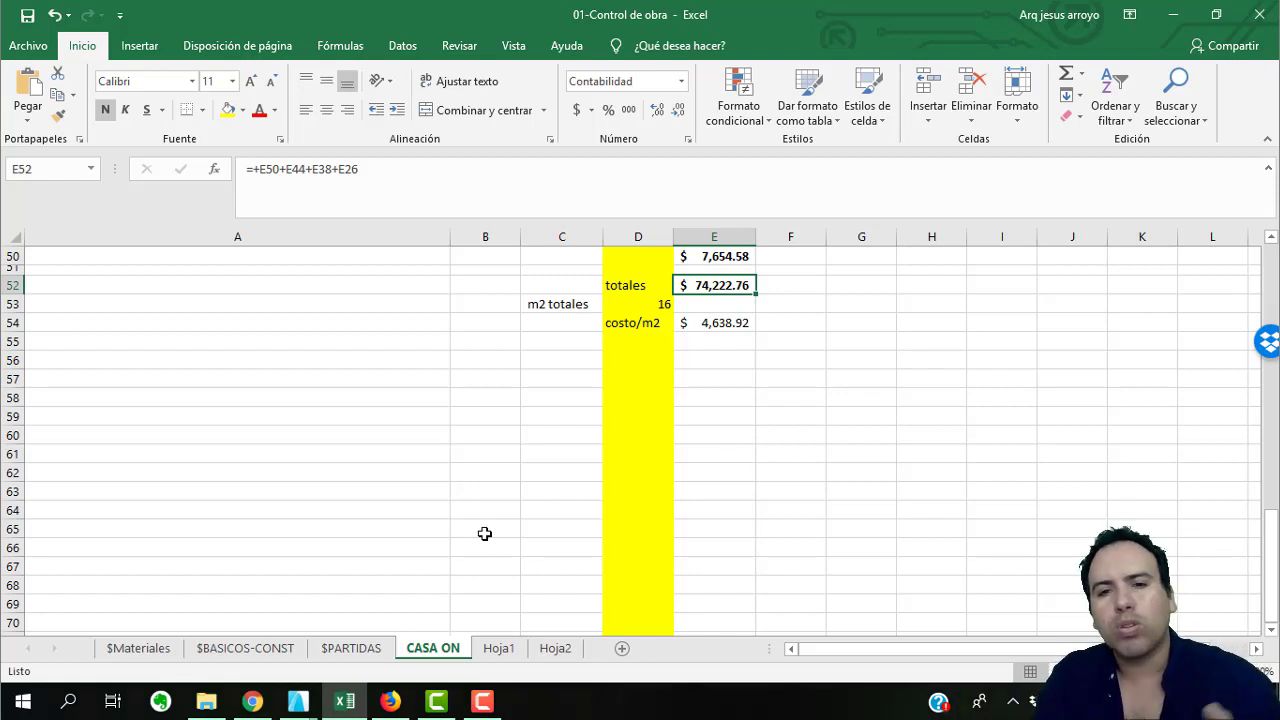
click(730, 322)
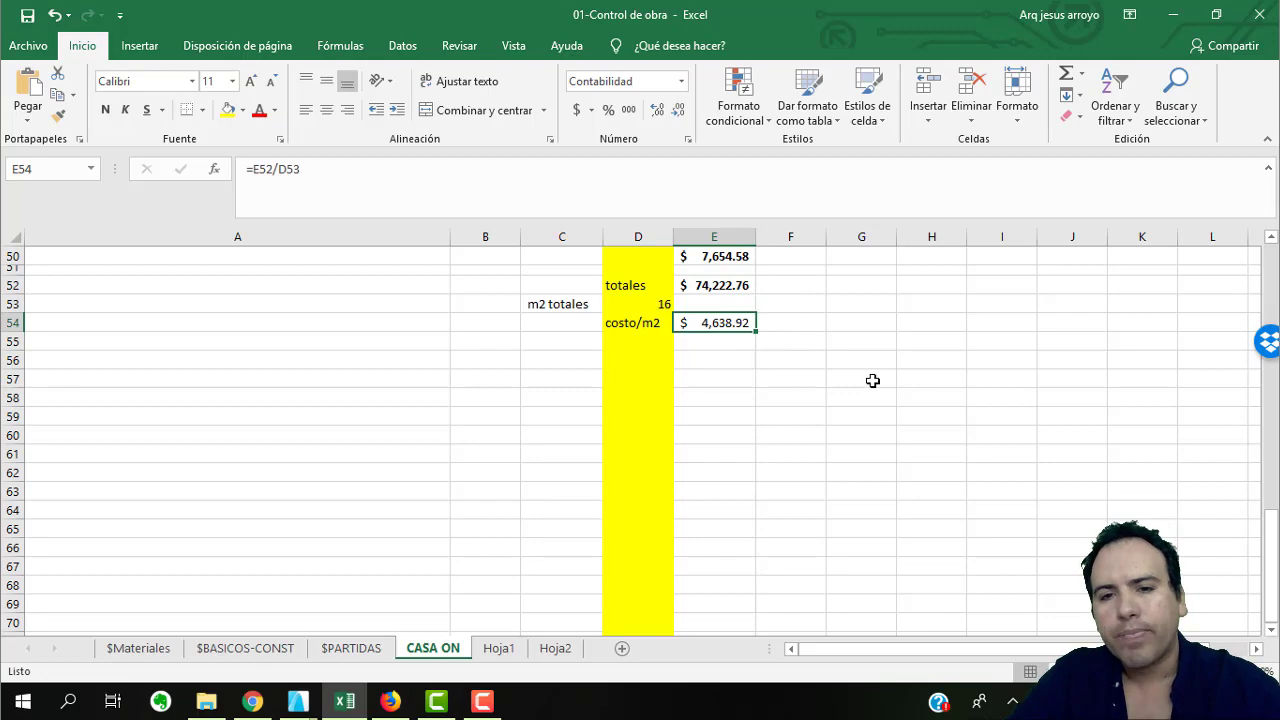
scroll(822, 422, up, 1)
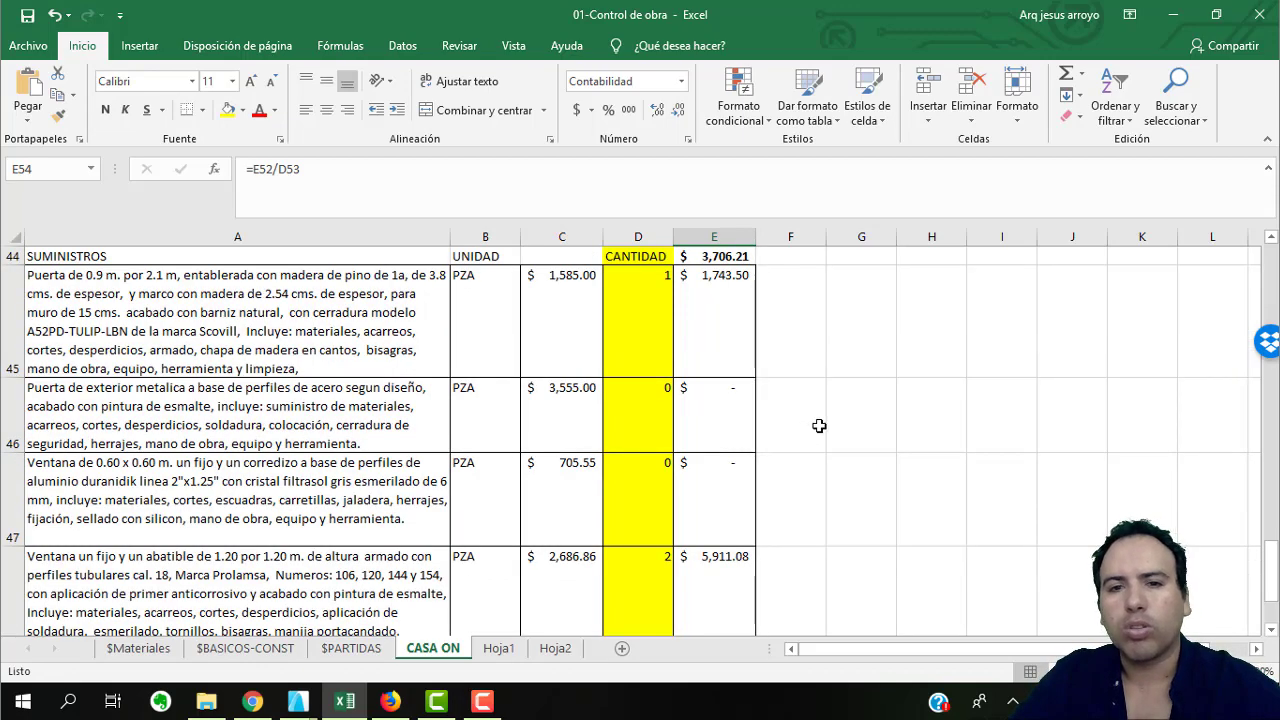
scroll(822, 422, down, 1)
scroll(822, 422, up, 3)
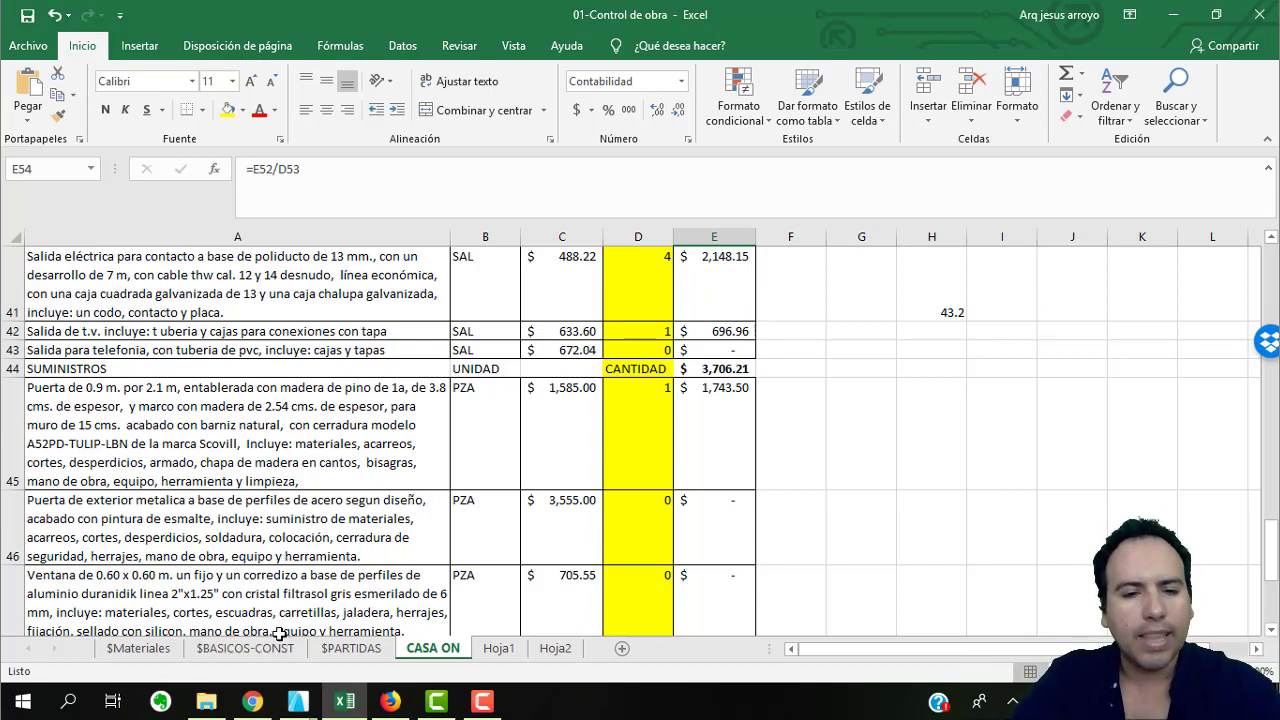
Search the $PARTIDAS sheet for "muro" and check the mortar and crew rows of the fine wall plaster breakdown.
click(348, 648)
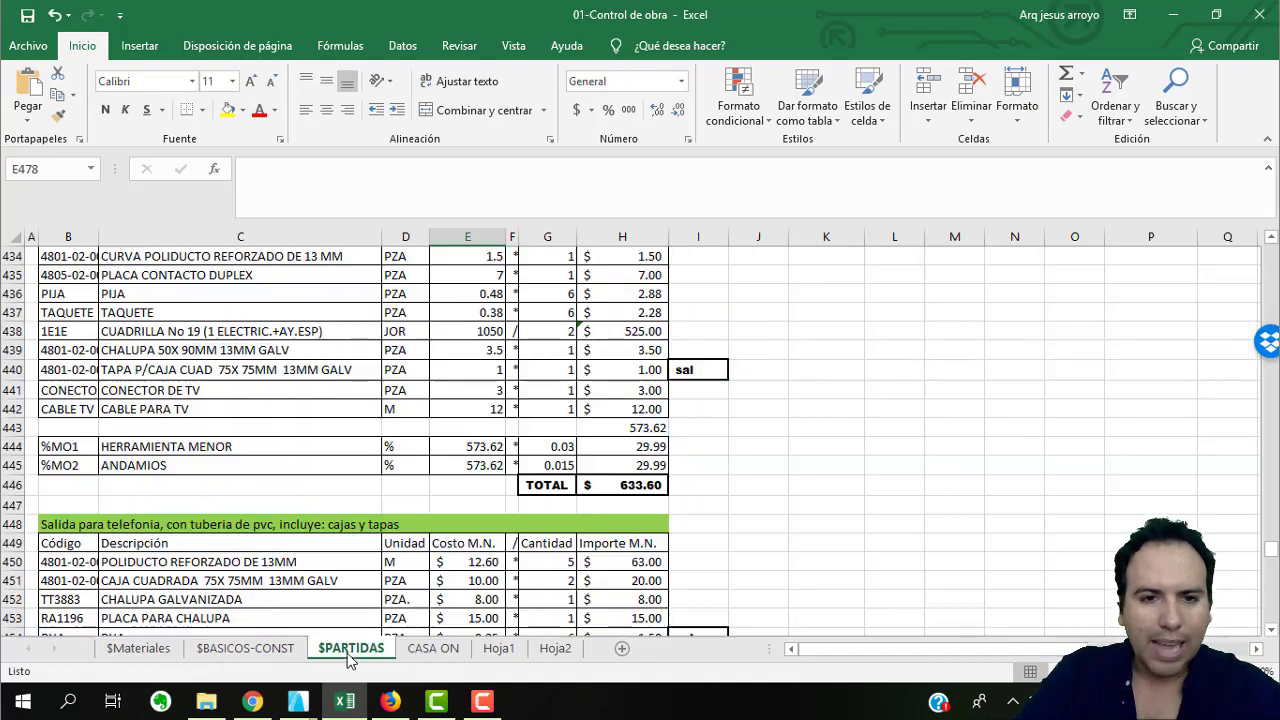
scroll(290, 480, up, 11)
scroll(290, 455, up, 15)
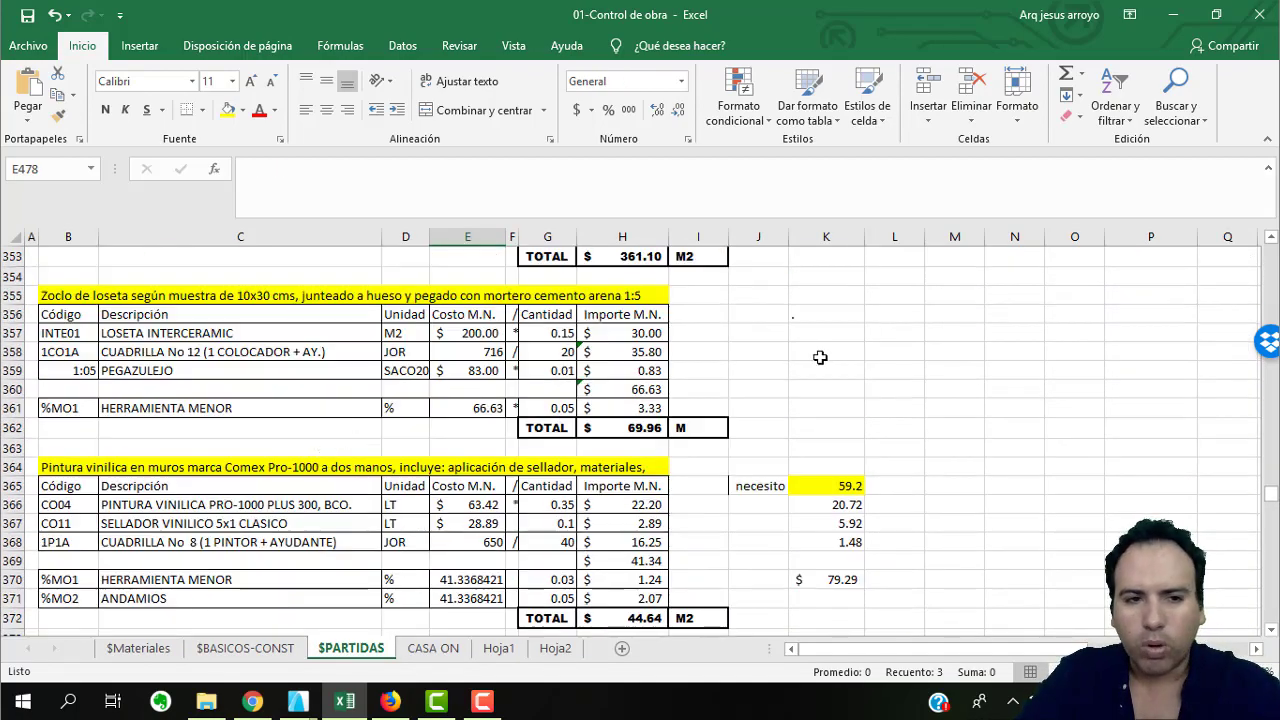
scroll(291, 403, up, 12)
scroll(291, 403, up, 18)
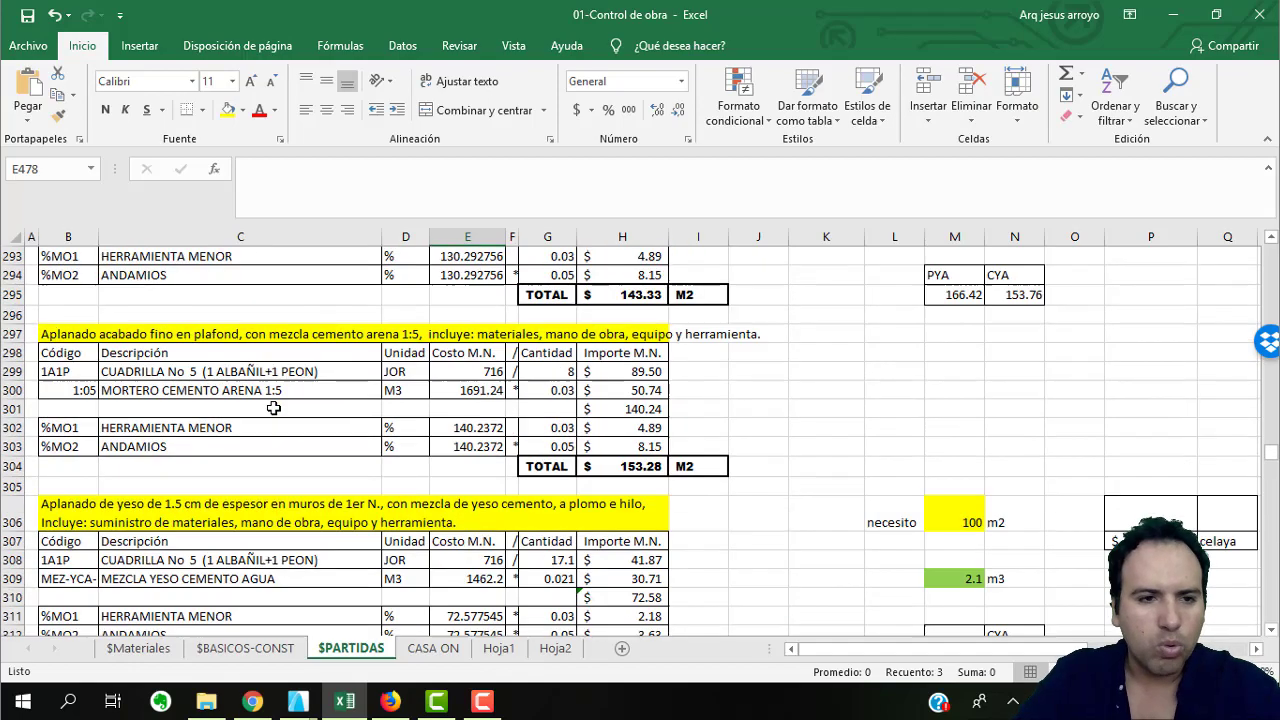
click(954, 420)
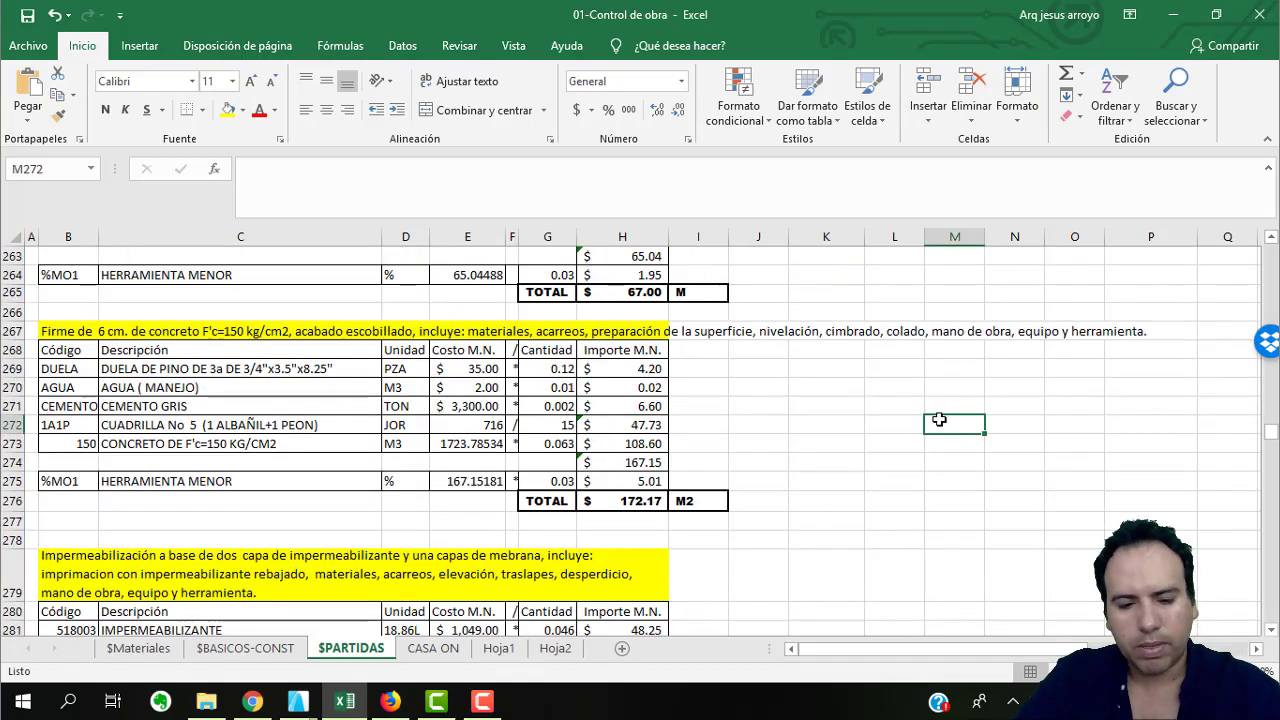
key(ctrl+b)
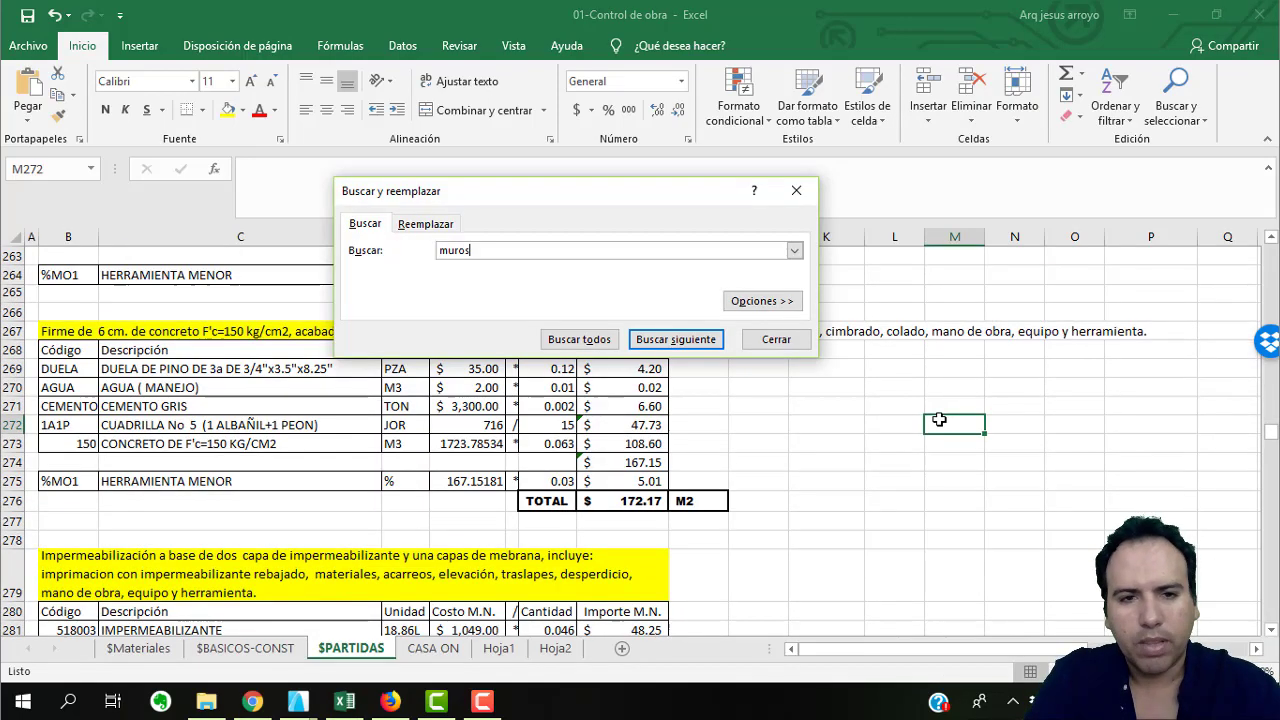
key(BackSpace)
key(Return)
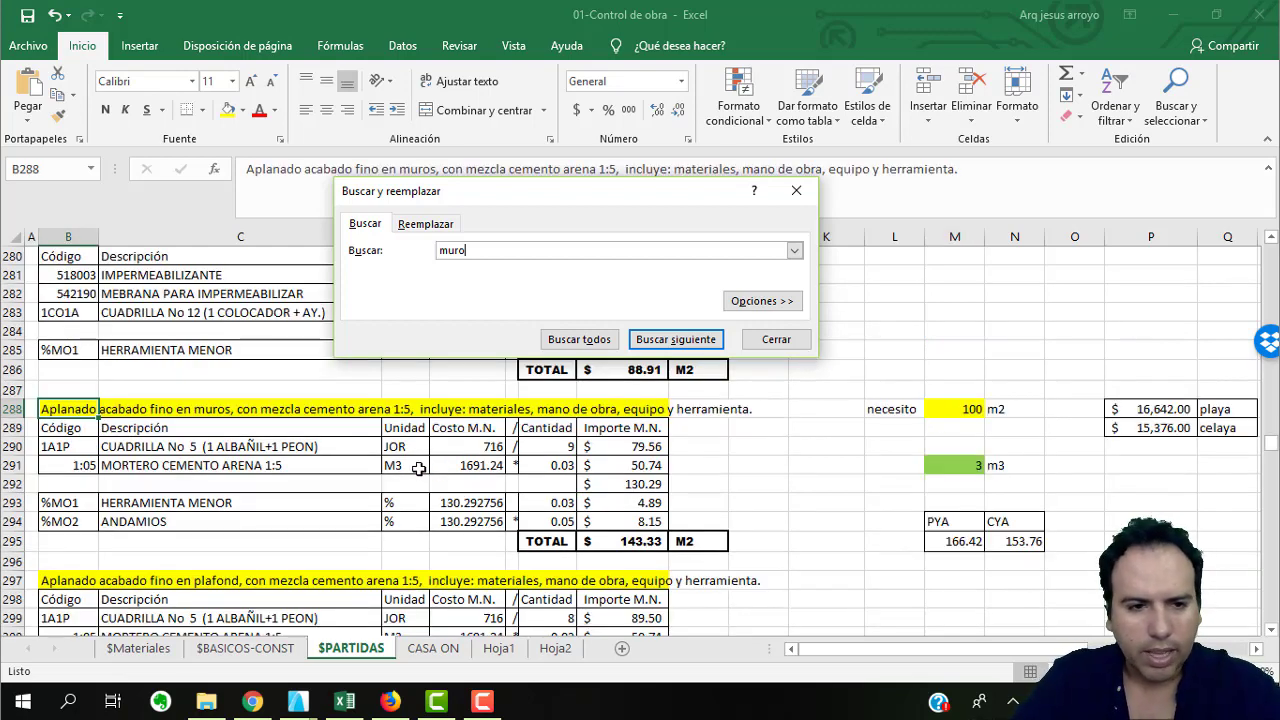
click(776, 340)
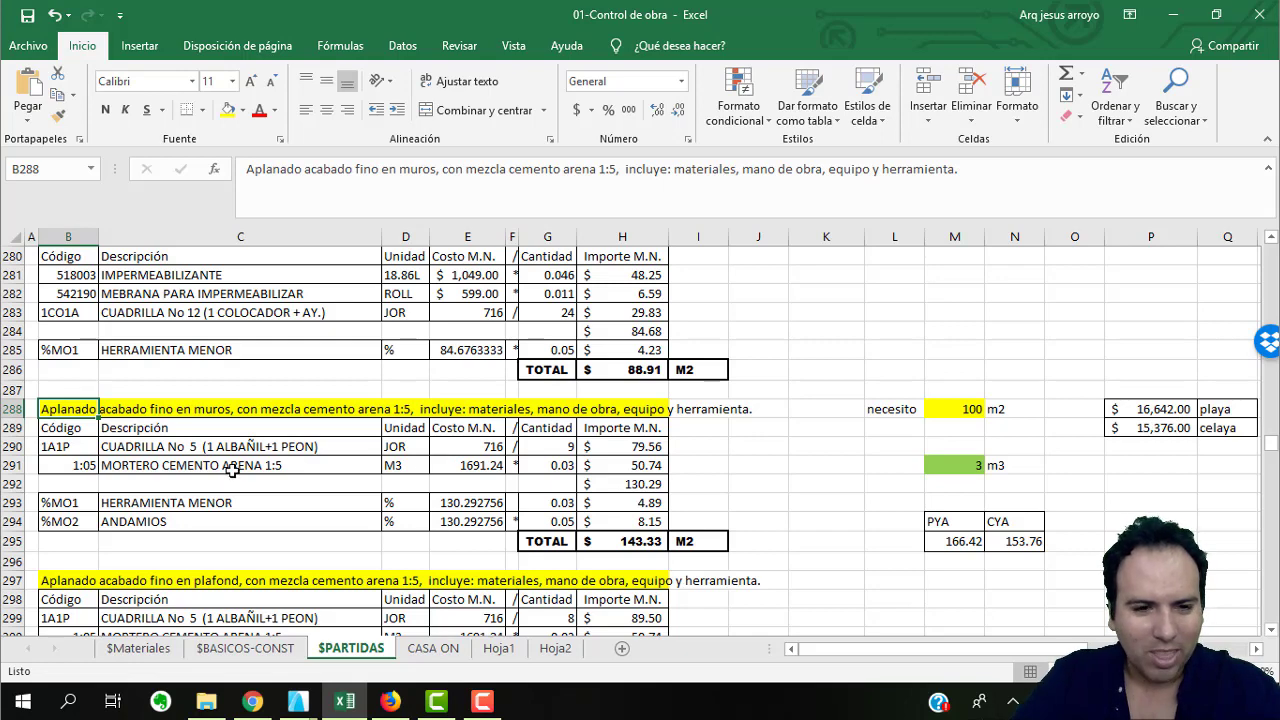
click(150, 470)
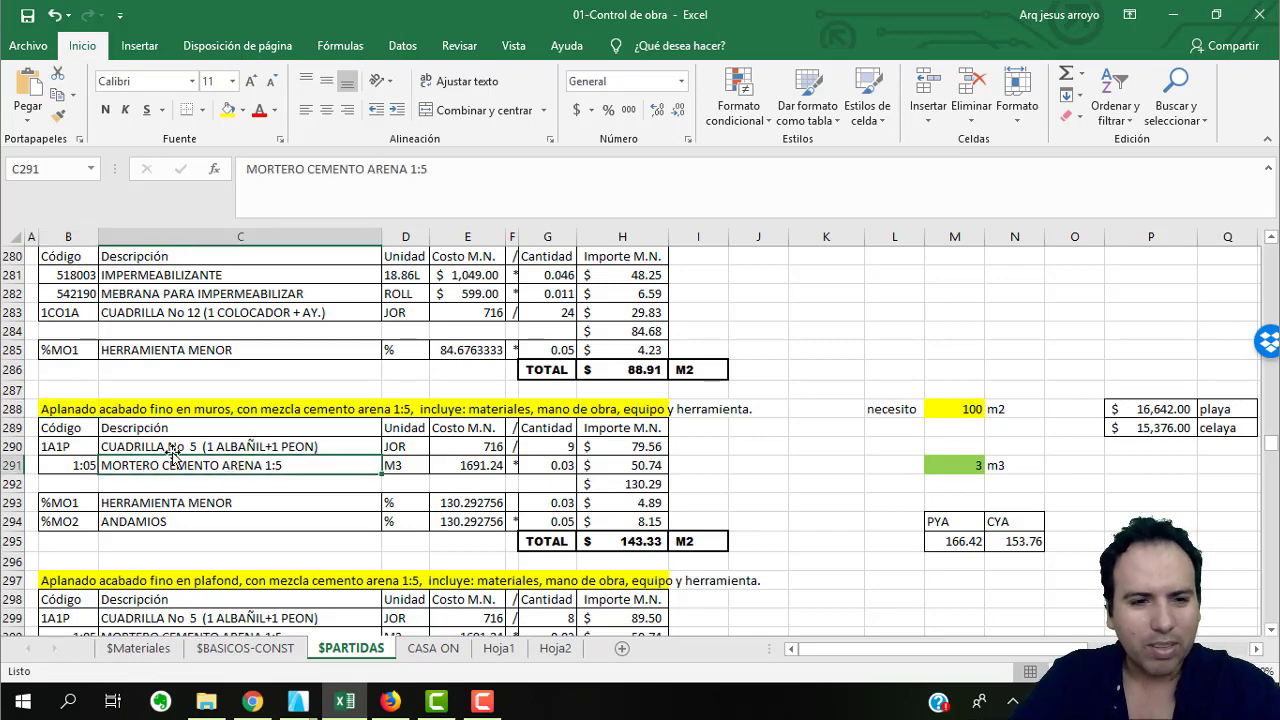
click(188, 447)
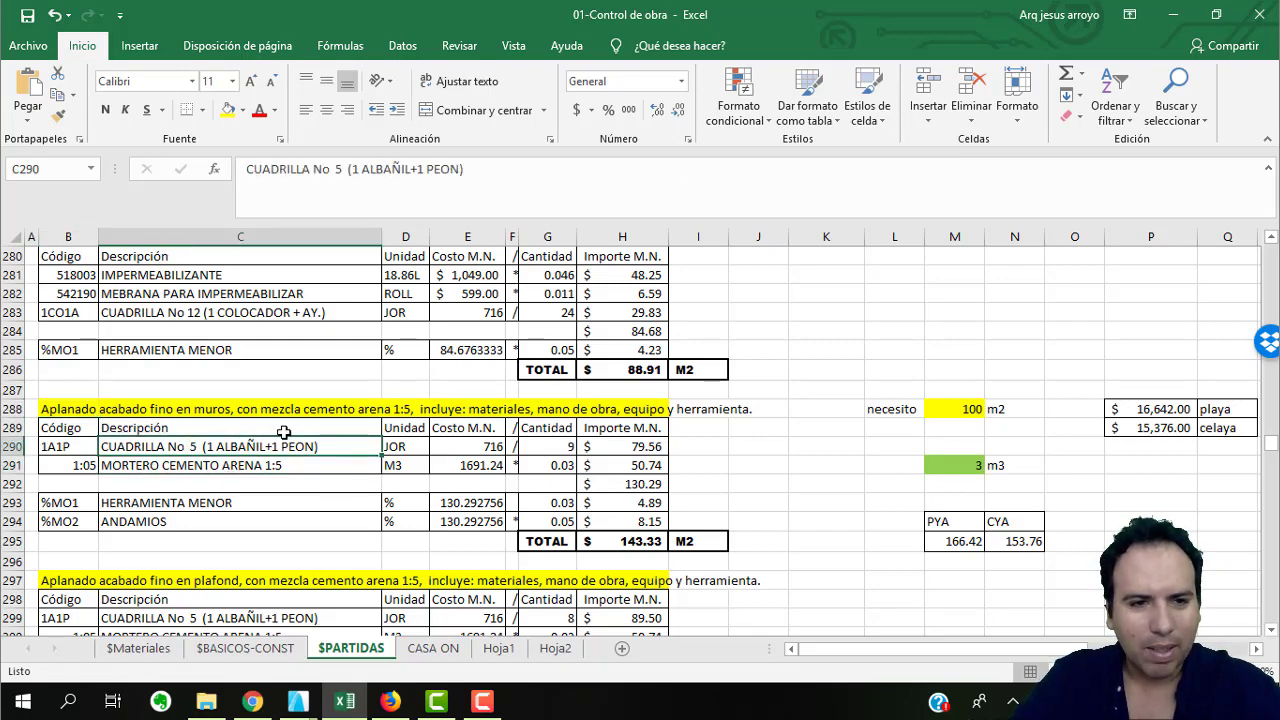
Find the 14 cm red brick wall breakdown in $PARTIDAS and examine the brick's unit and cost in row 175.
scroll(306, 430, up, 2)
scroll(495, 410, up, 8)
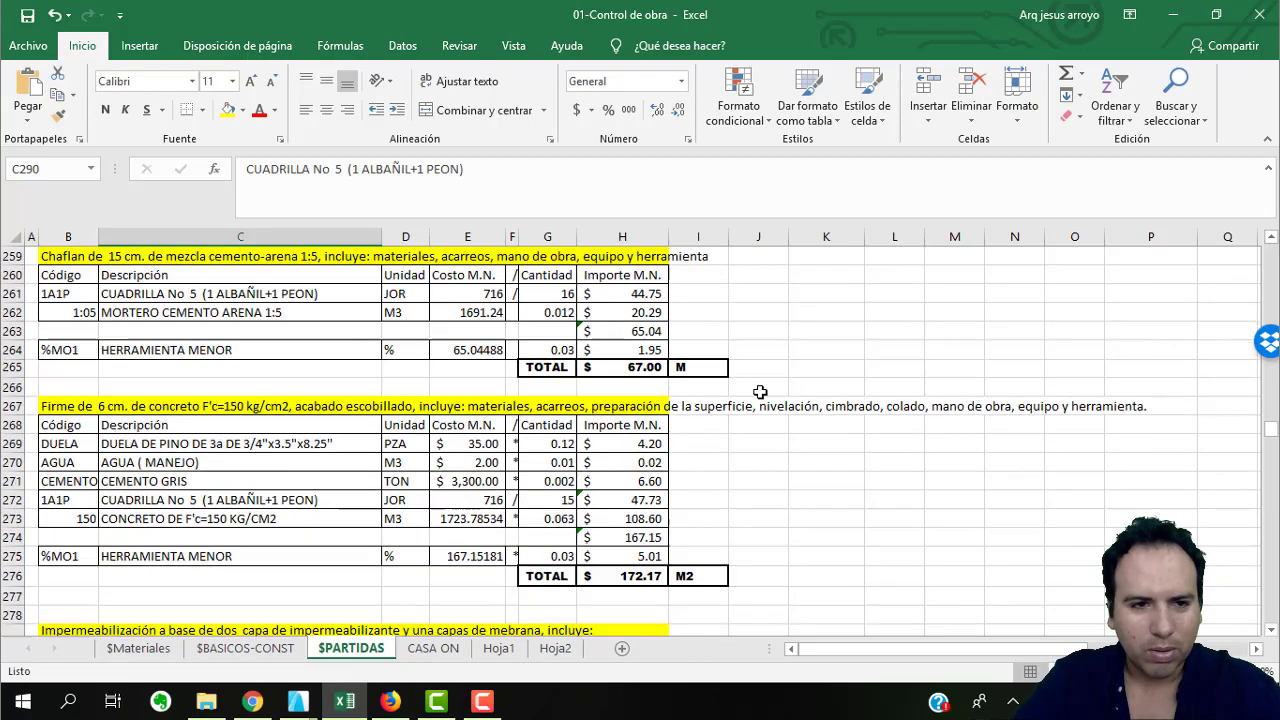
scroll(505, 405, up, 9)
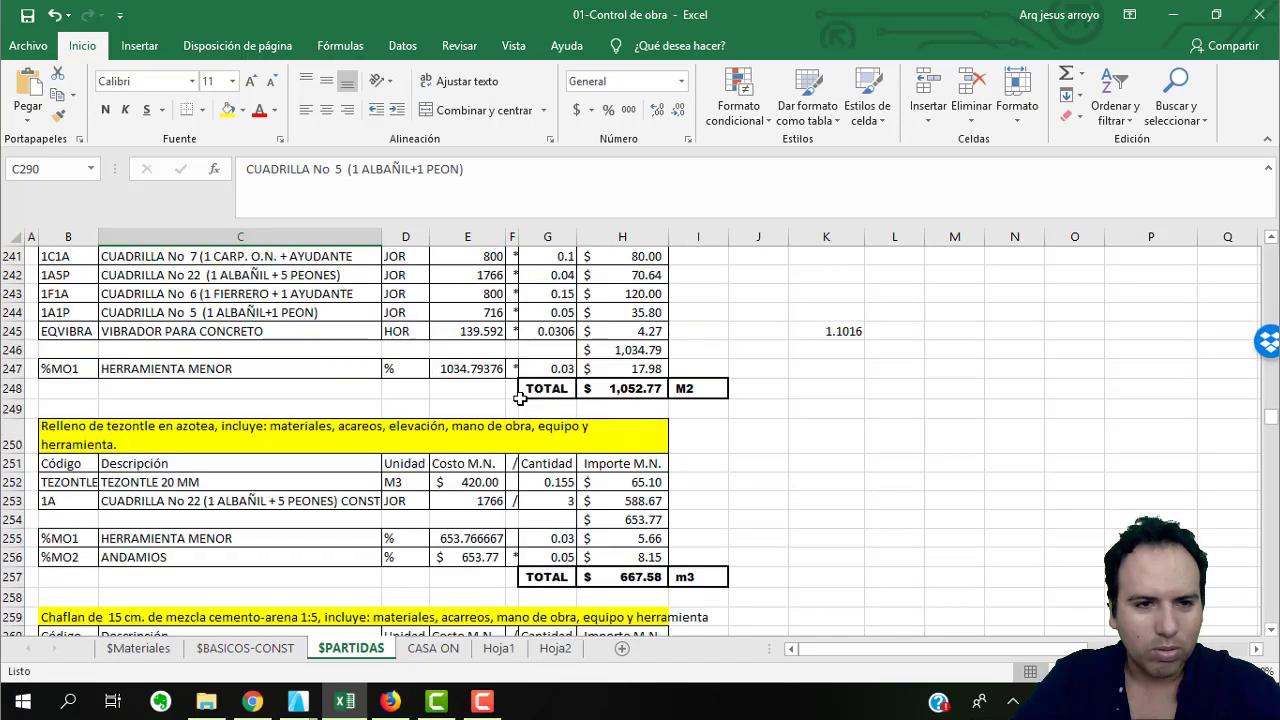
scroll(538, 398, up, 20)
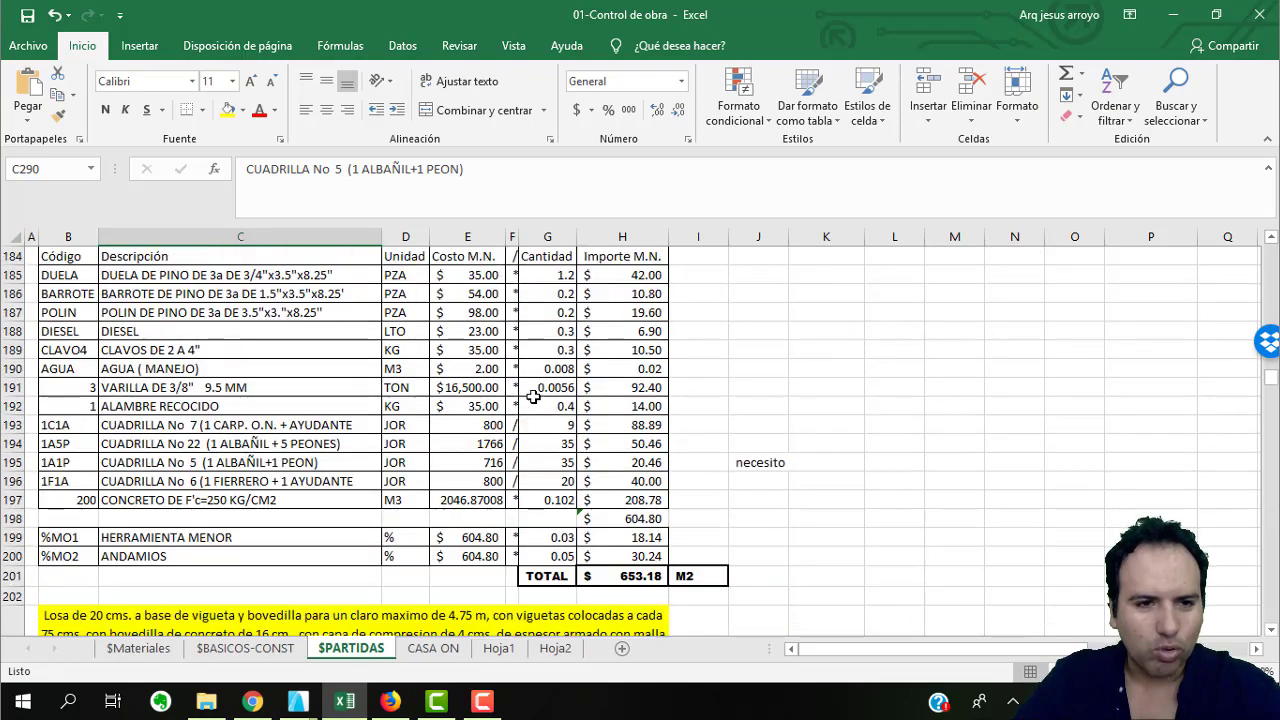
scroll(505, 402, up, 1)
scroll(376, 424, down, 3)
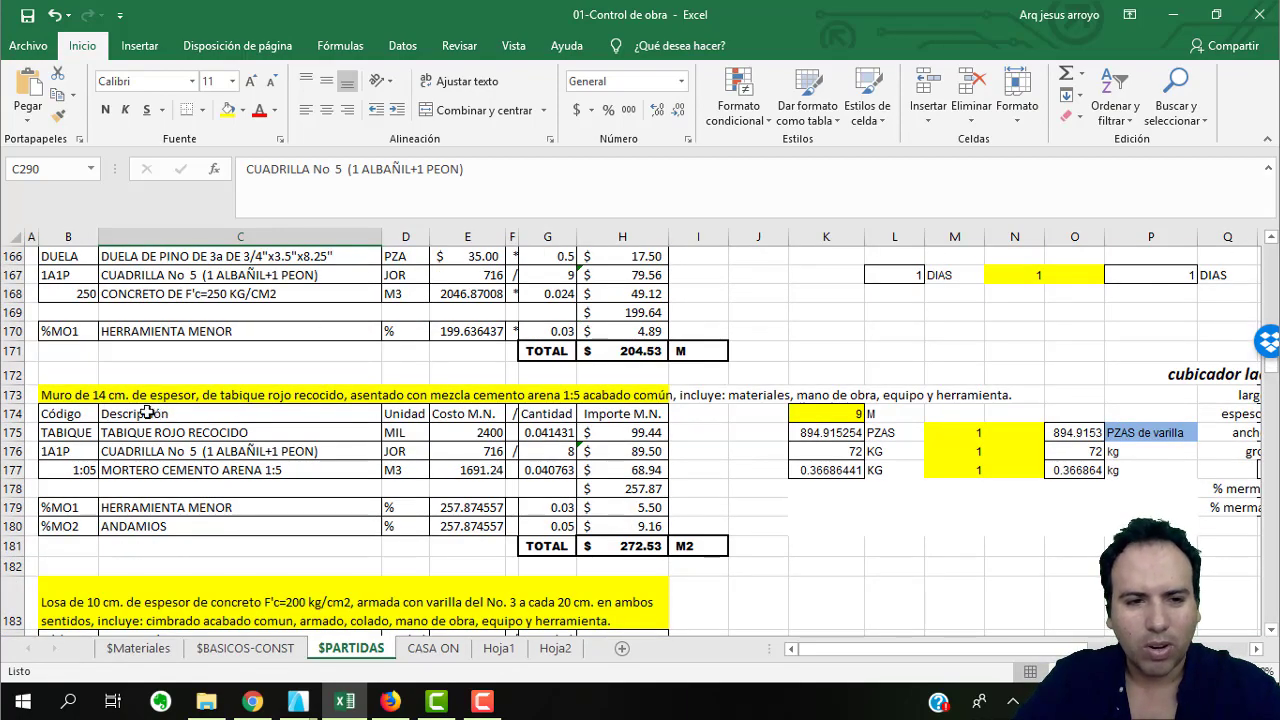
click(73, 395)
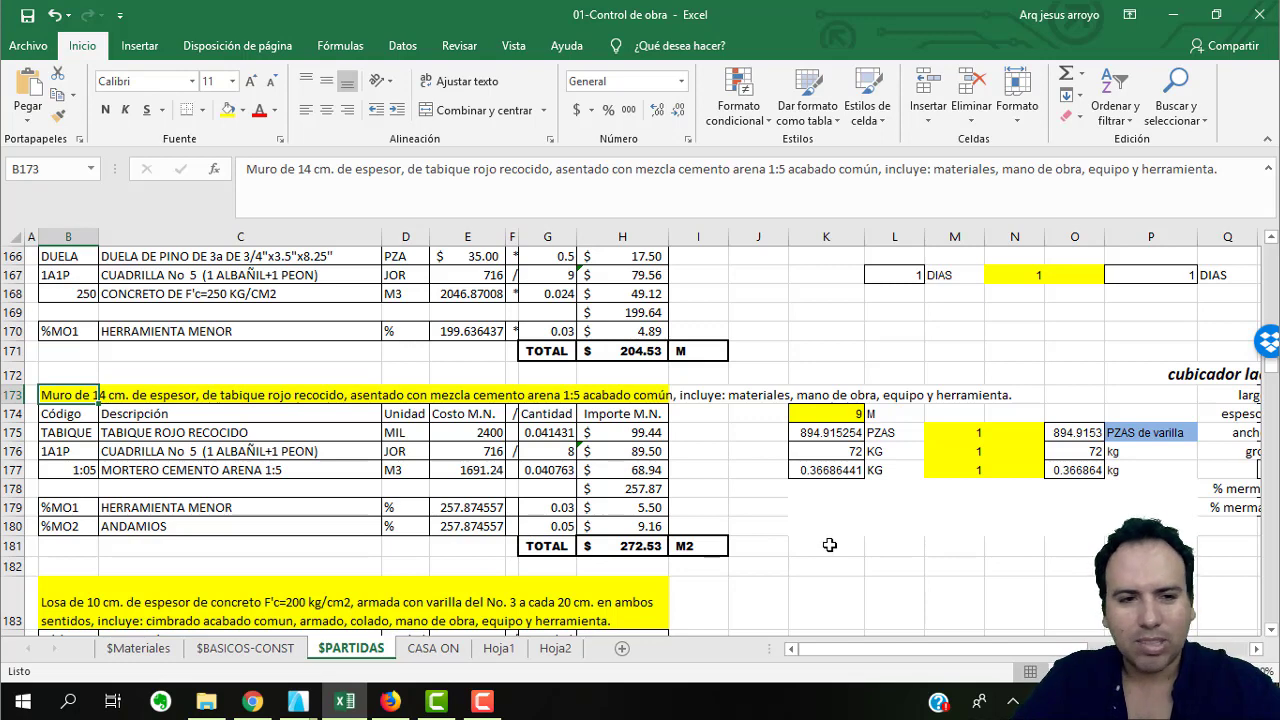
click(232, 433)
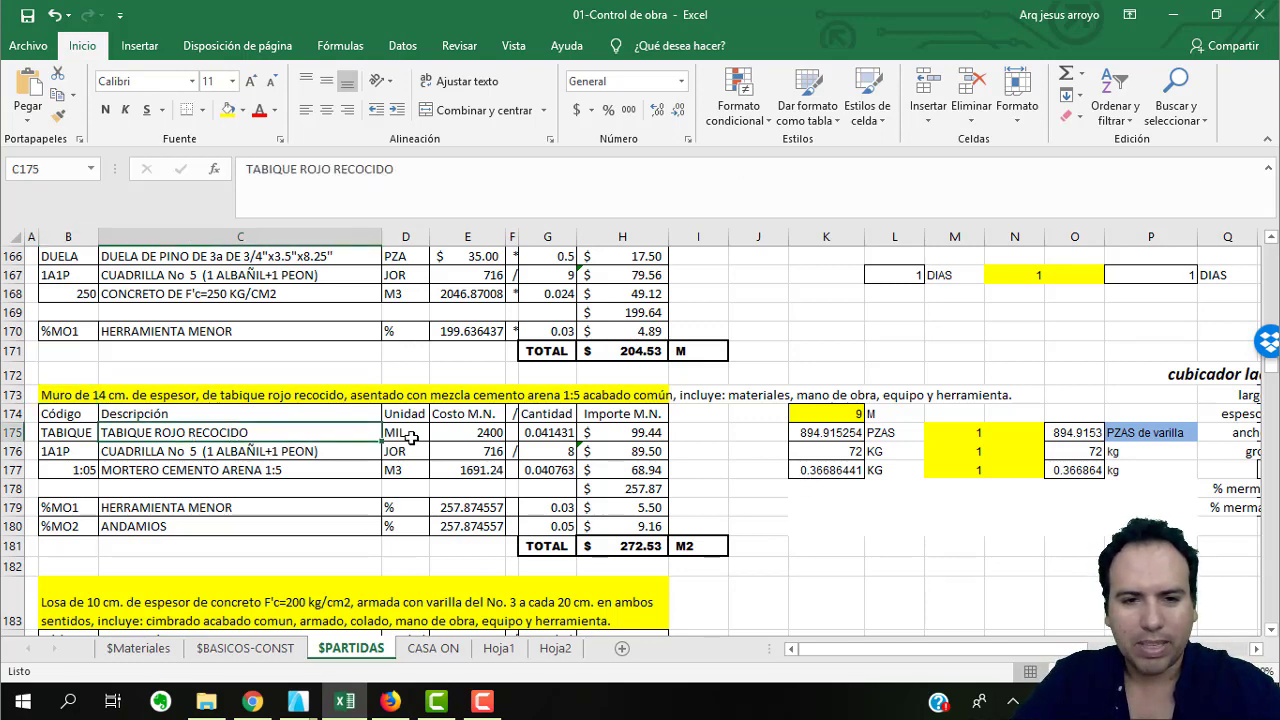
click(410, 437)
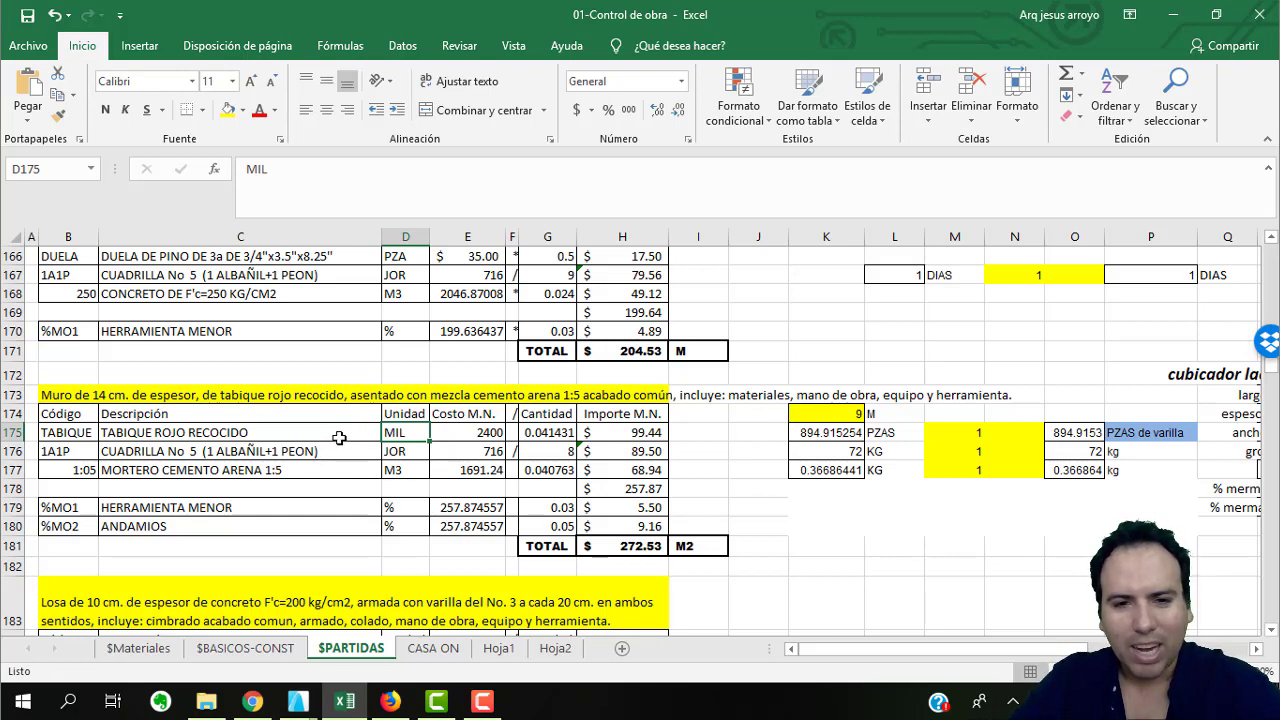
click(488, 434)
click(743, 431)
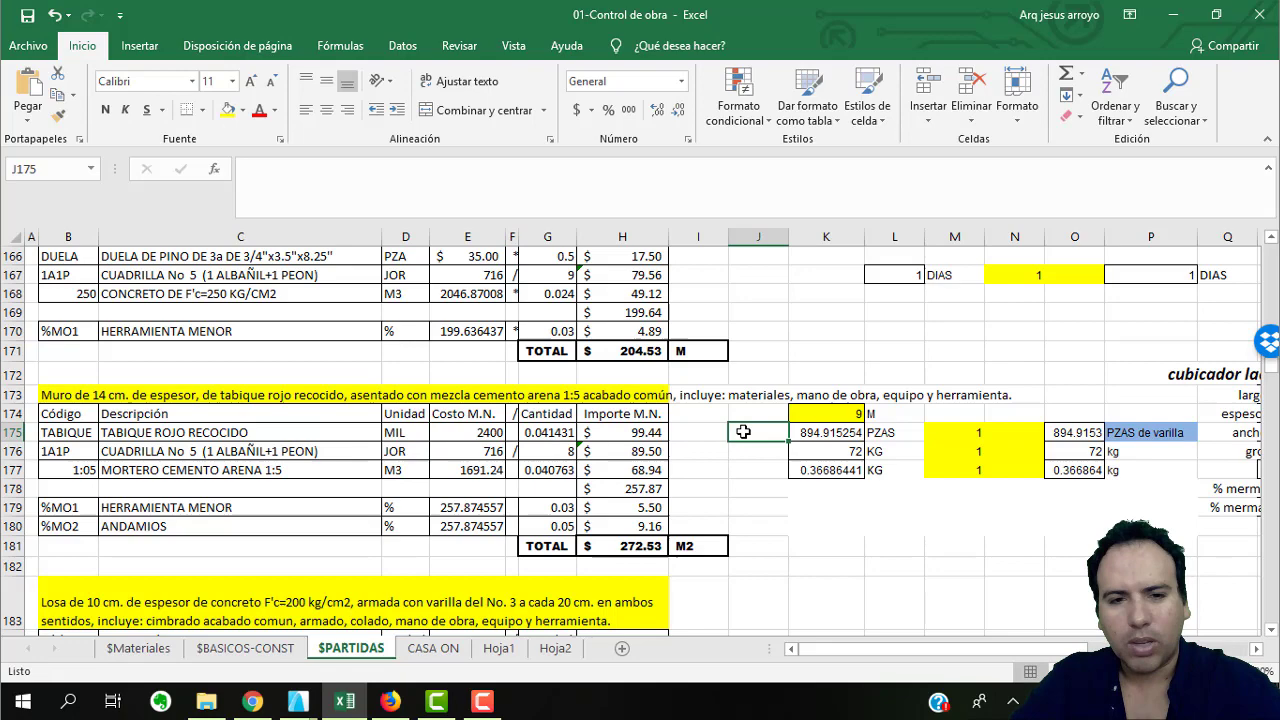
click(488, 434)
click(765, 488)
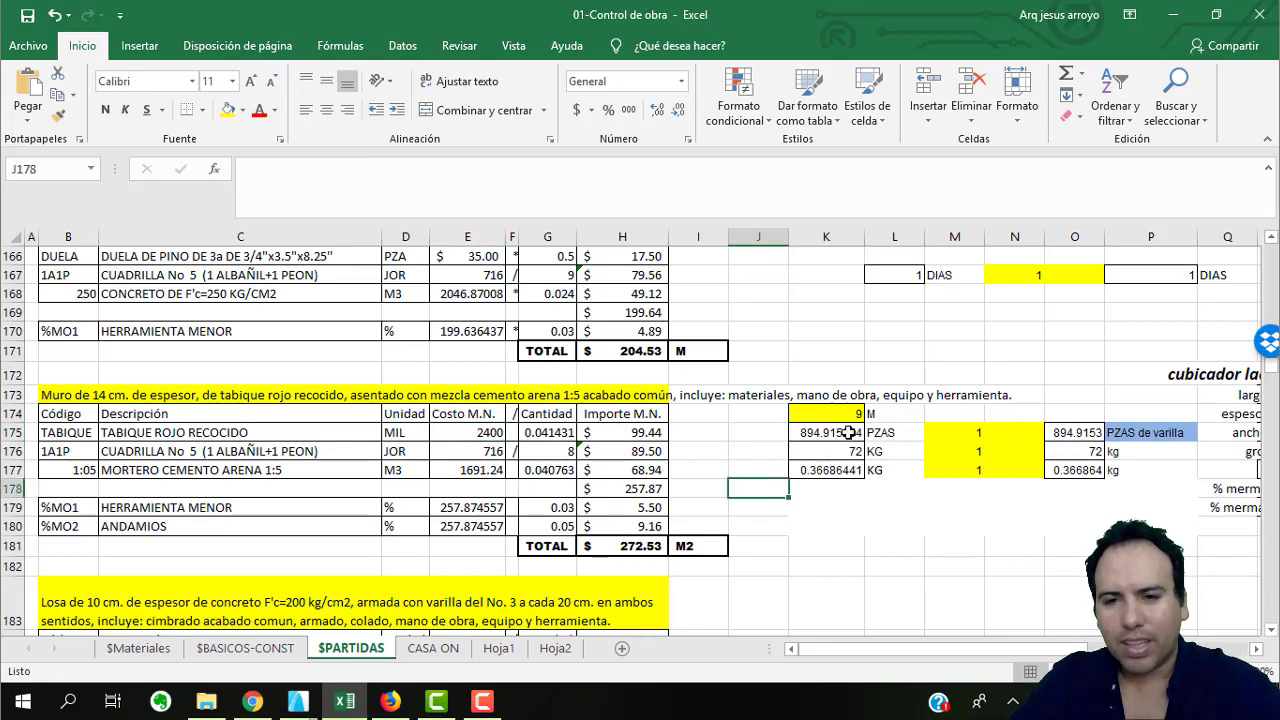
Check the wall quantity in K174 and the brick formula in K175 beside the 14 cm wall breakdown.
scroll(560, 430, up, 2)
scroll(490, 436, up, 2)
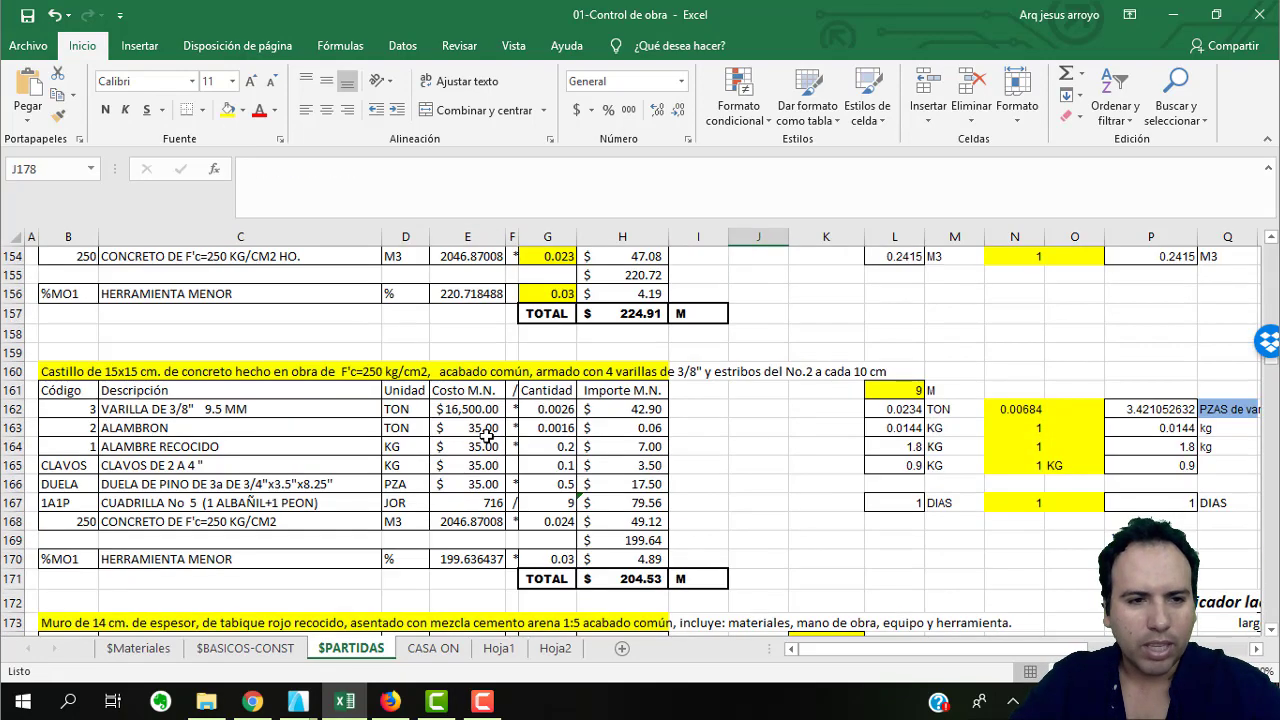
scroll(305, 429, down, 3)
click(839, 470)
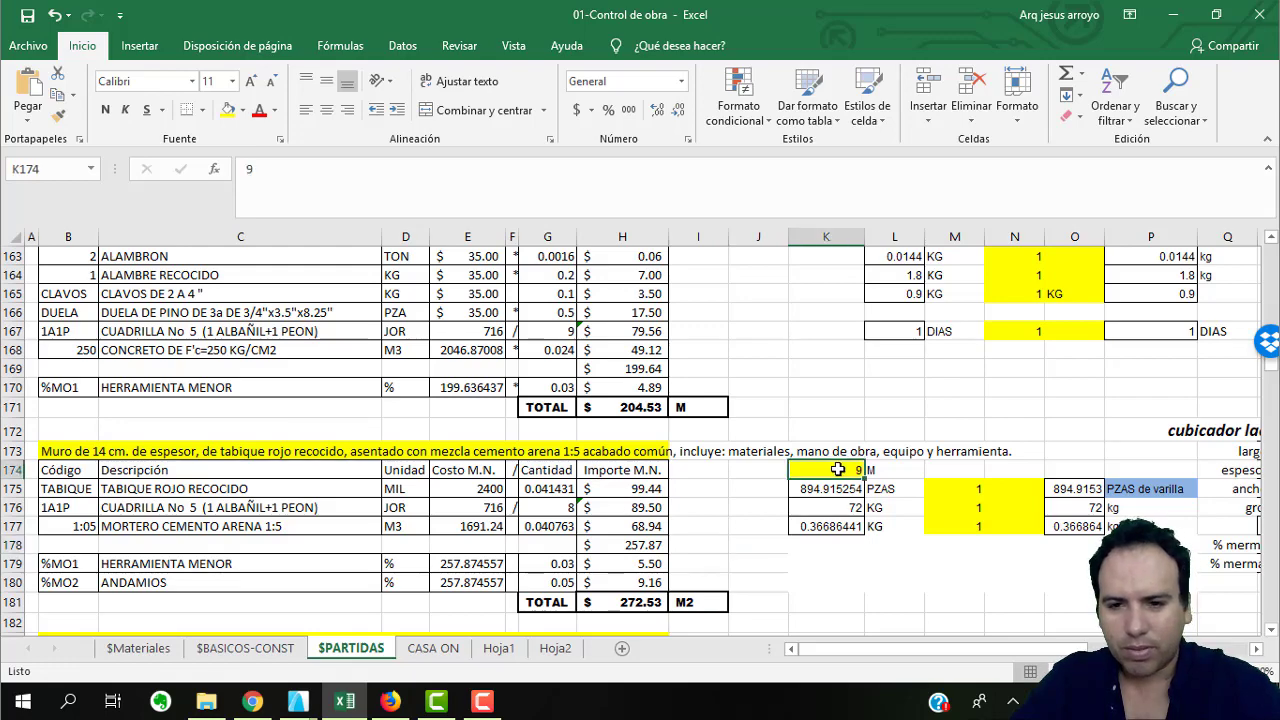
click(836, 489)
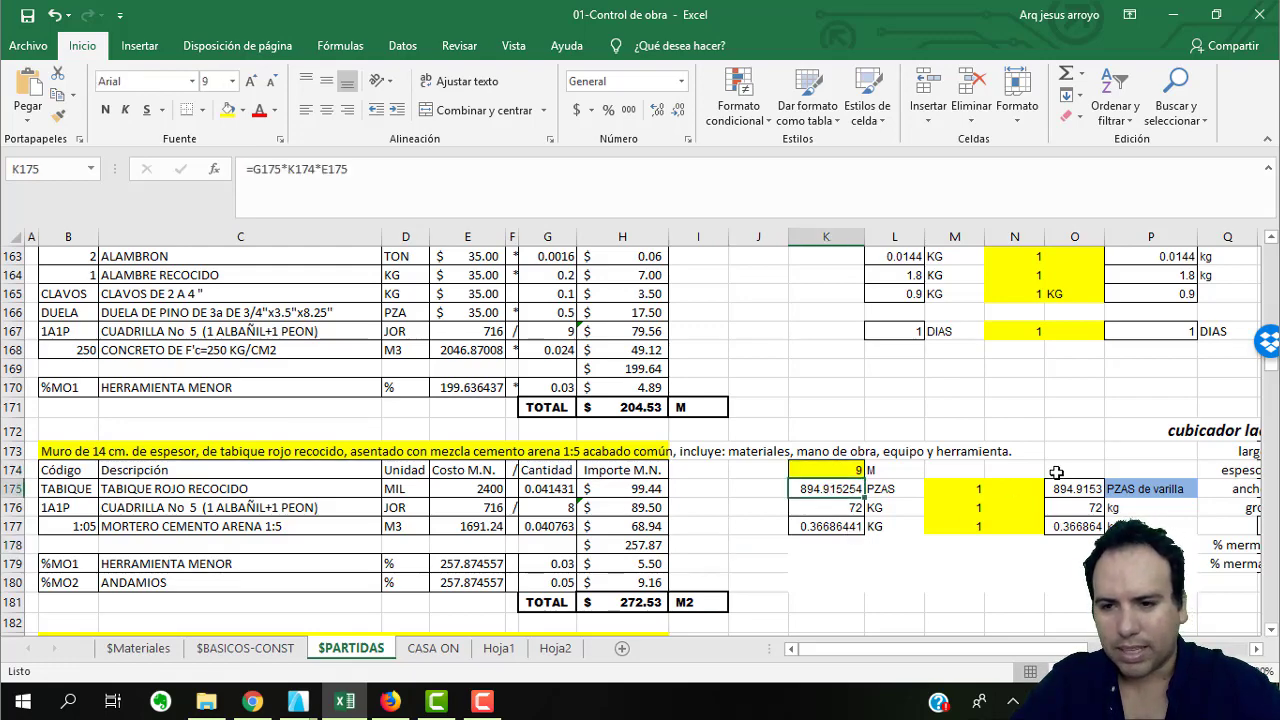
In the brick calculator beside the wall breakdown, set the brick thickness (espesor tabique) to 0.15 and the width (ancho tabique) to 0.07.
scroll(980, 656, right, 5)
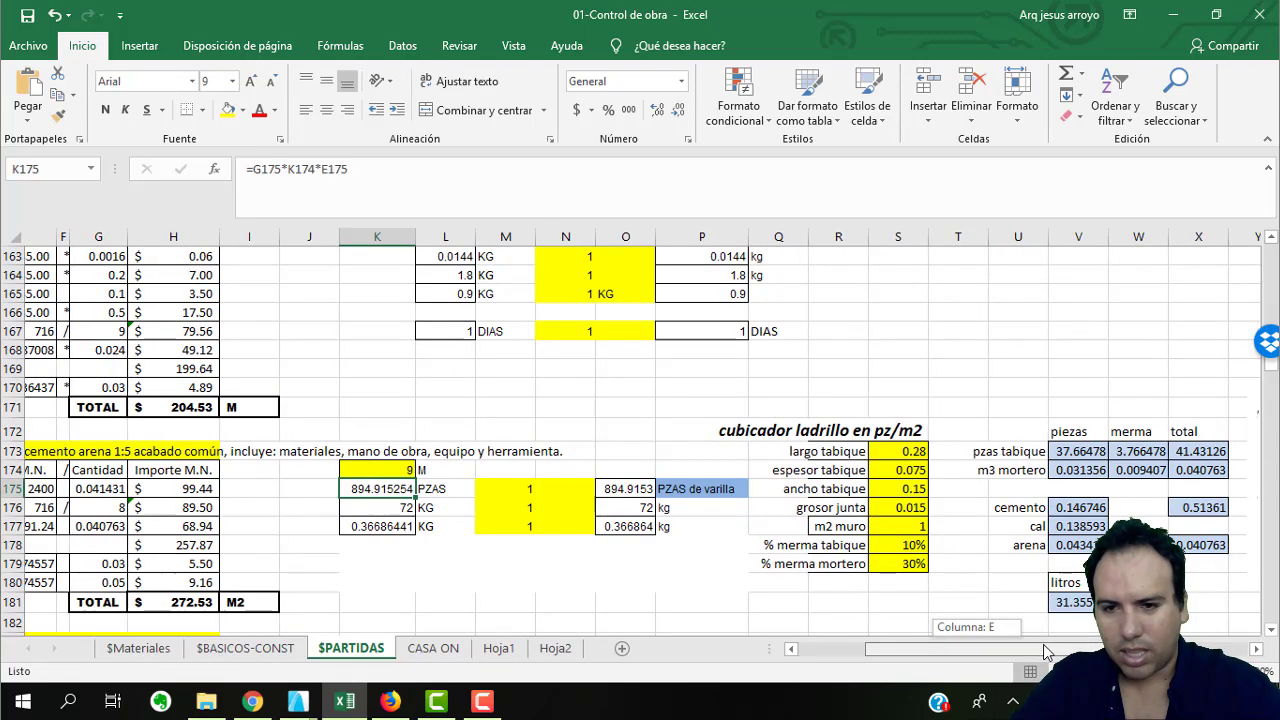
click(866, 452)
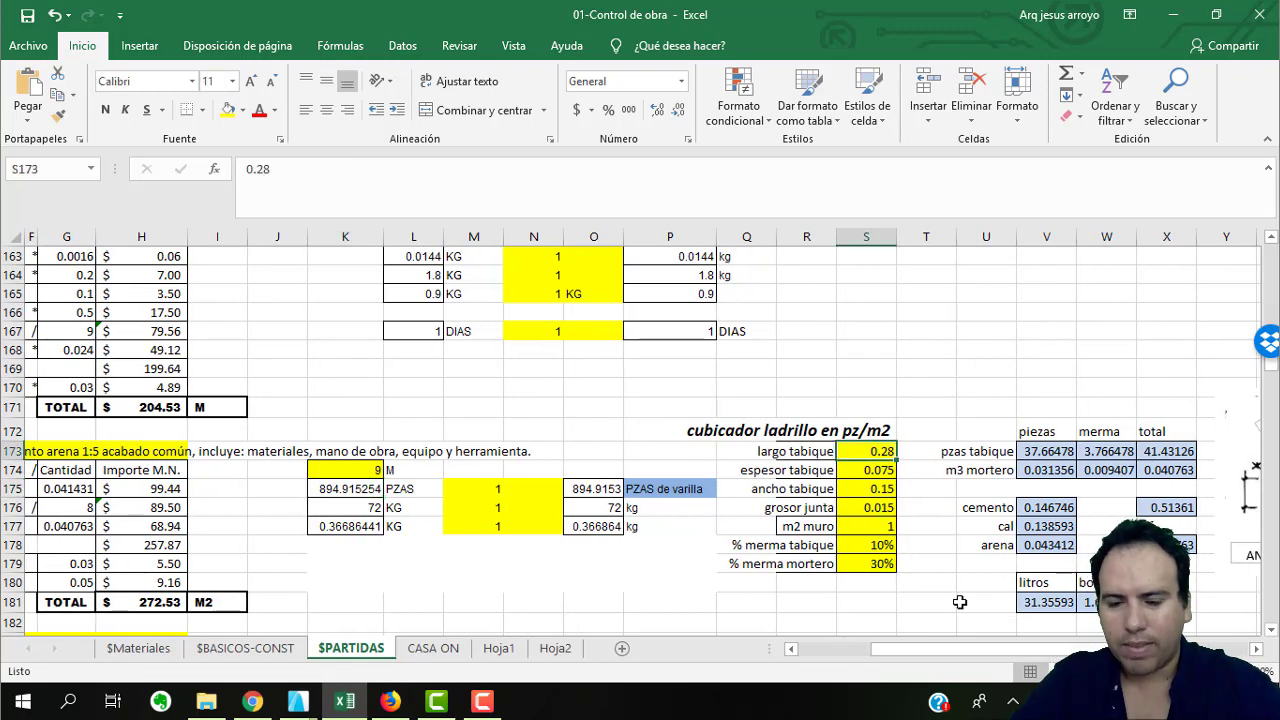
click(856, 478)
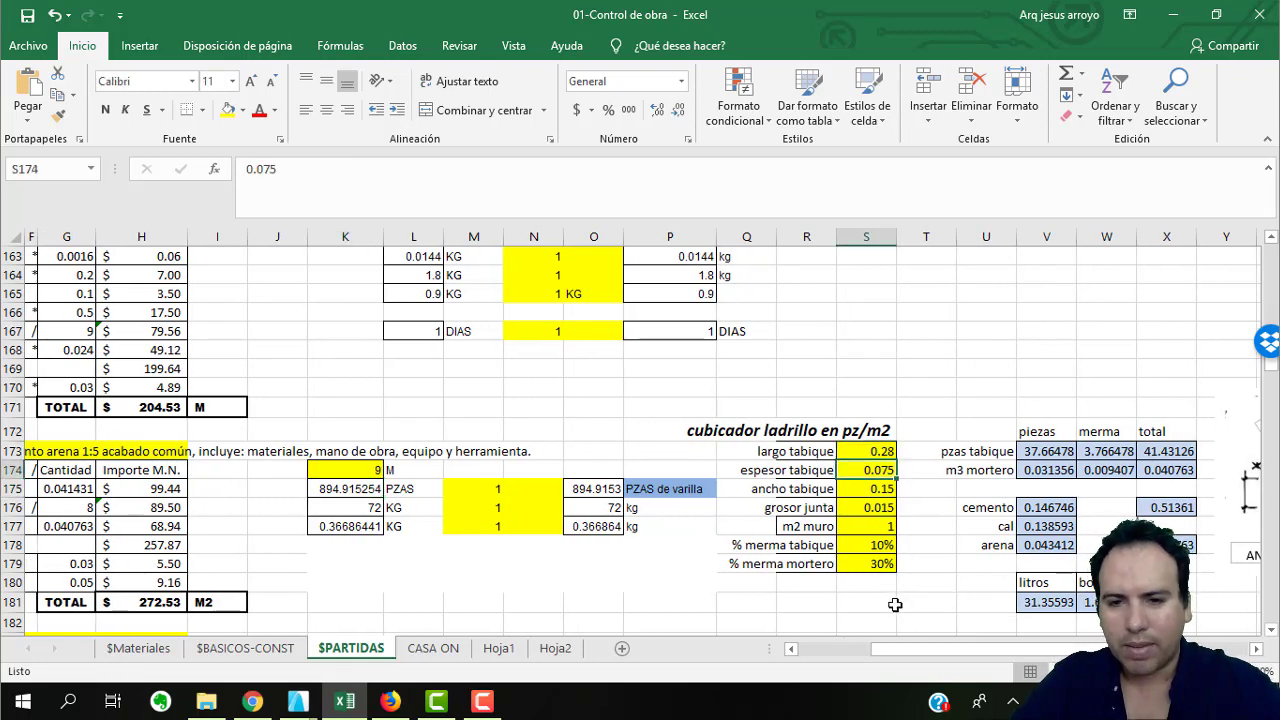
text(.15)
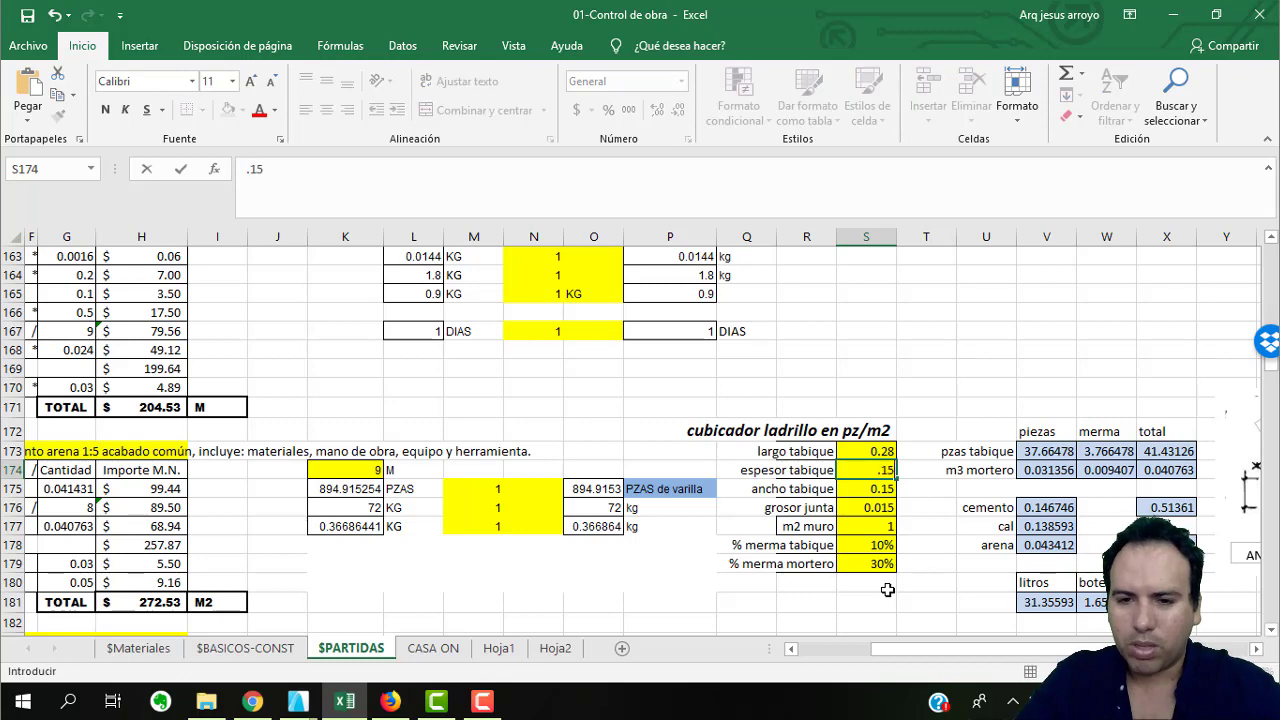
key(Return)
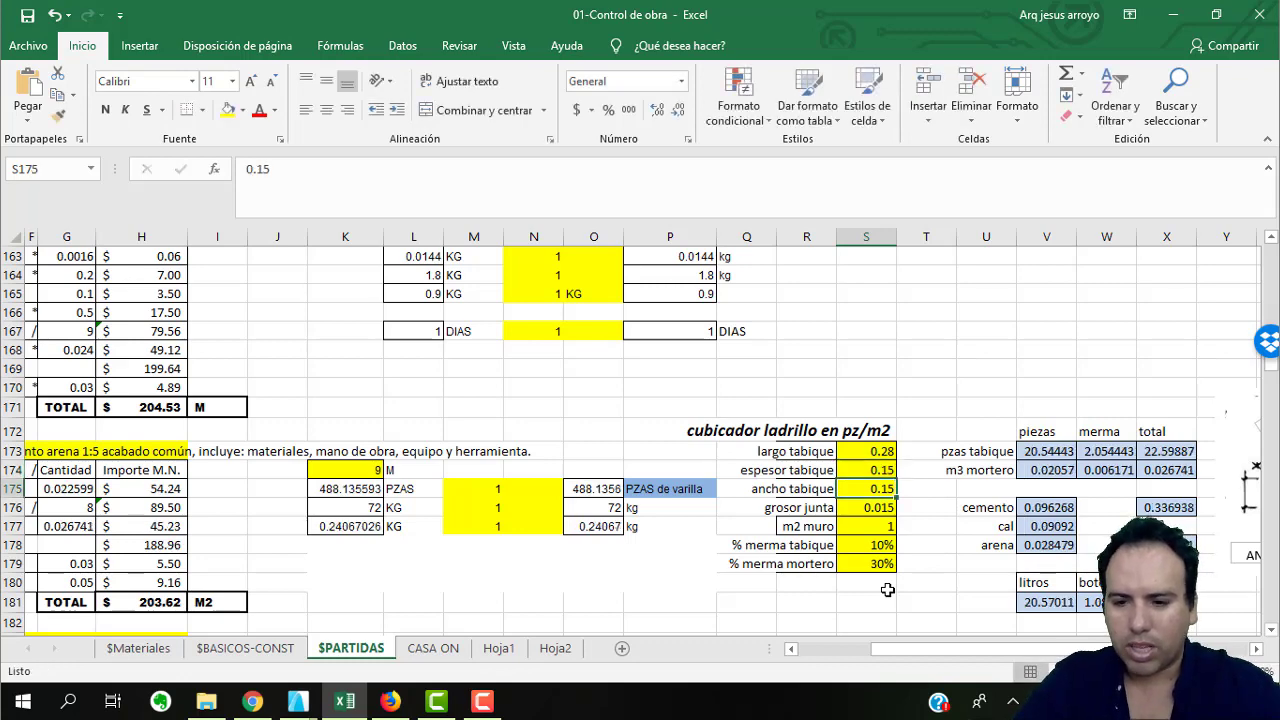
text(.)
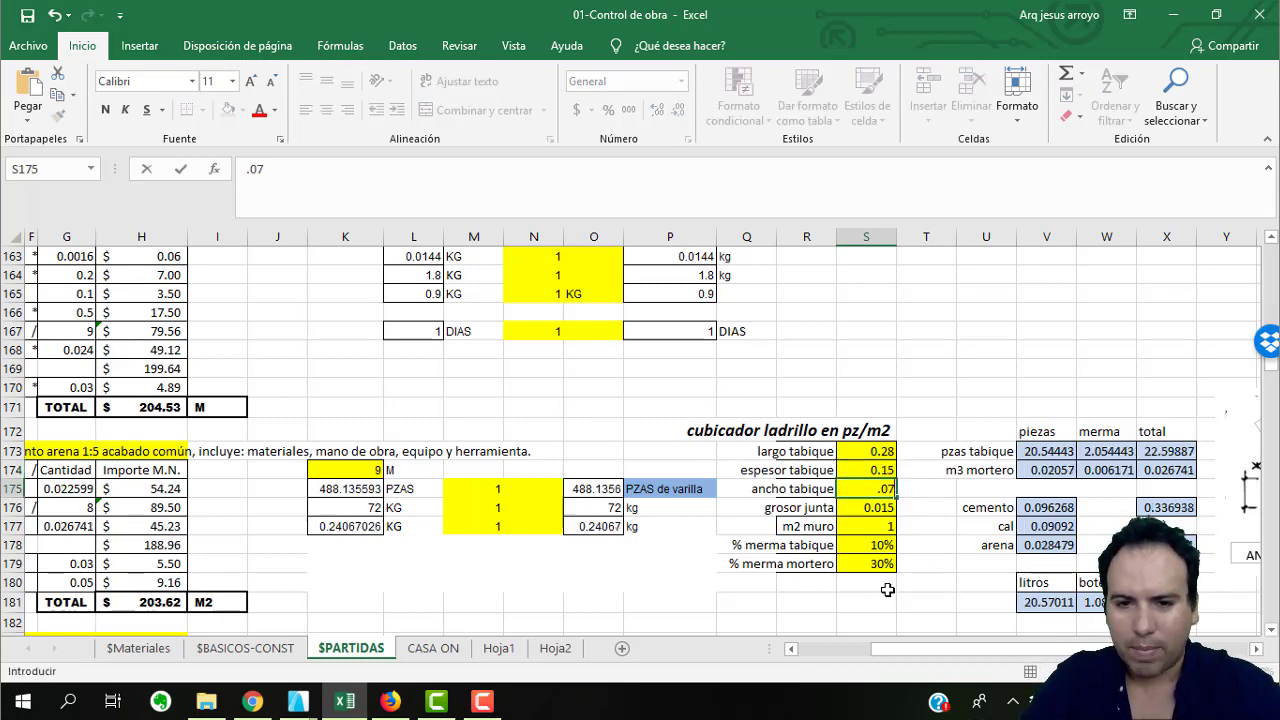
text(07)
key(Return)
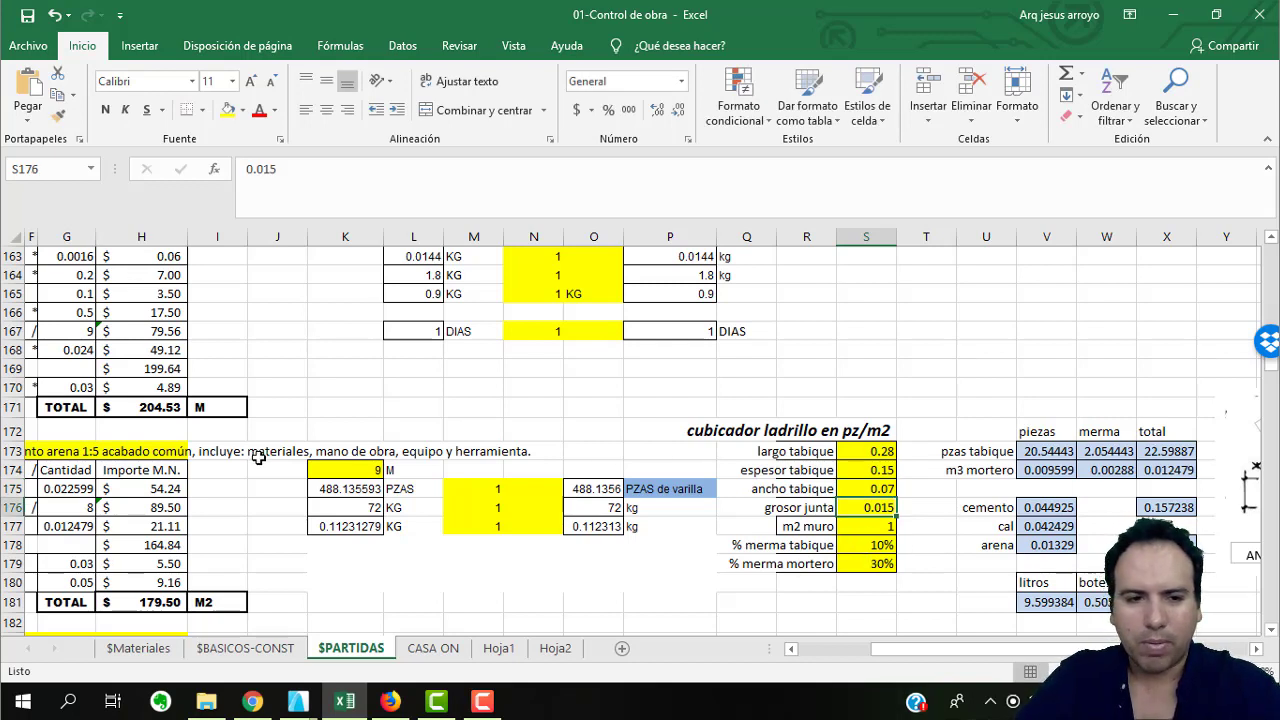
click(272, 487)
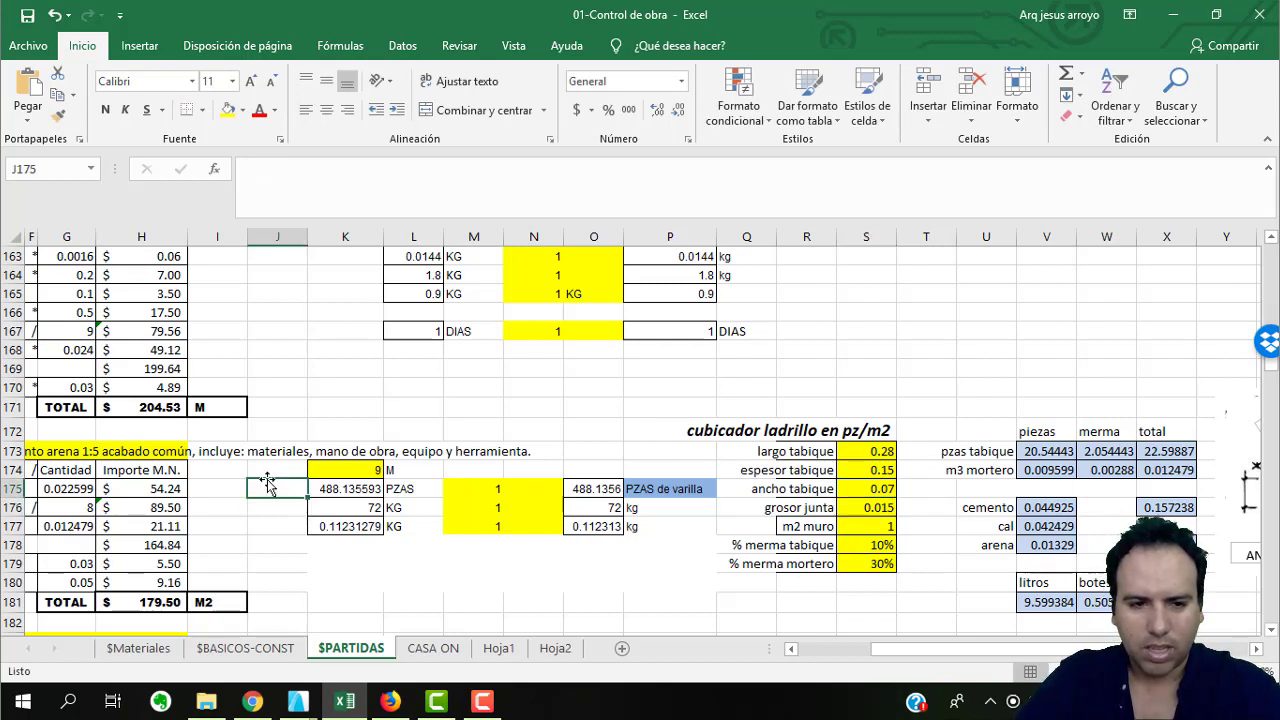
Examine the red brick row 175 of the 14 cm wall breakdown, checking its unit, cost and the quantity formula in G175.
key(Left)
key(Left)
key(Left)
key(Left)
key(Left)
key(Left)
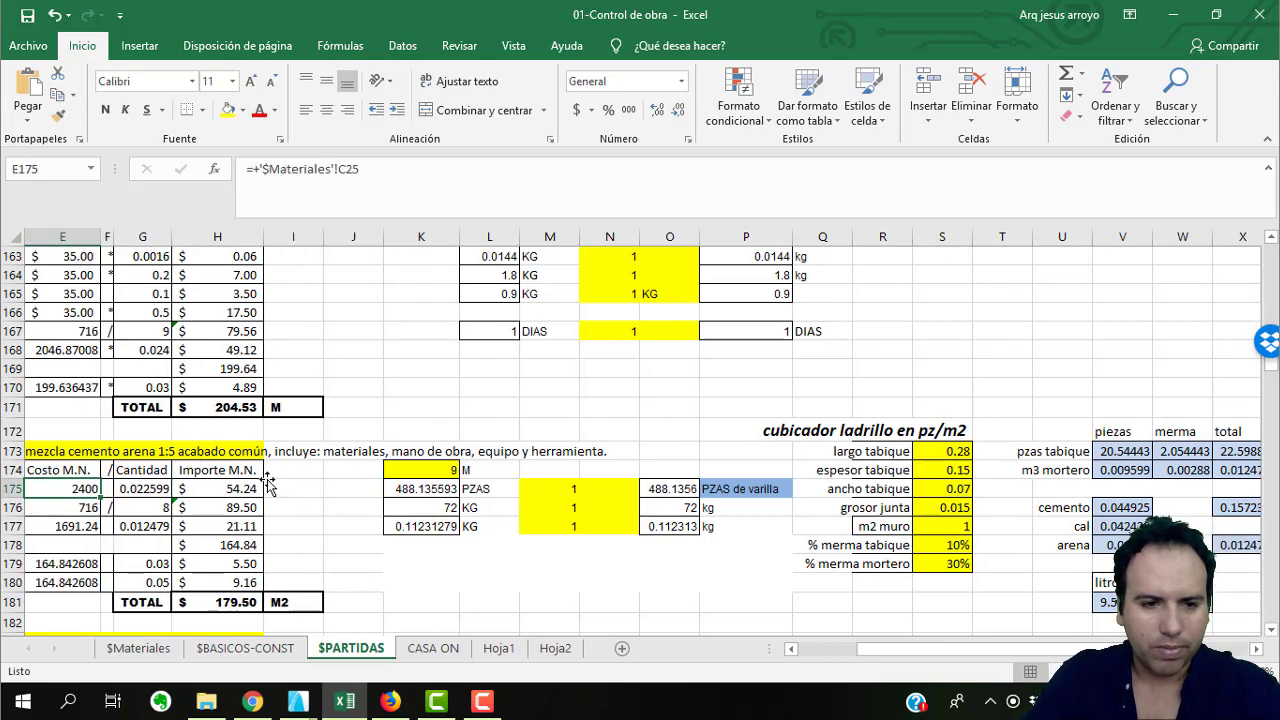
key(Left)
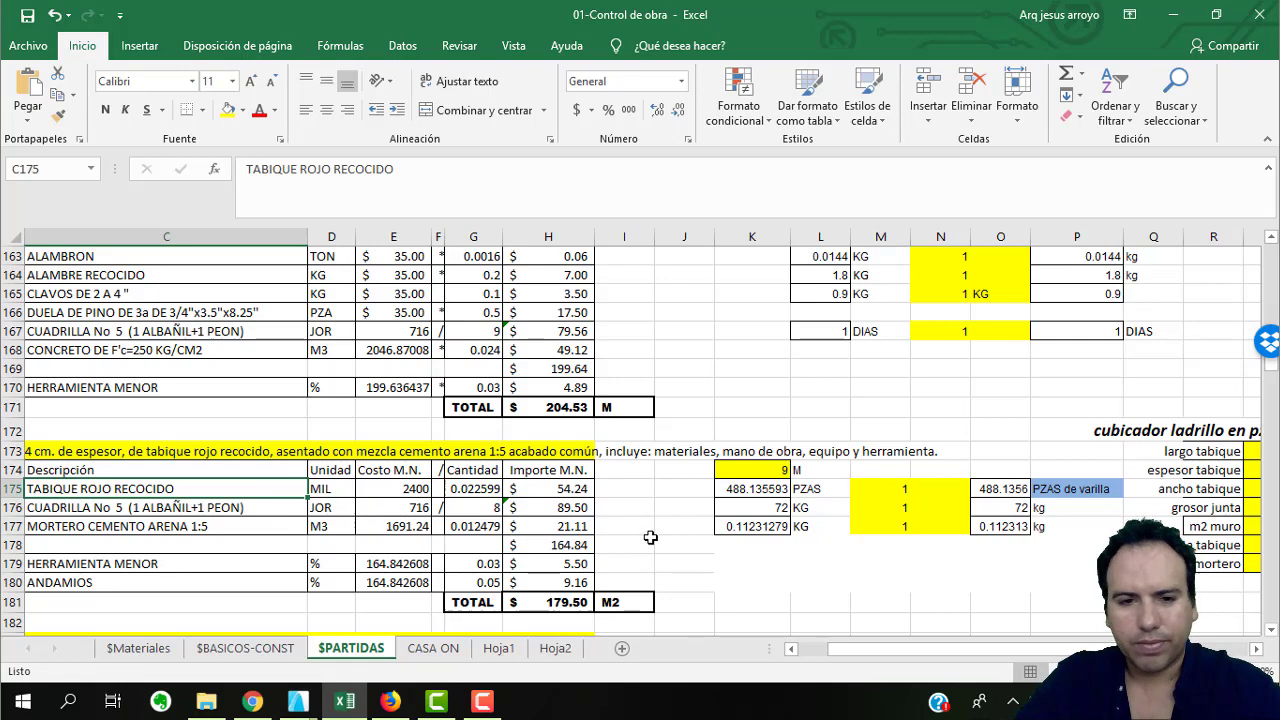
click(486, 494)
click(449, 200)
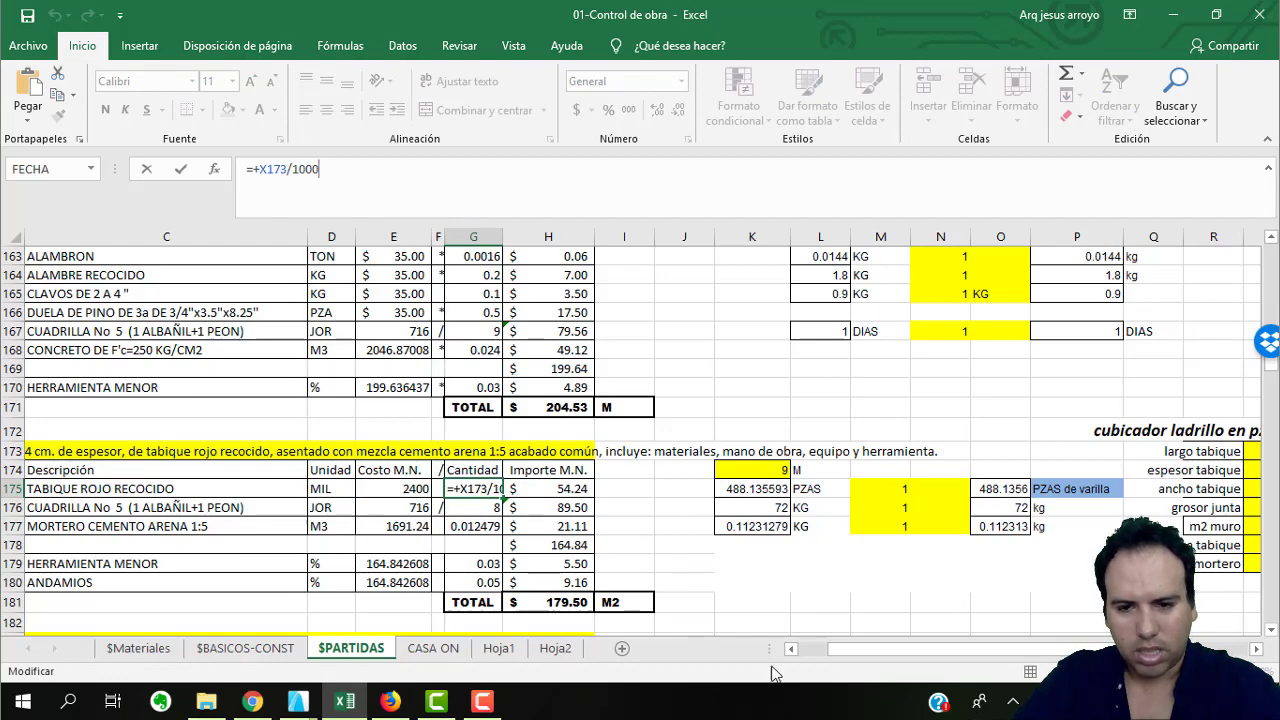
mouse_move(903, 660)
mouse_down()
mouse_move(940, 660)
mouse_move(895, 656)
mouse_up()
key(Escape)
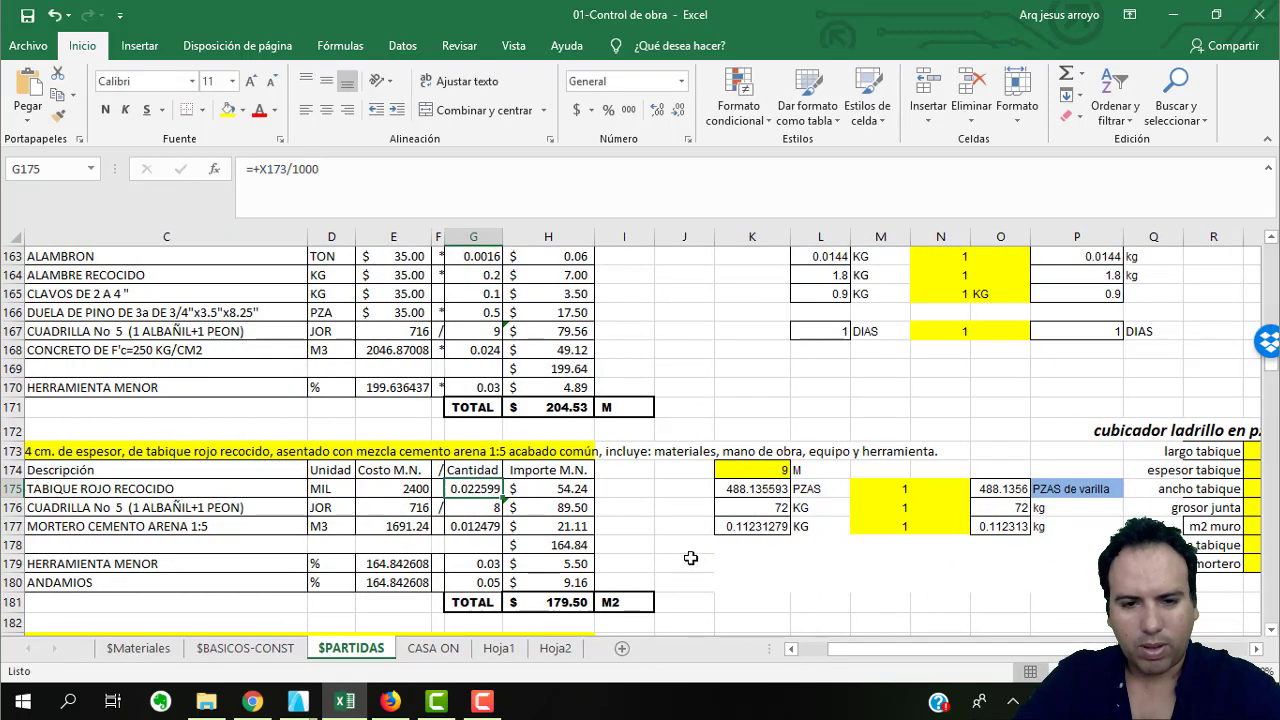
Undo the brick calculator's width and thickness changes and redo them to compare the wall's unit price.
click(753, 584)
key(ctrl+z)
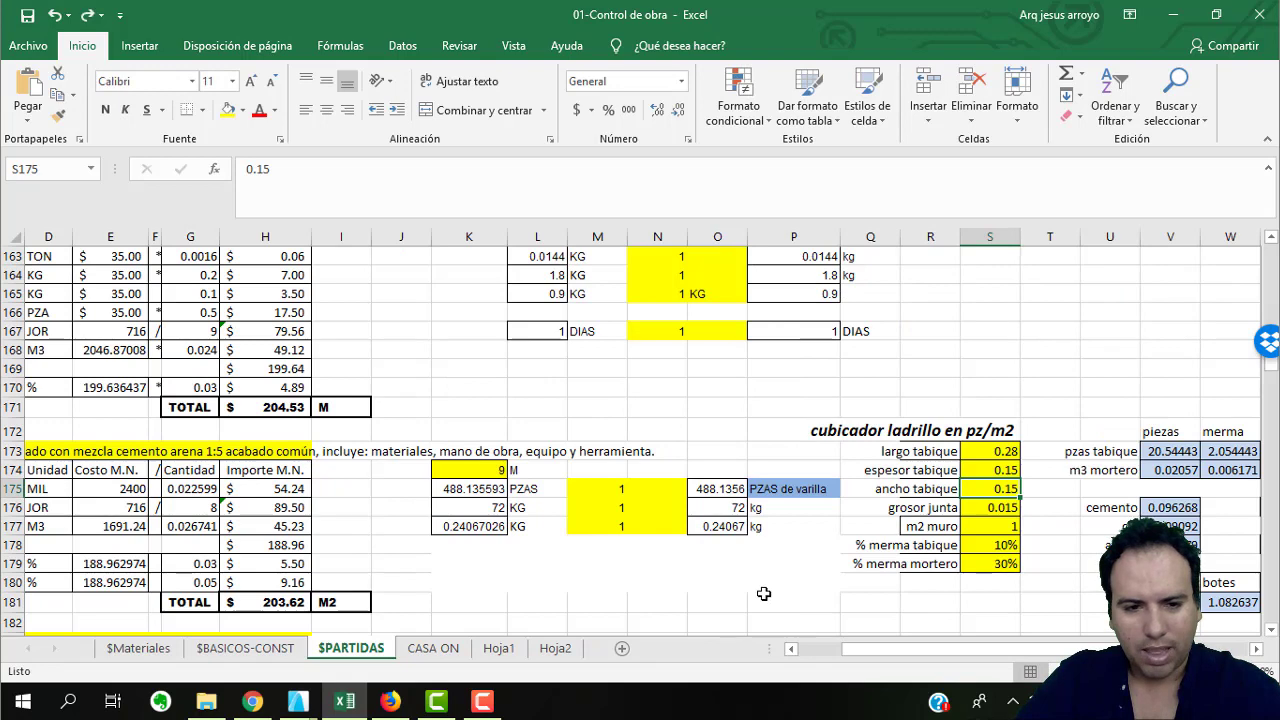
key(ctrl+z)
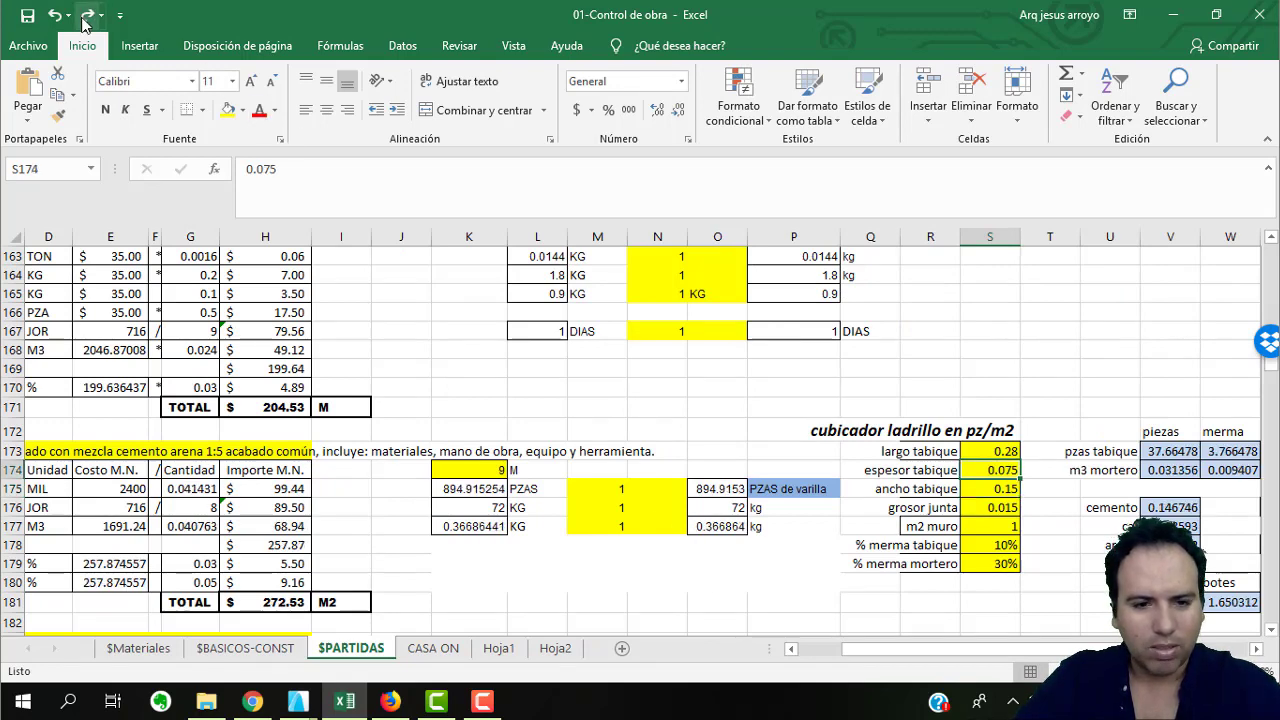
click(86, 17)
click(55, 17)
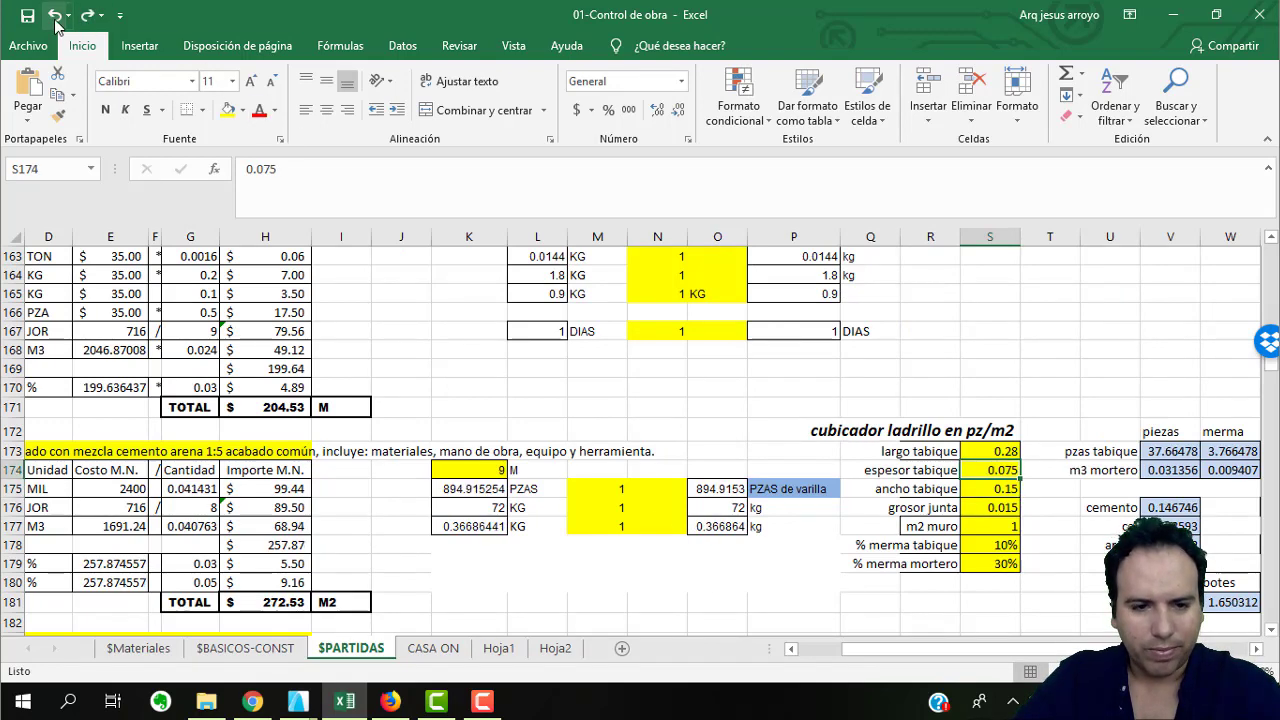
click(55, 17)
click(86, 17)
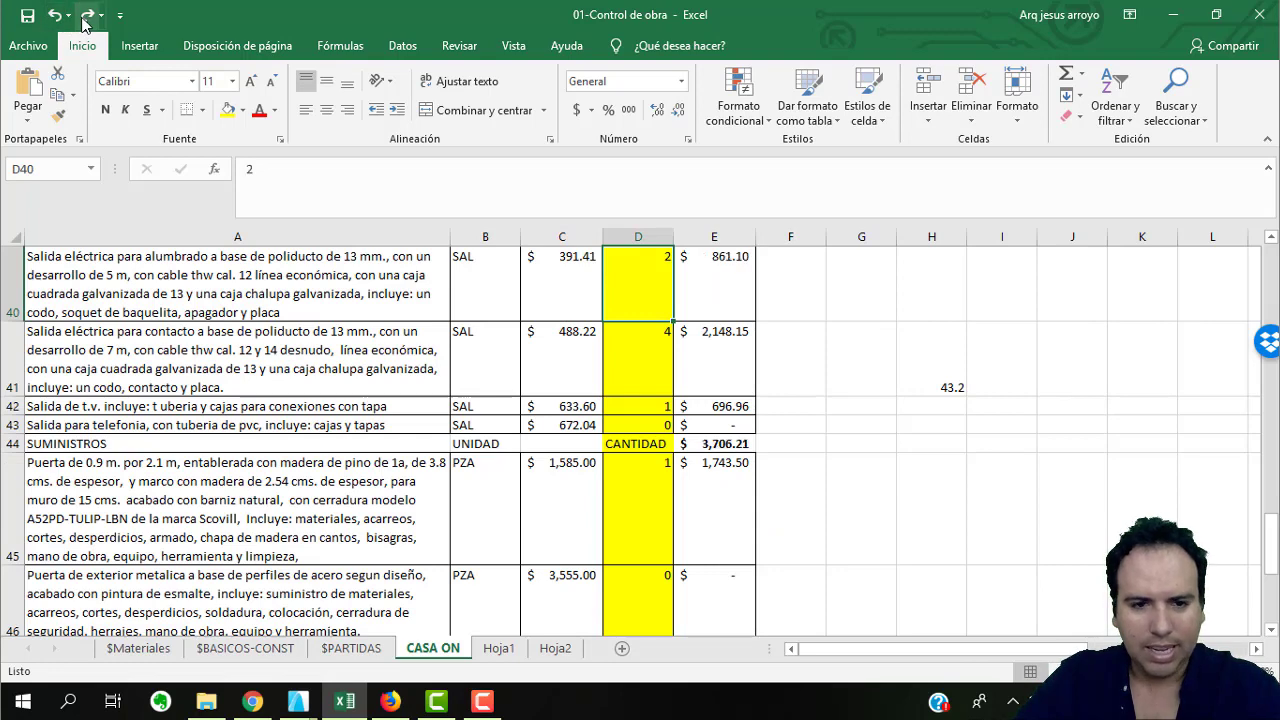
click(86, 17)
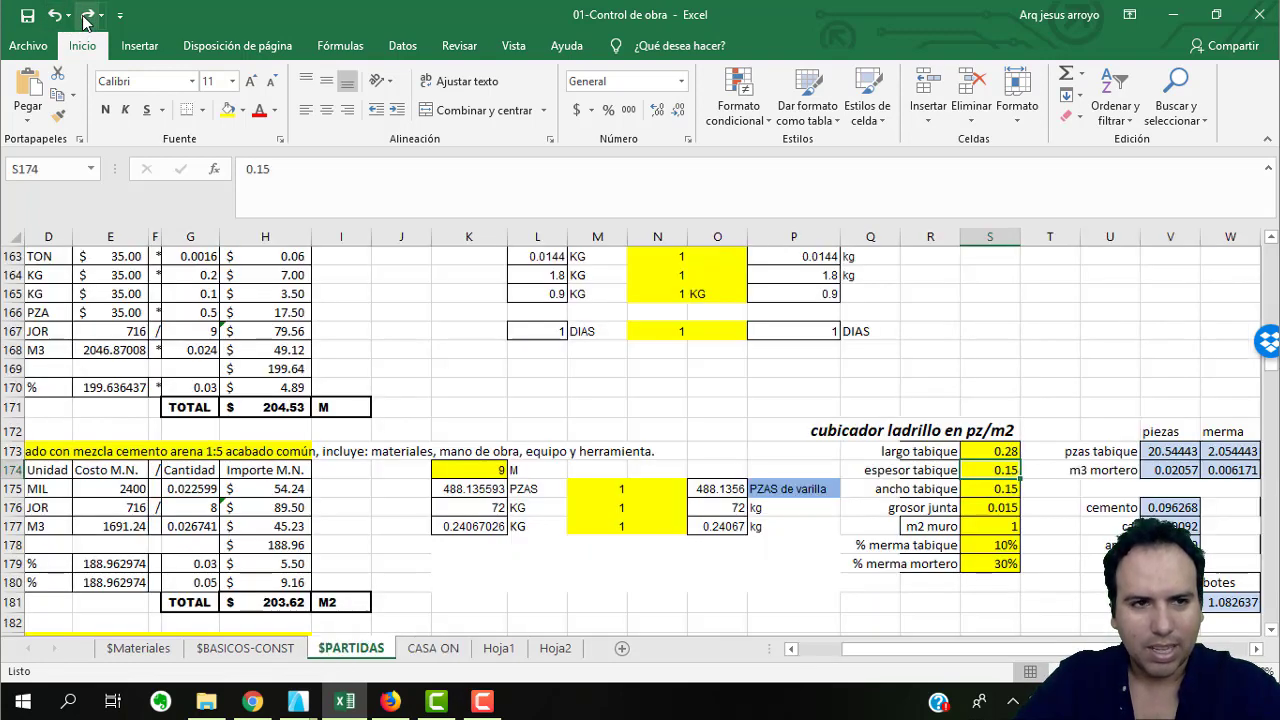
click(56, 17)
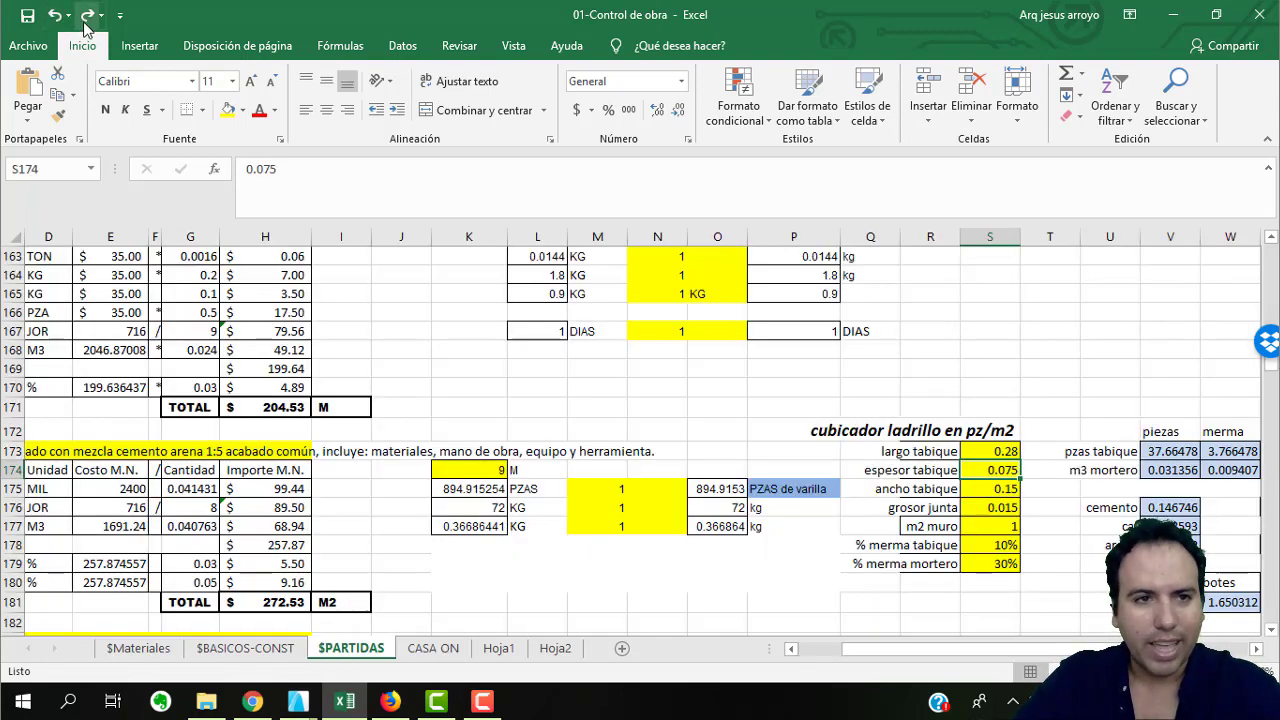
click(86, 17)
click(86, 17)
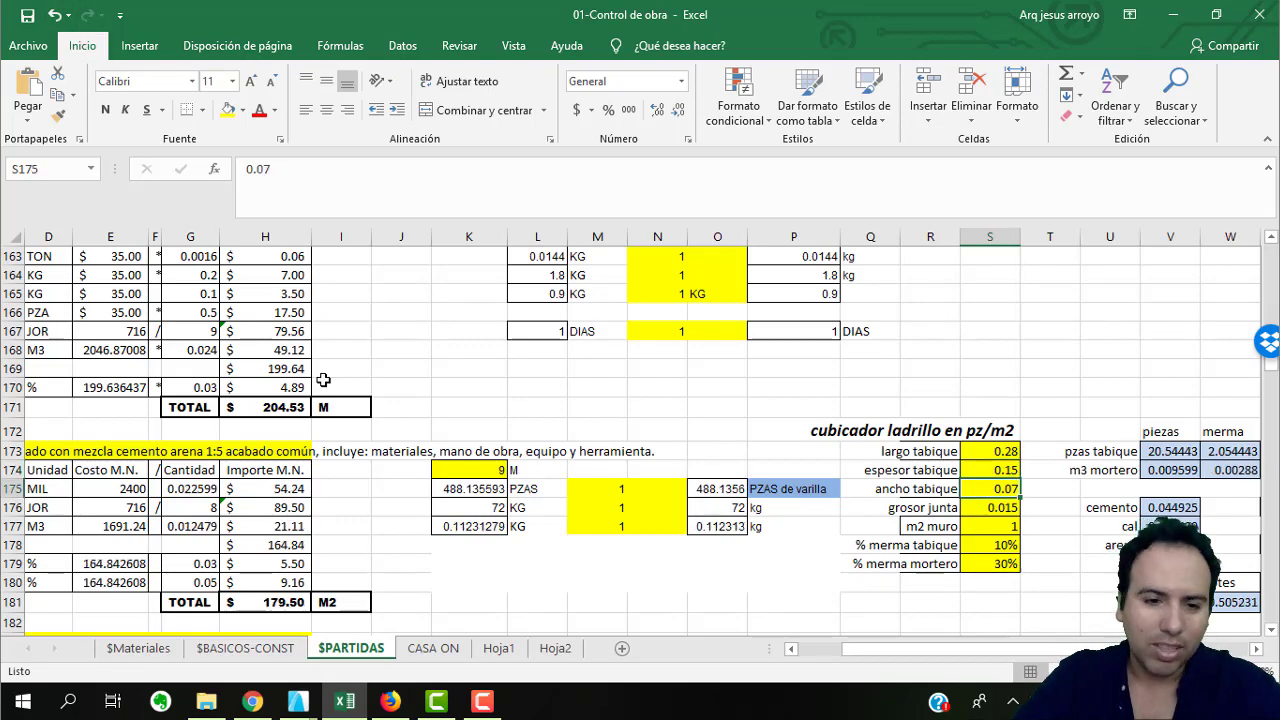
Check the budget total in E52 and the cost per square metre on the CASA ON sheet.
click(421, 655)
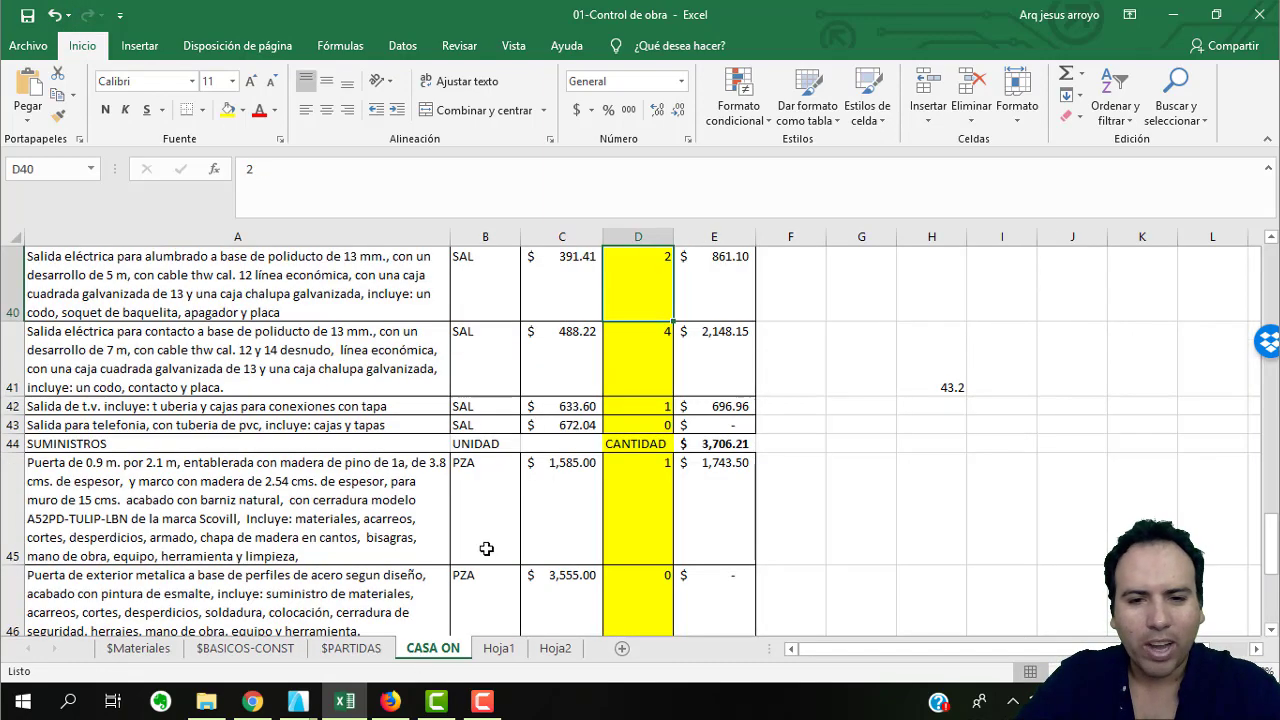
scroll(488, 540, down, 6)
scroll(495, 522, up, 2)
scroll(499, 519, up, 2)
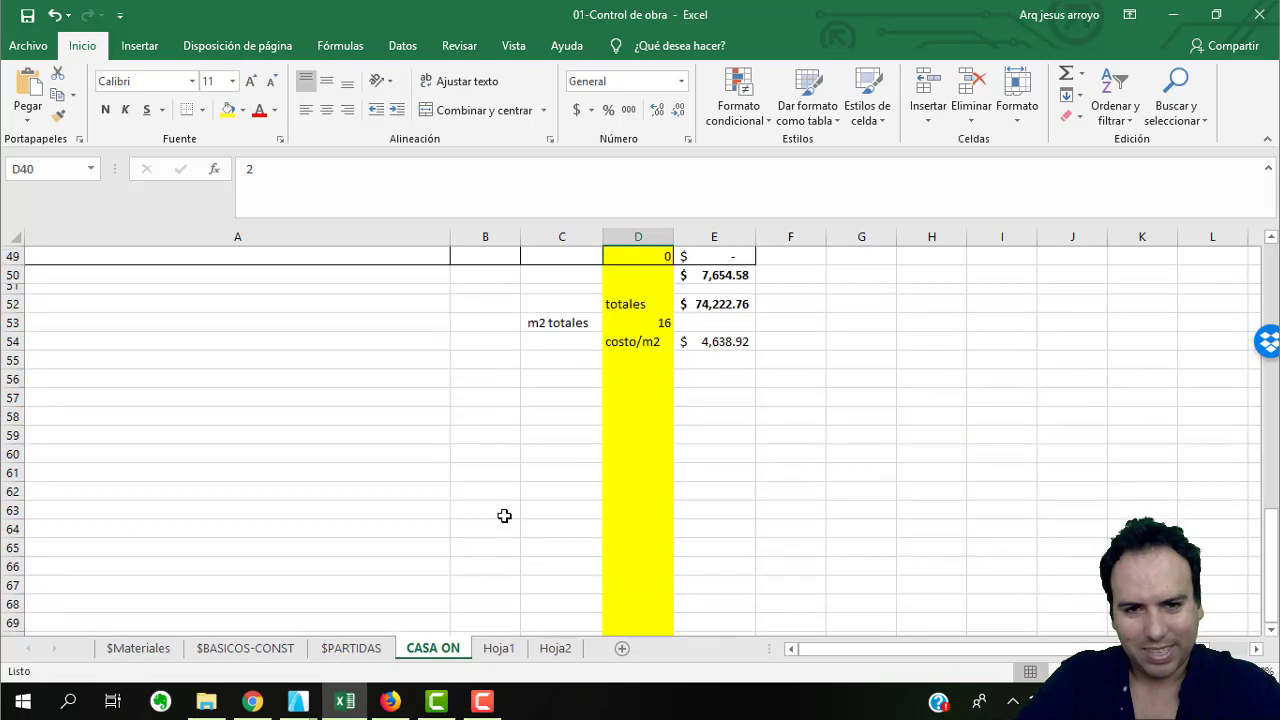
scroll(540, 538, down, 1)
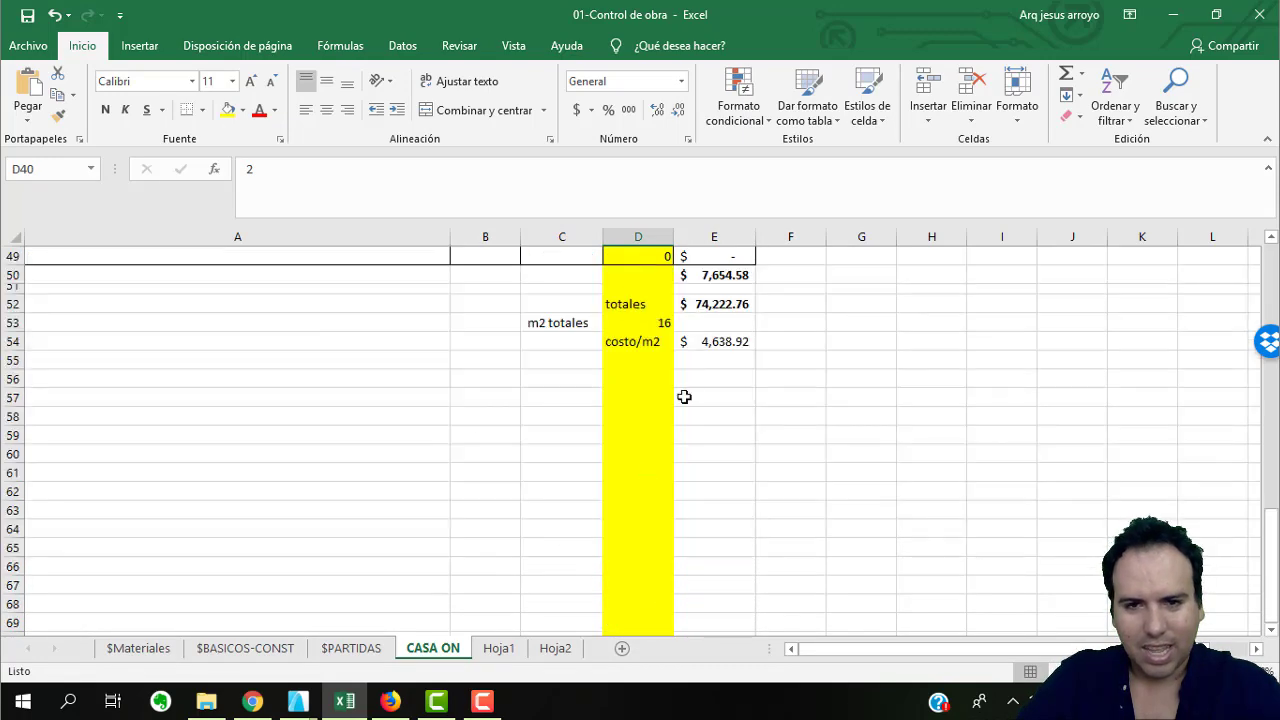
click(703, 304)
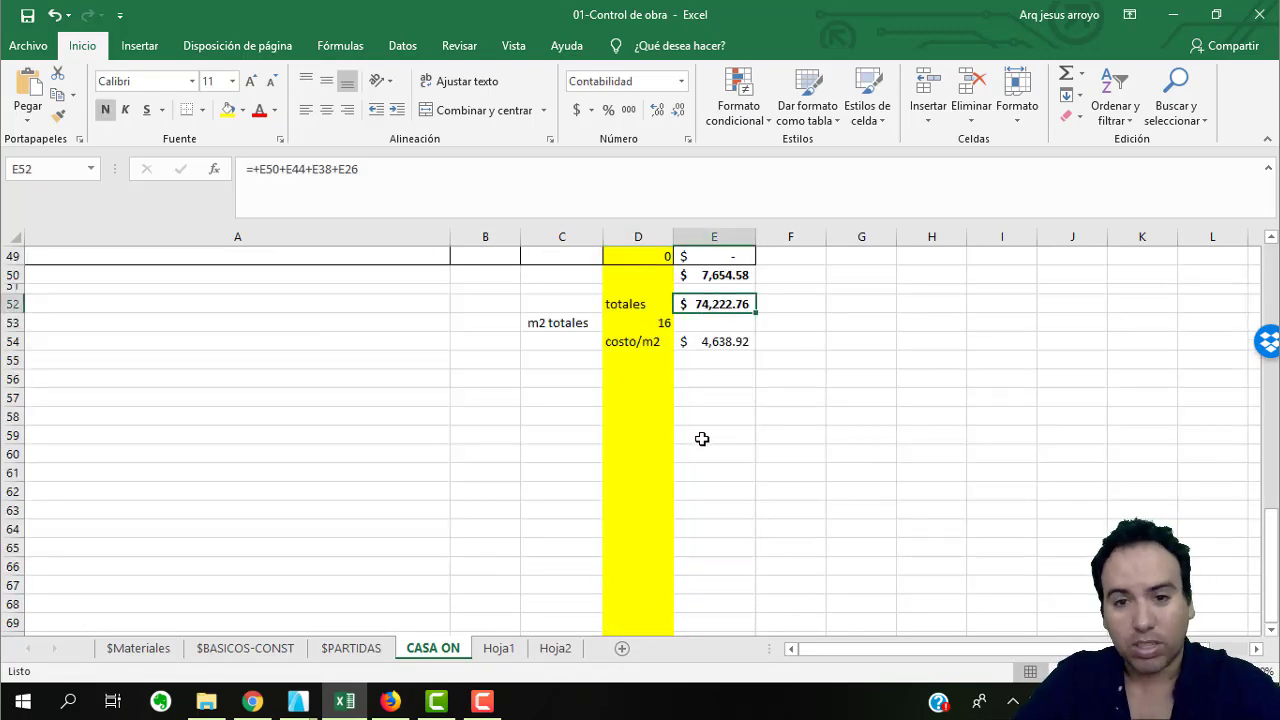
Look through the $PARTIDAS, $BASICOS-CONST and CASA ON sheets, ending on the 14 cm wall breakdown in $PARTIDAS.
click(333, 652)
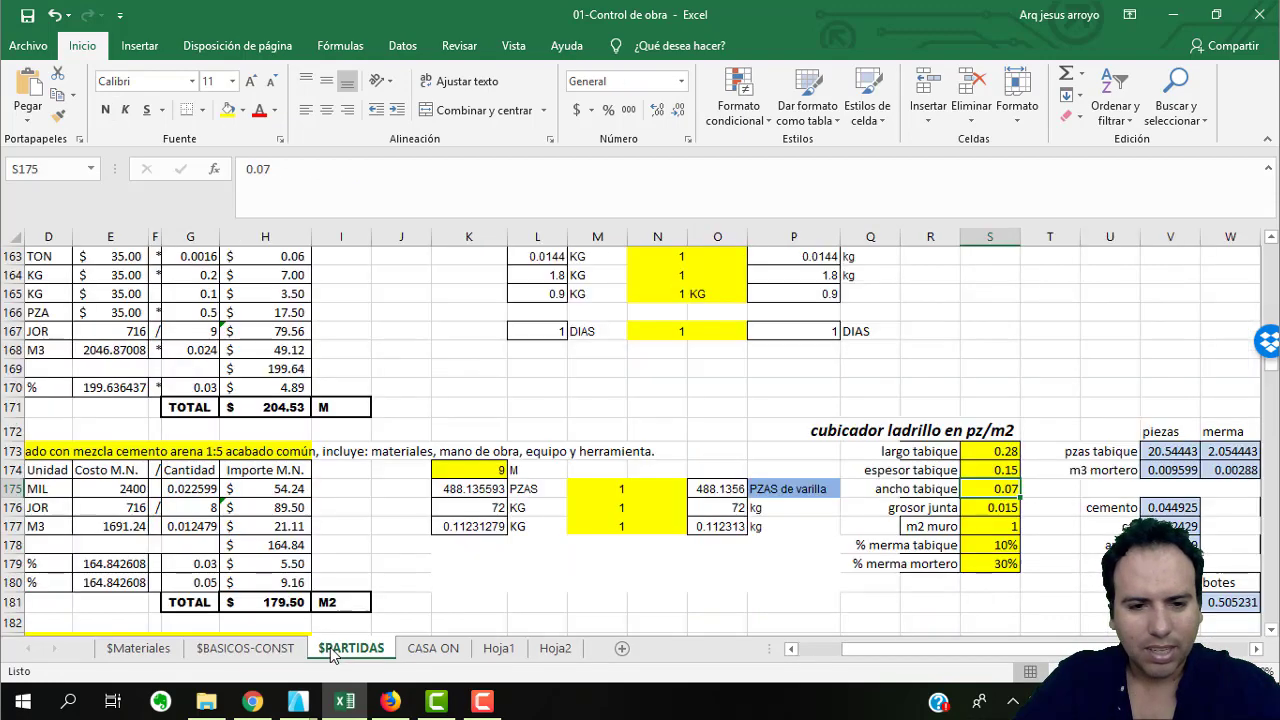
click(282, 652)
click(352, 650)
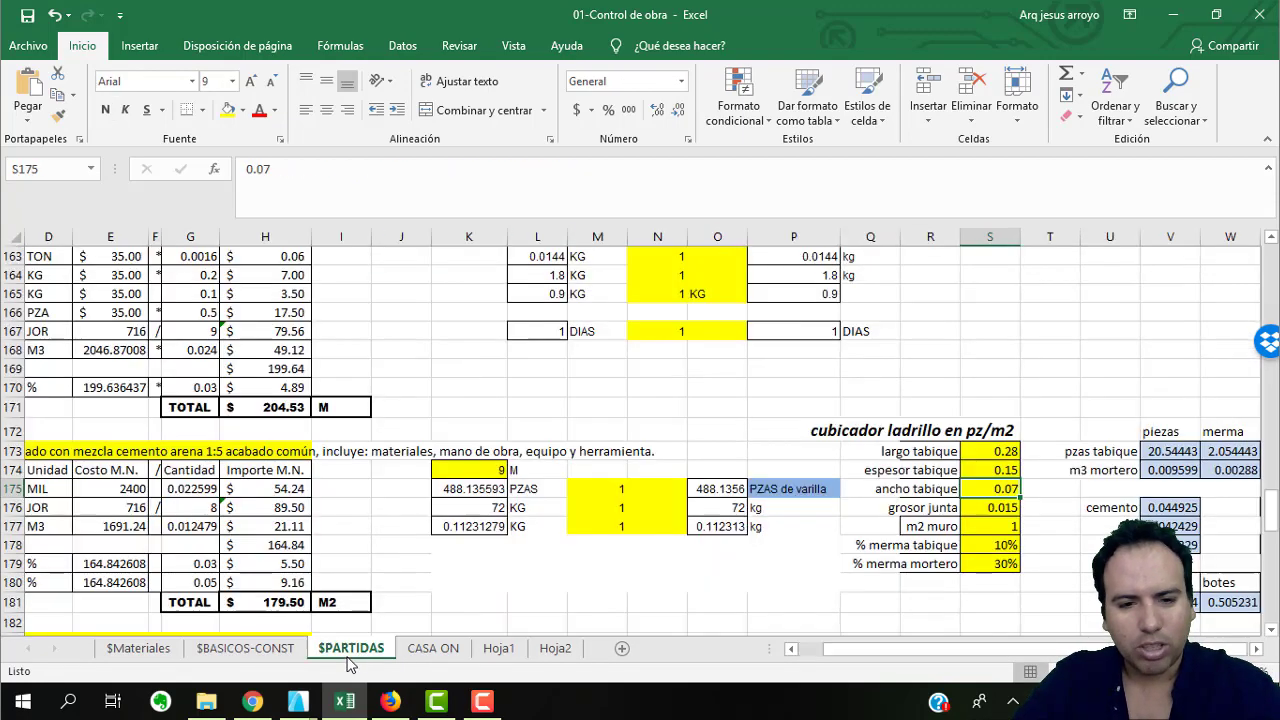
click(420, 652)
click(372, 652)
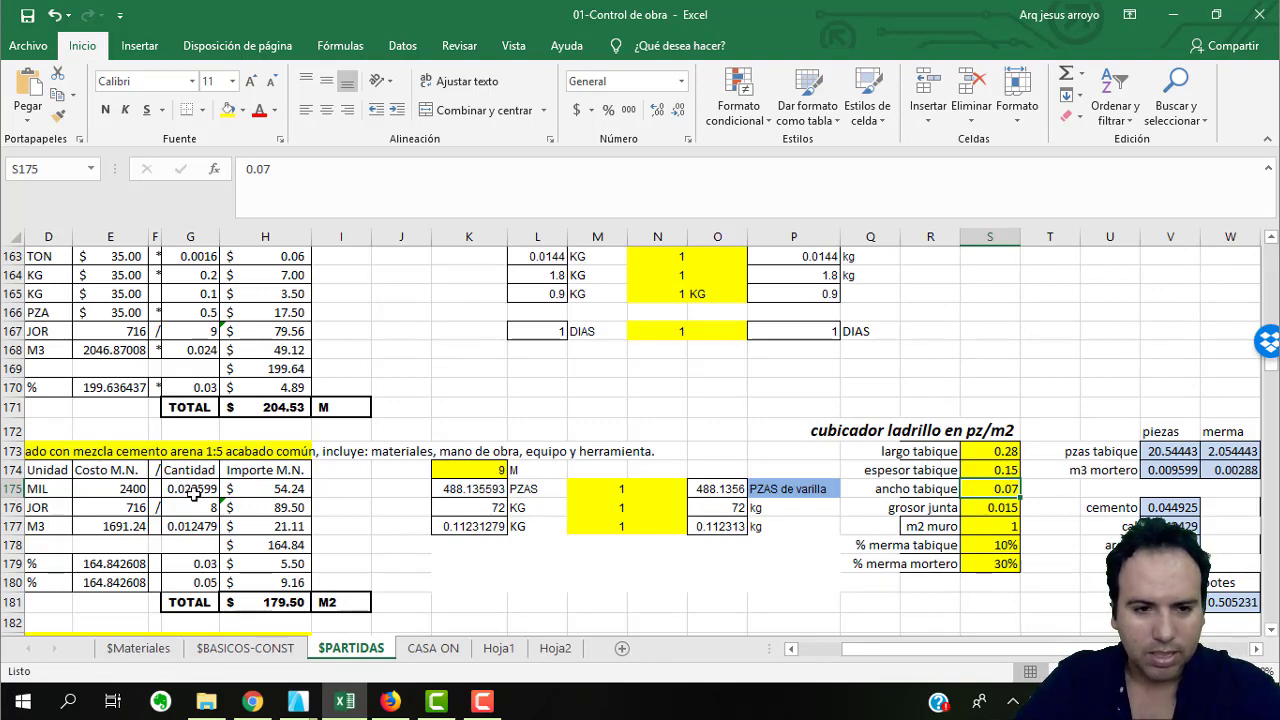
Undo the brick width and thickness changes and the last edit of the lighting outlet quantity in CASA ON cell D40.
click(326, 493)
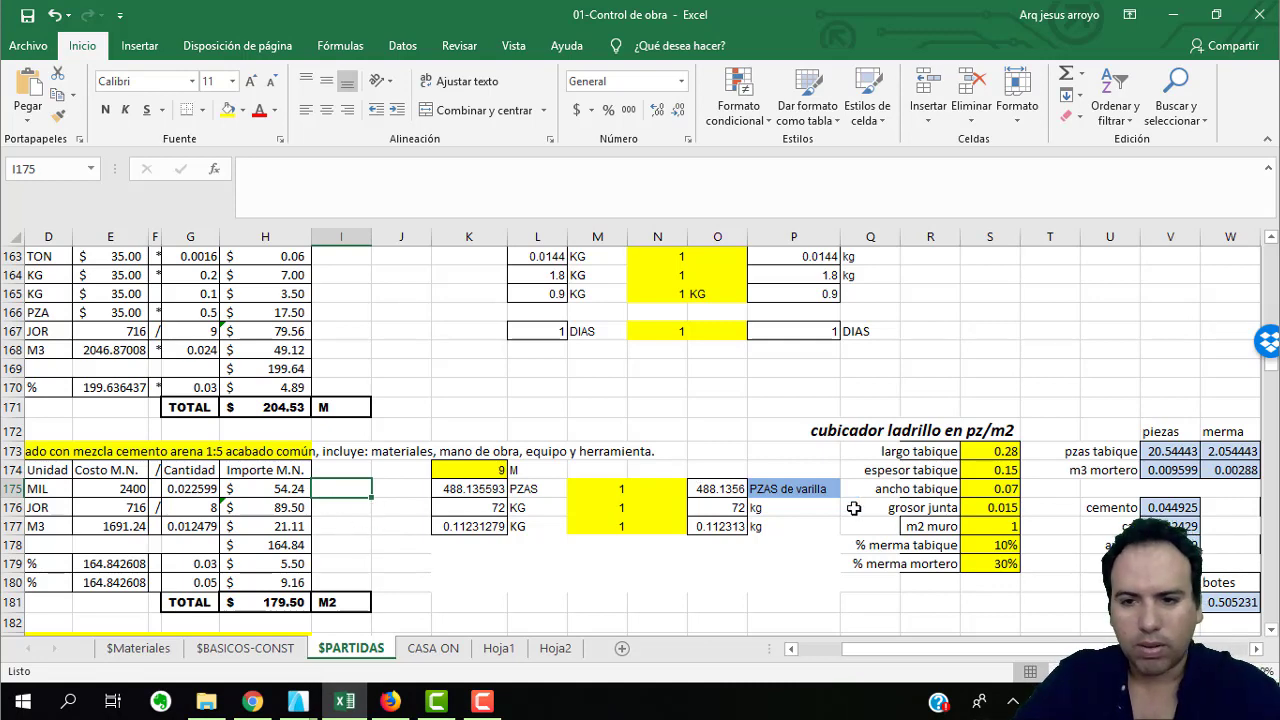
key(ctrl+z)
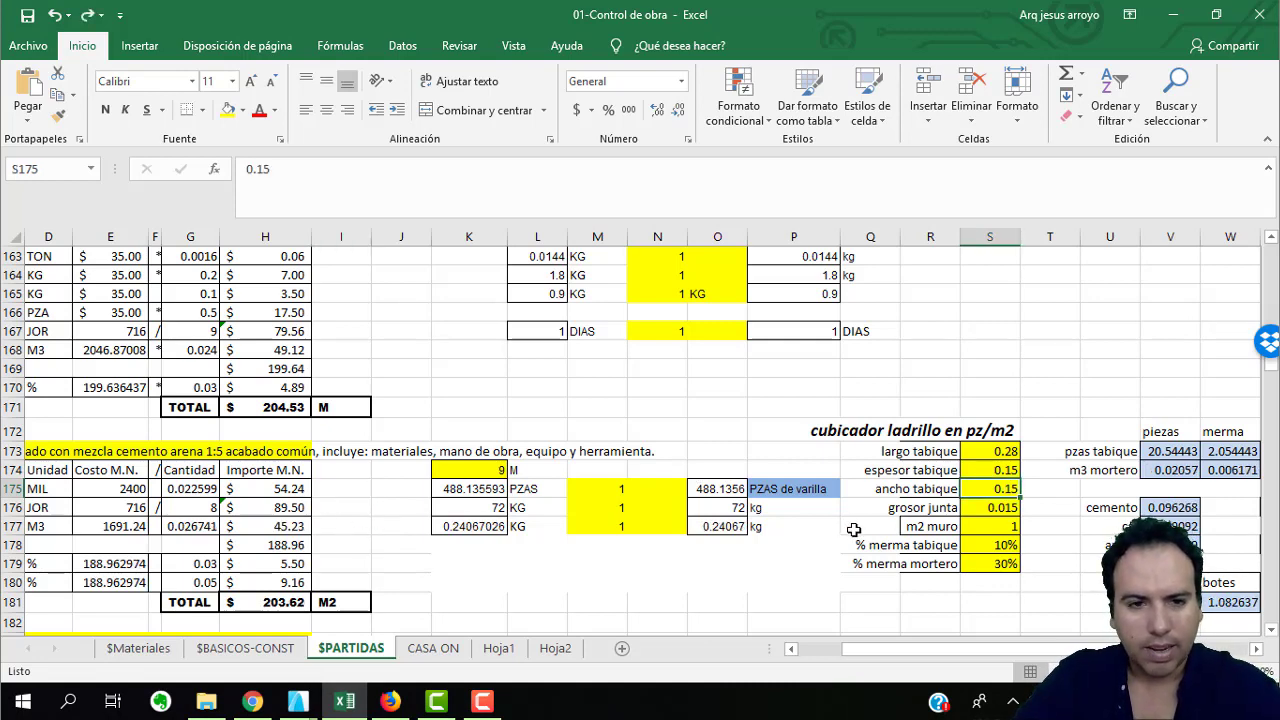
key(ctrl+z)
key(ctrl+z)
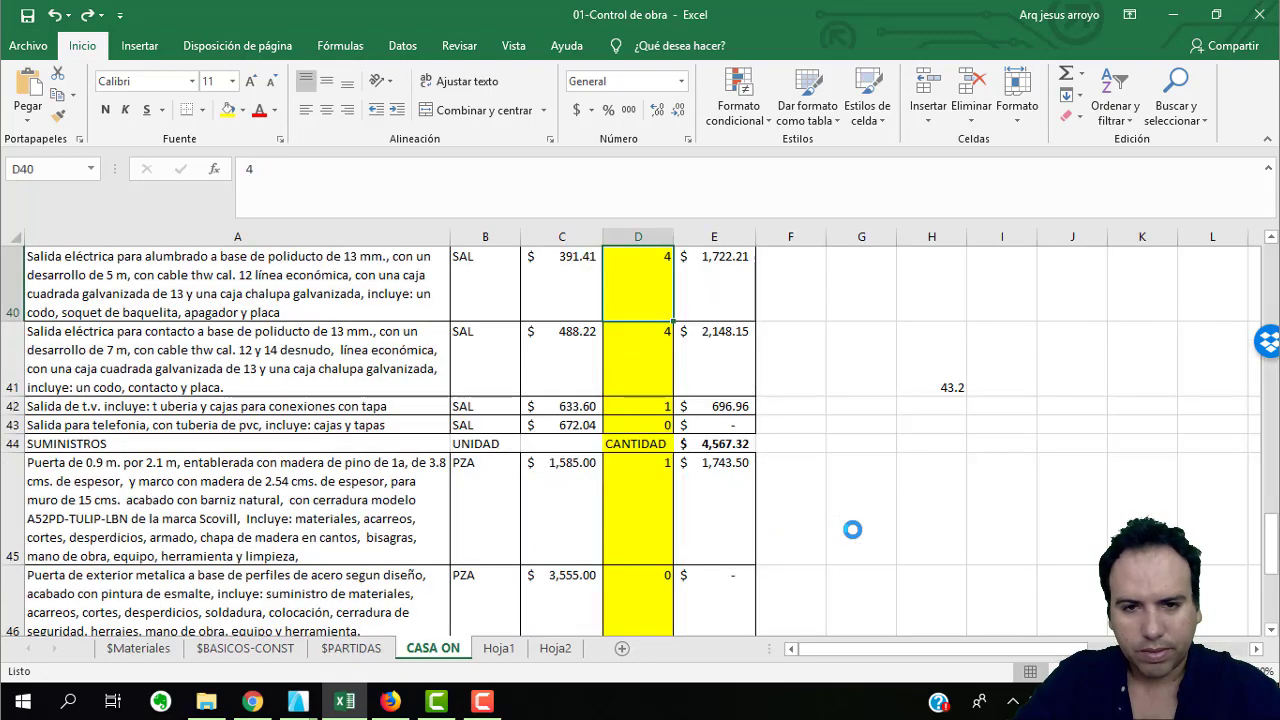
Examine the 15x15 cm concrete cadena breakdown in $PARTIDAS and check its 3/8" rebar row.
click(351, 648)
scroll(195, 472, up, 7)
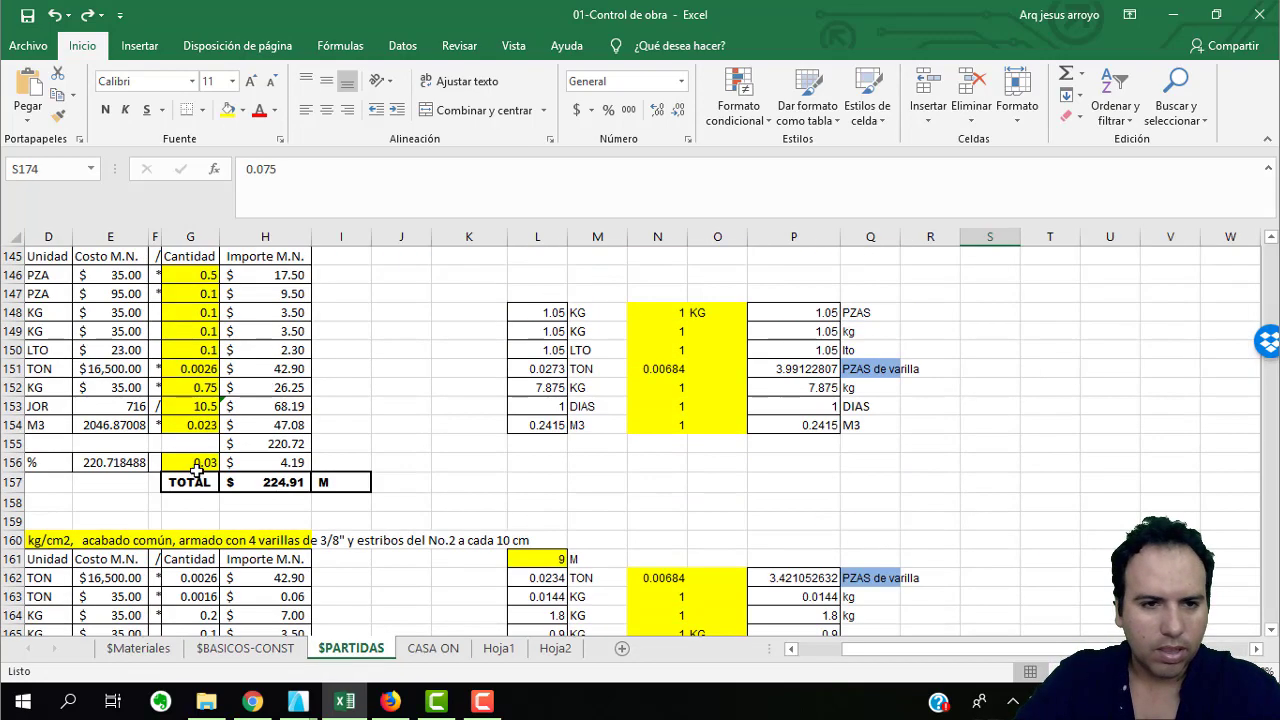
scroll(198, 470, left, 3)
scroll(160, 467, up, 1)
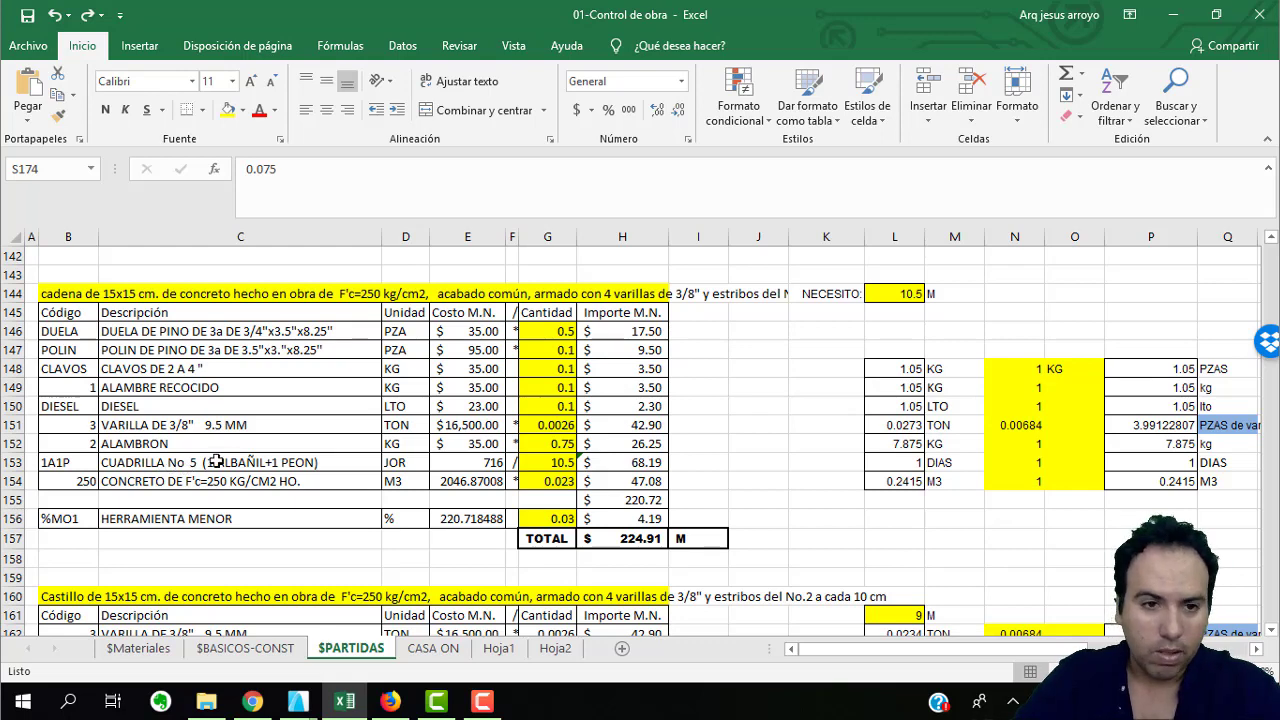
scroll(206, 484, up, 1)
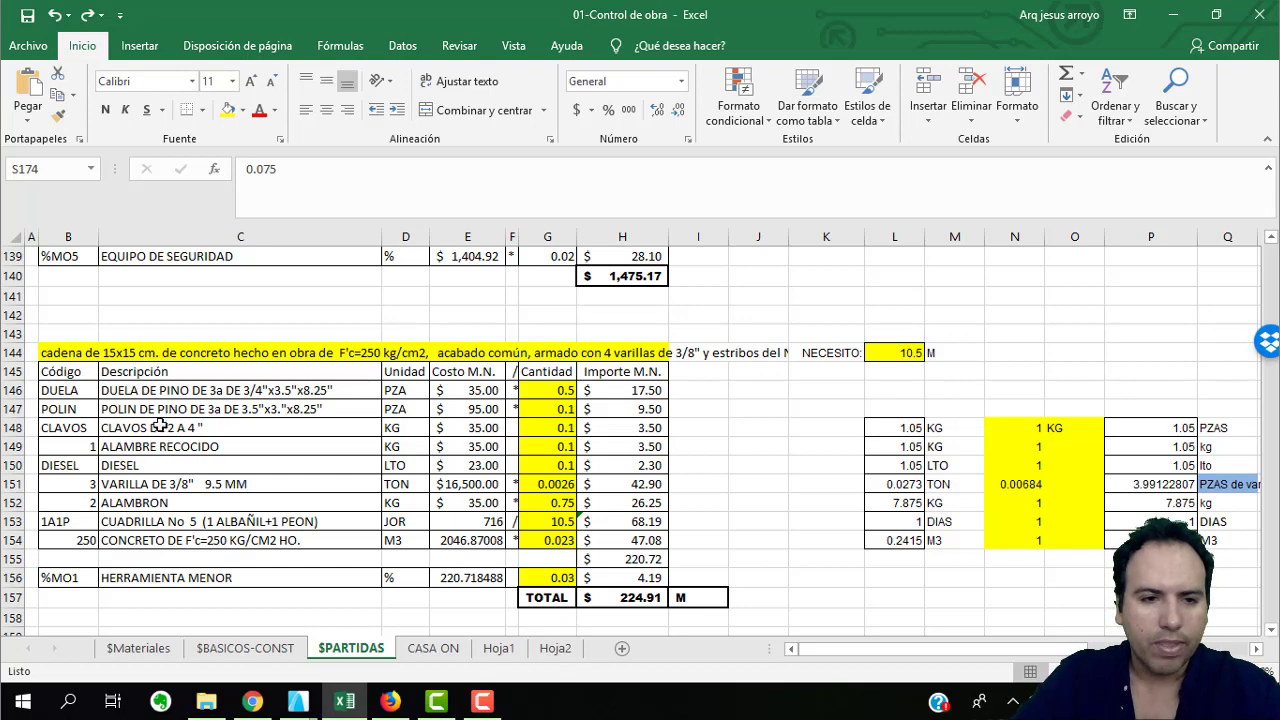
click(165, 486)
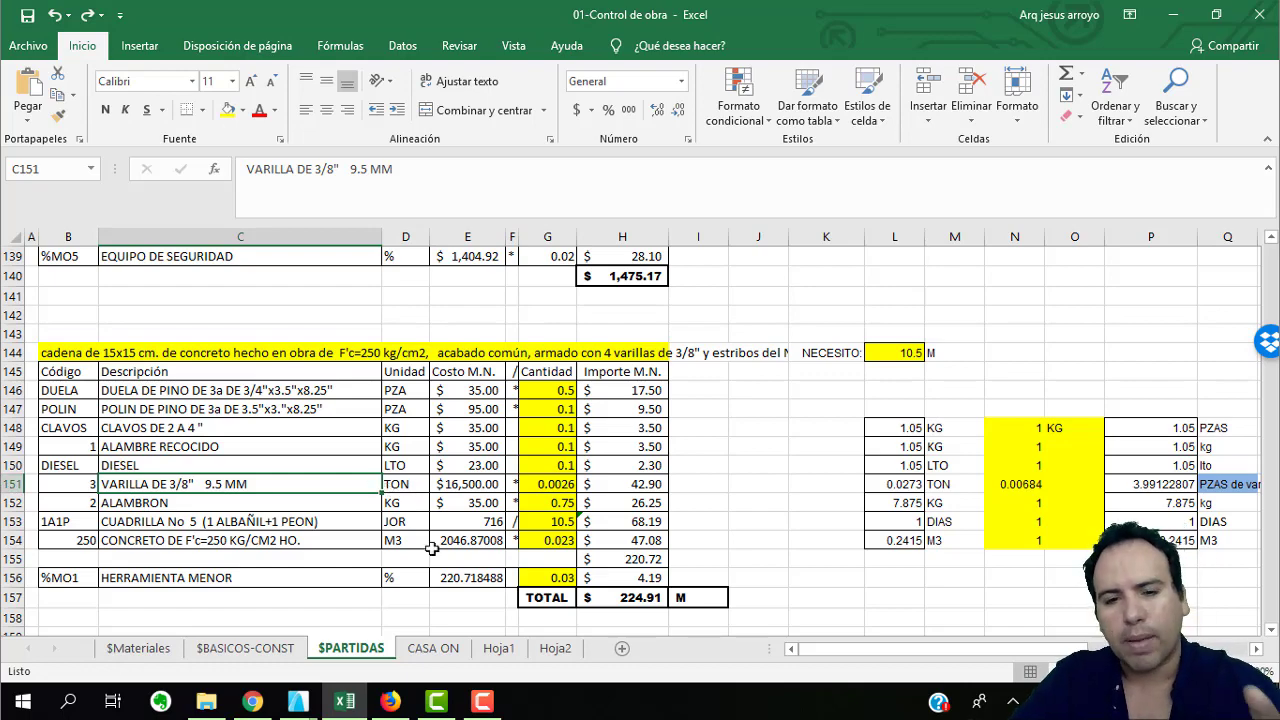
Review the door and window items in CASA ON together with the grand total and cost per square metre.
click(433, 648)
scroll(495, 480, down, 5)
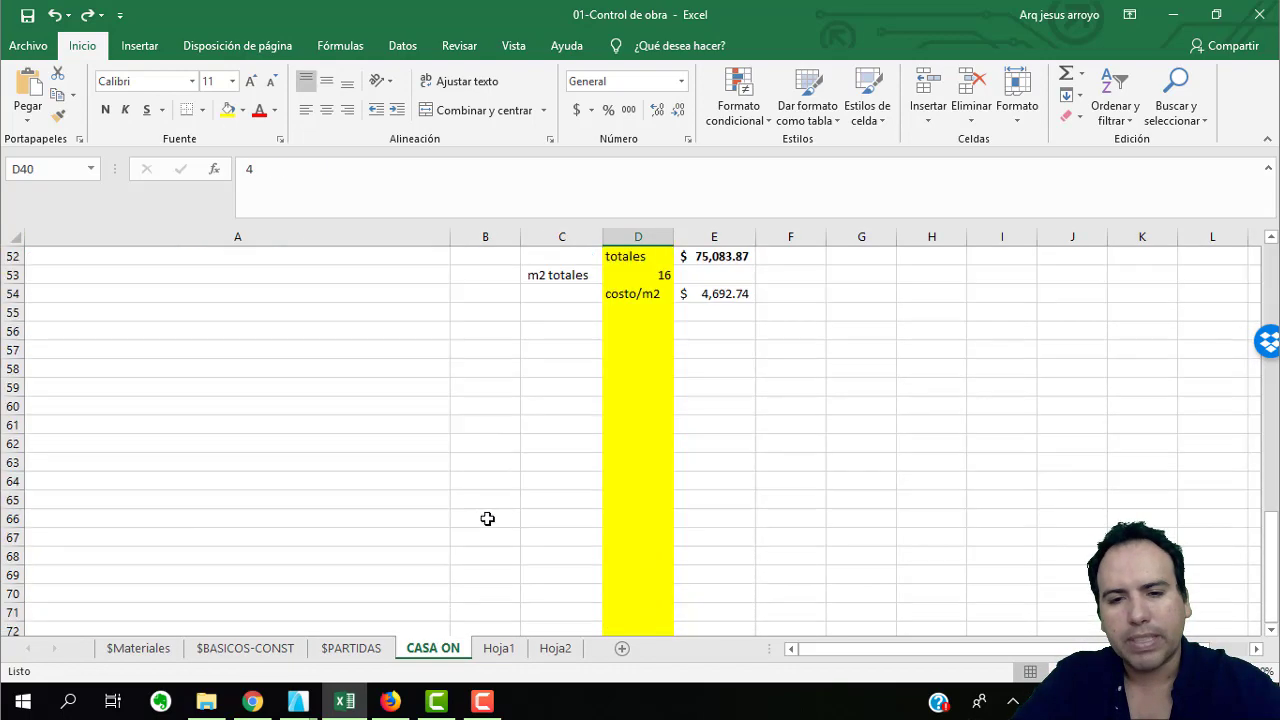
scroll(487, 518, up, 3)
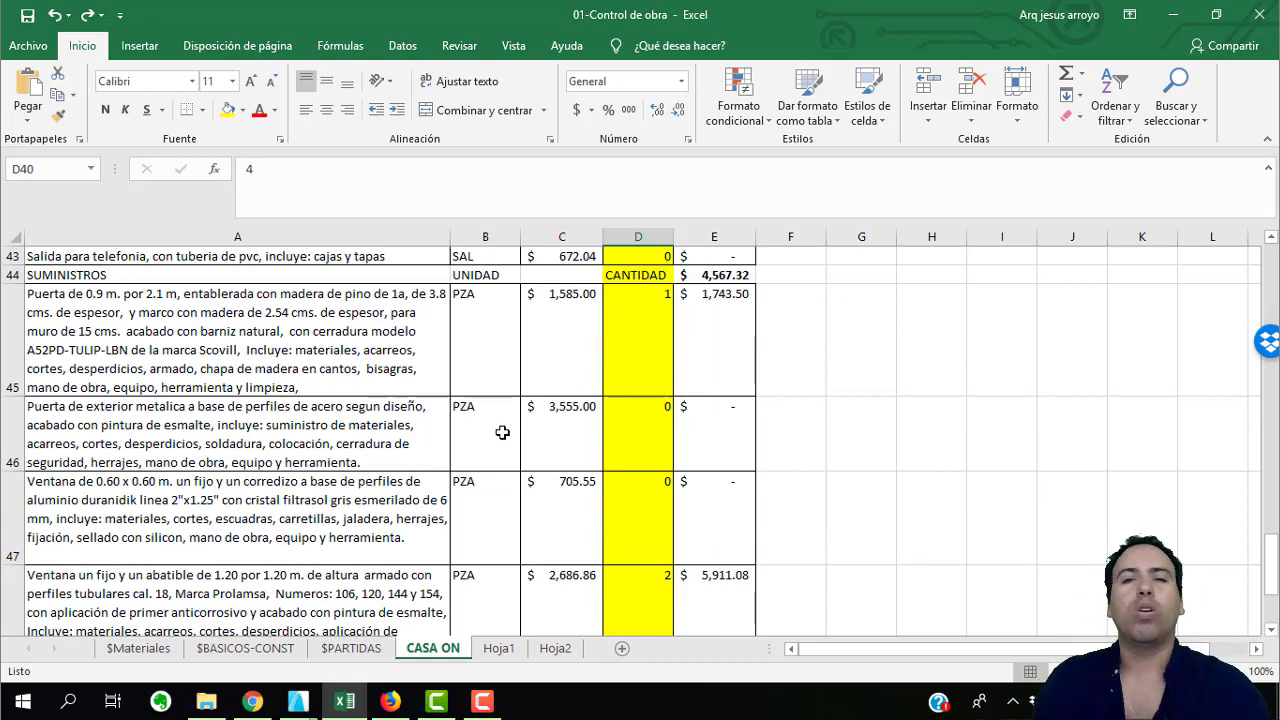
scroll(612, 395, down, 1)
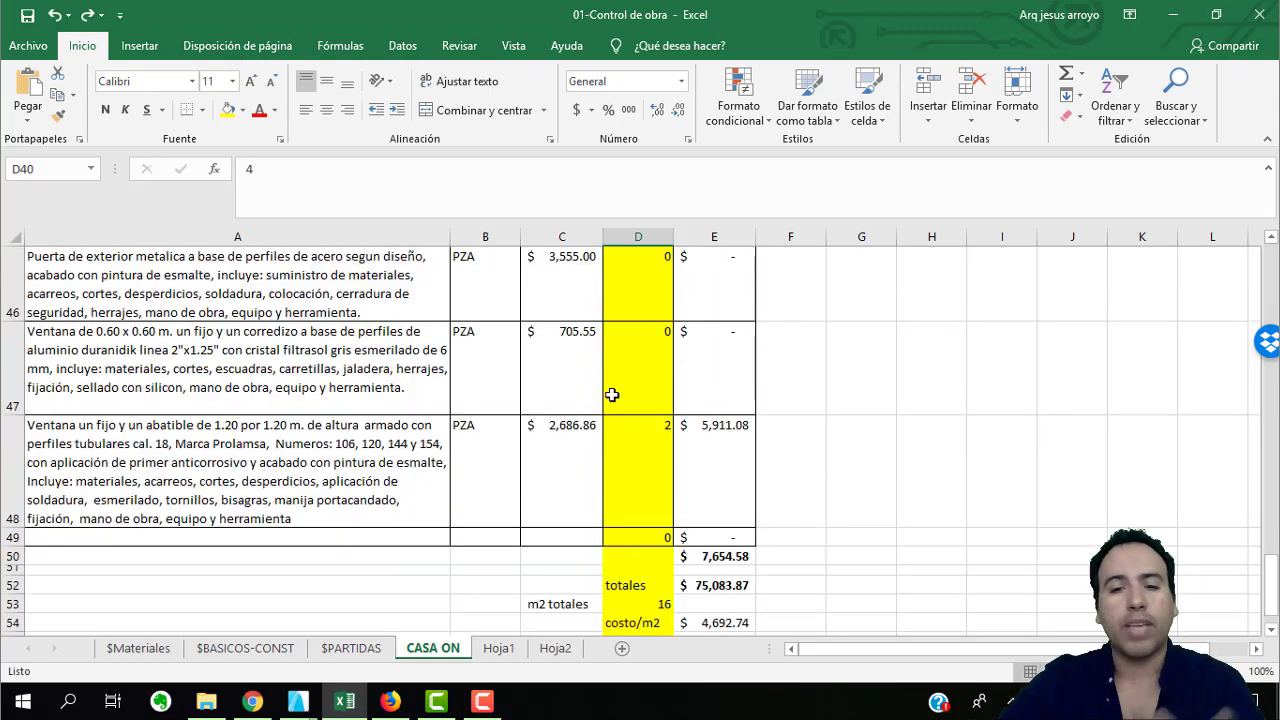
scroll(639, 421, down, 1)
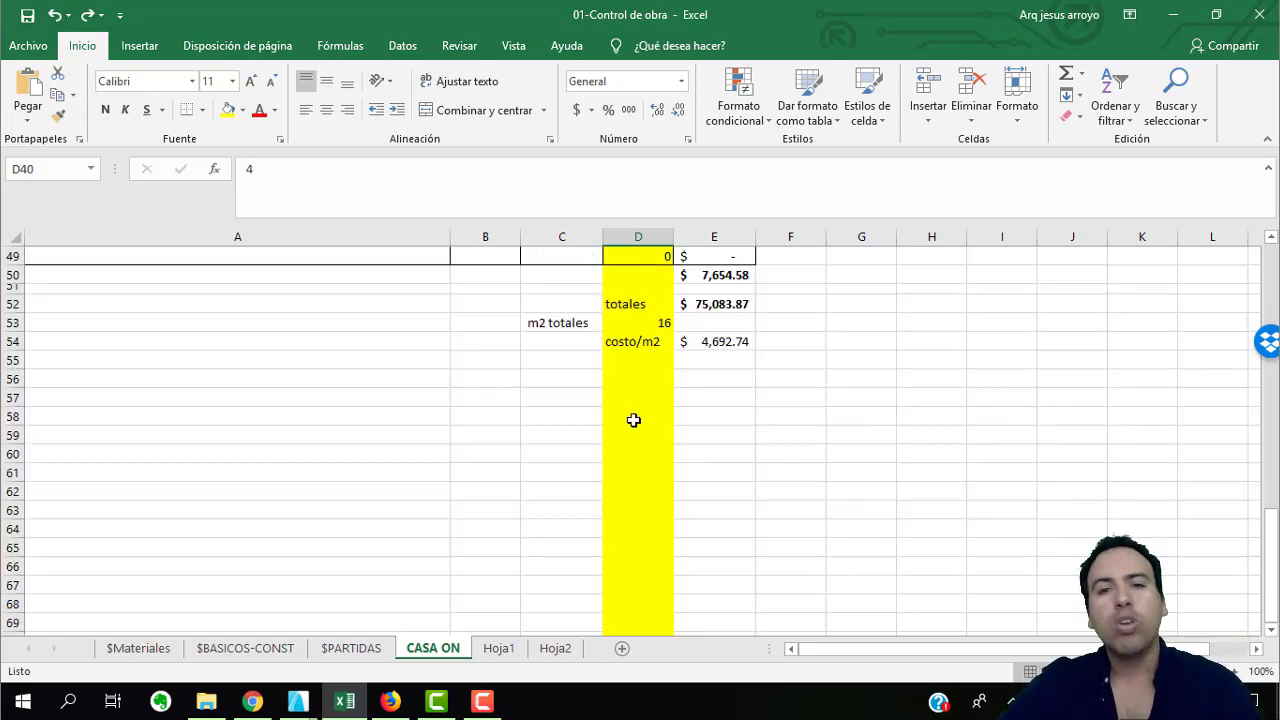
Switch to Firefox for the Home Depot castillo electrosoldado page, and to Chrome to review the Construquer materials price list and its modification date.
click(390, 701)
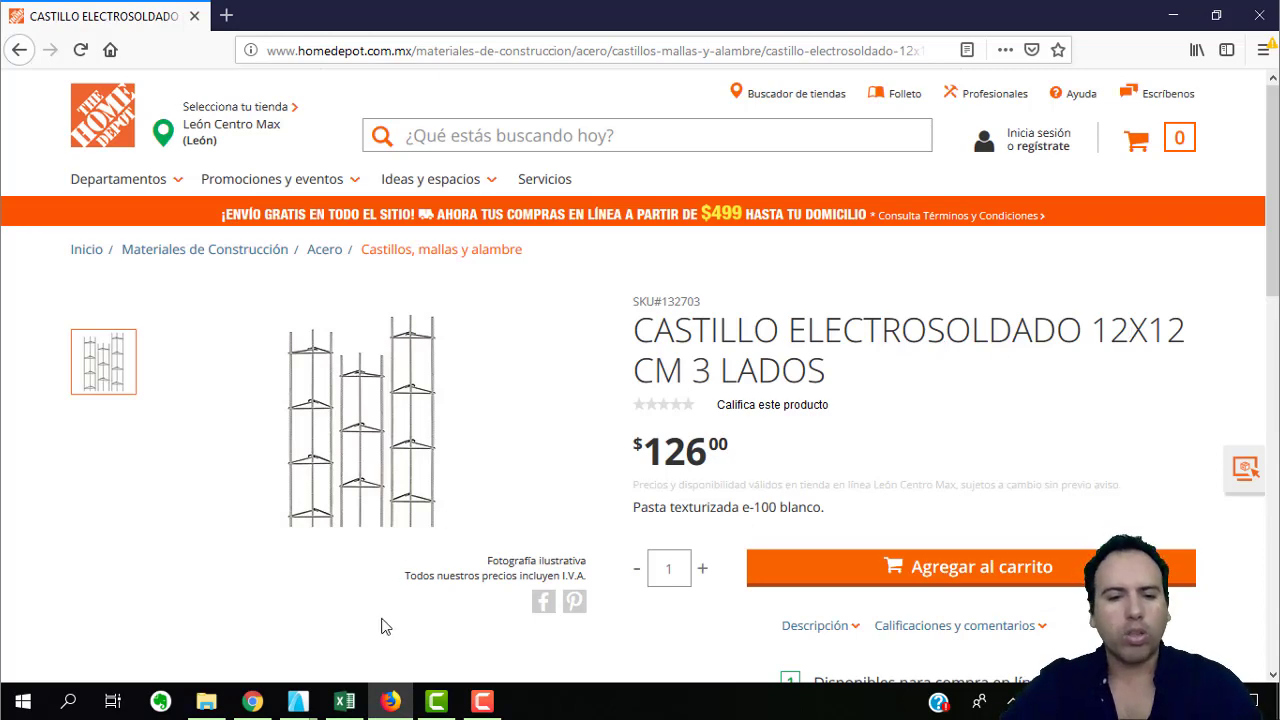
click(252, 701)
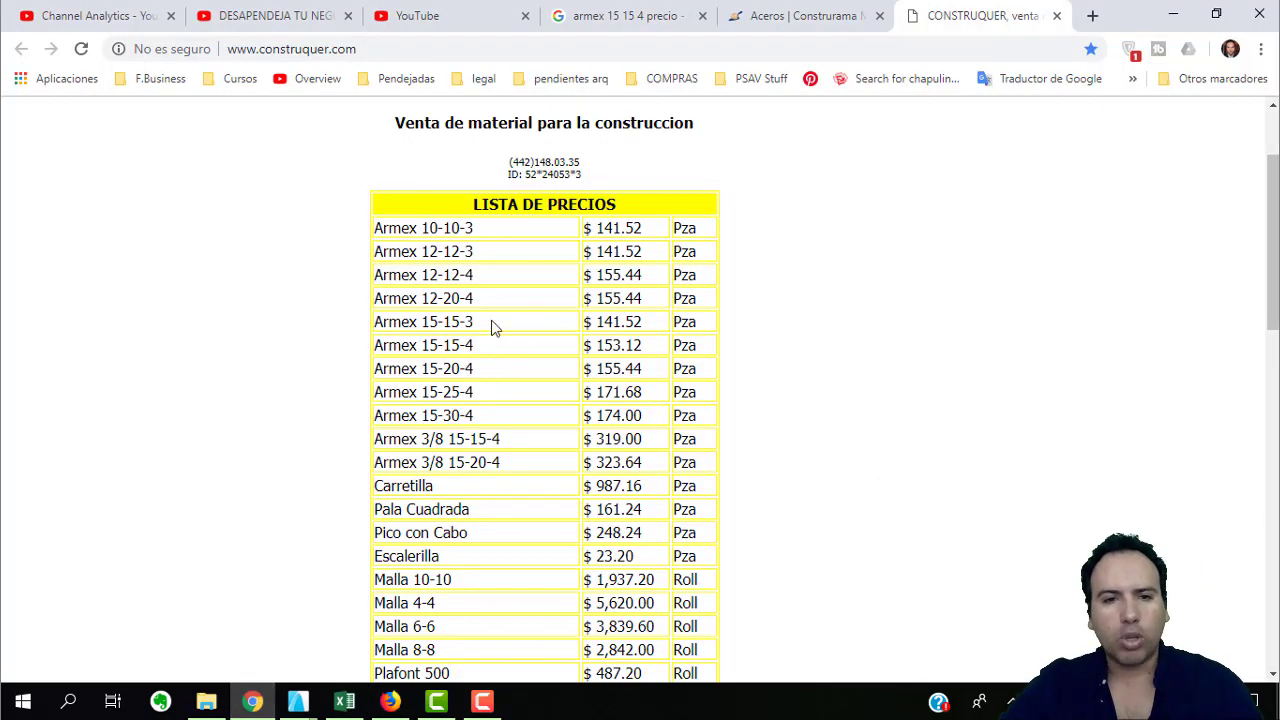
double_click(610, 251)
scroll(568, 380, down, 3)
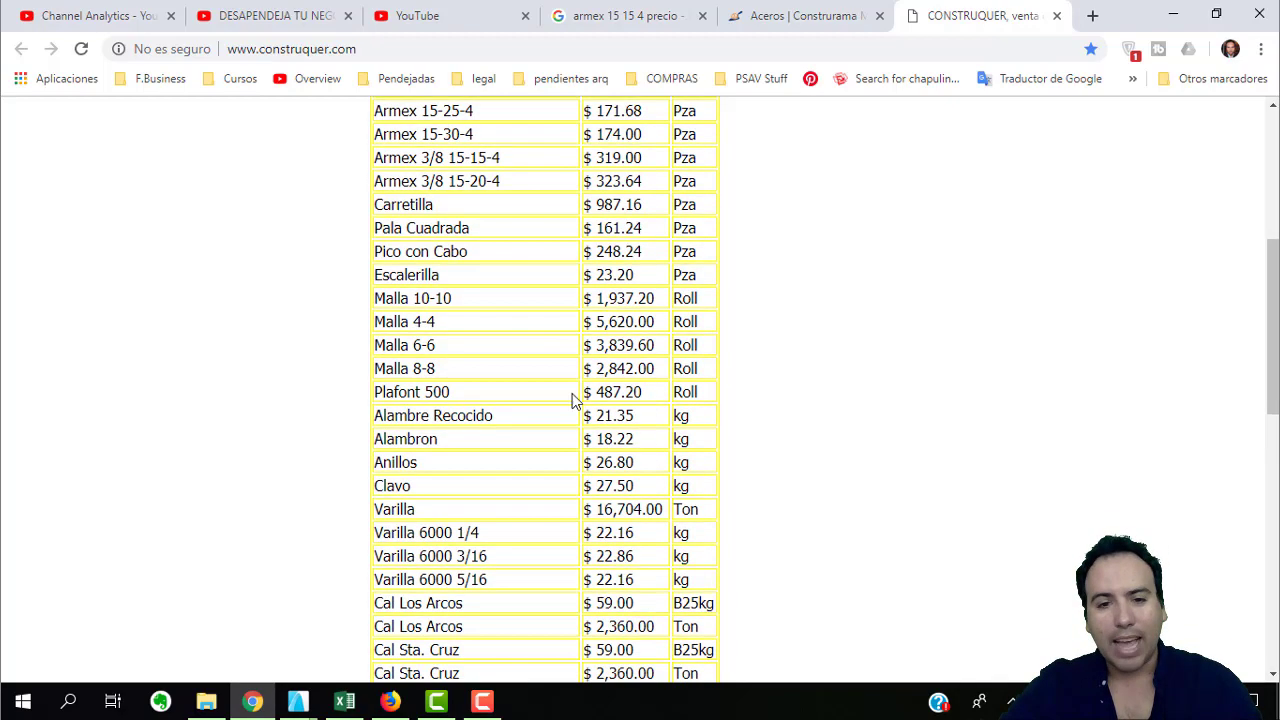
scroll(573, 400, down, 9)
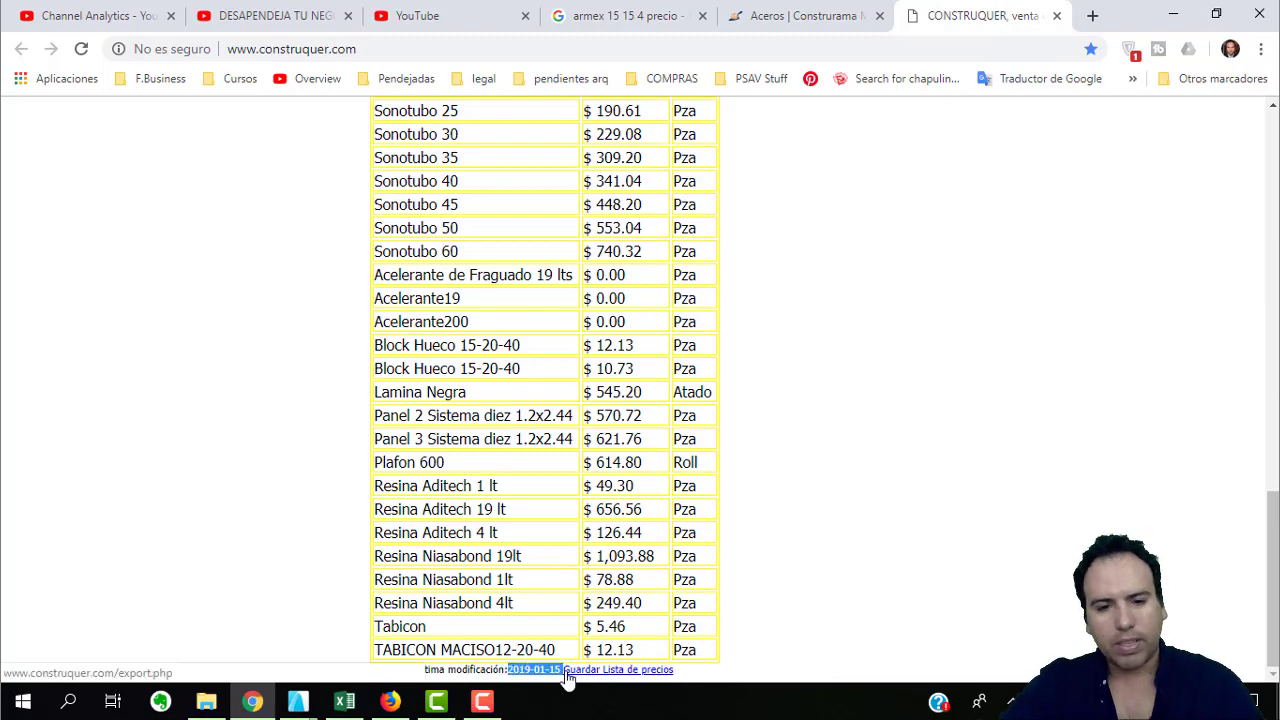
scroll(530, 475, up, 3)
scroll(535, 467, up, 10)
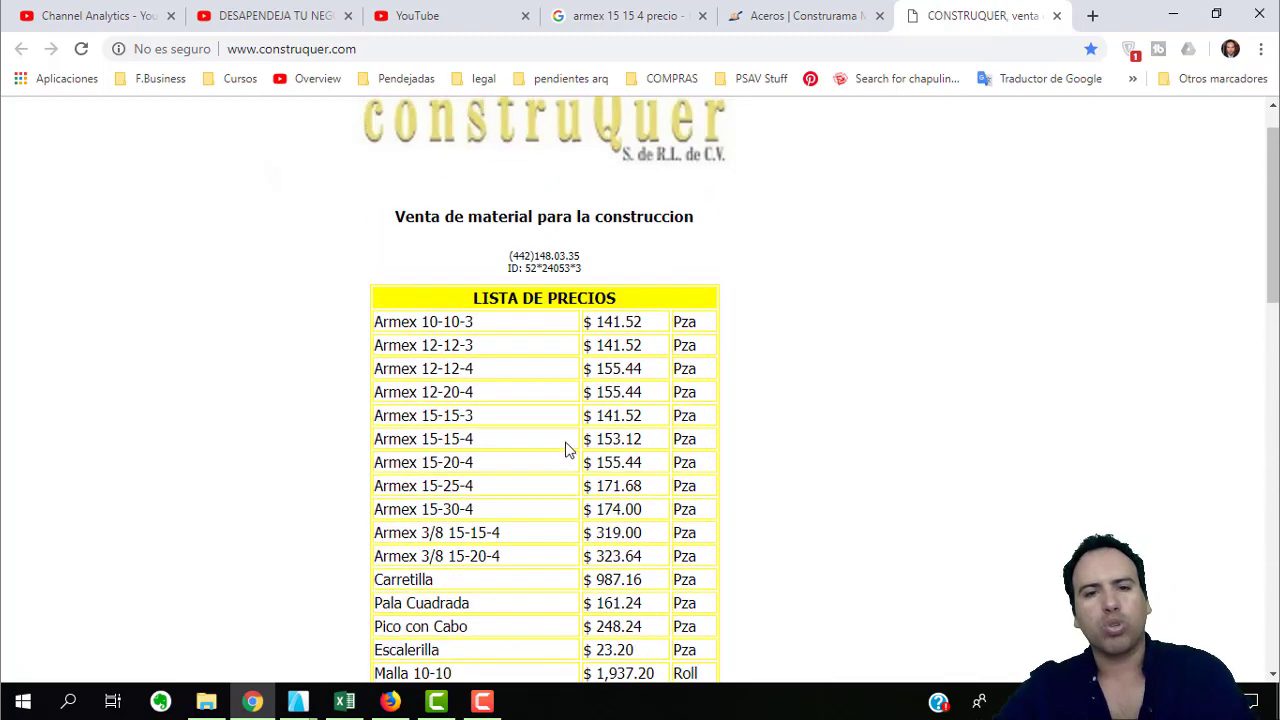
scroll(569, 449, down, 1)
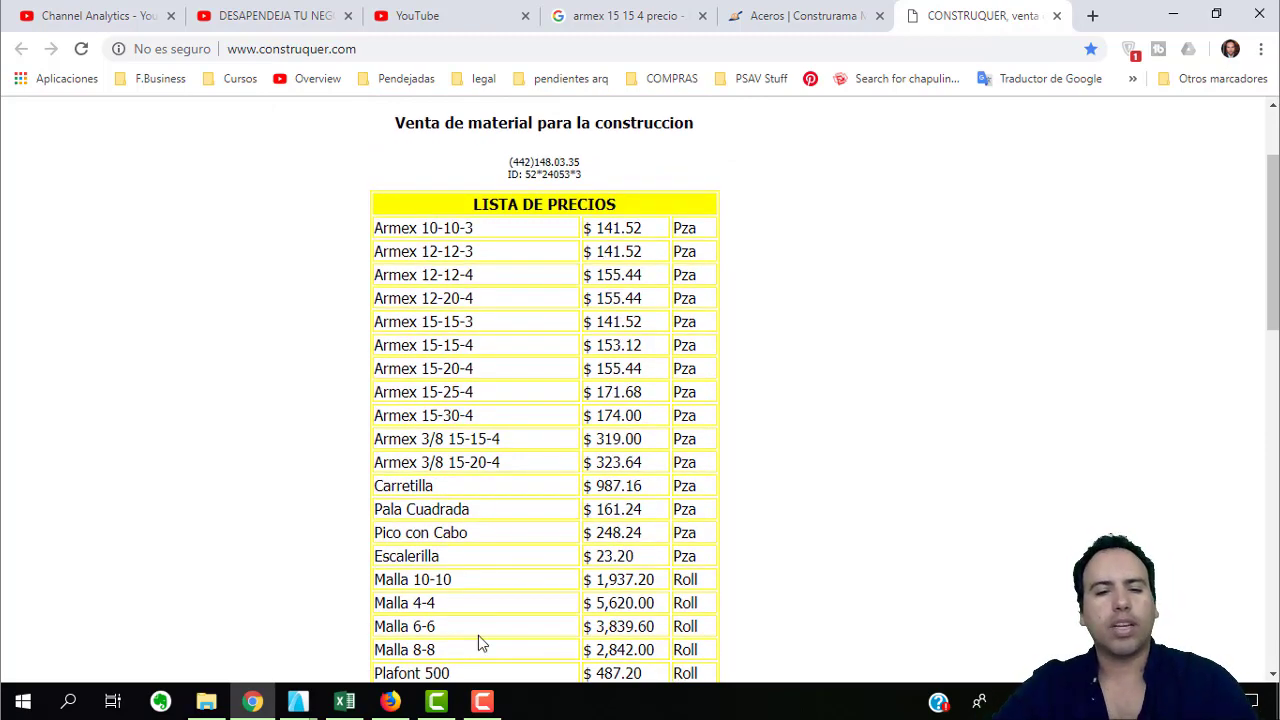
Check the Home Depot castillo page in Firefox, and search the Construrama catalogue in Chrome for "armex" to review its prices.
click(390, 701)
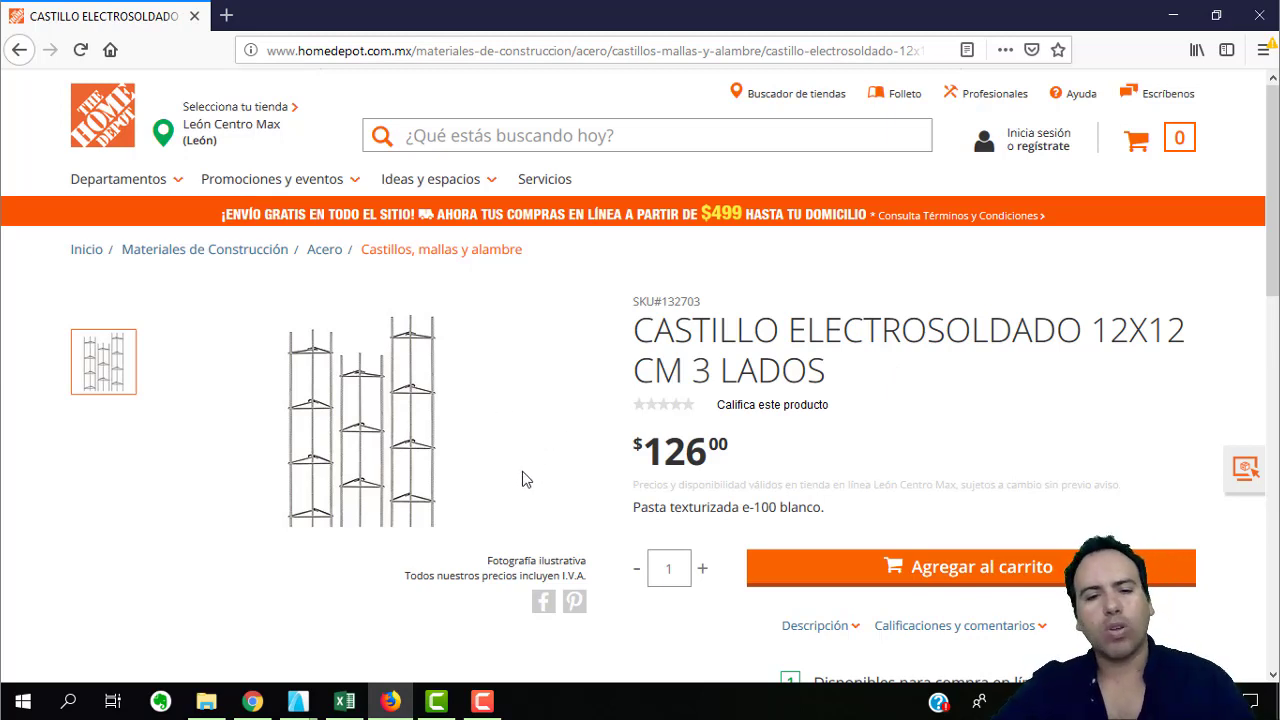
mouse_move(275, 708)
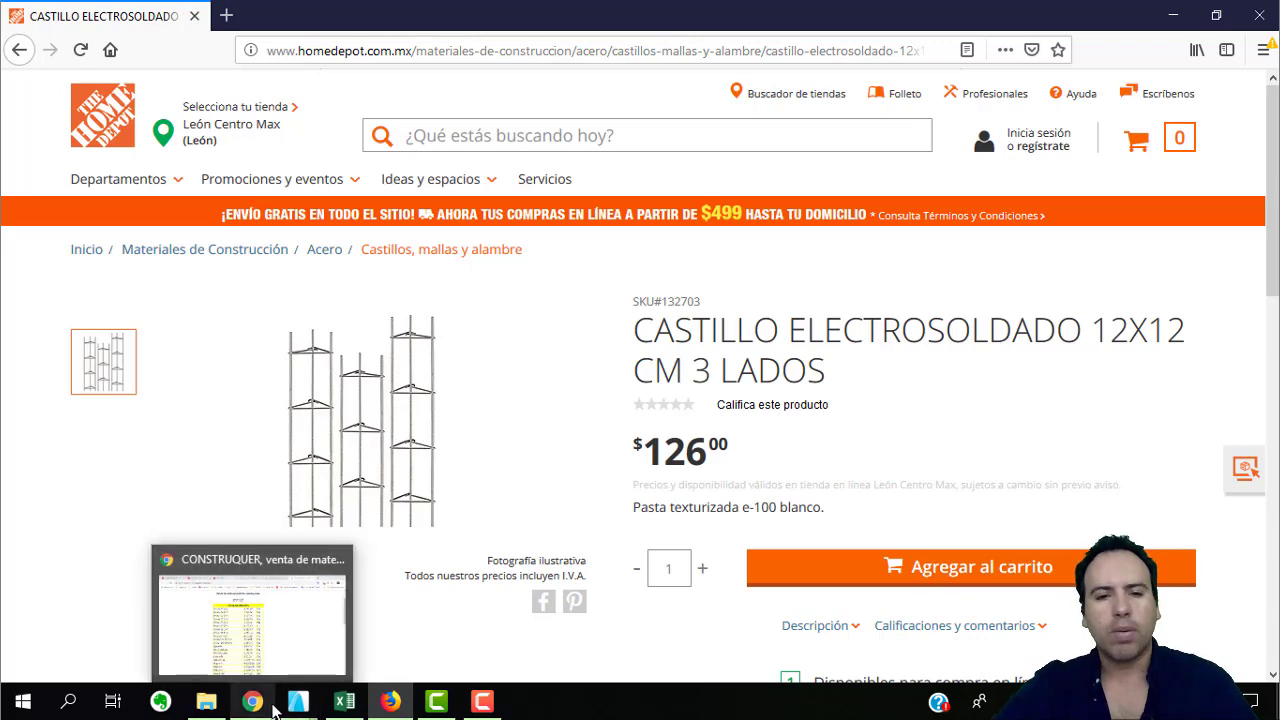
click(270, 650)
click(838, 28)
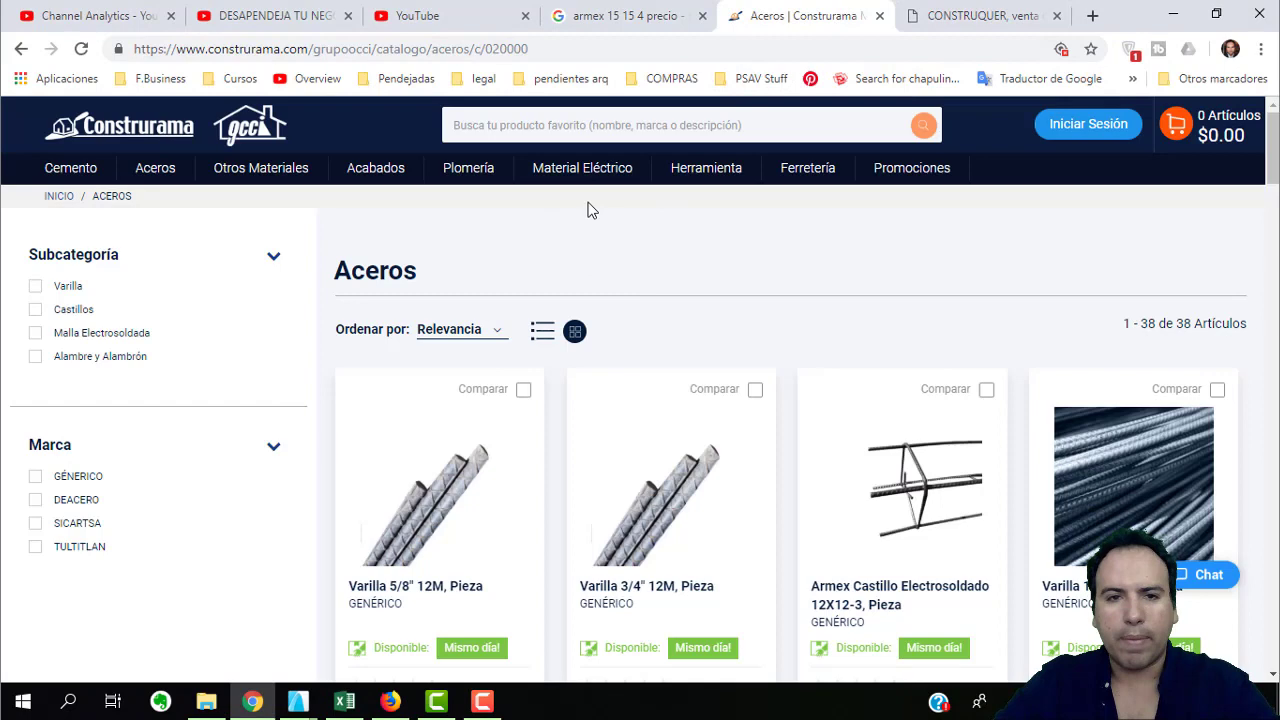
click(540, 128)
text(armex)
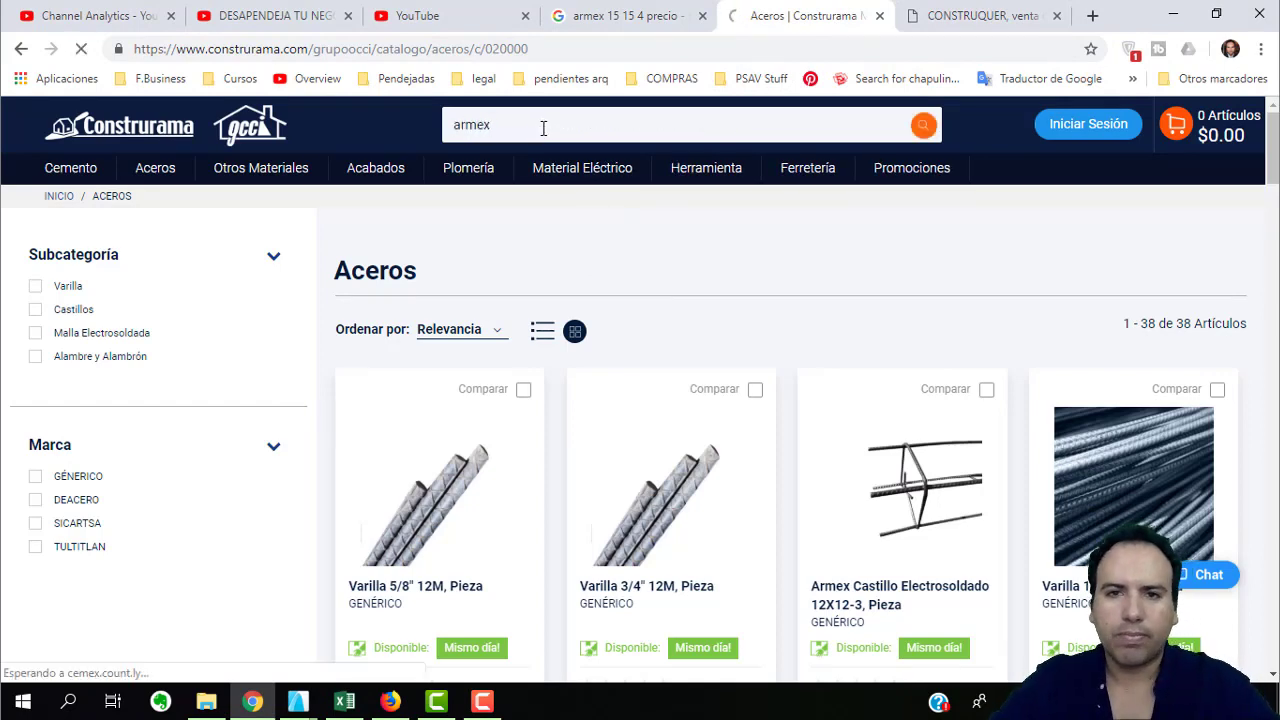
scroll(594, 326, down, 1)
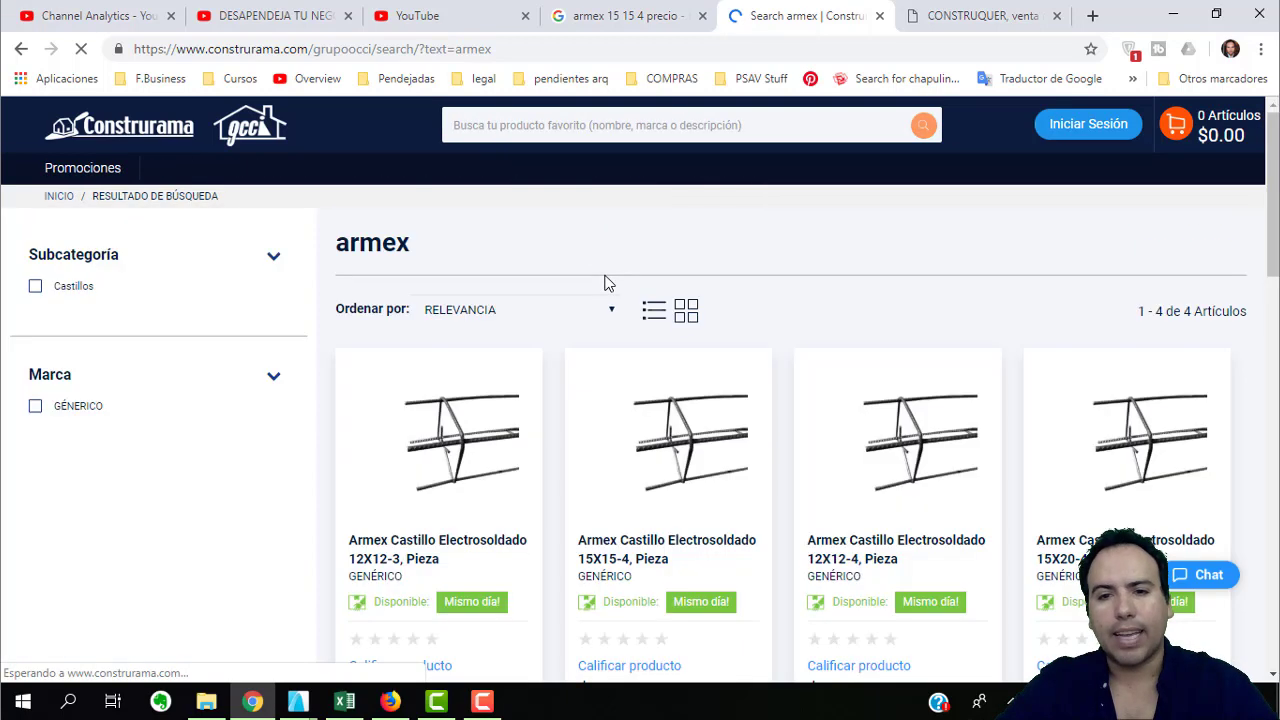
scroll(658, 333, down, 1)
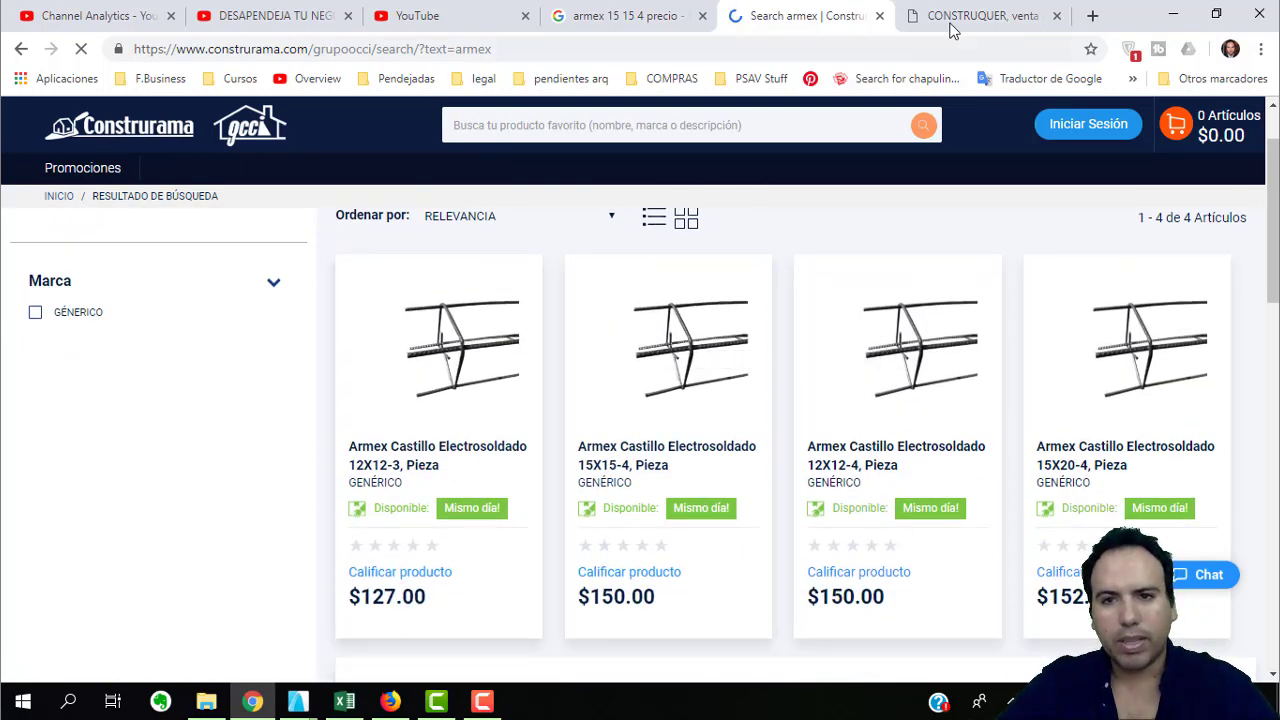
Compare the Home Depot 12x12 cm castillo price in Firefox with the Construrama armex prices in Chrome.
click(390, 701)
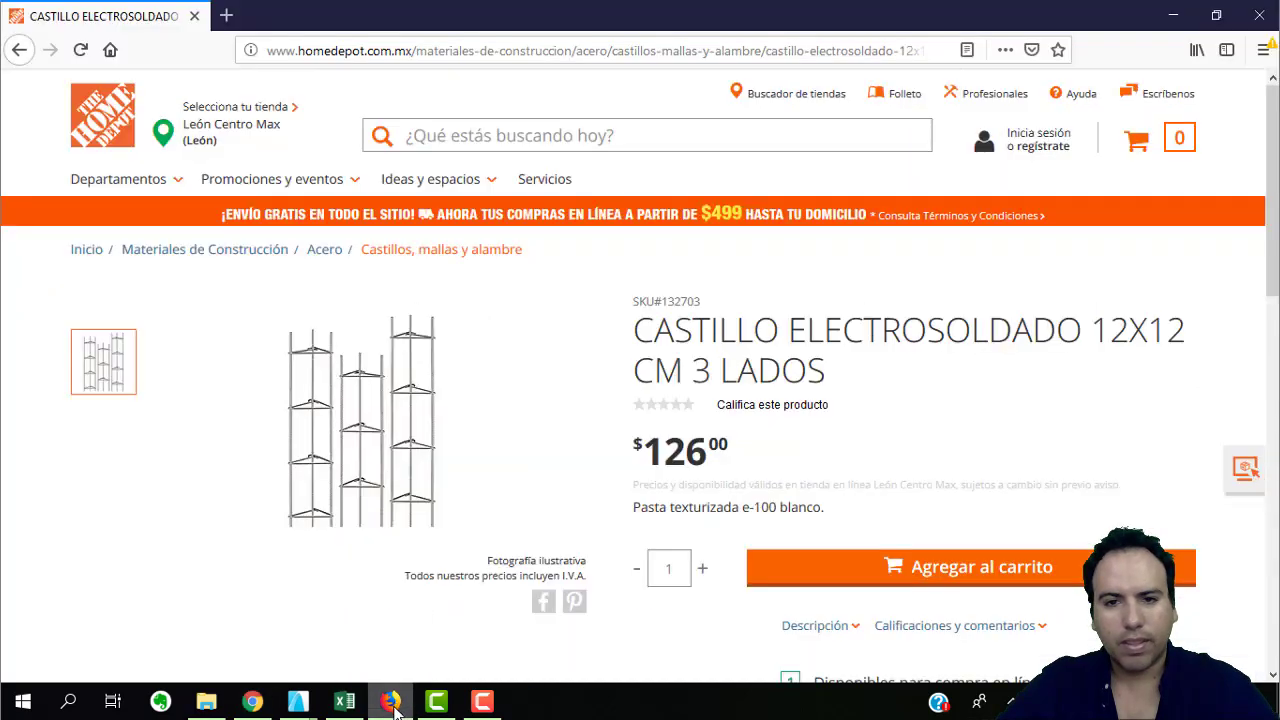
click(252, 701)
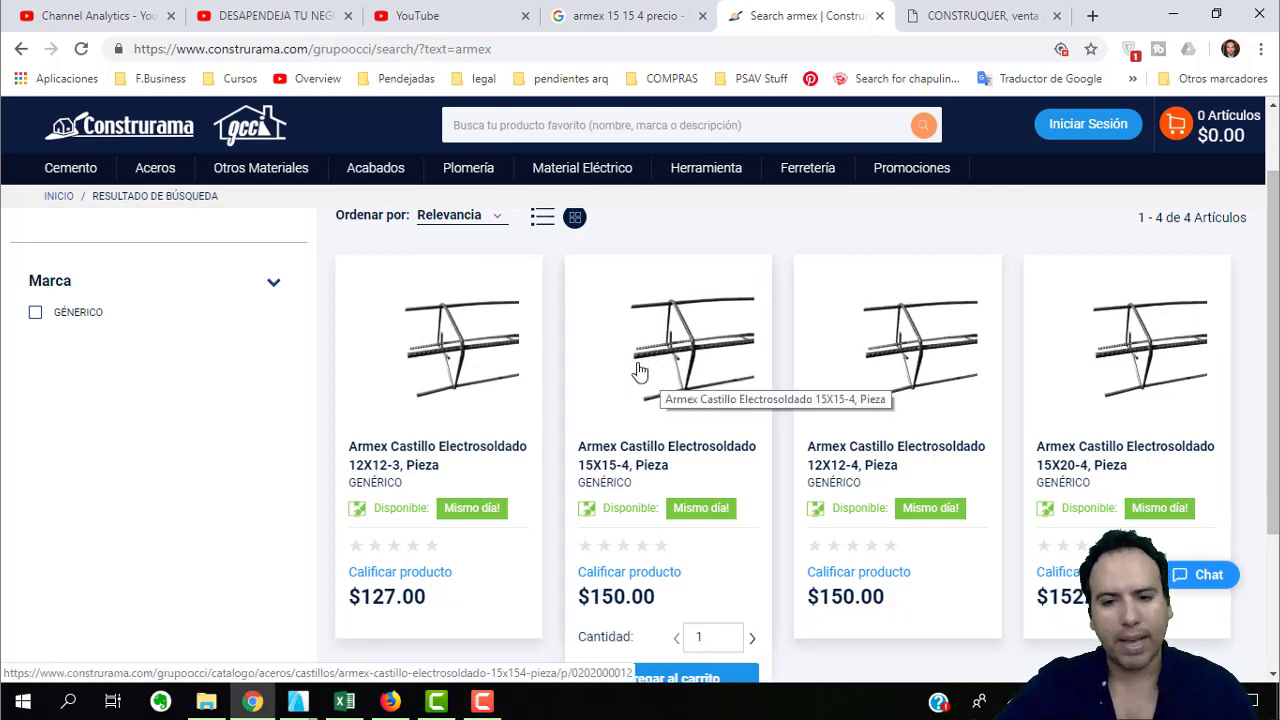
scroll(638, 375, down, 1)
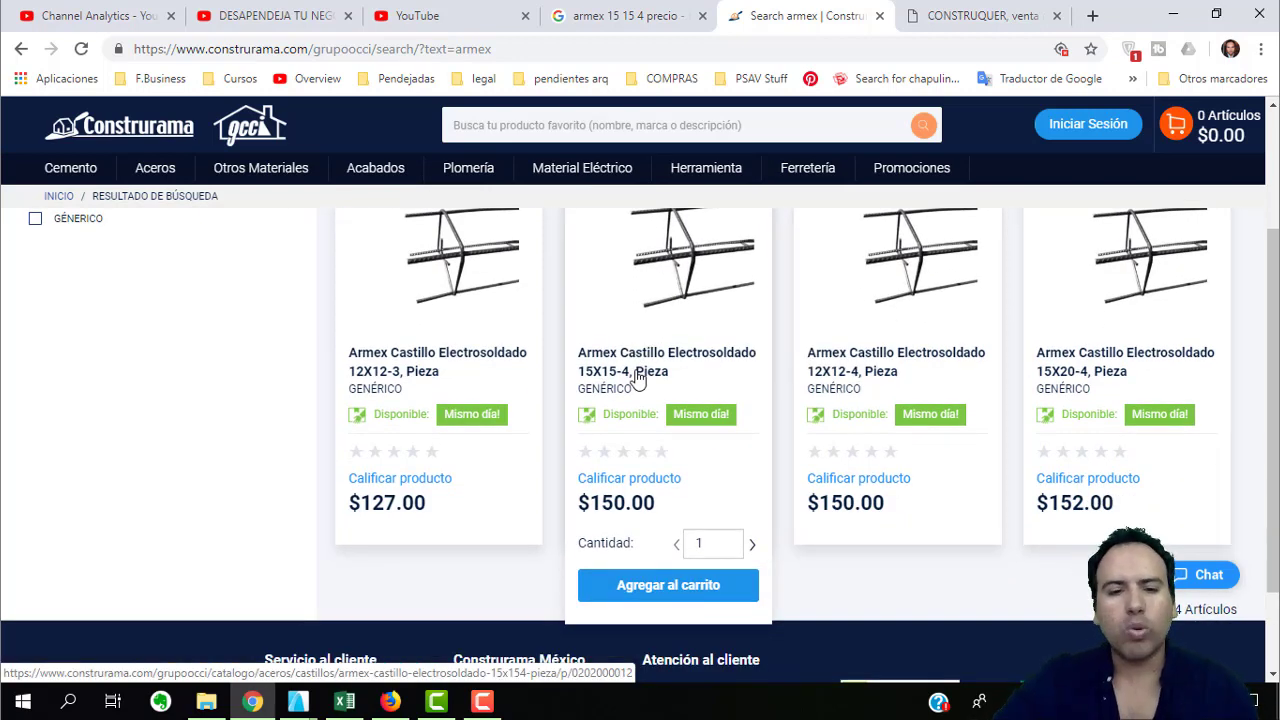
Switch to Excel and review the CASA ON plaster and window items along with the grand total and cost per square metre.
key(alt+Tab)
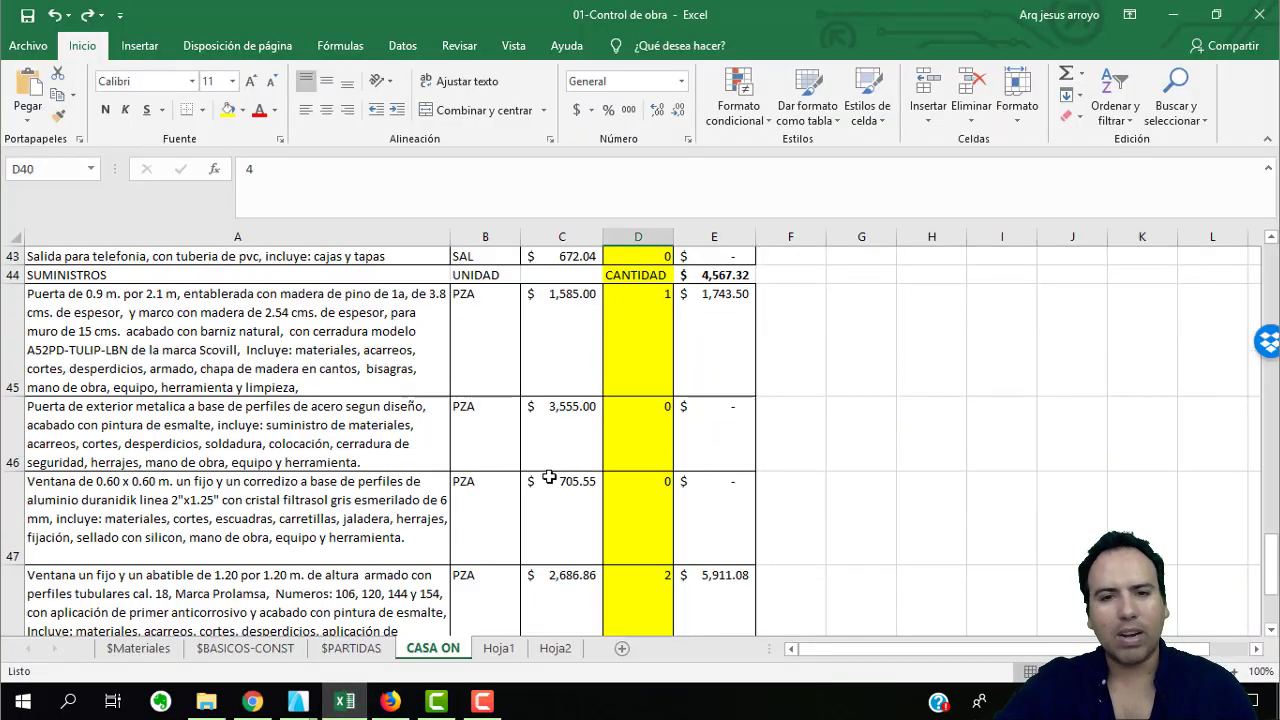
scroll(549, 478, up, 5)
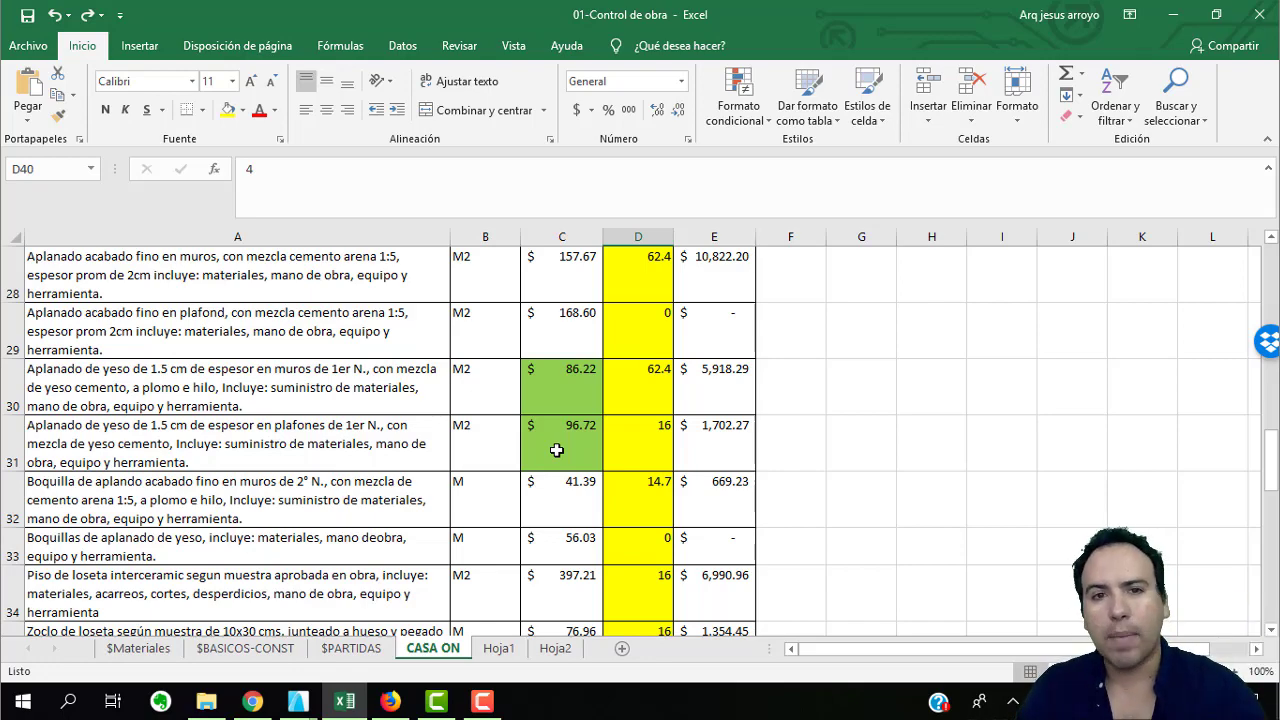
scroll(638, 356, down, 7)
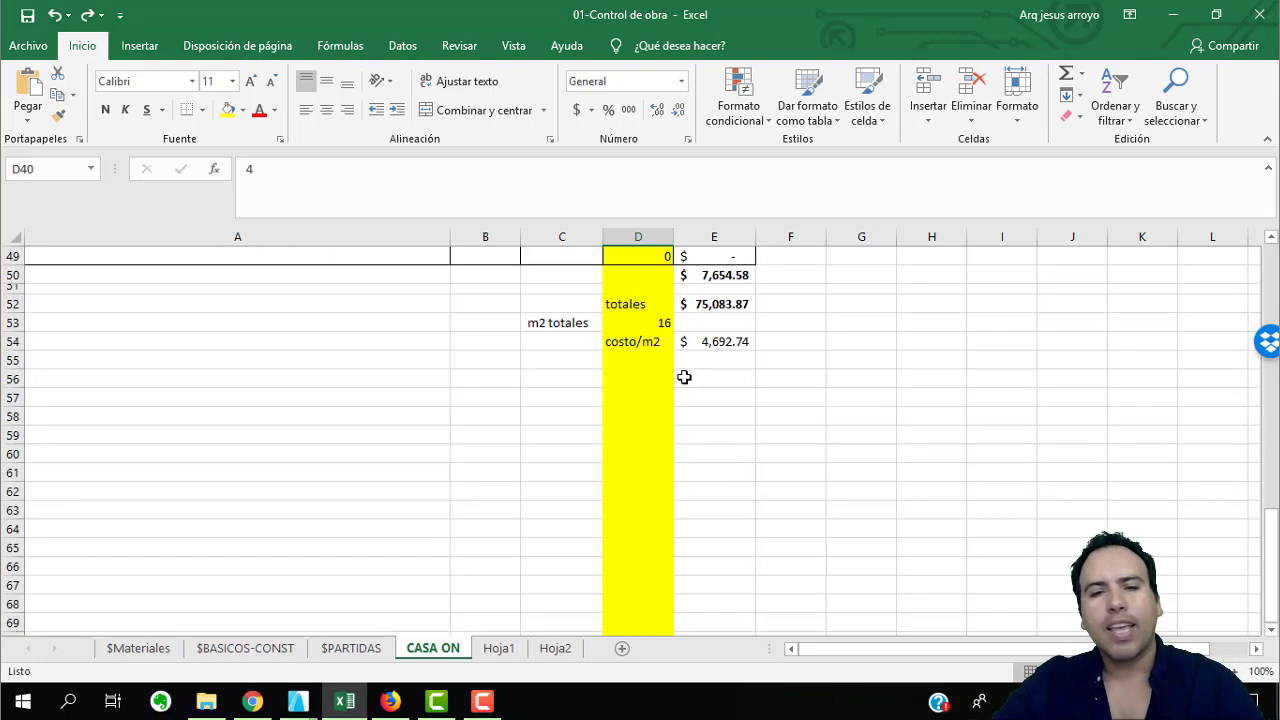
scroll(690, 363, up, 1)
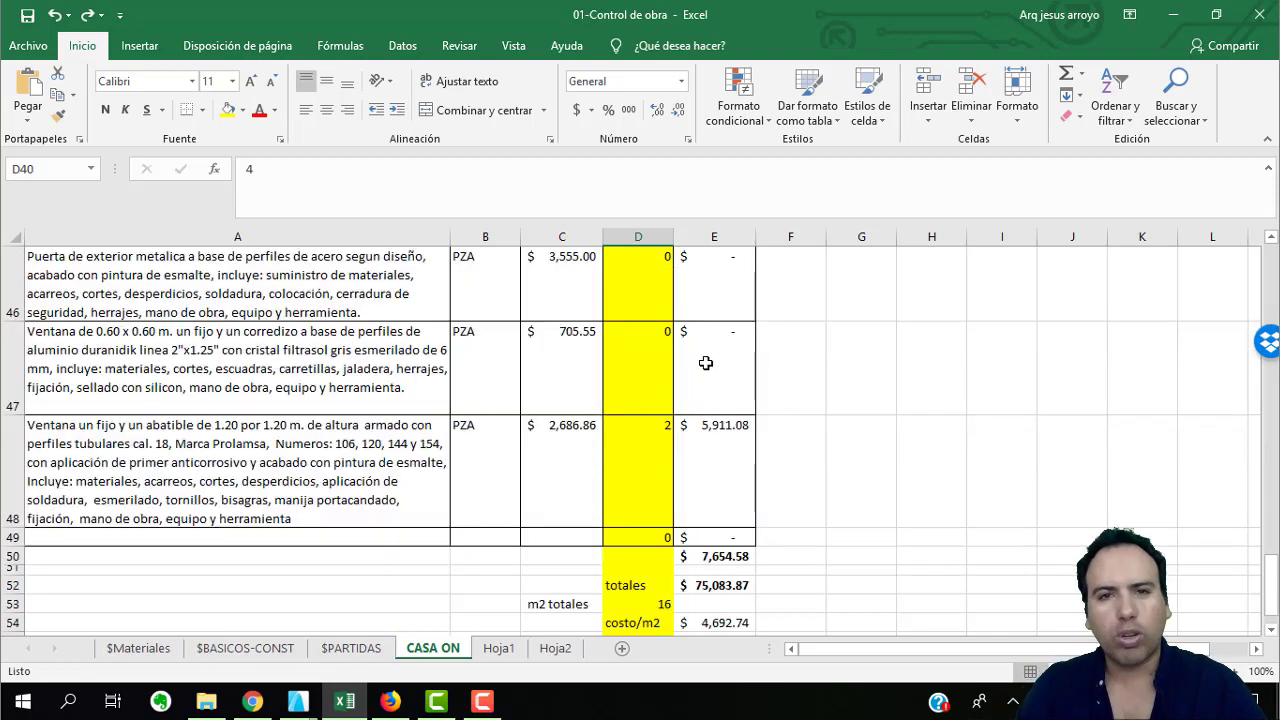